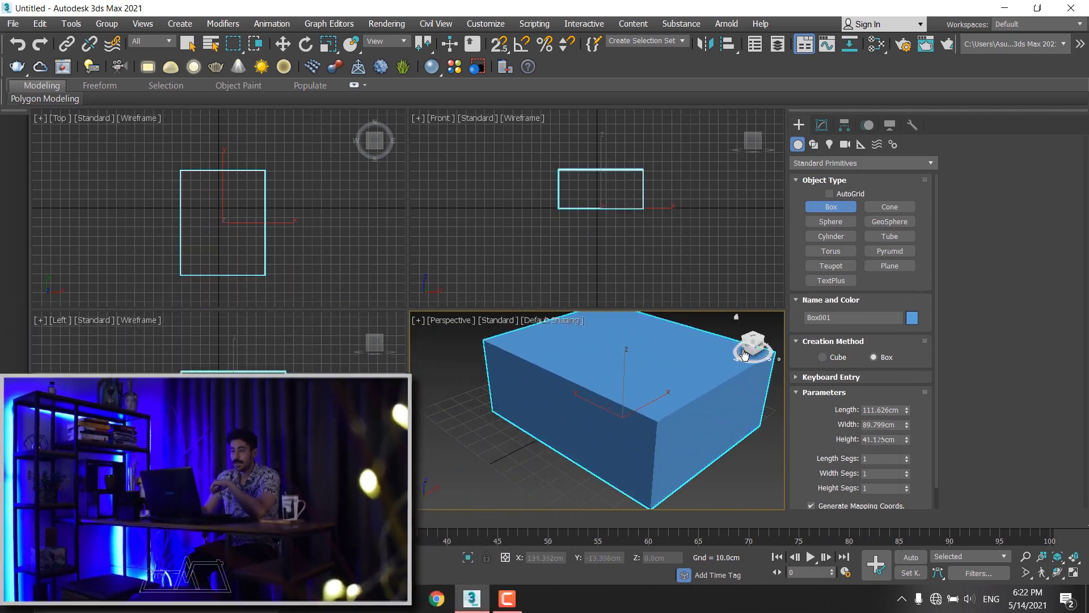
- Finish Box001 at 42.067 cm height and maximize the zoomed-out Perspective viewport
left_click(741, 323)
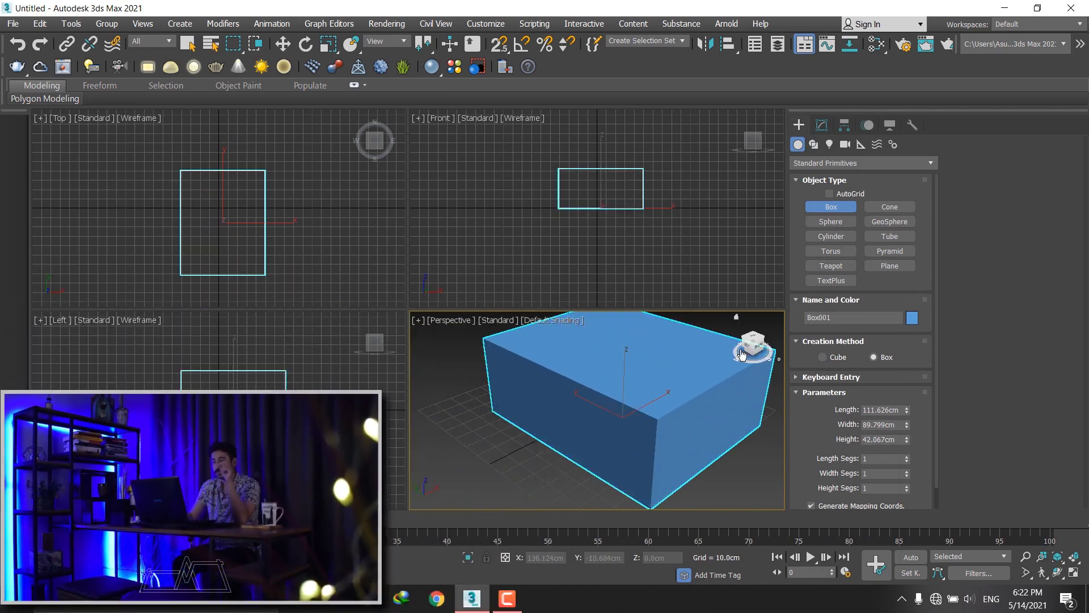
scroll(655, 366, "down", 2)
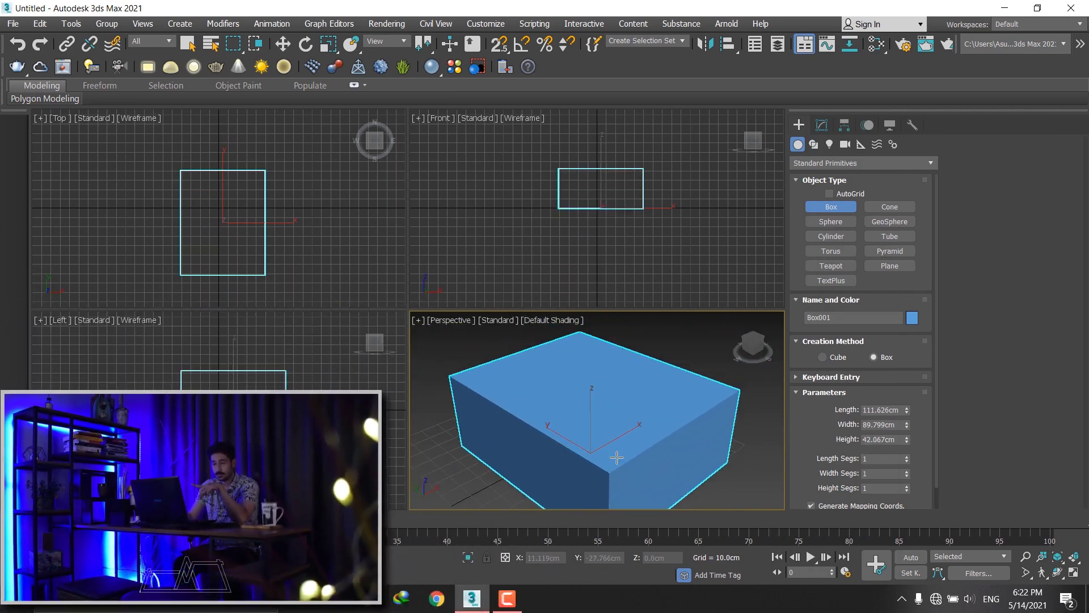
scroll(651, 441, "down", 2)
scroll(651, 409, "down", 2)
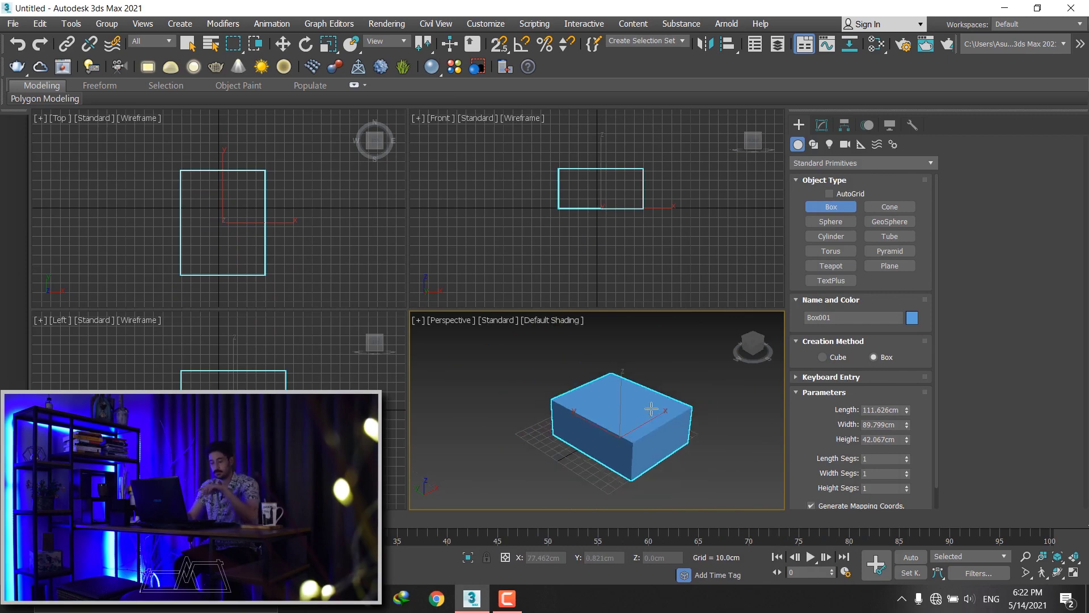
key("alt+w")
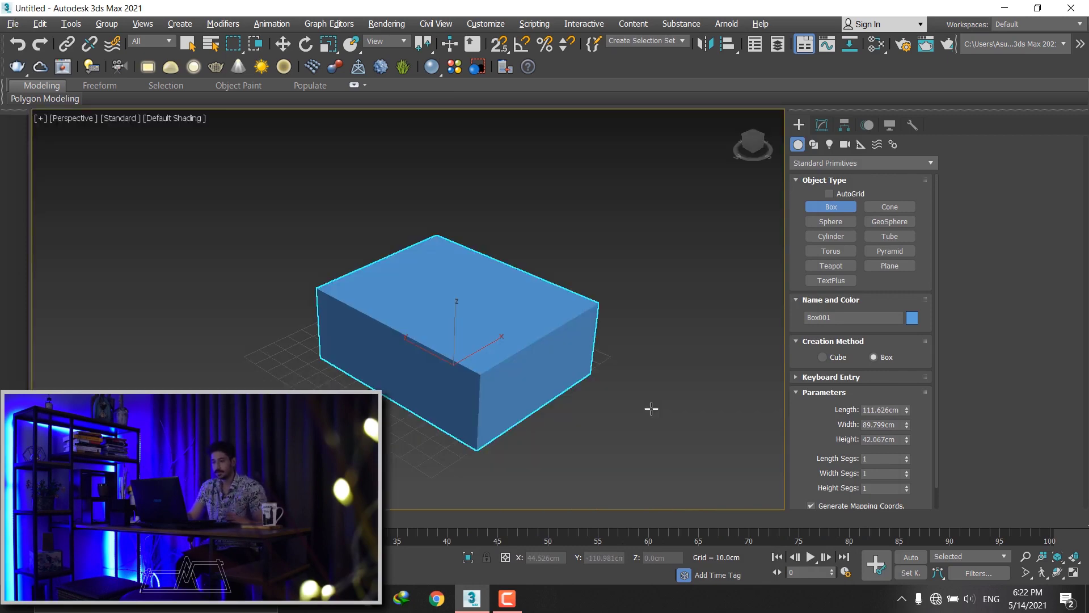
scroll(633, 327, "down", 2)
- Create Cylinder001 beside Box001
mouse_move(594, 317)
middle_mouse_down()
mouse_move(653, 329)
mouse_move(653, 319)
middle_mouse_up()
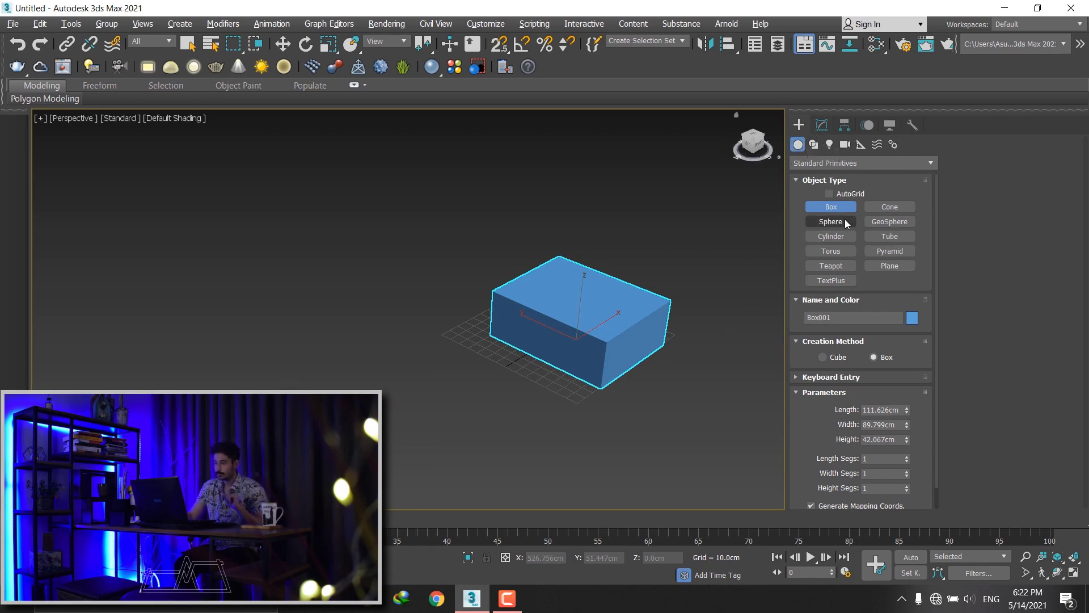
left_click(846, 237)
scroll(523, 340, "up", 3)
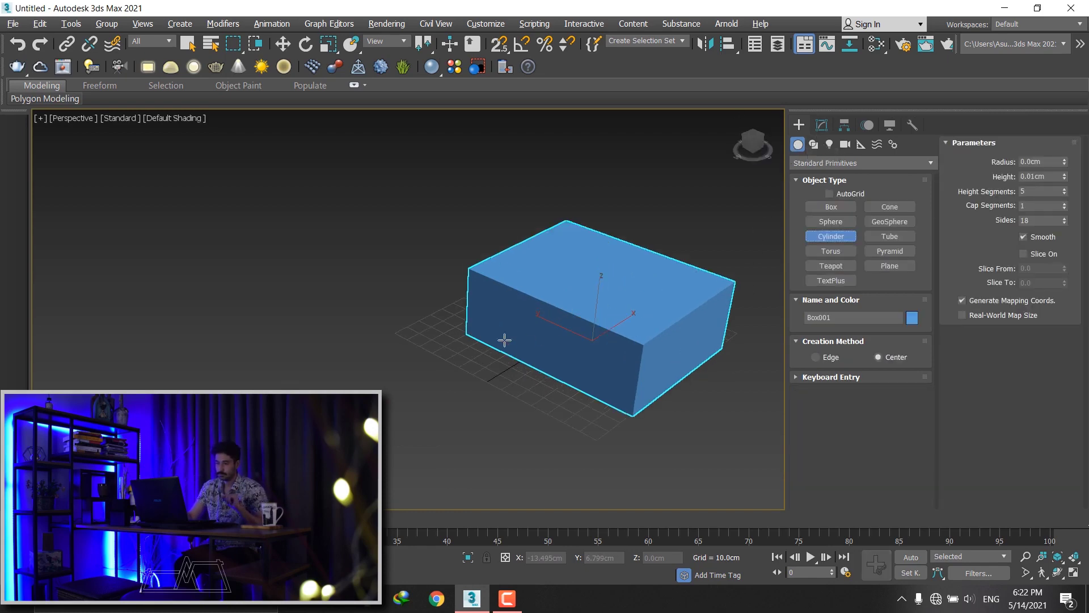
left_click_drag(447, 332, 505, 334)
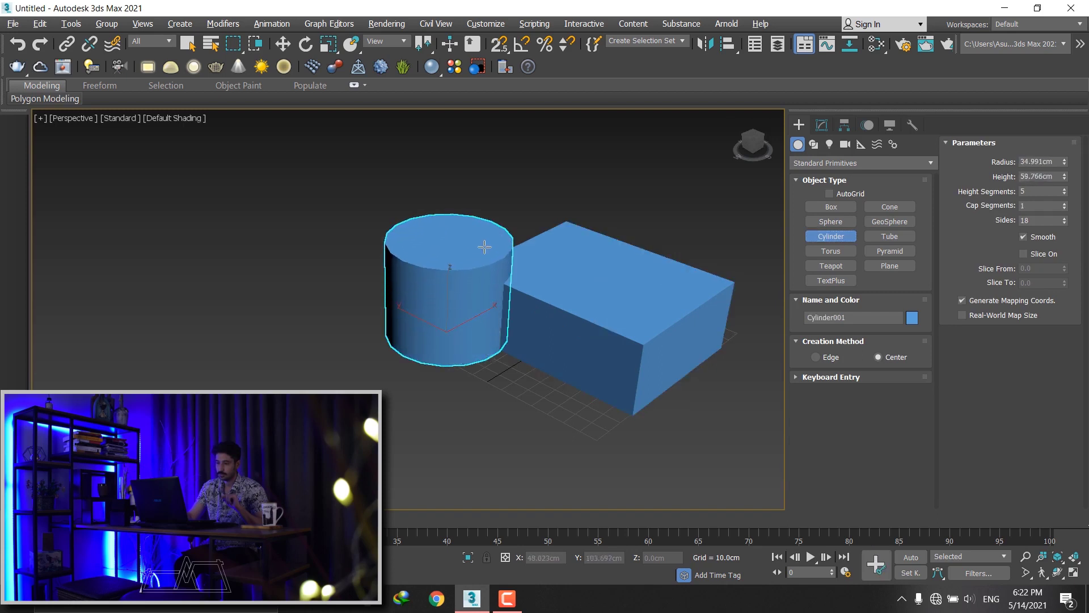
middle_click_drag(576, 284, 474, 311)
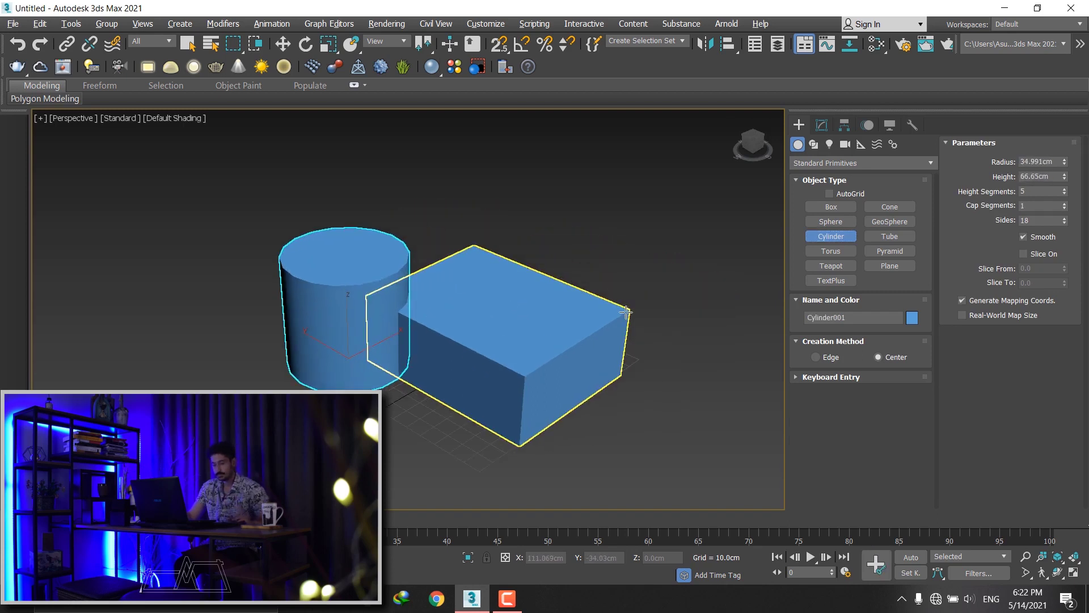
mouse_move(628, 311)
middle_mouse_down("alt")
mouse_move(592, 320)
mouse_move(715, 228)
middle_mouse_up("alt")
- Create Box002 (105.113 × 64.113 × 58.042 cm) overlapping Box001
left_click(831, 206)
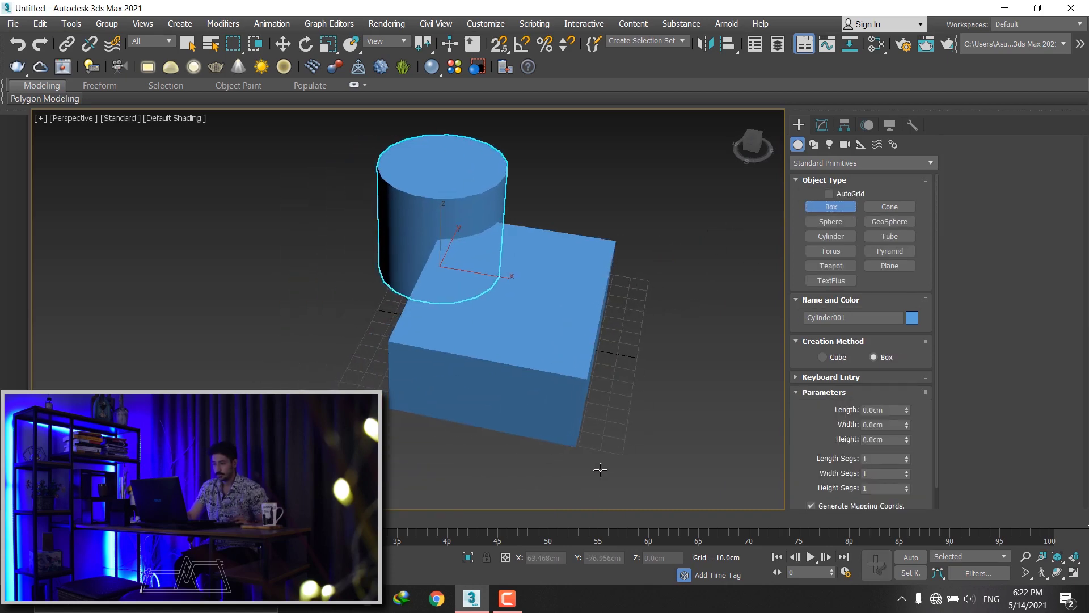
left_click_drag(602, 470, 509, 310)
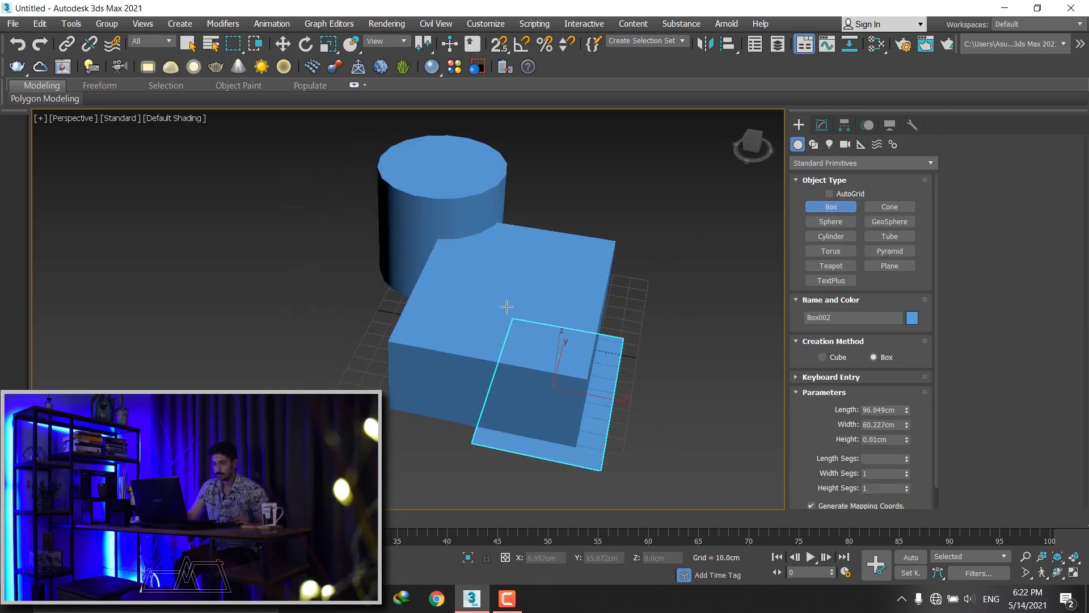
left_click(514, 177)
mouse_move(465, 312)
middle_mouse_down("alt")
mouse_move(510, 311)
mouse_move(653, 267)
middle_mouse_up("alt")
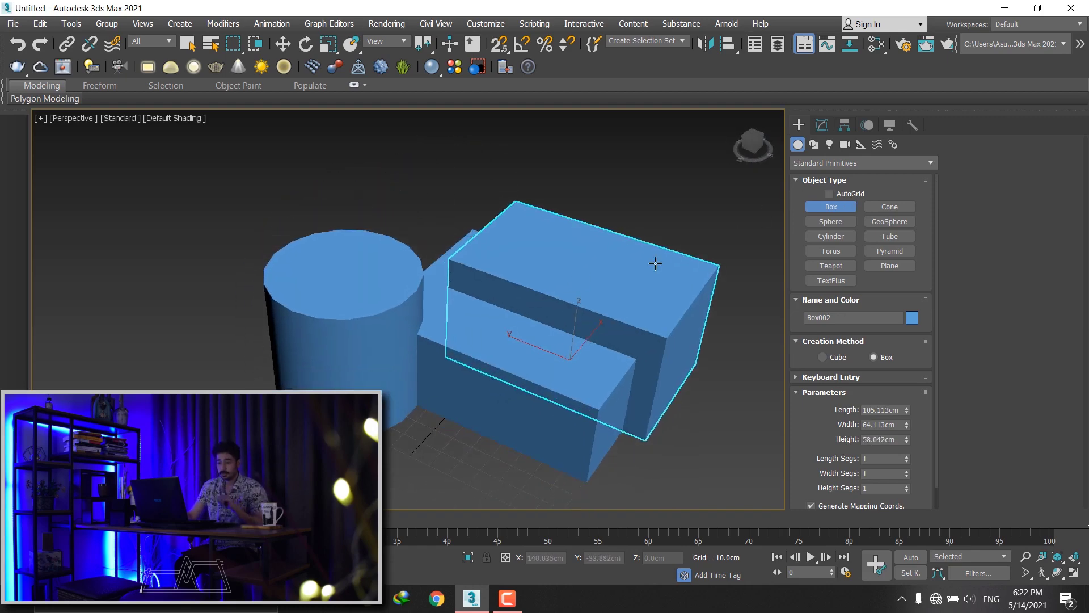
left_click(821, 125)
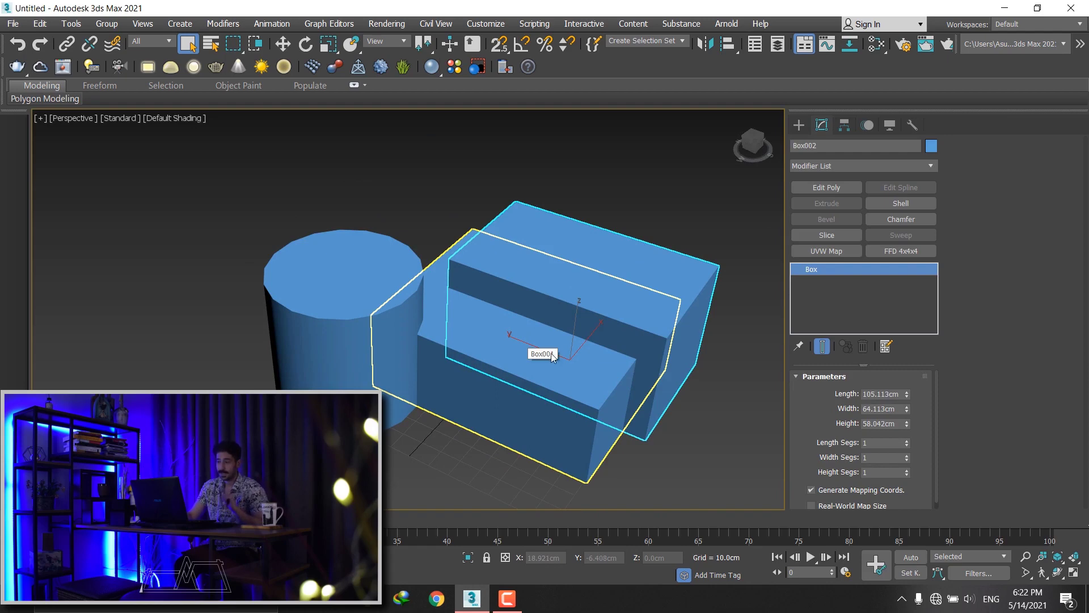
- Add an Edit Poly modifier to Box002, Box001 and Cylinder001
left_click(828, 188)
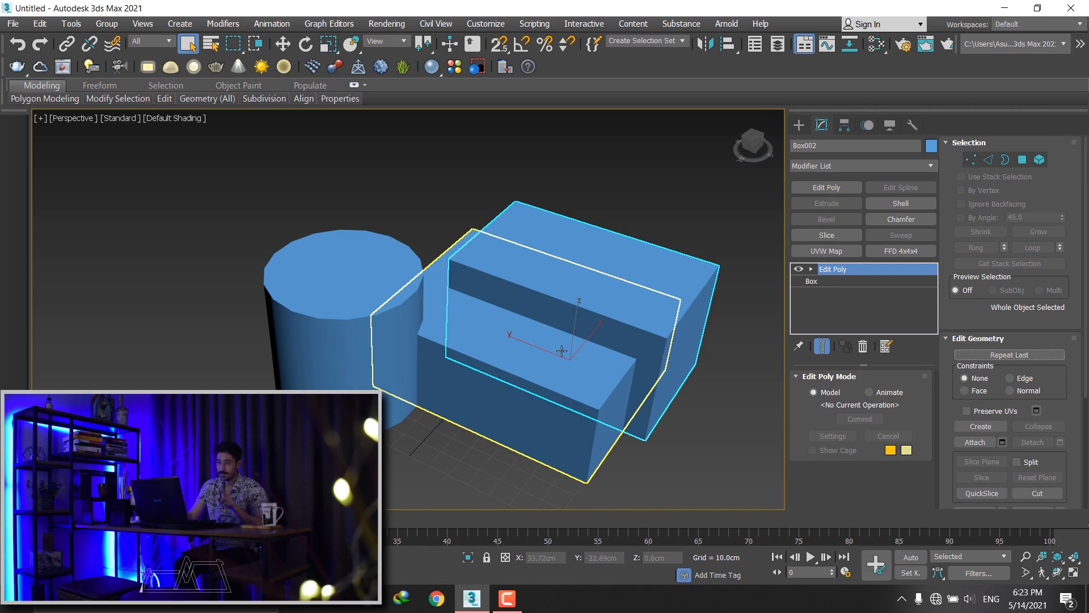
left_click(562, 350)
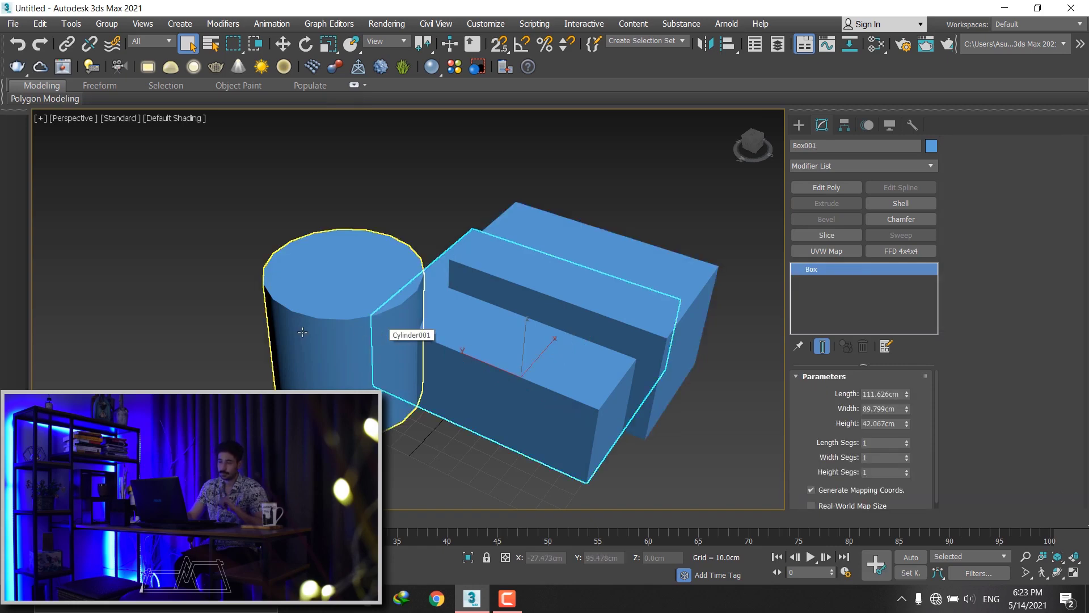
left_click(849, 189)
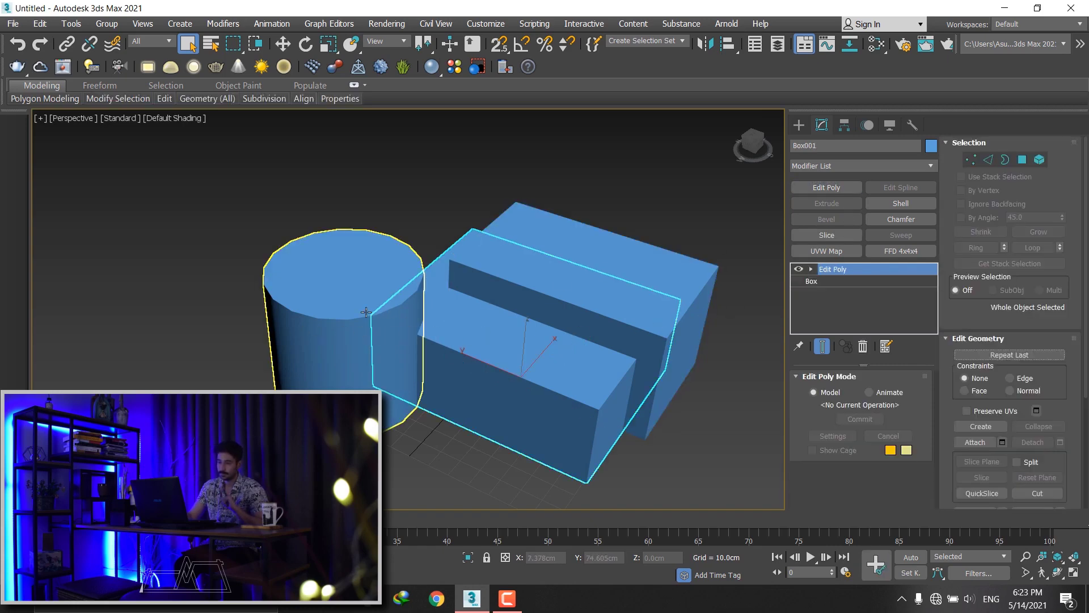
left_click(343, 341)
left_click(829, 189)
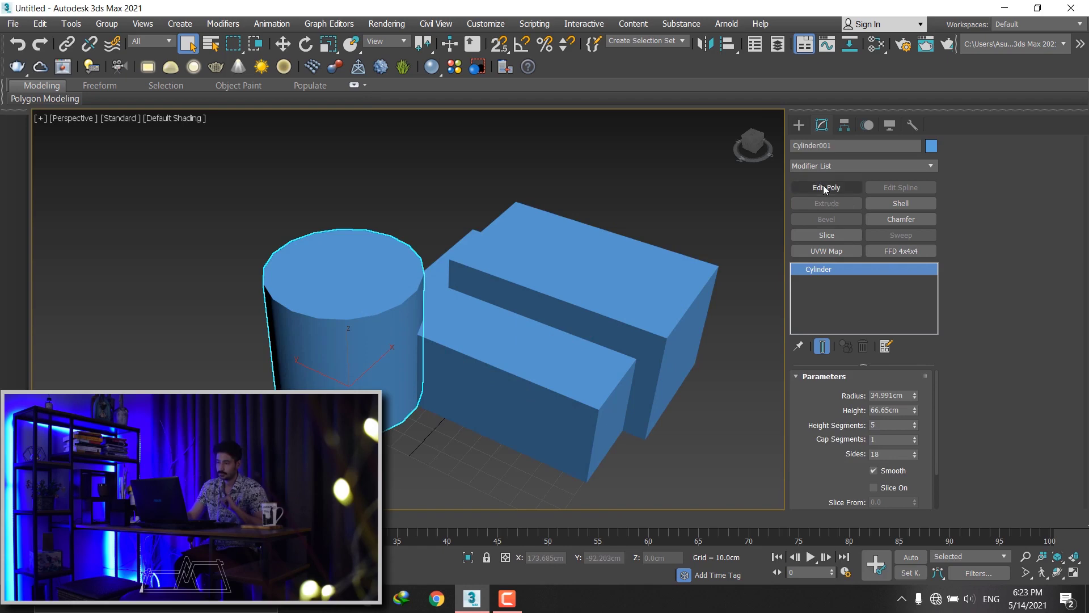
- Turn on Edged Faces (F4) and orbit so the boxes sit behind the cylinder
key("F4")
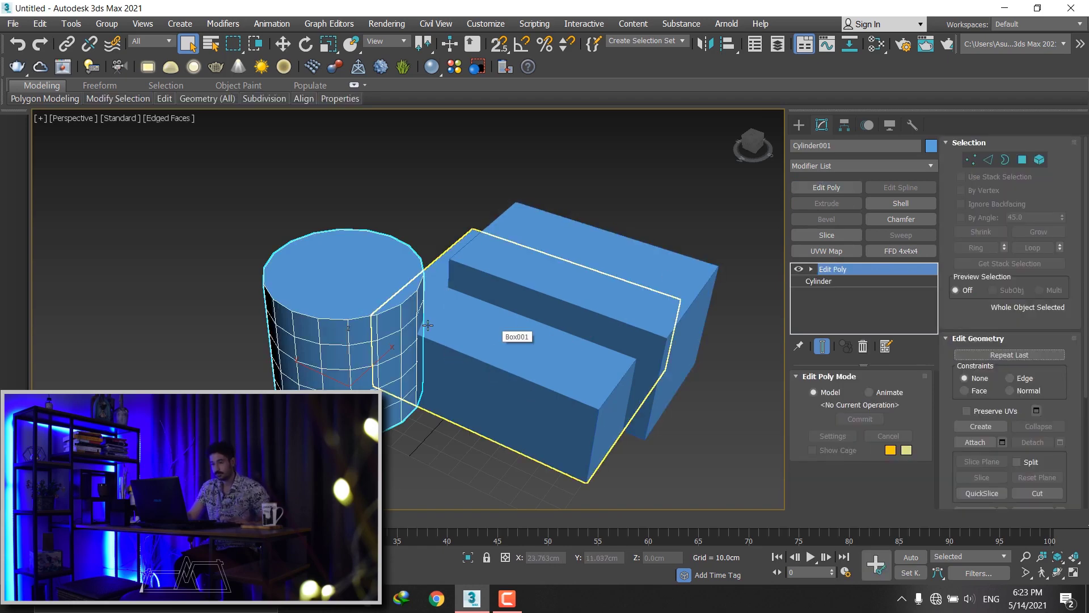
middle_click_drag(454, 324, 566, 295, "alt")
key("F4")
key("F4")
middle_click_drag(492, 319, 340, 355, "alt")
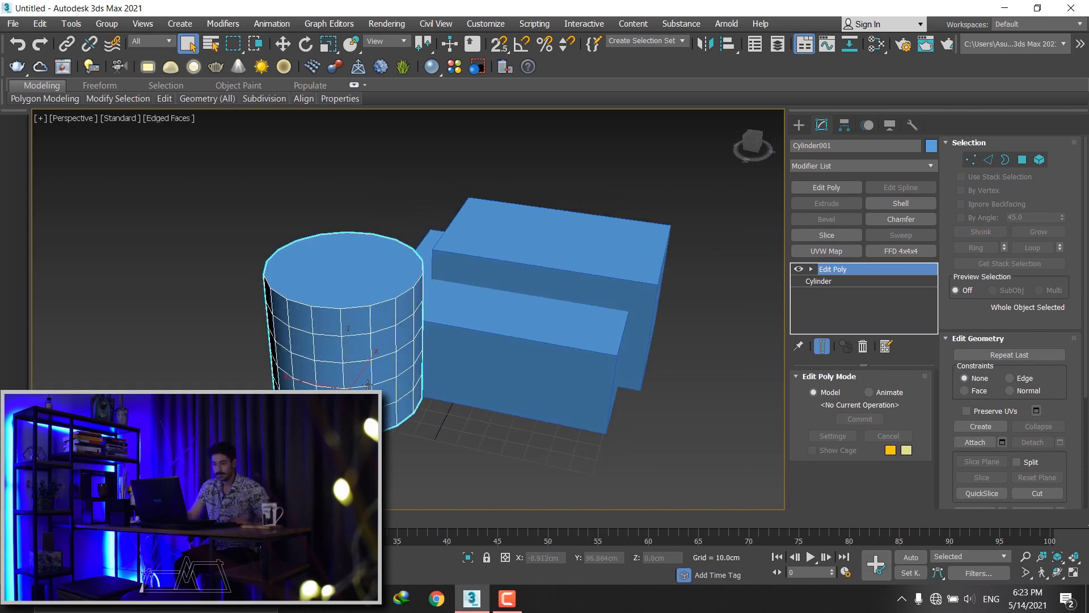
scroll(389, 361, "down", 3)
scroll(547, 343, "up", 5)
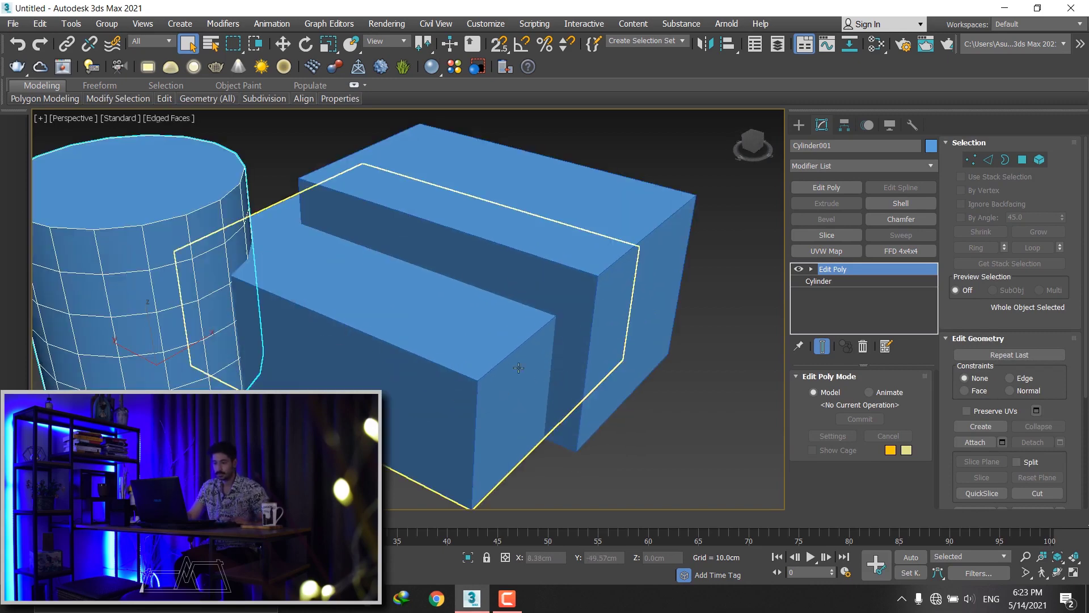
scroll(547, 344, "down", 4)
middle_click_drag(546, 343, 657, 347, "alt")
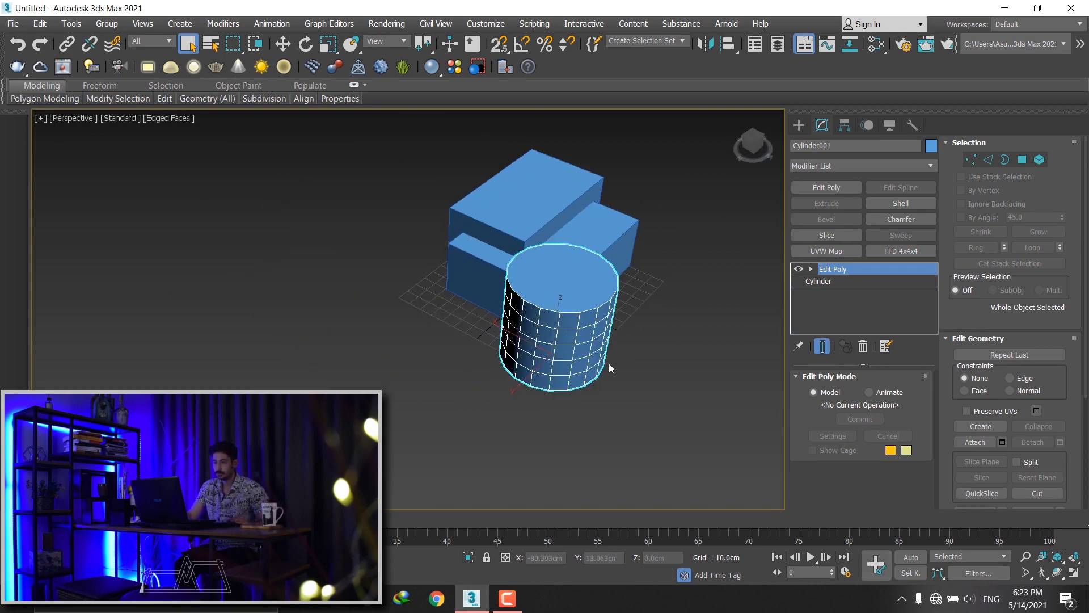
- Give Cylinder001 8 height segments and 3 cap segments
left_click(816, 282)
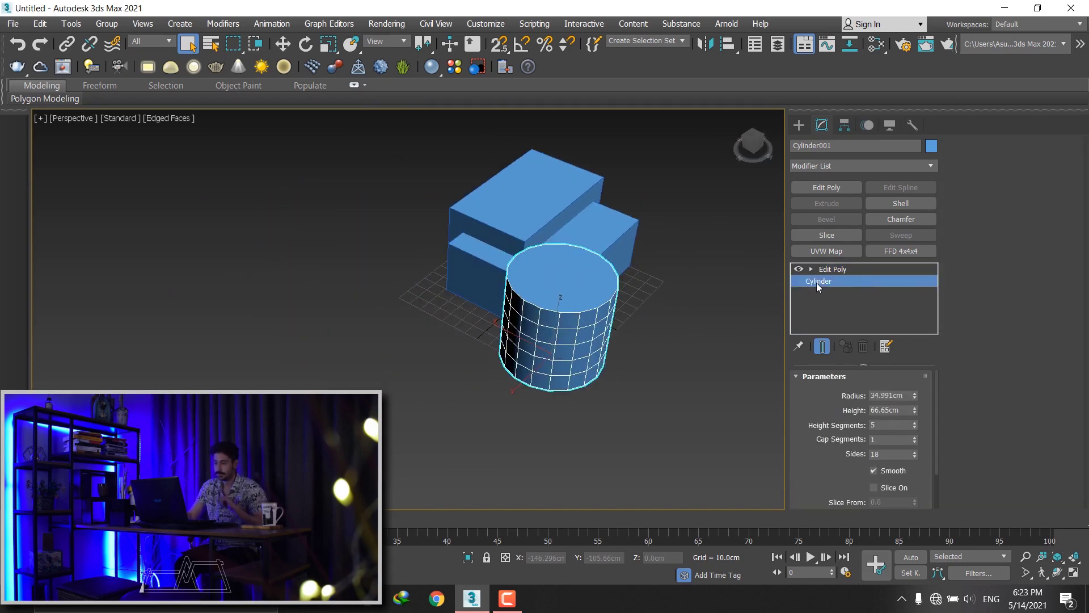
left_click(914, 423)
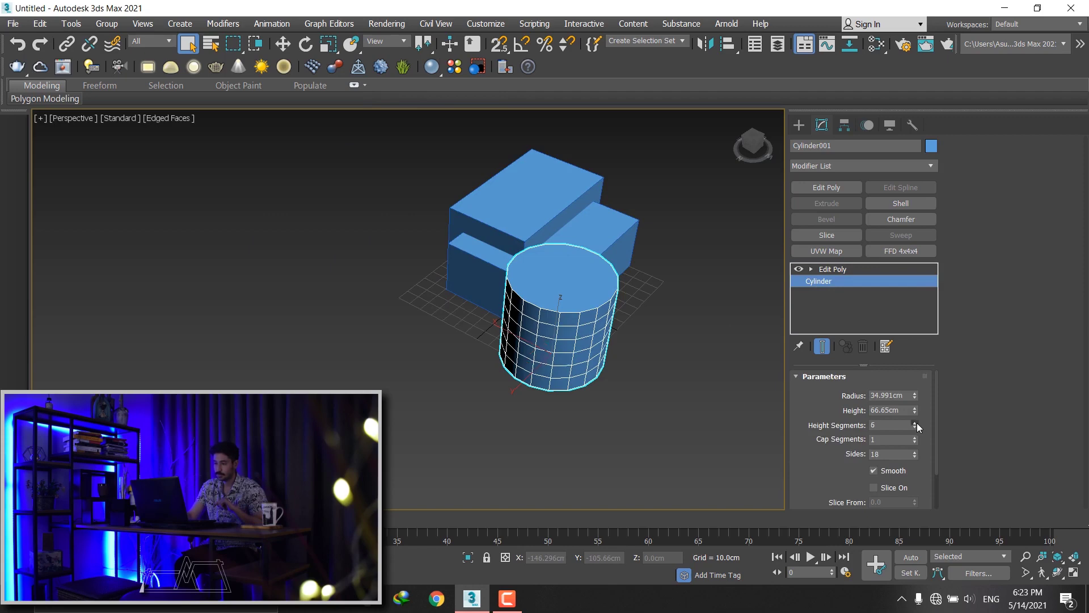
left_click(916, 437)
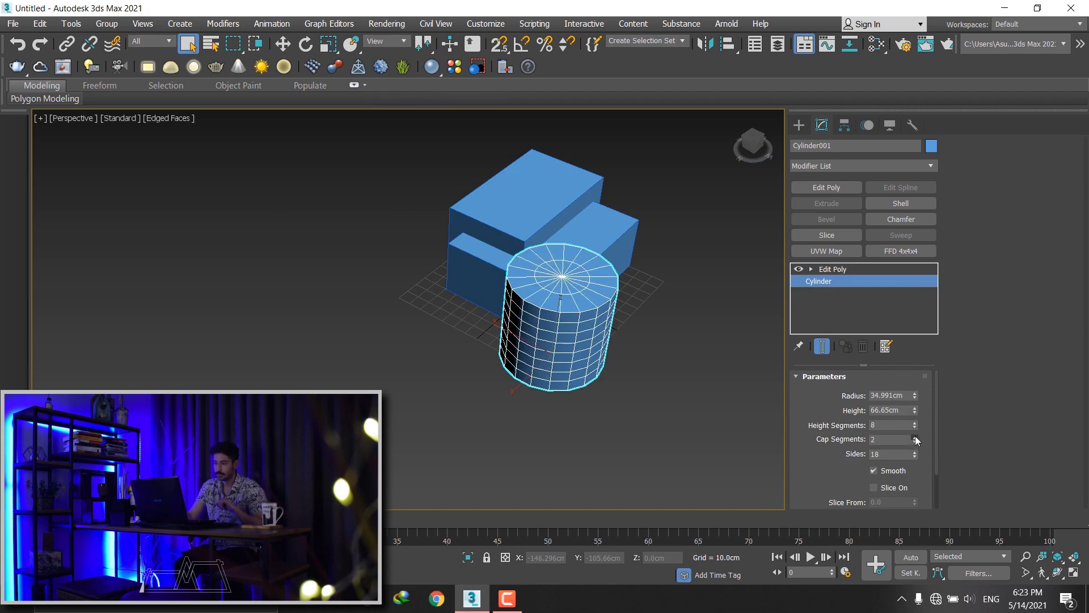
left_click(838, 270)
- Give Box002 4 length segments and 4 width segments
left_click(498, 215)
middle_click_drag(498, 214, 547, 235, "alt")
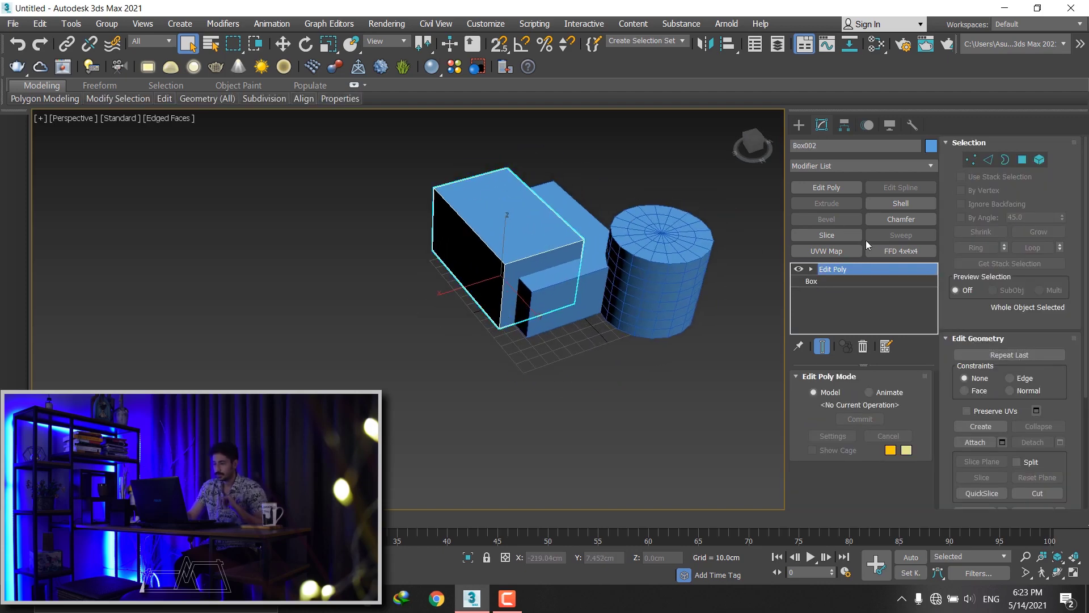
left_click(812, 282)
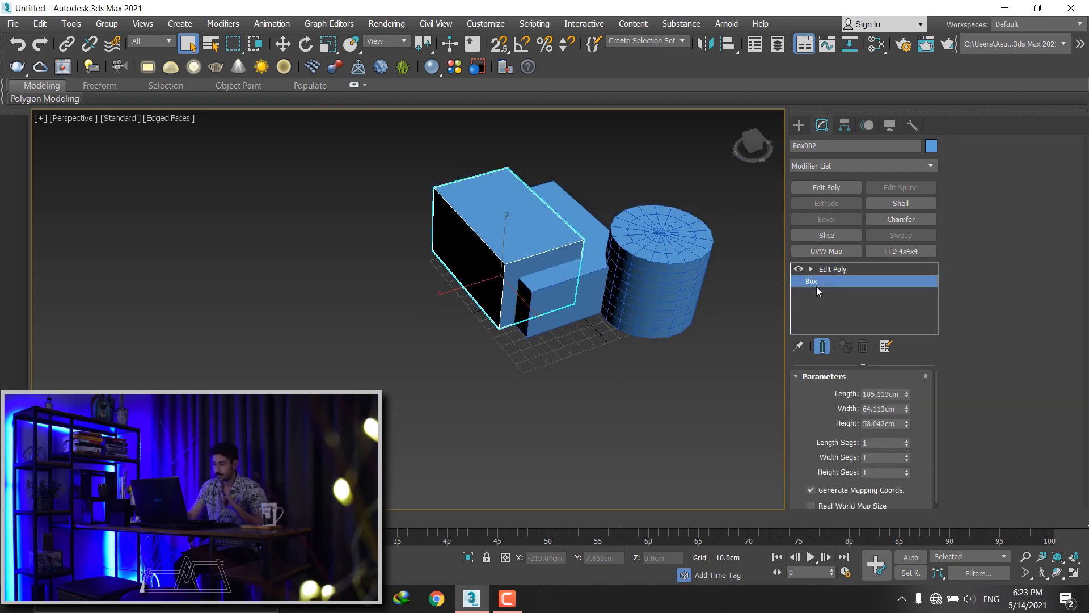
double_click(906, 440)
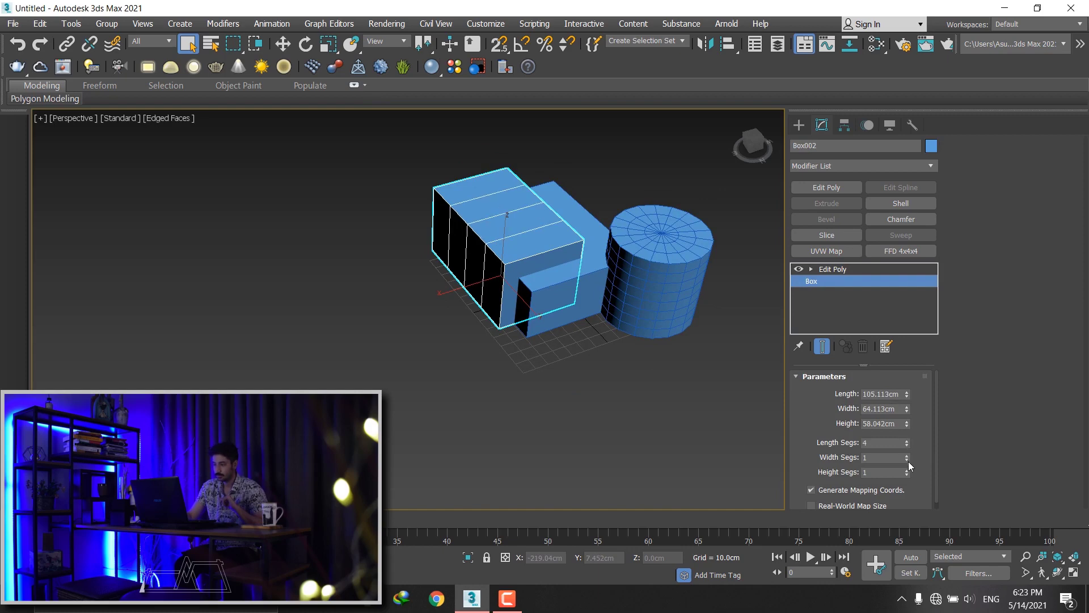
type("4")
double_click(908, 456)
left_click(834, 275)
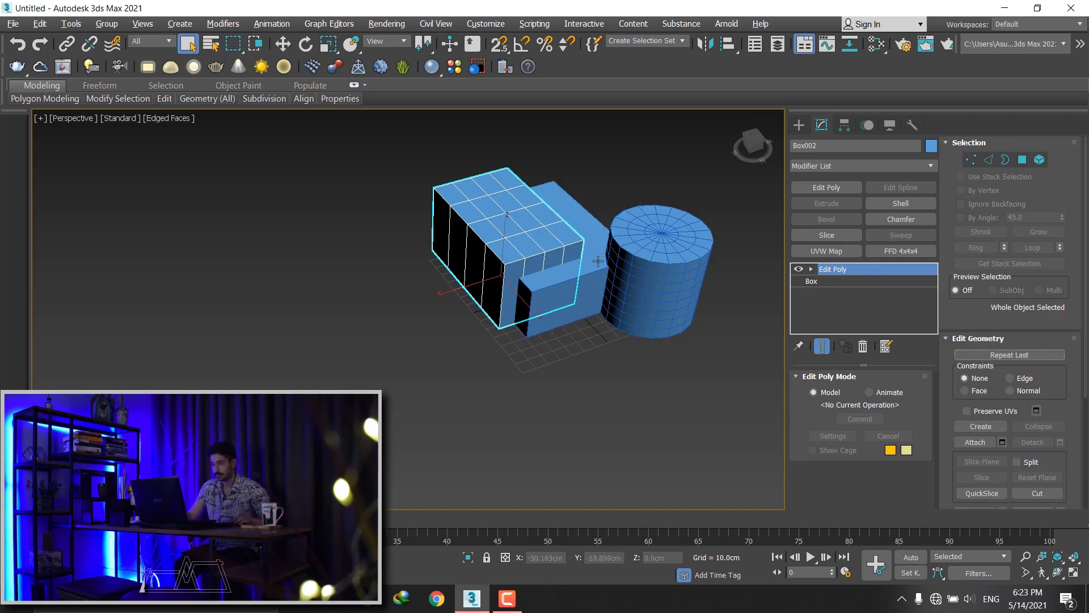
- Switch to the Move tool and orbit to a top-down view of the boxes and cylinder
mouse_move(530, 284)
middle_mouse_down()
mouse_move(419, 344)
mouse_move(605, 299)
middle_mouse_up()
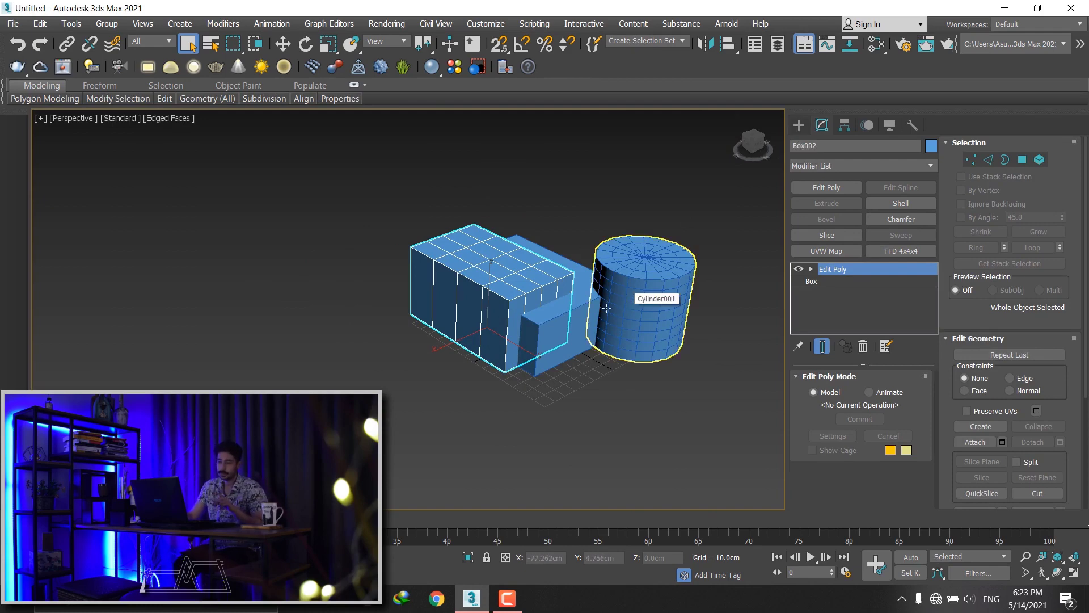
scroll(508, 379, "up", 5)
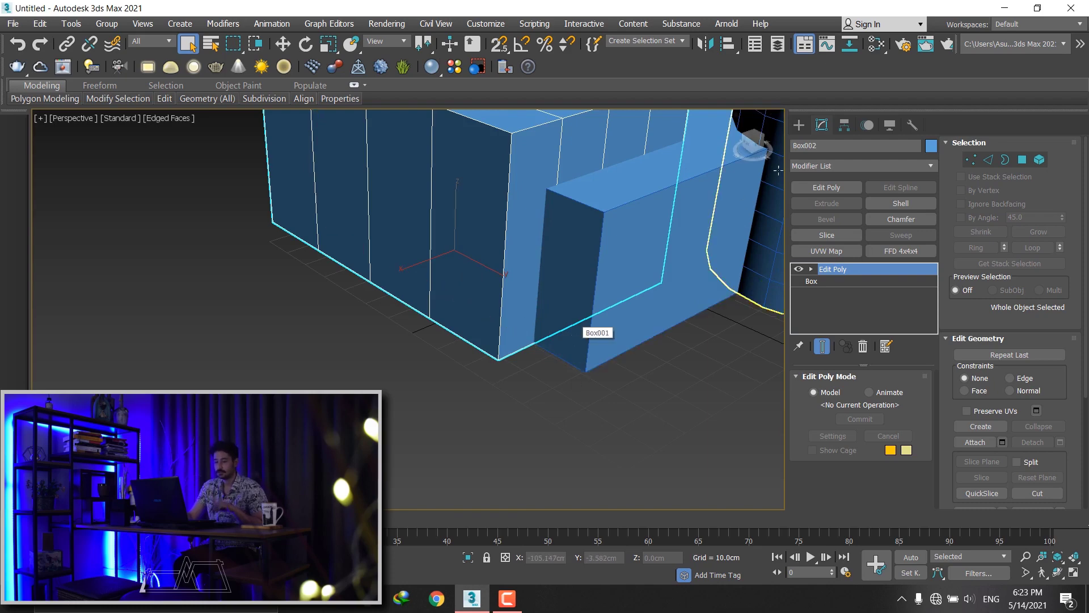
key("w")
scroll(441, 309, "down", 3)
mouse_move(486, 296)
middle_mouse_down("alt")
mouse_move(504, 256)
mouse_move(638, 213)
middle_mouse_up("alt")
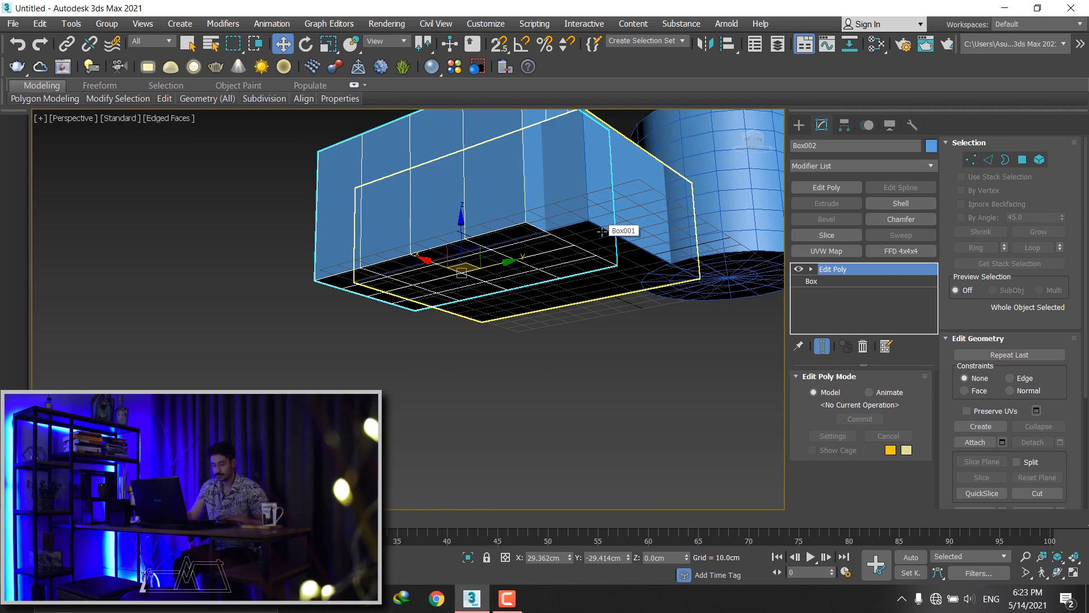
scroll(562, 249, "up", 3)
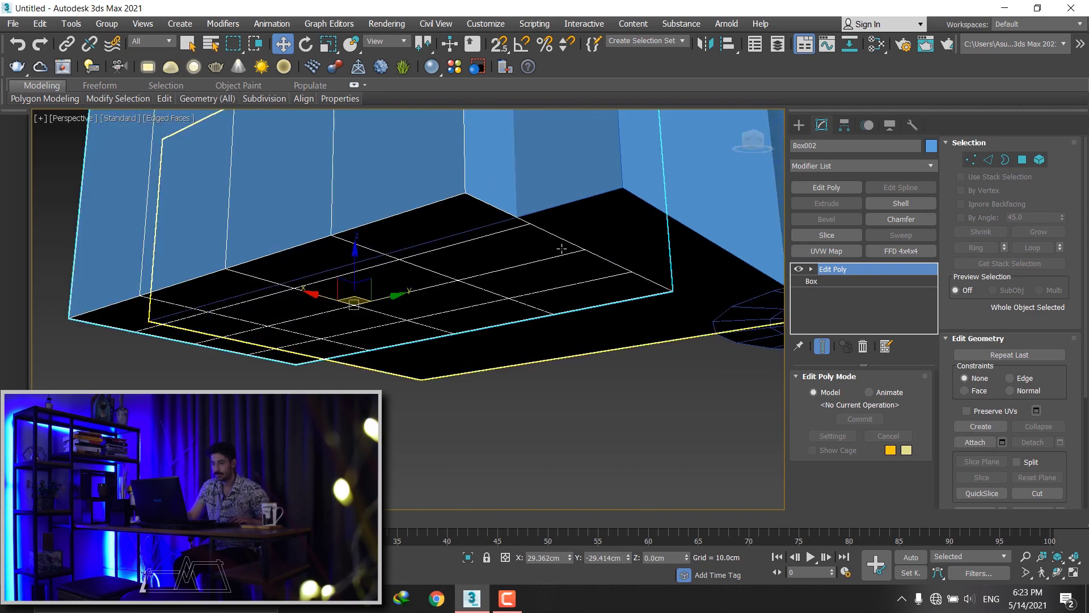
middle_click_drag(574, 246, 564, 267, "alt")
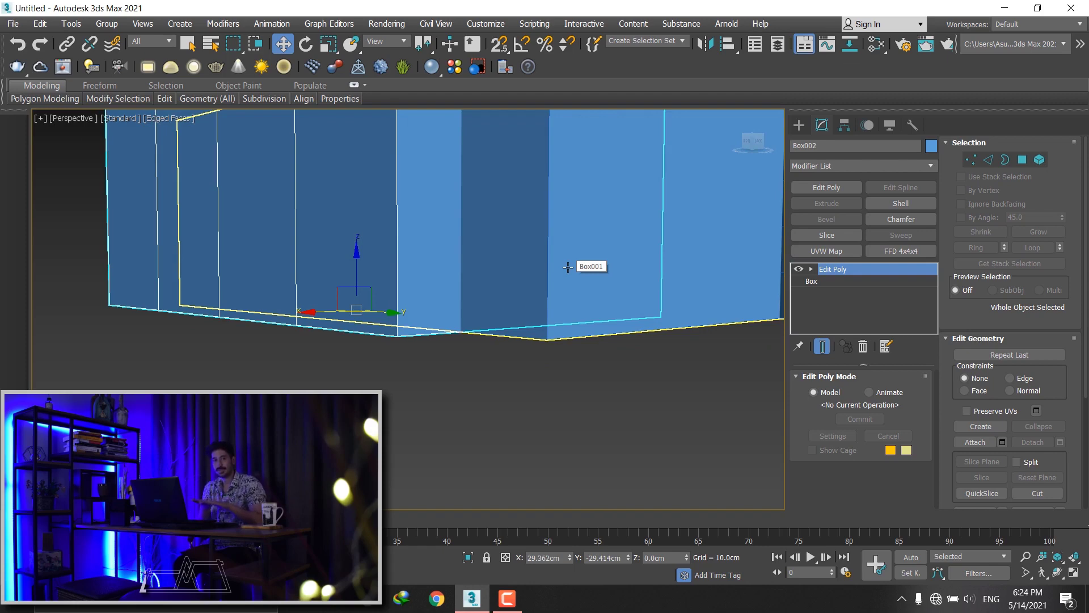
scroll(591, 301, "down", 5)
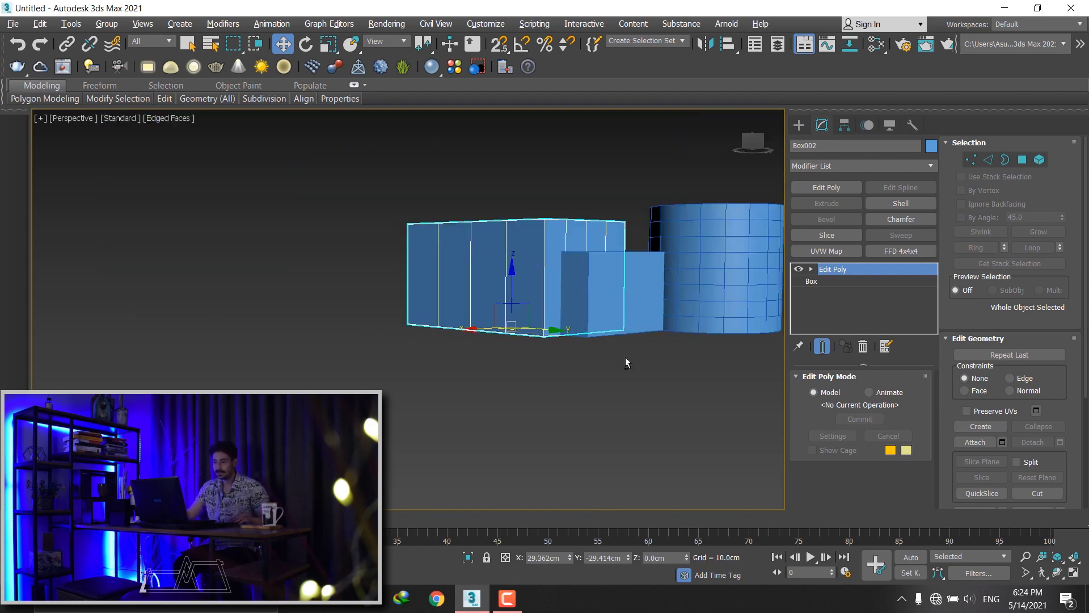
middle_click_drag(627, 363, 678, 335, "alt")
mouse_move(627, 259)
middle_mouse_down("alt")
mouse_move(515, 266)
mouse_move(624, 187)
middle_mouse_up("alt")
- Lower Cylinder001 by about 6.7 cm in Z
left_click(647, 172)
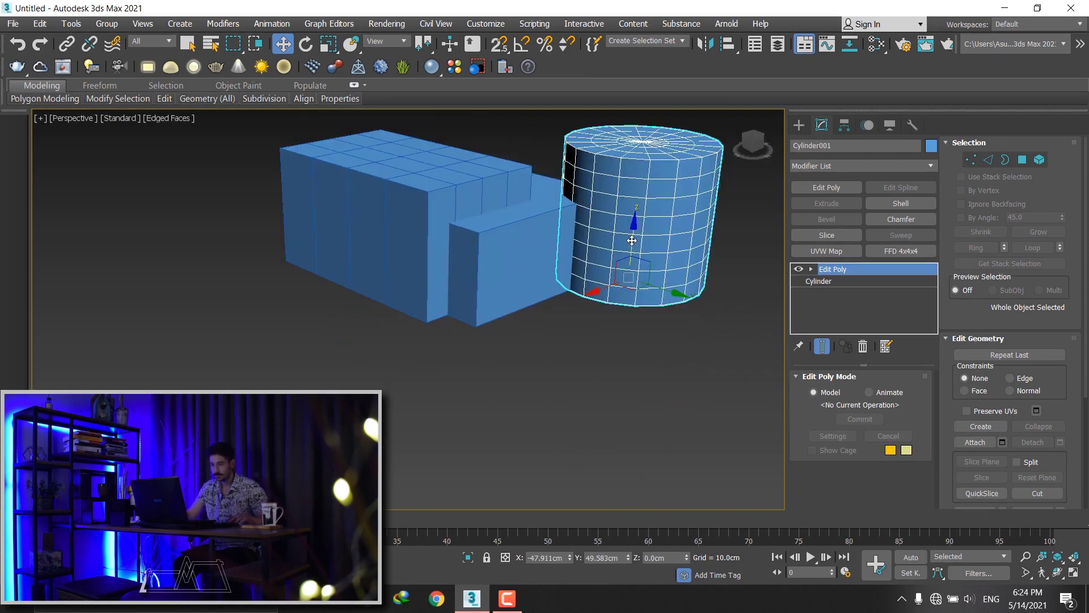
left_click_drag(631, 241, 631, 258)
middle_click_drag(596, 312, 533, 250, "alt")
key("ctrl+z")
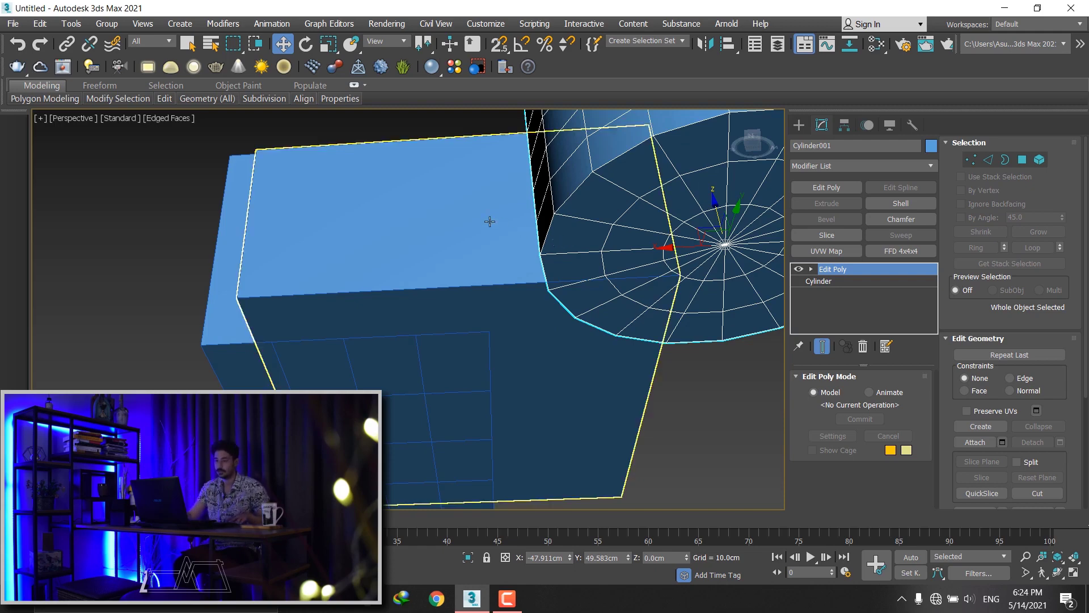
scroll(490, 221, "down", 5)
scroll(554, 299, "up", 3)
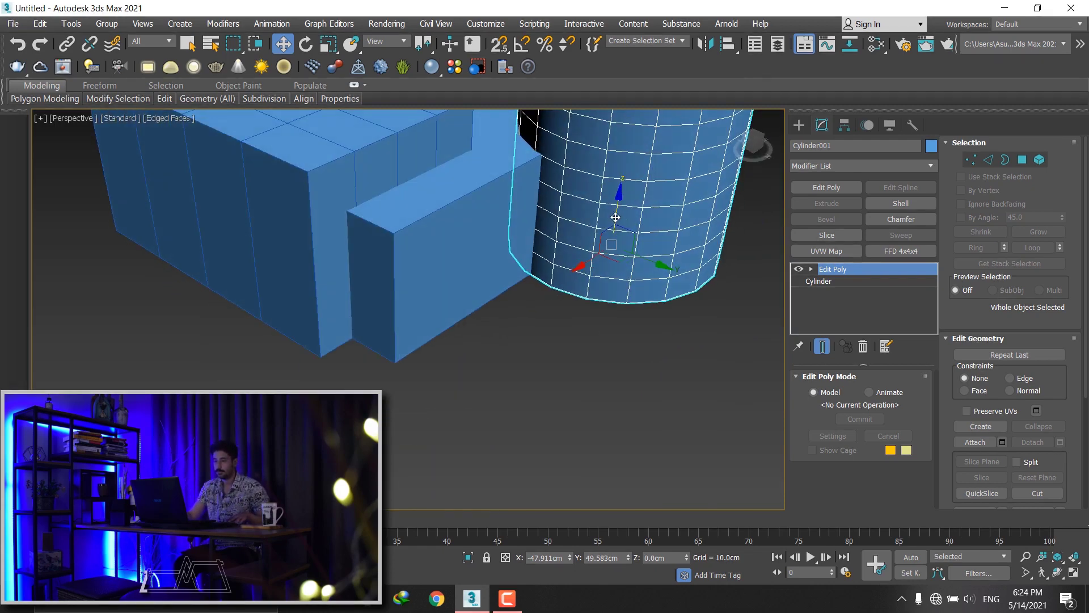
left_click_drag(616, 217, 620, 231)
scroll(520, 265, "up", 2)
mouse_move(520, 265)
middle_mouse_down()
mouse_move(619, 321)
mouse_move(720, 335)
middle_mouse_up()
- Lower Box002 by about 3.9 cm in Z, then select Box001
left_click(361, 212)
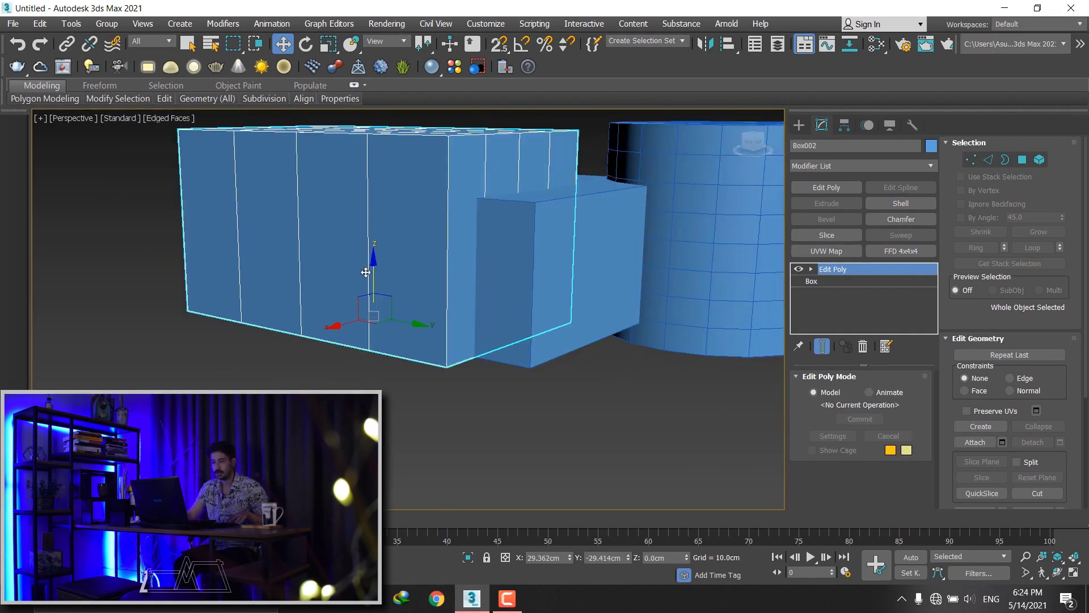
left_click_drag(373, 278, 372, 315)
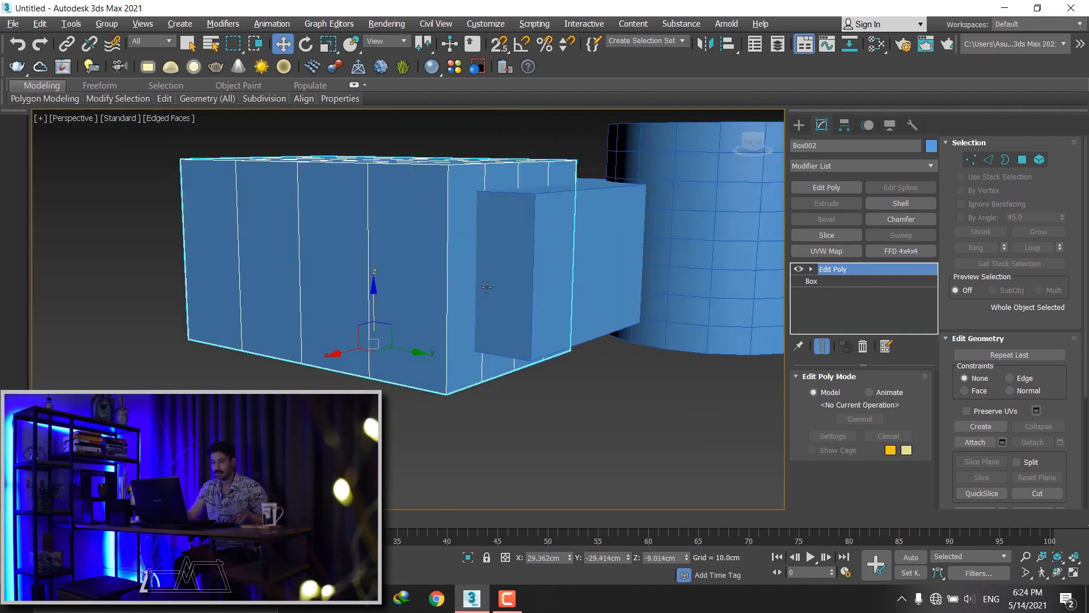
middle_click_drag(373, 315, 451, 275, "alt")
key("ctrl+z")
middle_click_drag(357, 353, 377, 334, "alt")
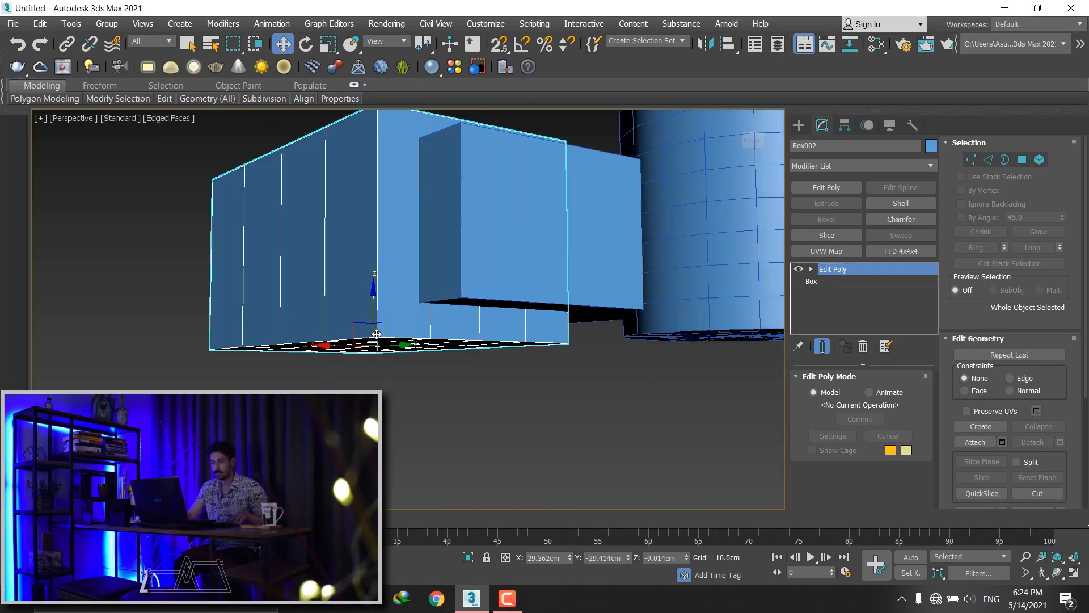
key("ctrl+z")
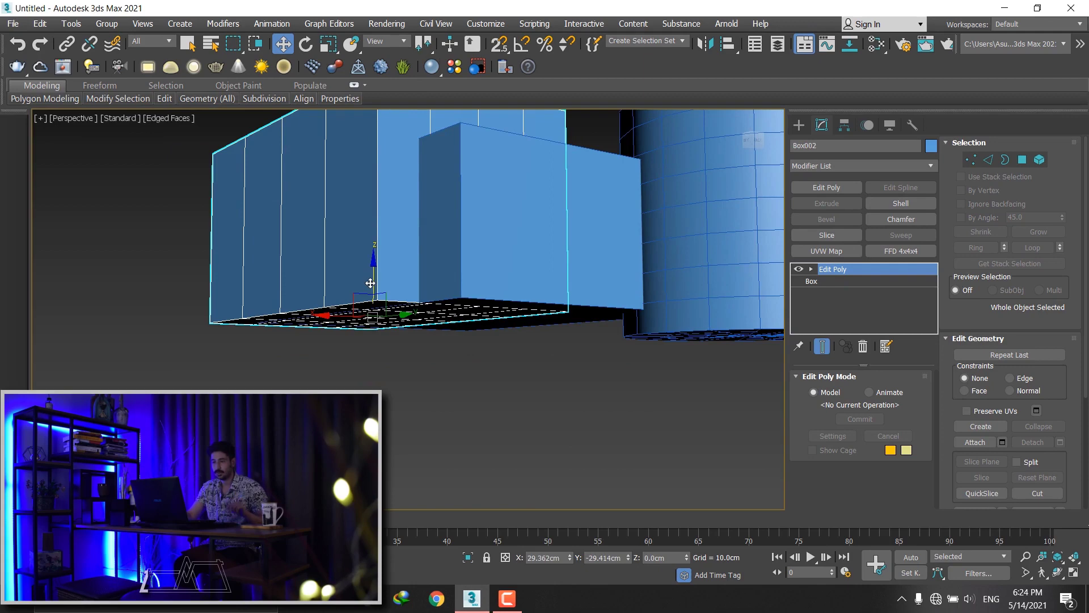
left_click_drag(371, 283, 372, 290)
mouse_move(372, 291)
middle_mouse_down("alt")
mouse_move(473, 263)
mouse_move(377, 268)
middle_mouse_up("alt")
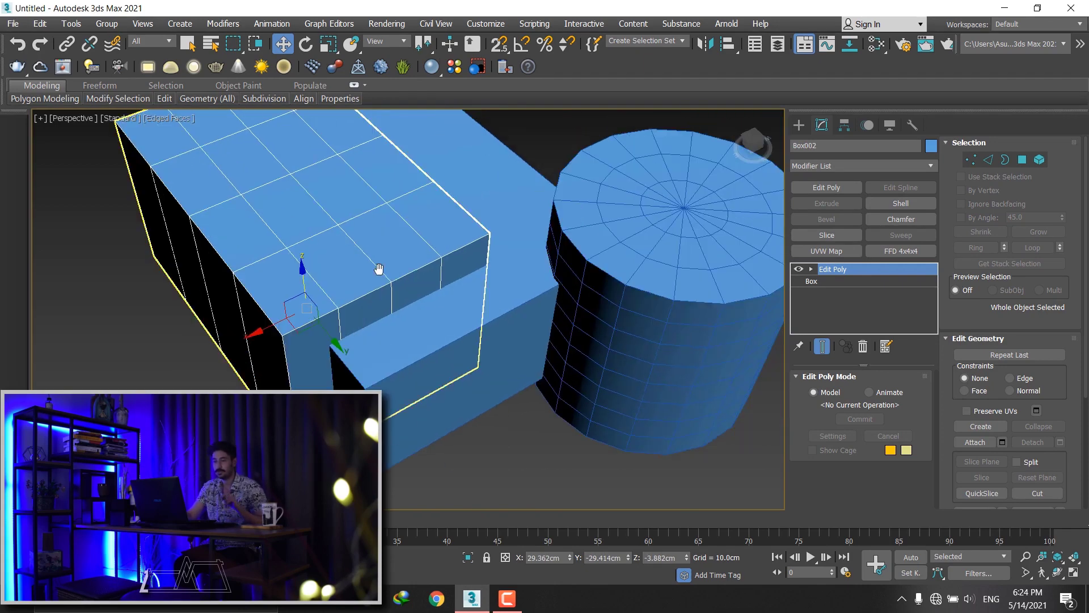
left_click(500, 282)
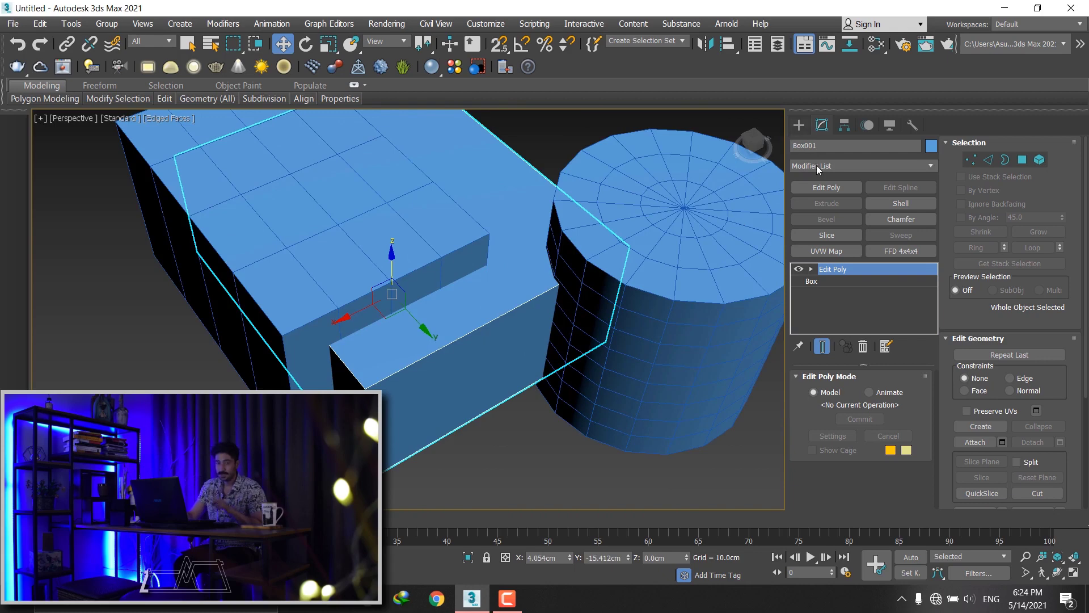
left_click(809, 131)
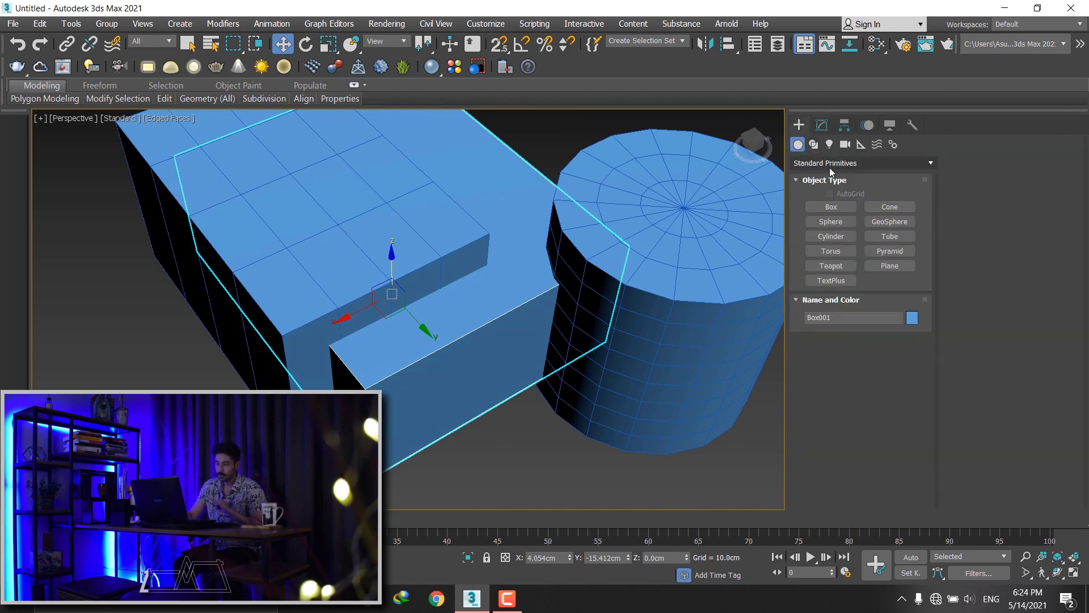
- Make Box001 a Boolean compound object and add Cylinder001 as an operand
left_click(831, 165)
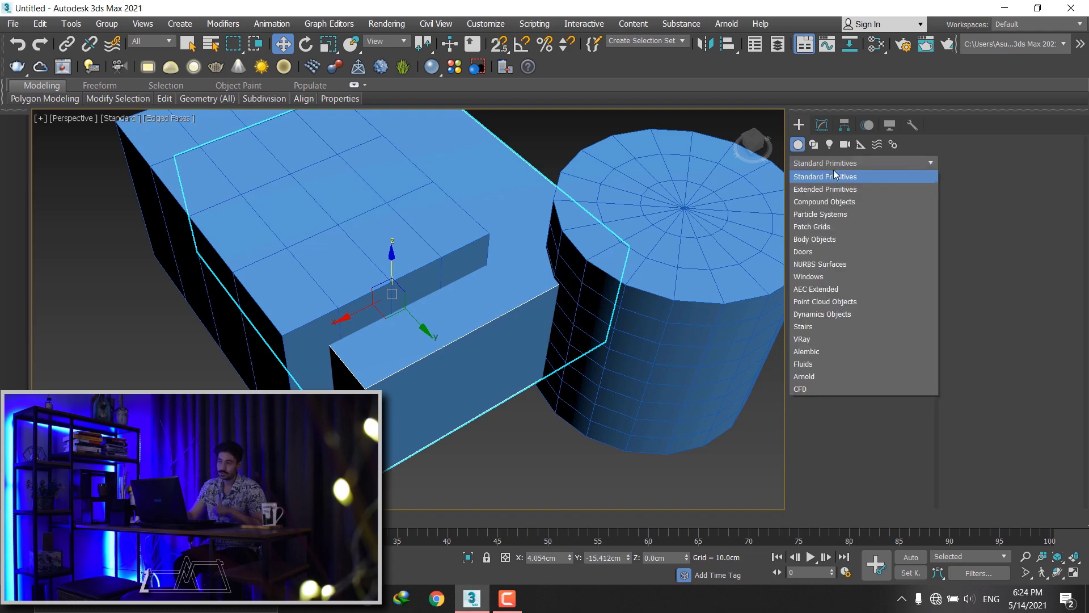
left_click(837, 202)
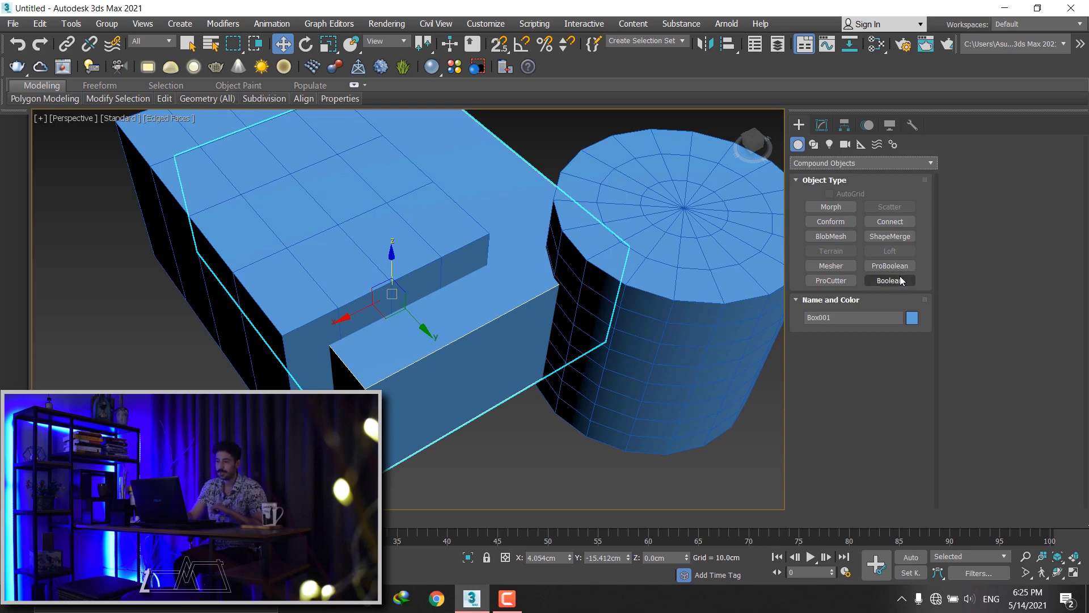
left_click(901, 280)
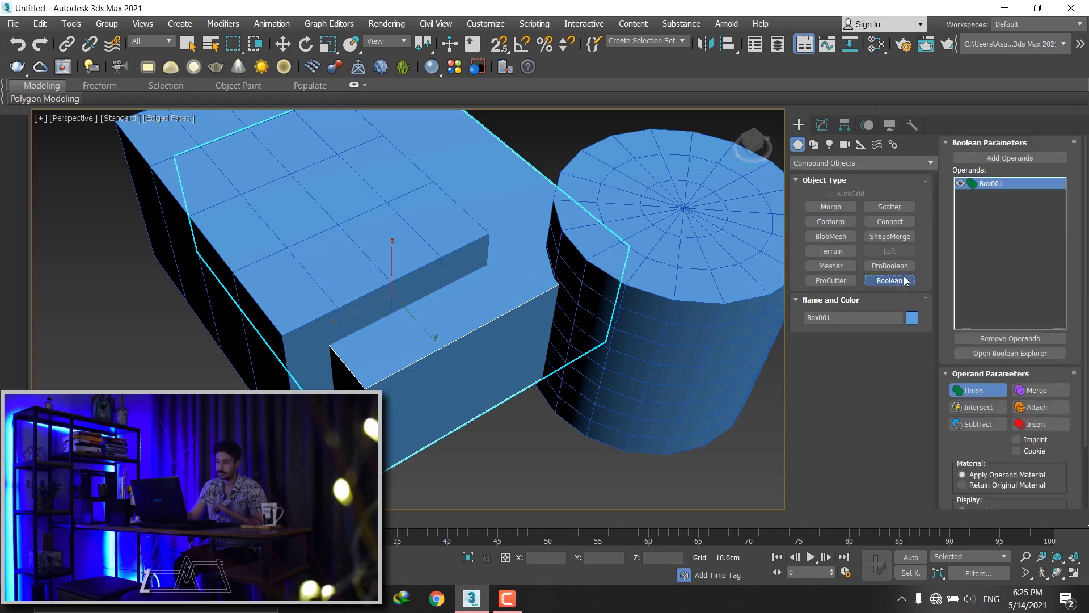
left_click(995, 159)
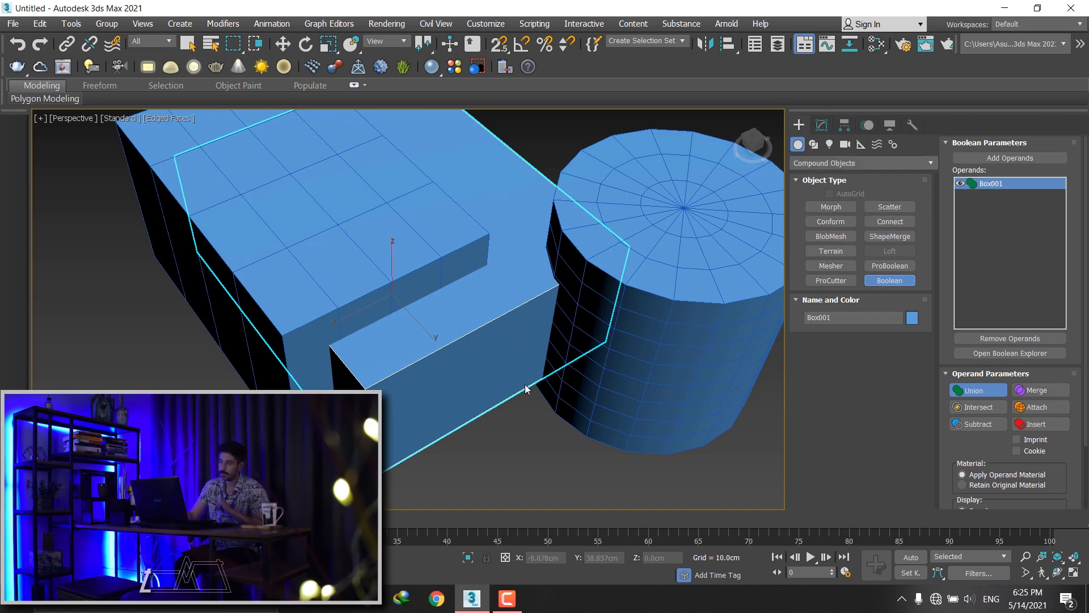
left_click(996, 160)
left_click(698, 364)
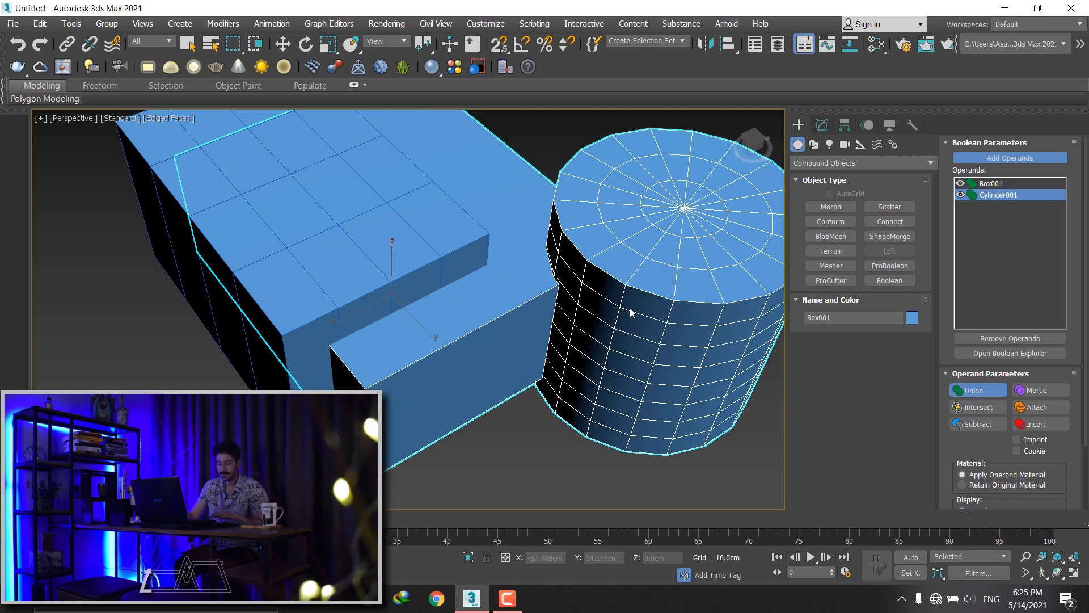
- Switch to Wireframe (F3) and orbit to inspect the cylinder's side and bottom
key("F3")
mouse_move(596, 270)
middle_mouse_down("alt")
mouse_move(601, 232)
mouse_move(612, 227)
middle_mouse_up("alt")
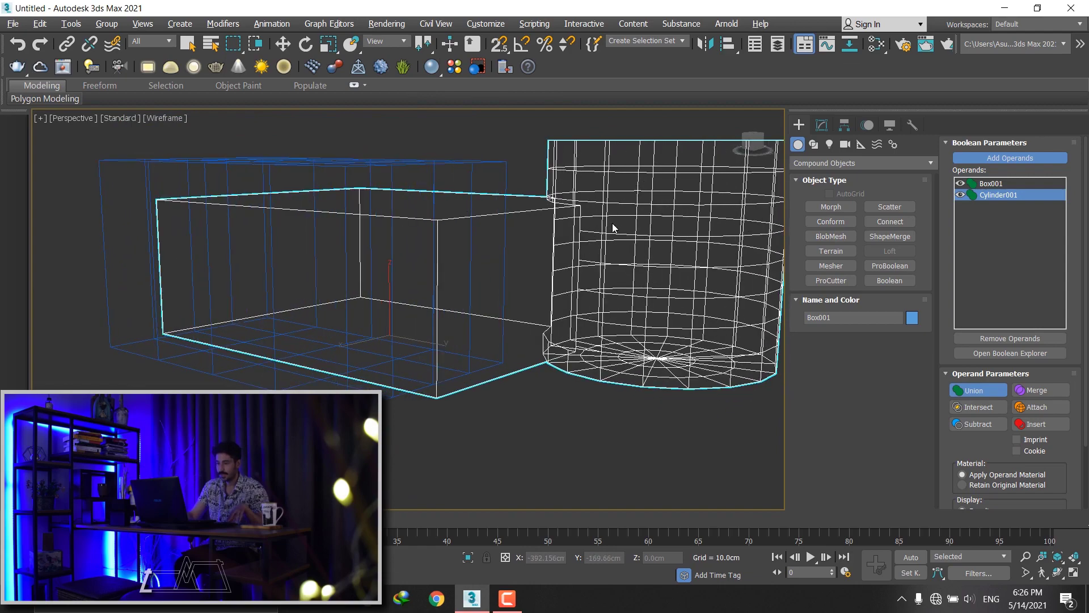
middle_click_drag(534, 237, 503, 214, "alt")
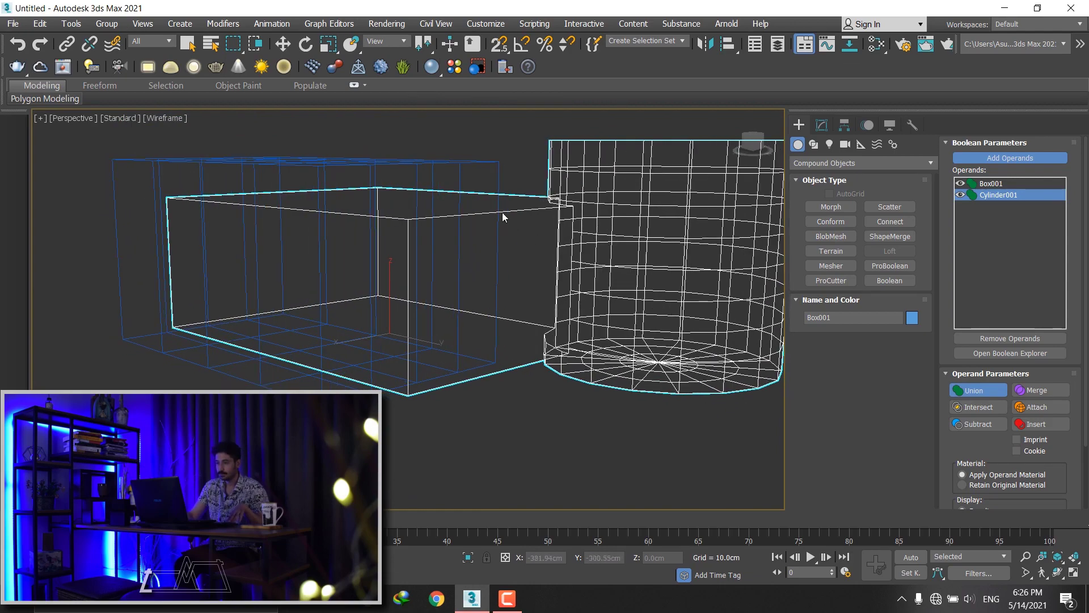
scroll(610, 276, "up", 2)
scroll(594, 299, "up", 1)
scroll(594, 299, "up", 3)
scroll(575, 301, "up", 2)
- Zoom back out and undo adding the cylinder to the Boolean
scroll(575, 301, "down", 2)
scroll(555, 302, "down", 2)
scroll(541, 309, "down", 3)
scroll(562, 242, "down", 1)
mouse_move(629, 296)
middle_mouse_down("alt")
mouse_move(546, 285)
mouse_move(568, 319)
middle_mouse_up("alt")
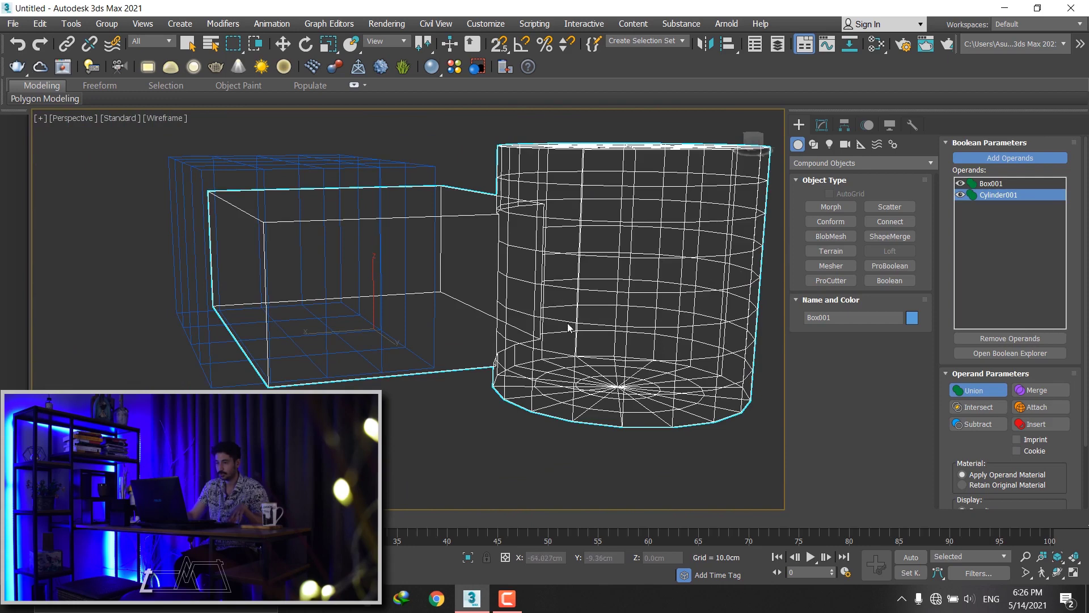
key("ctrl+z")
- Undo the Boolean and the earlier box and cylinder moves
key("w")
key("ctrl+z")
key("ctrl+z")
key("ctrl+y")
key("ctrl+z")
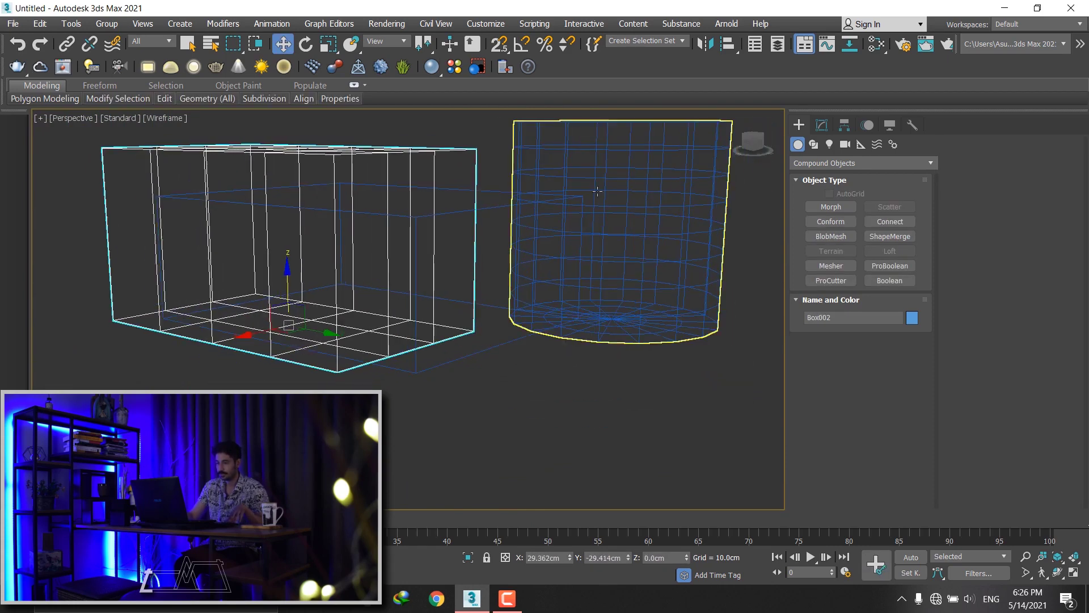
left_click(598, 191)
key("ctrl+z")
key("ctrl+z")
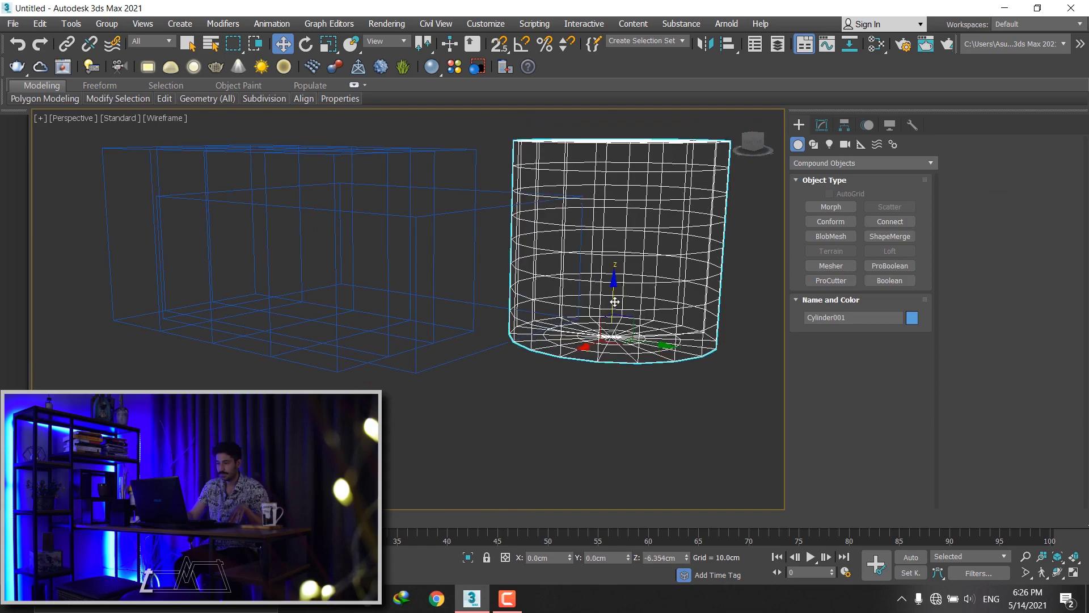
key("ctrl+z")
key("ctrl+z")
- Reselect Box001 and make it a Boolean compound object again
left_click(170, 231)
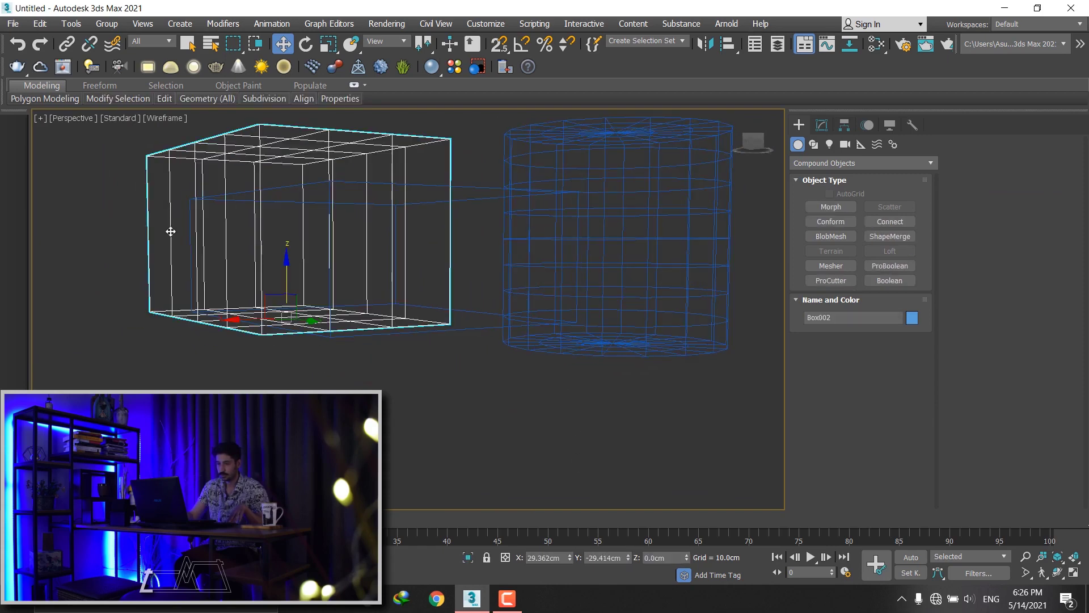
left_click(516, 372)
middle_click_drag(515, 372, 586, 337)
scroll(613, 248, "up", 2)
scroll(672, 265, "up", 1)
scroll(510, 281, "up", 1)
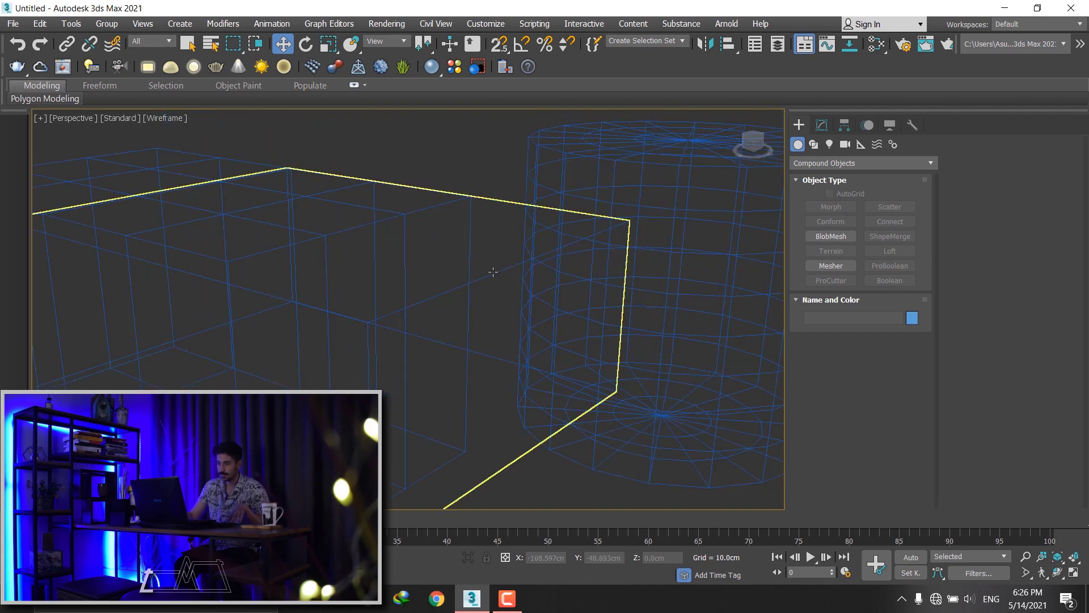
left_click(509, 281)
scroll(568, 292, "up", 2)
middle_click_drag(566, 292, 506, 182, "alt")
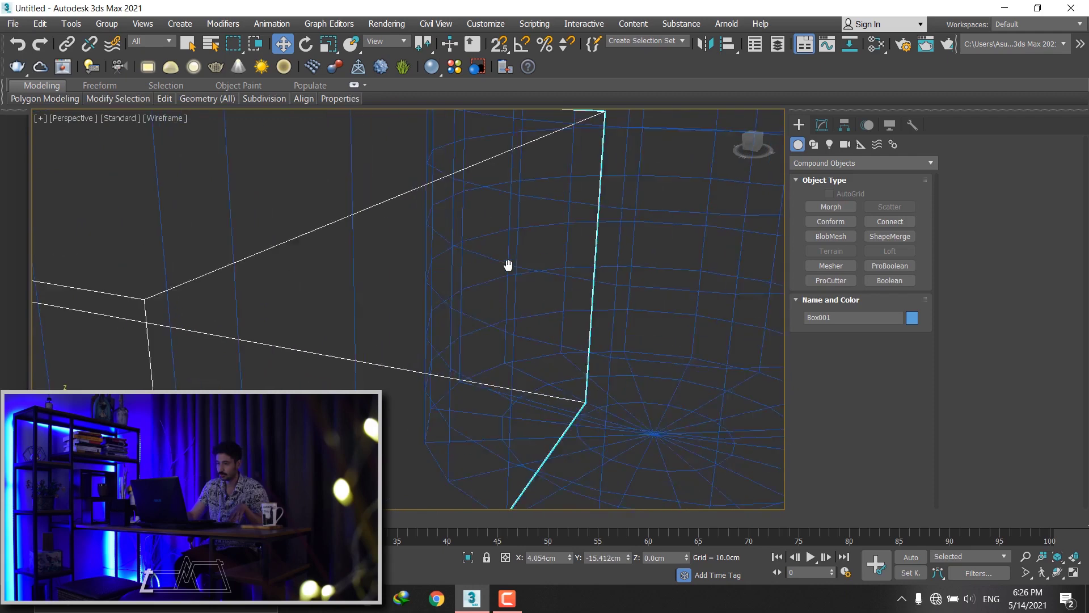
scroll(515, 295, "down", 4)
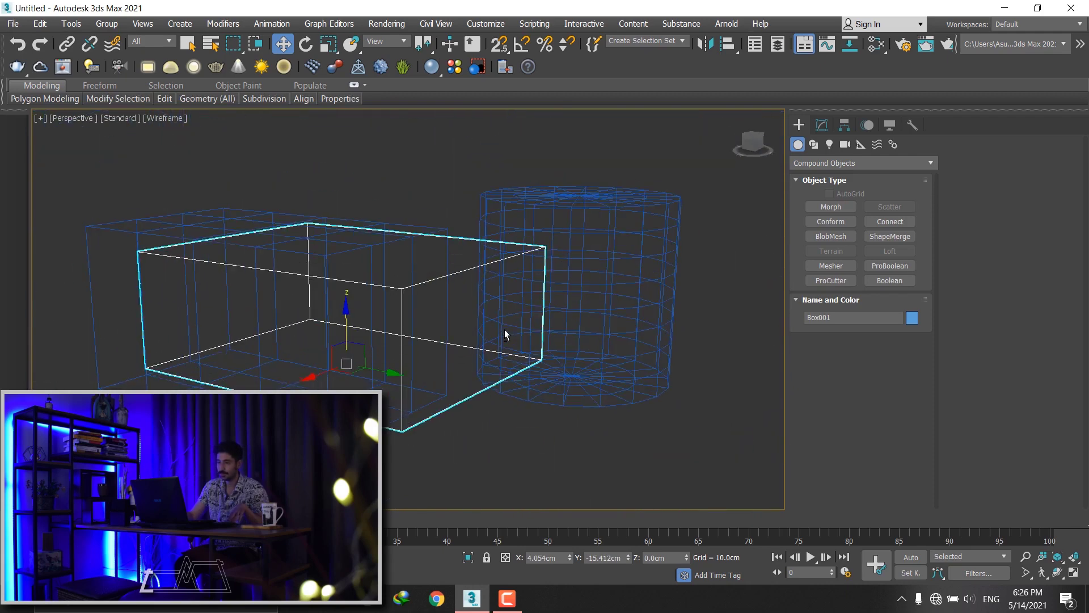
scroll(519, 304, "down", 2)
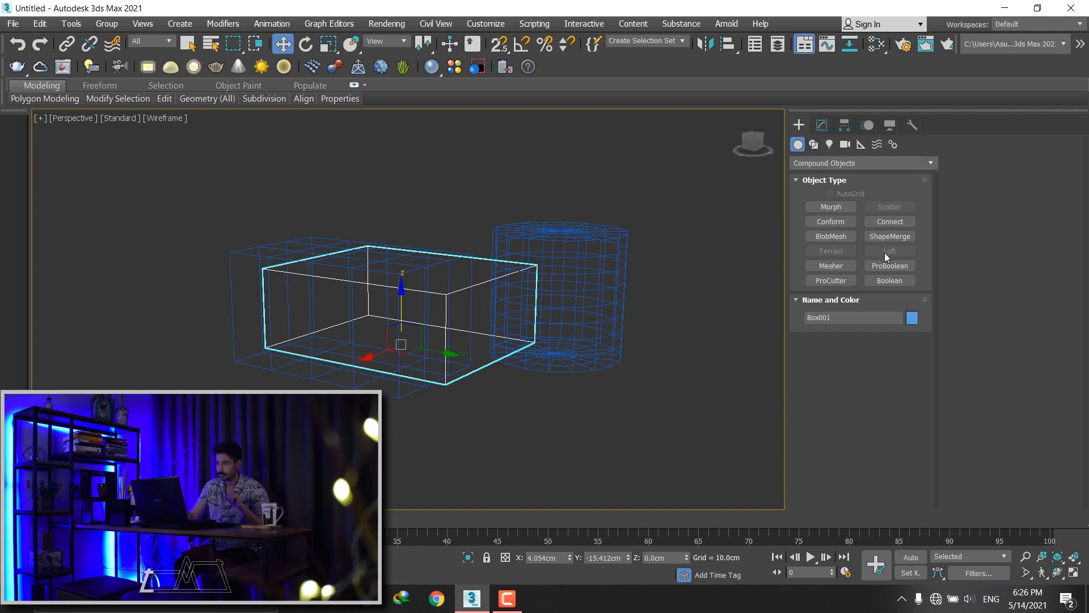
left_click(893, 279)
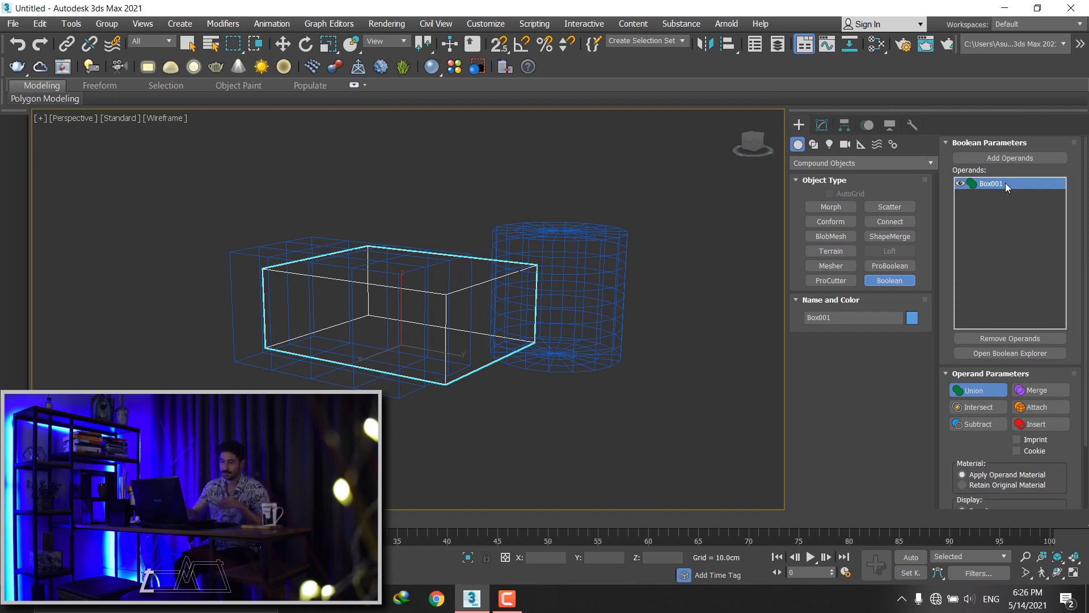
- Add Cylinder001 to Box001's Boolean as a second operand
scroll(510, 311, "down", 2)
scroll(510, 305, "up", 4)
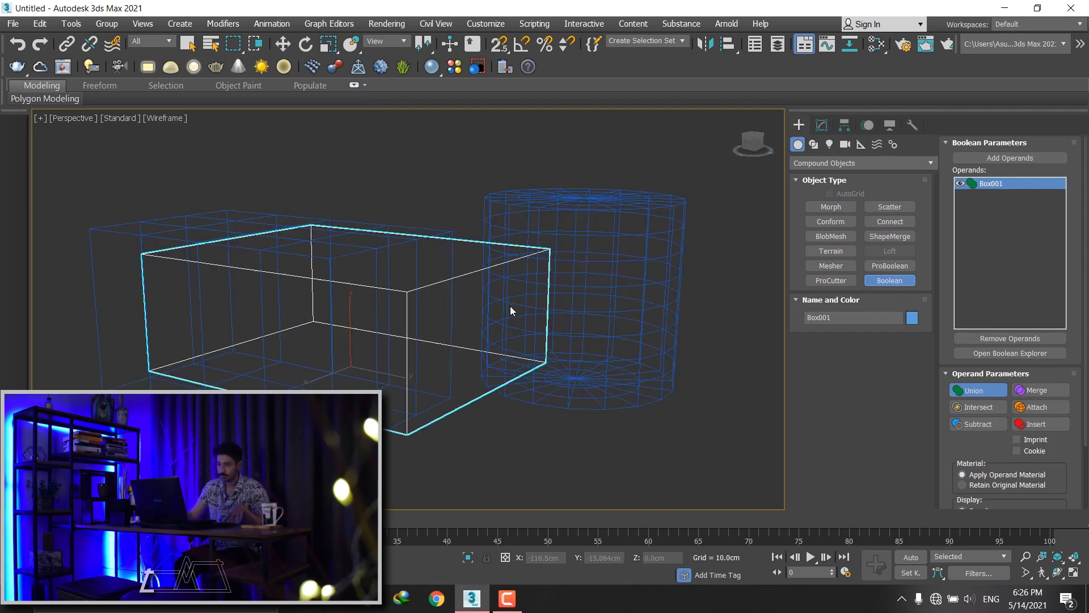
mouse_move(542, 299)
middle_mouse_down("alt")
mouse_move(510, 332)
mouse_move(531, 300)
middle_mouse_up("alt")
left_click(1007, 156)
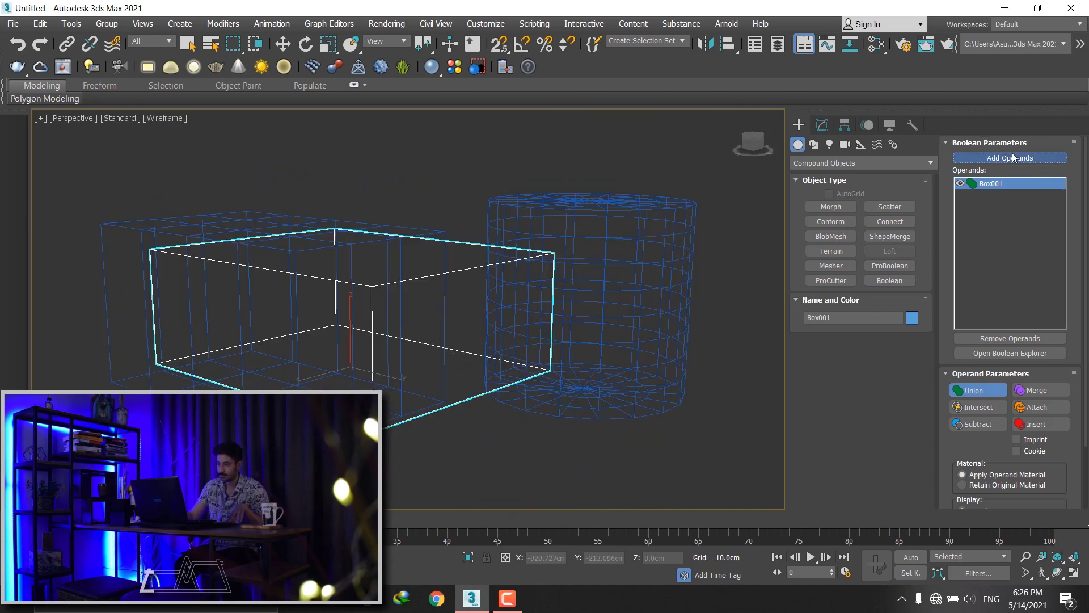
left_click(680, 278)
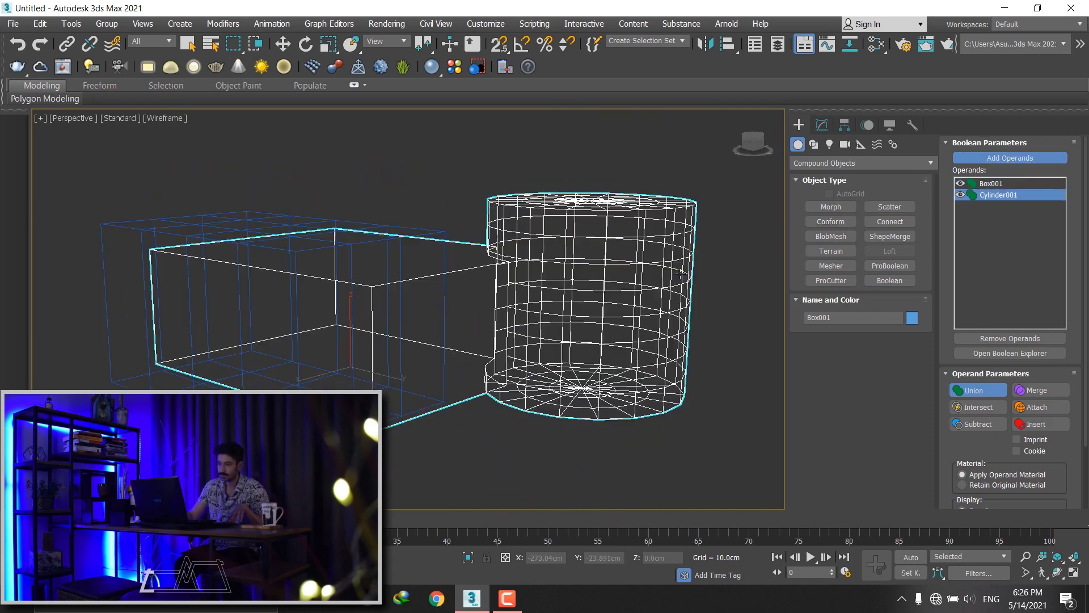
scroll(522, 328, "up", 3)
scroll(521, 328, "up", 3)
- Orbit around the combined objects and show them as shaded solids with edged faces
mouse_move(521, 323)
middle_mouse_down("alt")
mouse_move(492, 270)
mouse_move(502, 254)
mouse_move(540, 386)
mouse_move(515, 400)
middle_mouse_up("alt")
scroll(519, 352, "down", 3)
scroll(521, 335, "up", 3)
mouse_move(519, 356)
middle_mouse_down("alt")
mouse_move(432, 253)
mouse_move(467, 285)
mouse_move(508, 280)
mouse_move(514, 299)
middle_mouse_up("alt")
middle_click_drag(516, 255, 493, 225, "alt")
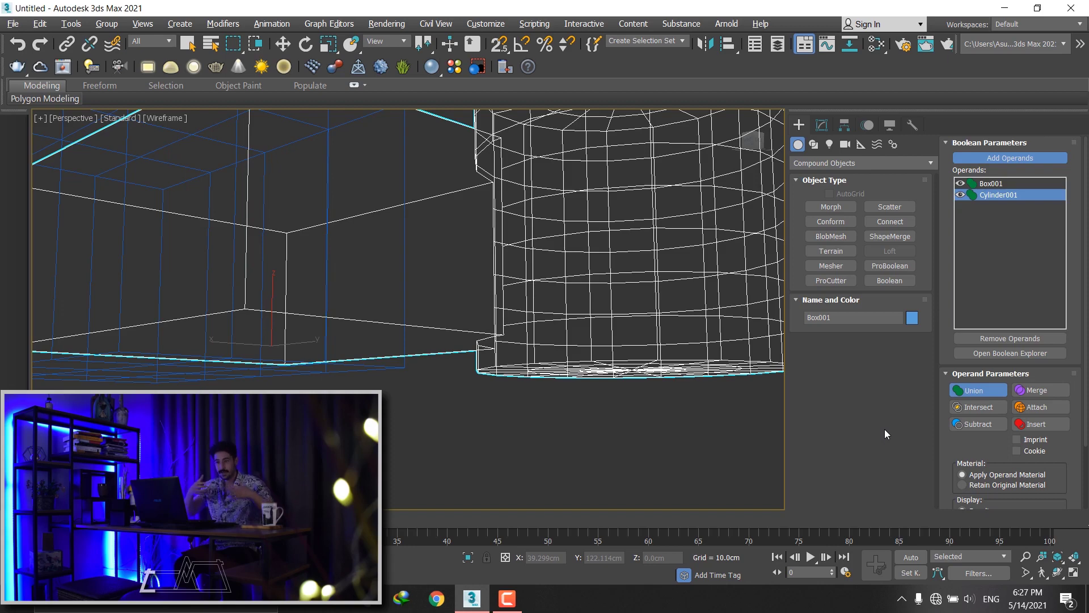
scroll(491, 323, "down", 5)
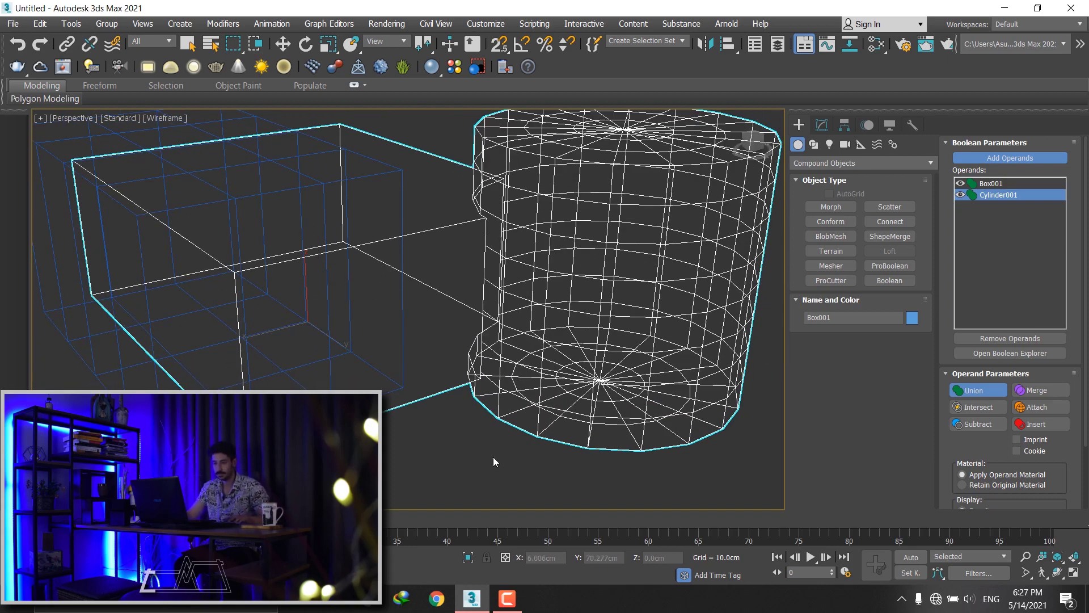
key("F3")
scroll(426, 281, "down", 3)
middle_click_drag(447, 302, 504, 283, "alt")
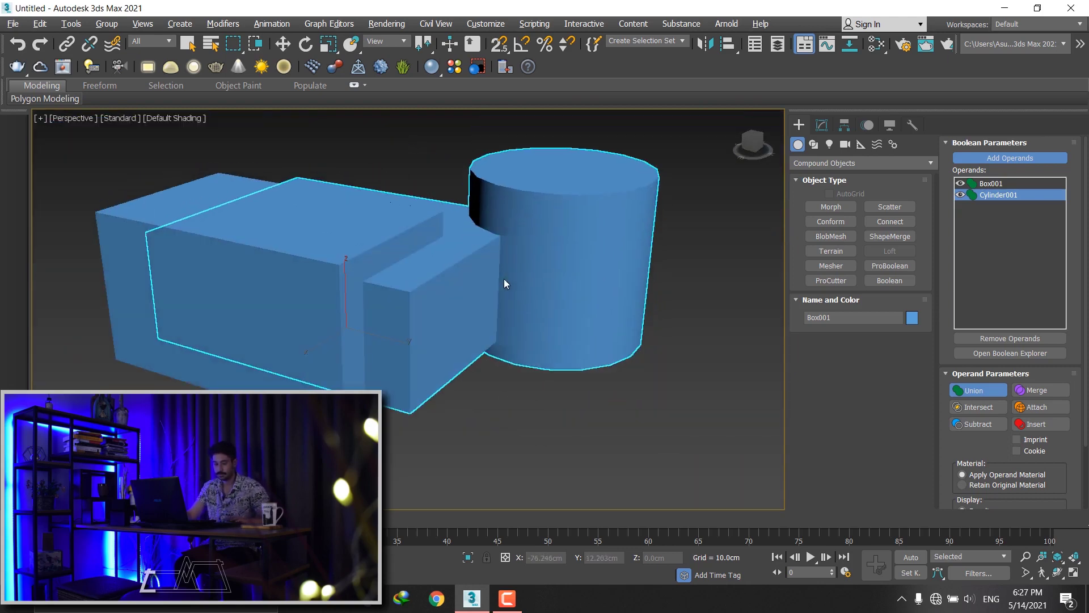
key("F4")
scroll(507, 246, "up", 3)
scroll(462, 258, "up", 2)
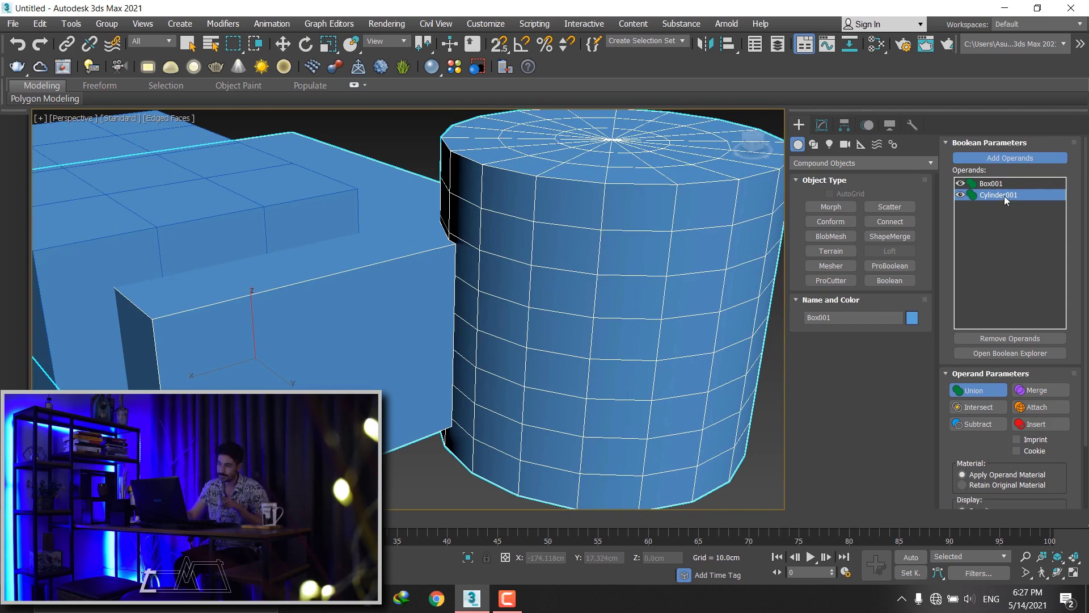
- Set Cylinder001's operation to Intersect and orbit to inspect the resulting wedge
left_click(989, 407)
mouse_move(519, 298)
middle_mouse_down("alt")
mouse_move(544, 258)
mouse_move(573, 296)
mouse_move(544, 317)
mouse_move(516, 247)
middle_mouse_up("alt")
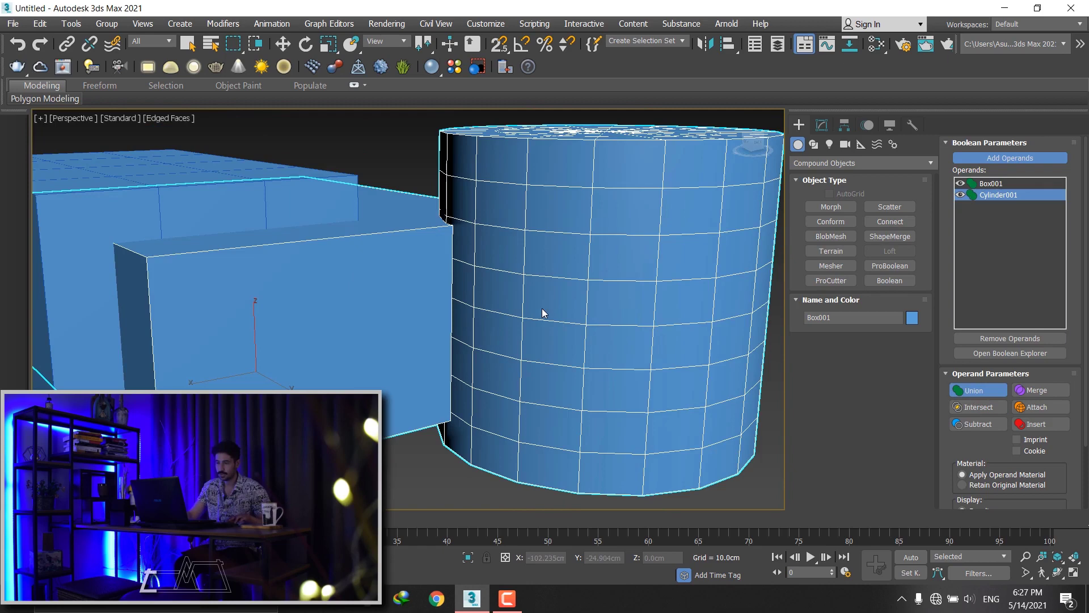
left_click(979, 408)
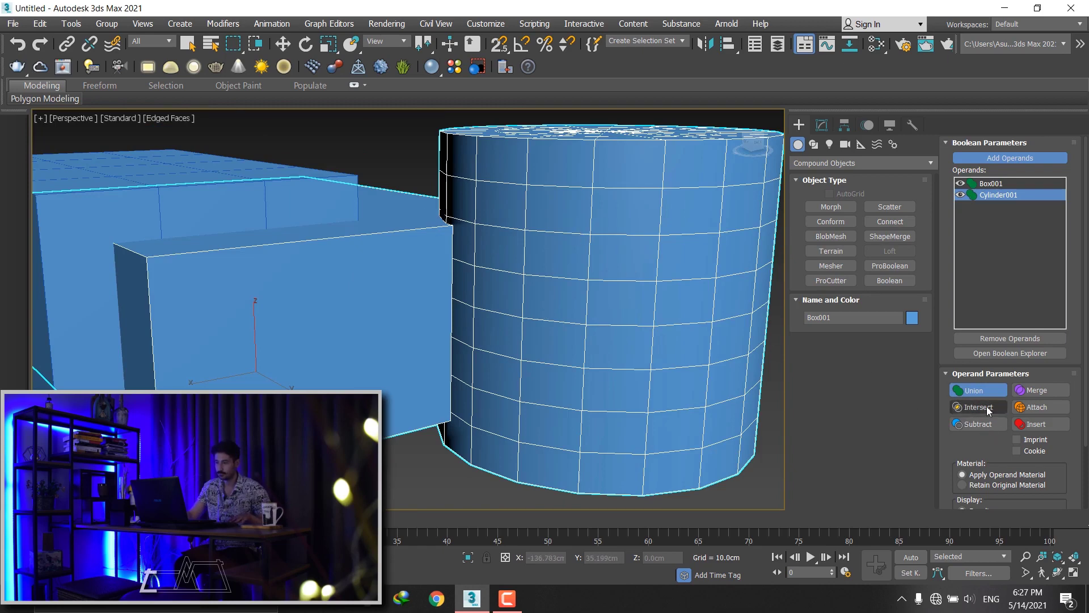
middle_click_drag(488, 306, 471, 298, "alt")
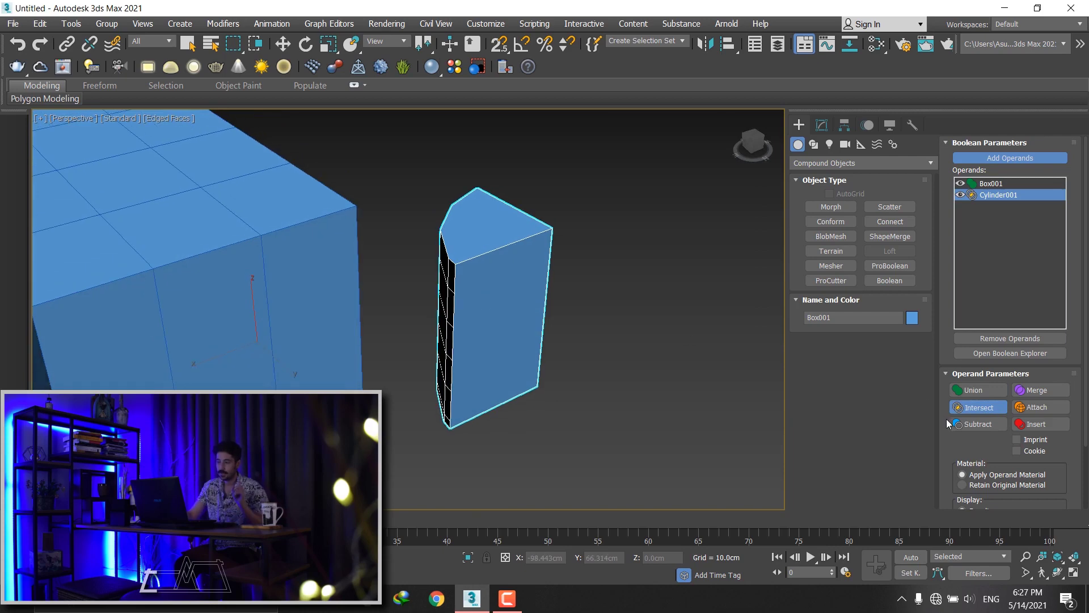
- Compare Subtract, Union and Intersect, finally setting Cylinder001 to Subtract
left_click(977, 424)
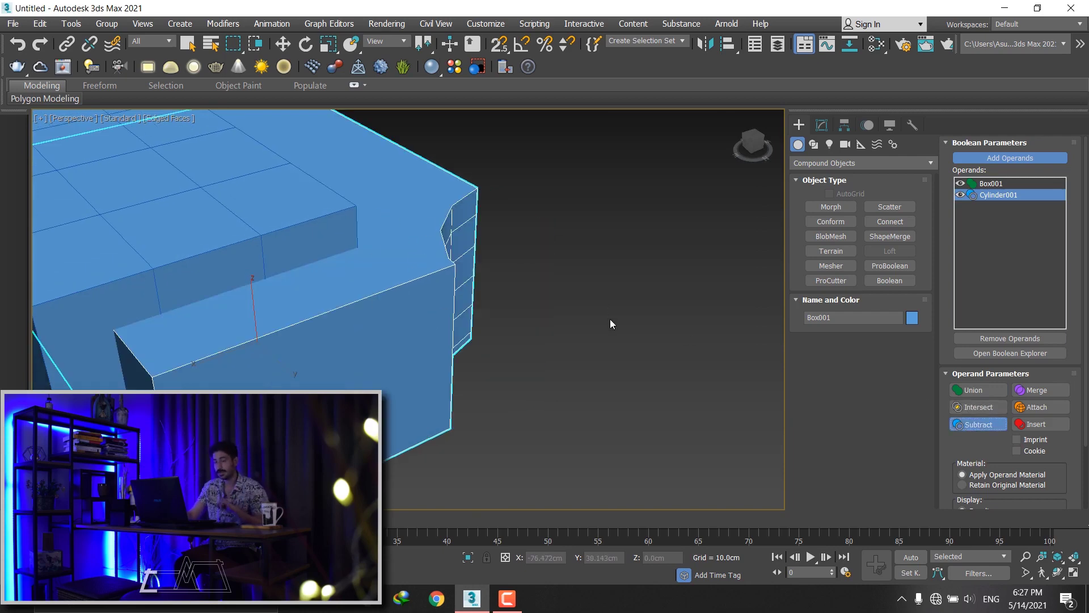
left_click(974, 390)
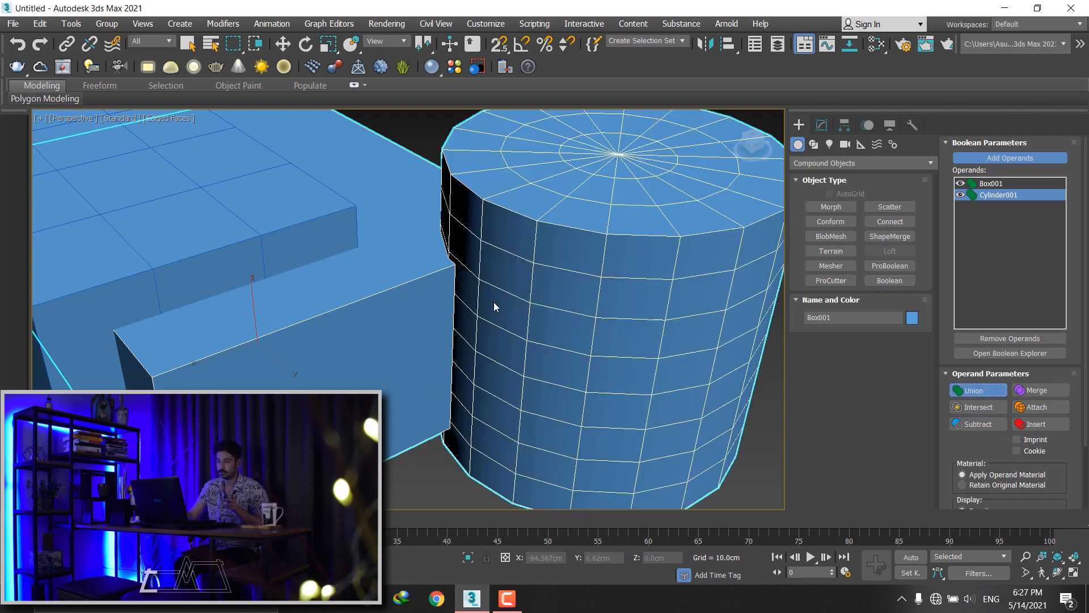
left_click(977, 408)
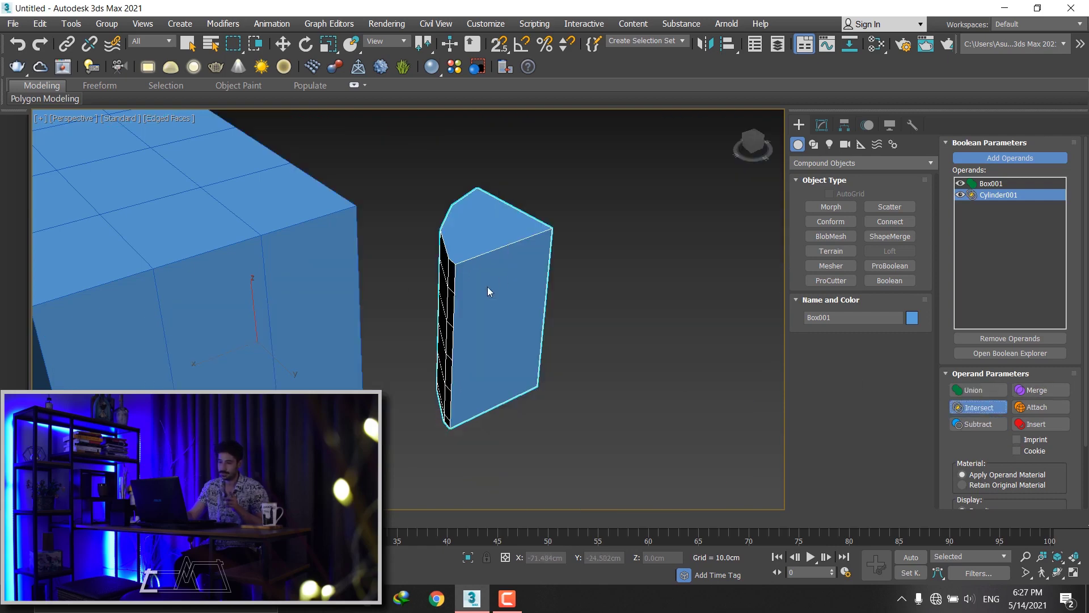
left_click(959, 424)
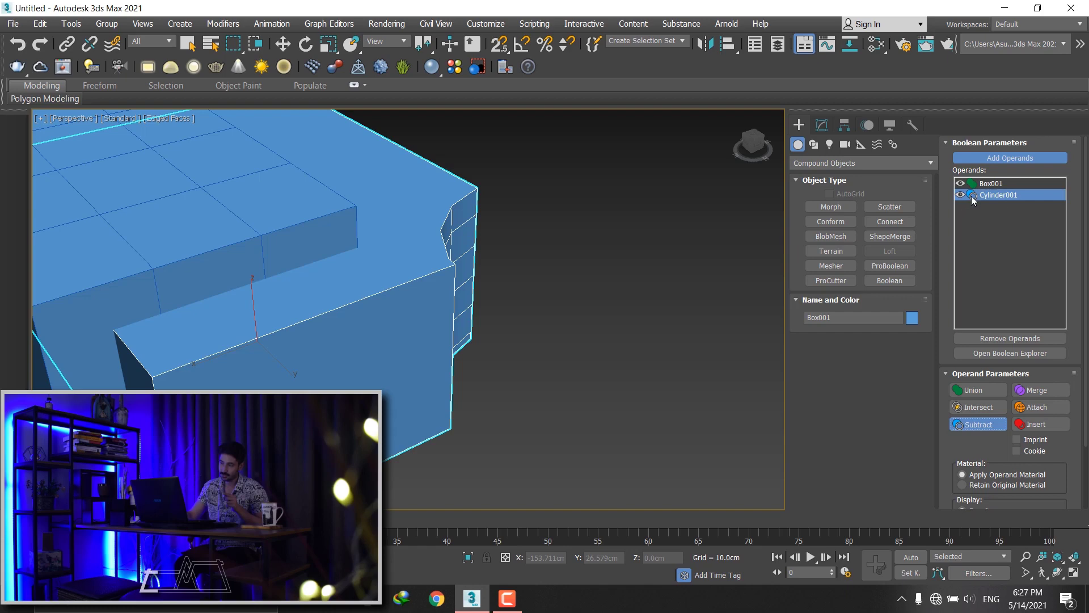
left_click(970, 408)
left_click(978, 424)
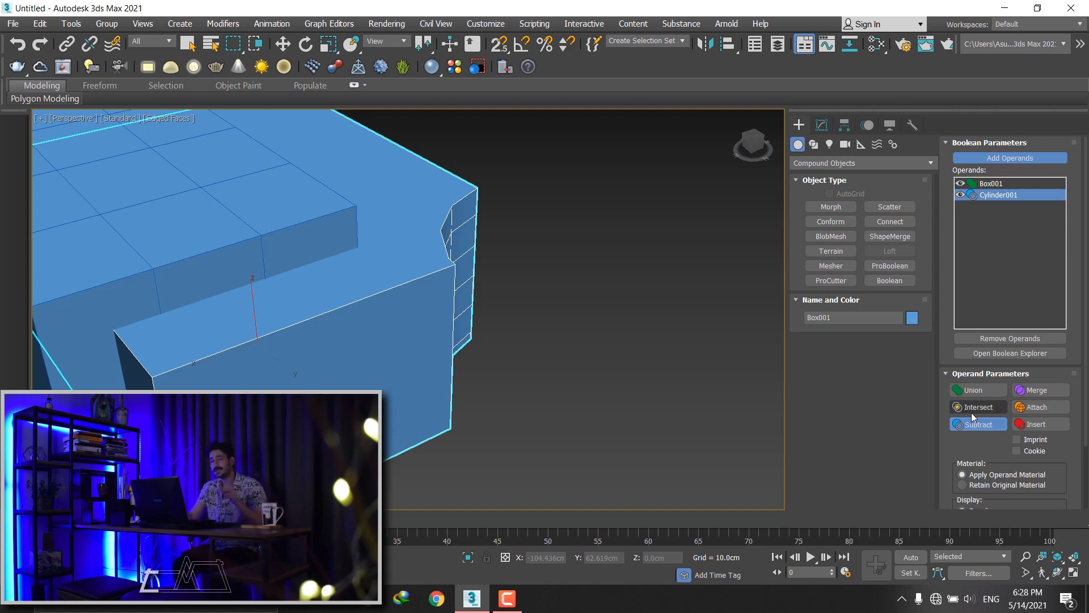
scroll(589, 254, "down", 5)
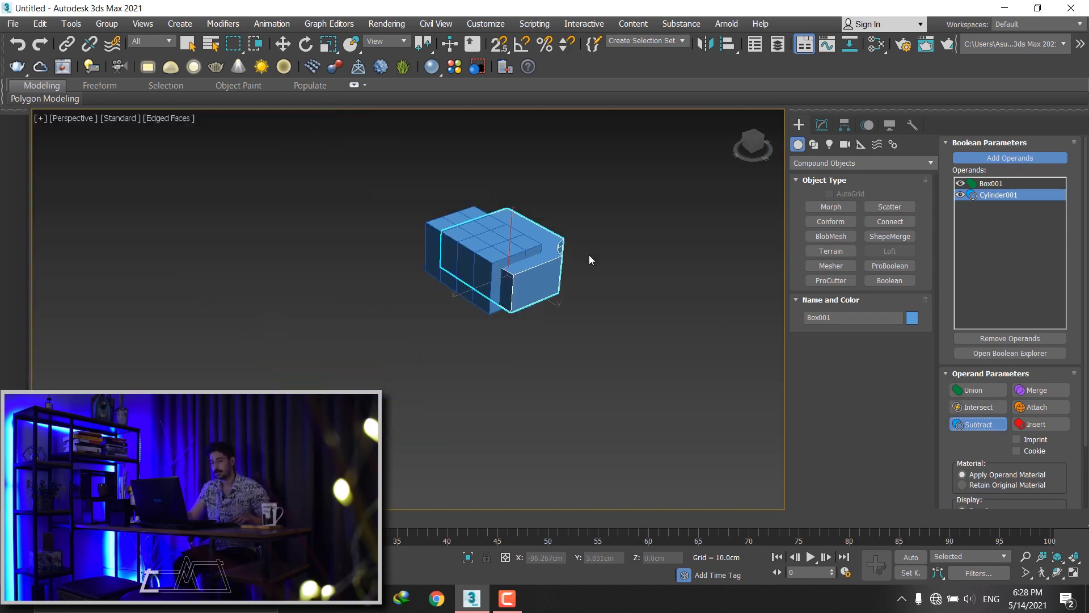
scroll(533, 246, "up", 1)
scroll(532, 247, "up", 2)
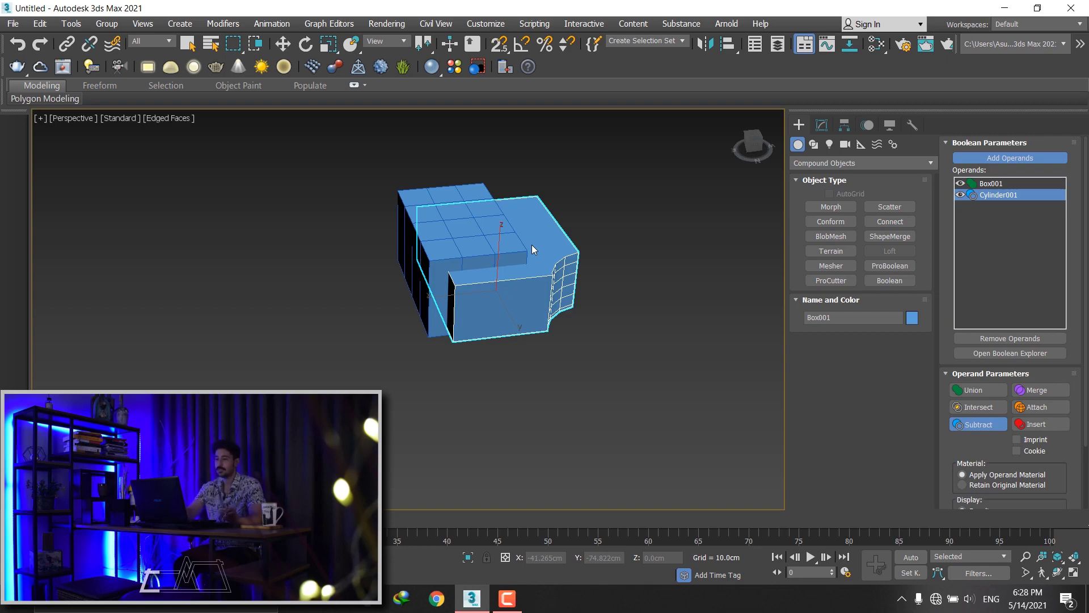
scroll(531, 273, "up", 4)
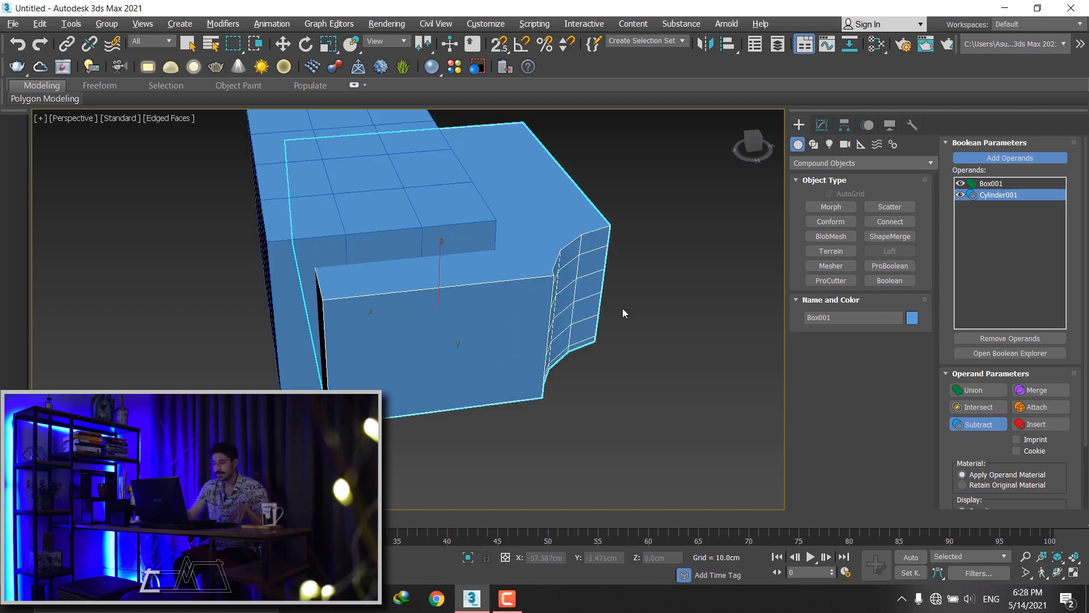
middle_click_drag(621, 308, 594, 308, "alt")
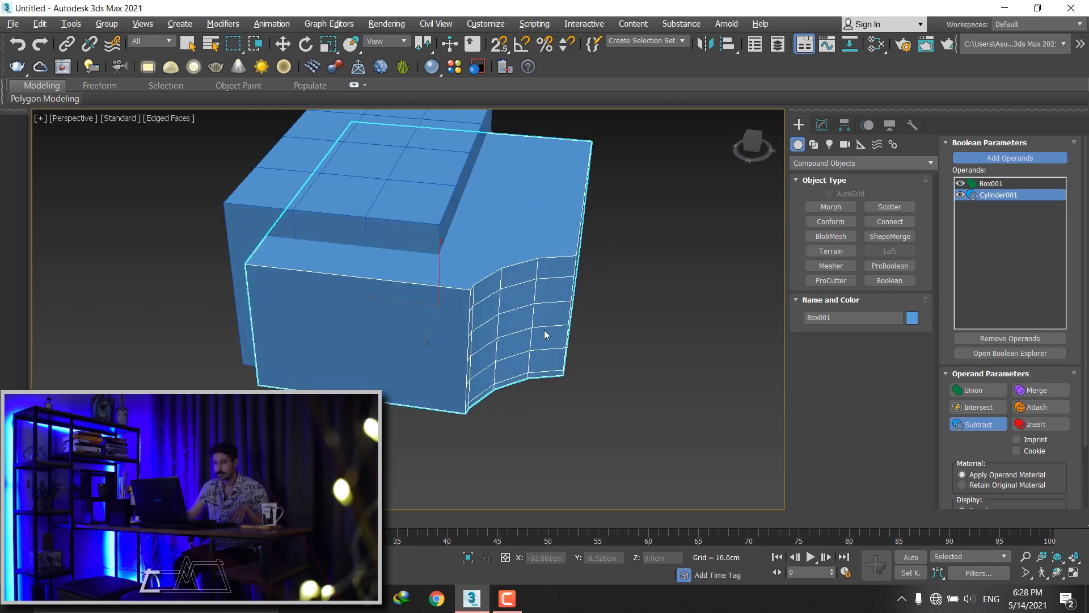
middle_click_drag(545, 334, 531, 334, "alt")
scroll(532, 335, "up", 2)
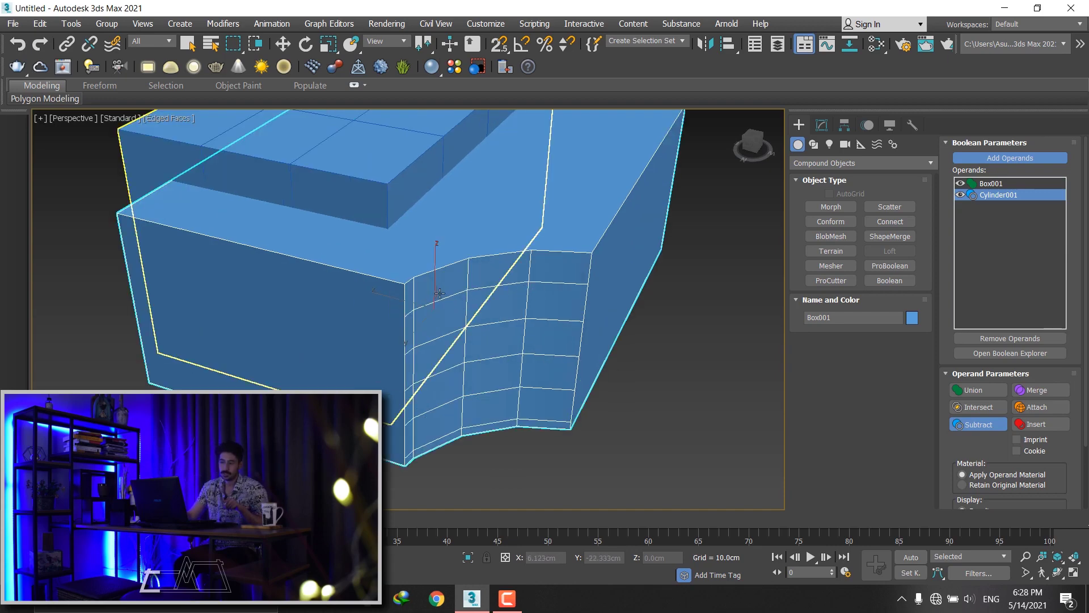
- Undo the Boolean twice so Box001 is a plain box beside the cylinder again
left_click(821, 124)
left_click(639, 247)
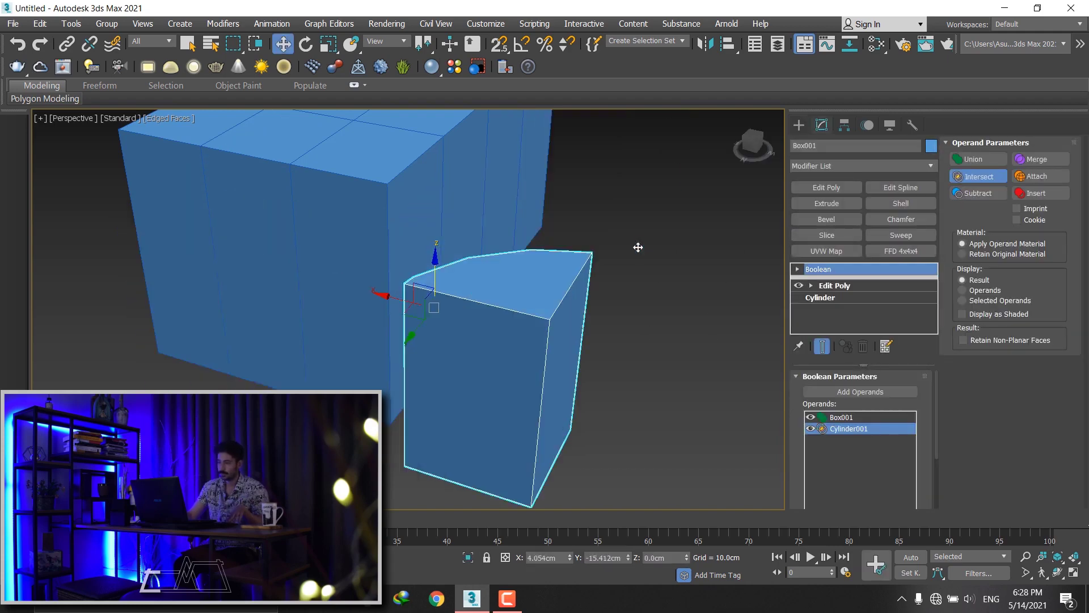
key("ctrl+z")
key("ctrl+z")
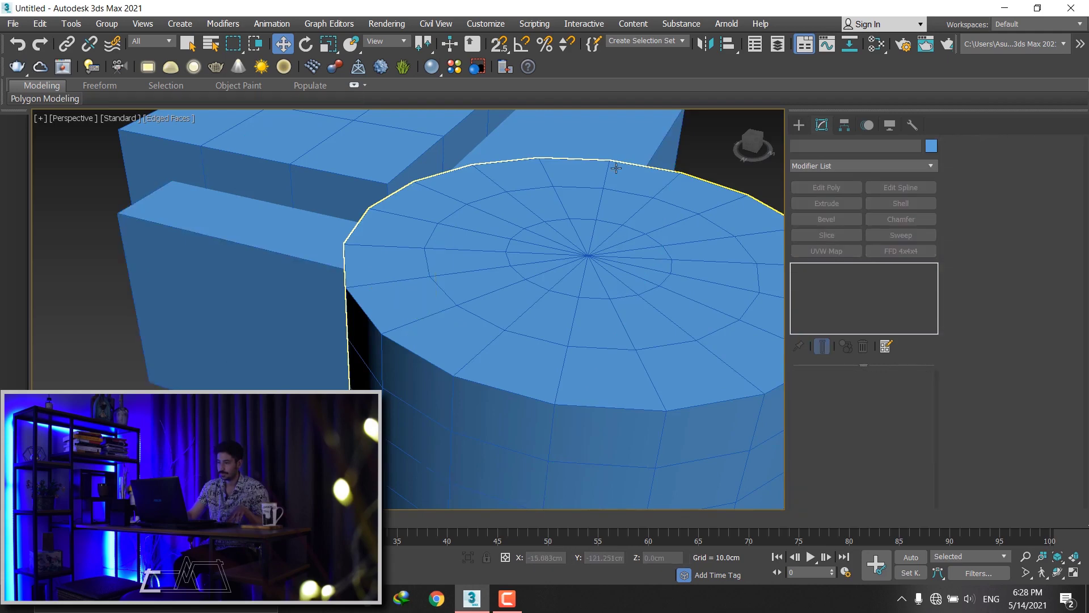
key("ctrl+z")
scroll(497, 235, "down", 4)
- Give Box001 3 length segments, 4 width segments and 4 height segments
middle_click_drag(497, 236, 522, 249, "alt")
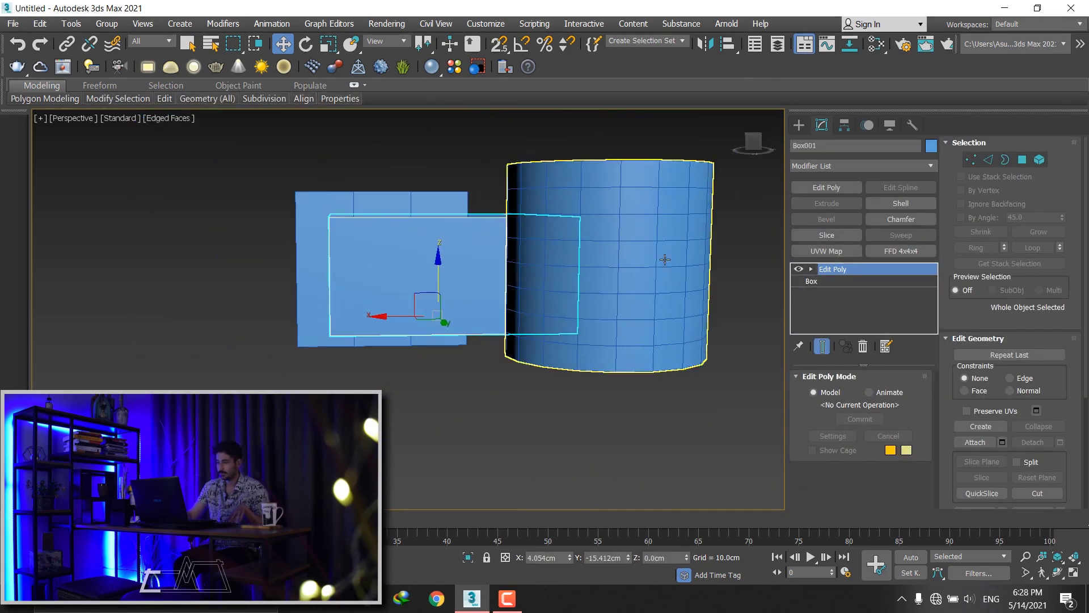
left_click(812, 281)
left_click(907, 441)
left_click(907, 441)
left_click(906, 455)
left_click(907, 455)
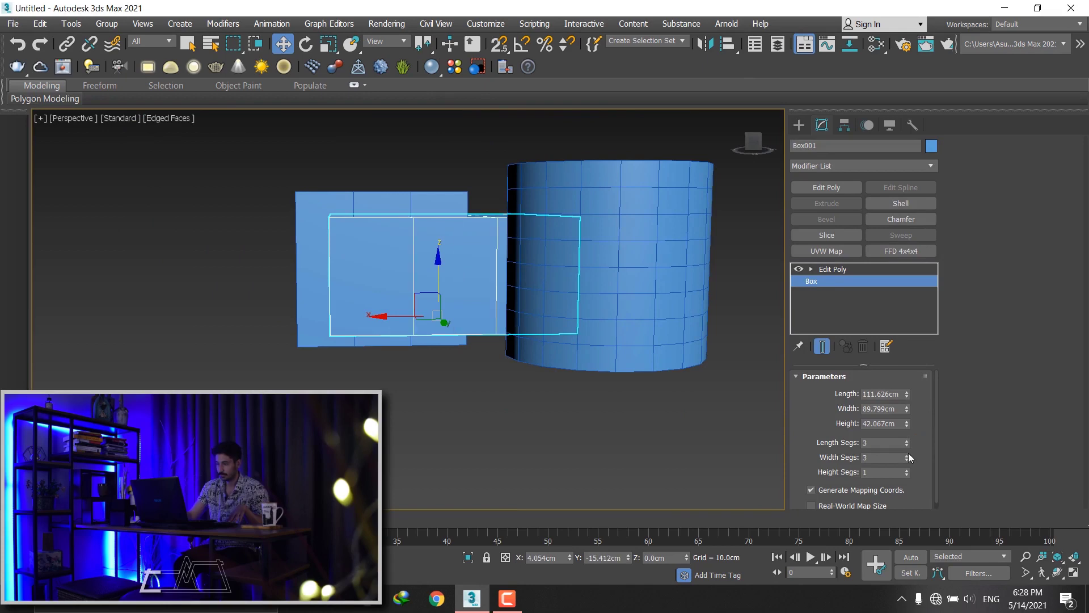
left_click(907, 470)
middle_click_drag(542, 343, 554, 375, "alt")
left_click(794, 128)
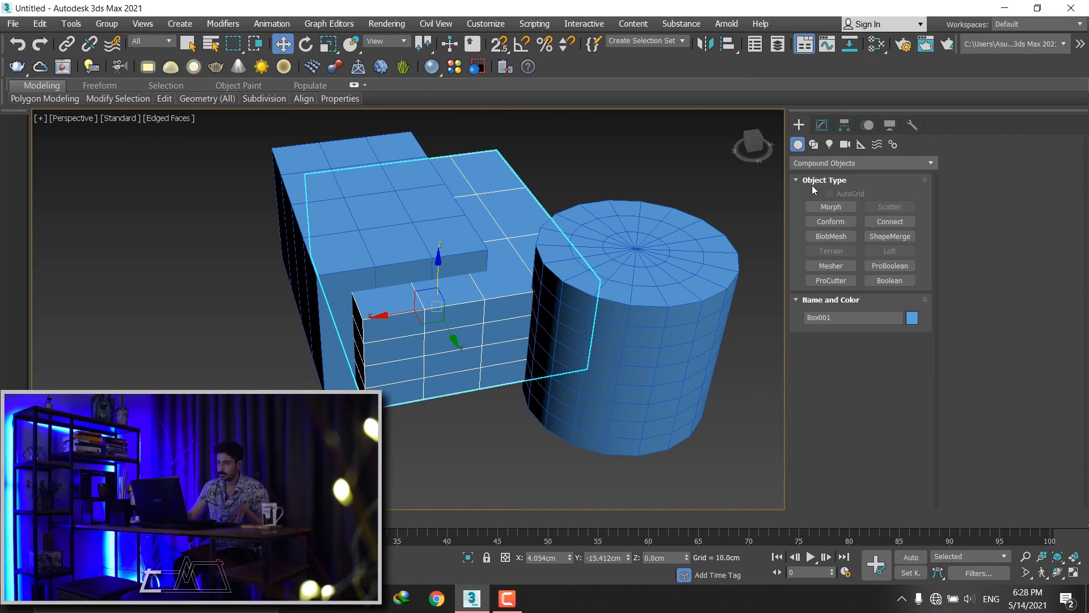
- Make Box001 a Subtract Boolean with Cylinder001 as operand, carving a curved notch
left_click(884, 280)
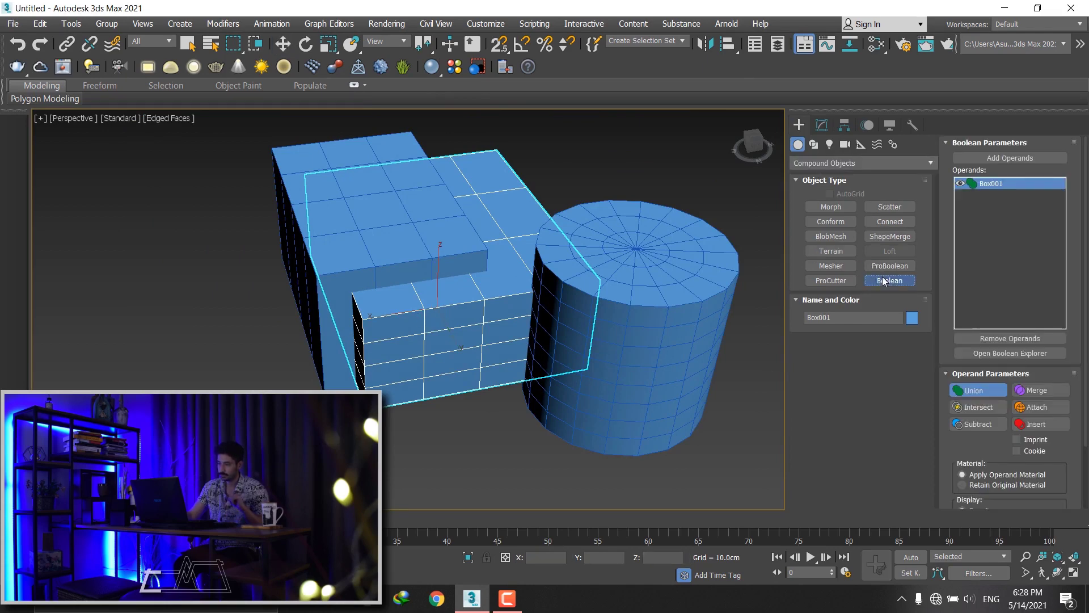
left_click(989, 423)
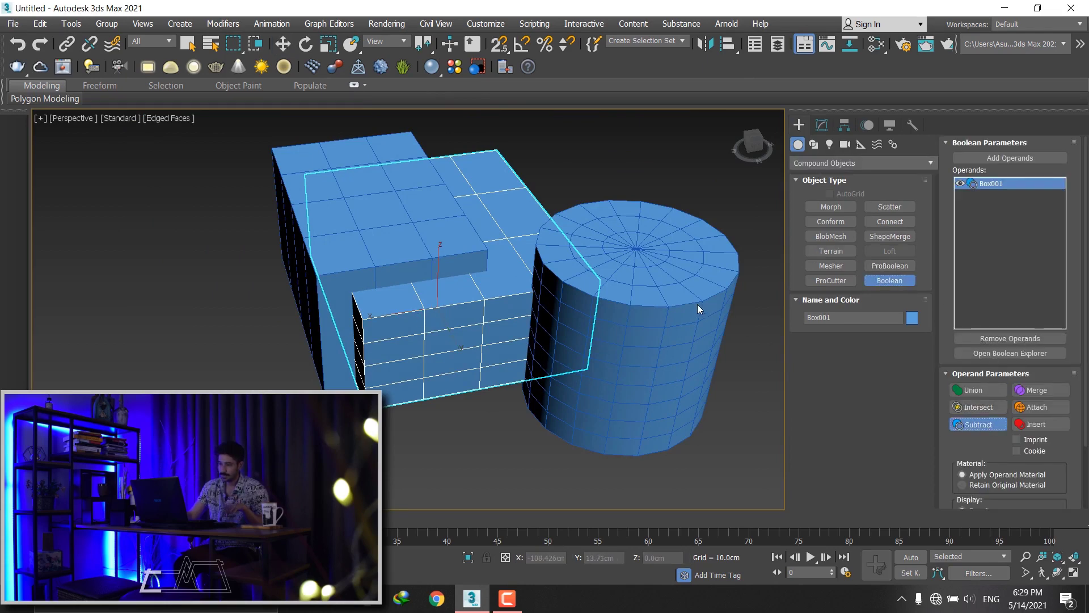
left_click(1010, 158)
left_click(655, 328)
mouse_move(537, 328)
middle_mouse_down("alt")
mouse_move(480, 306)
mouse_move(655, 373)
middle_mouse_up("alt")
scroll(479, 307, "up", 5)
scroll(479, 307, "down", 3)
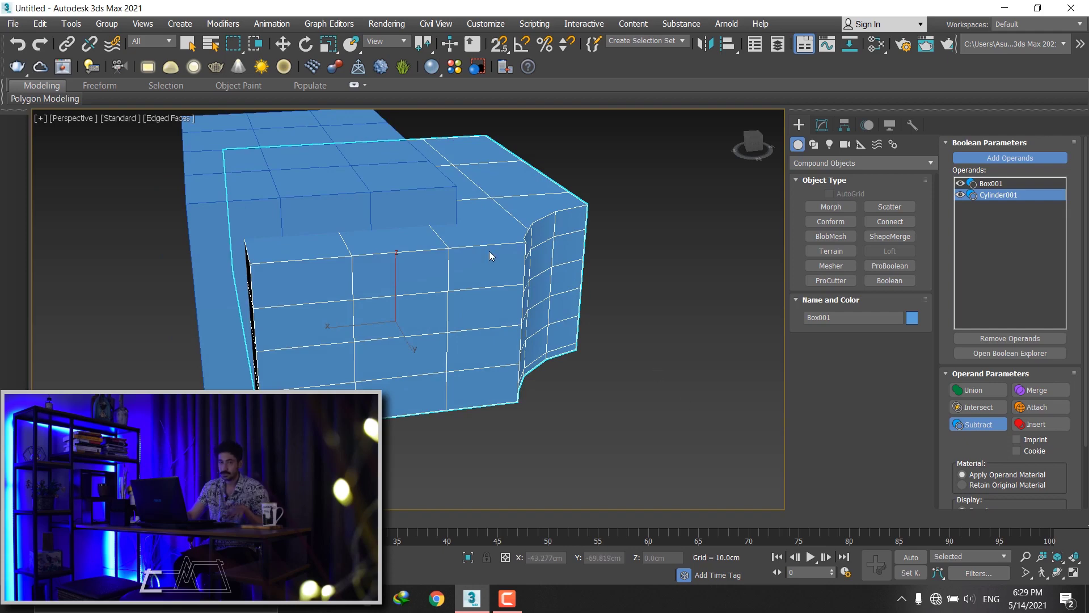
middle_click_drag(527, 297, 449, 281, "alt")
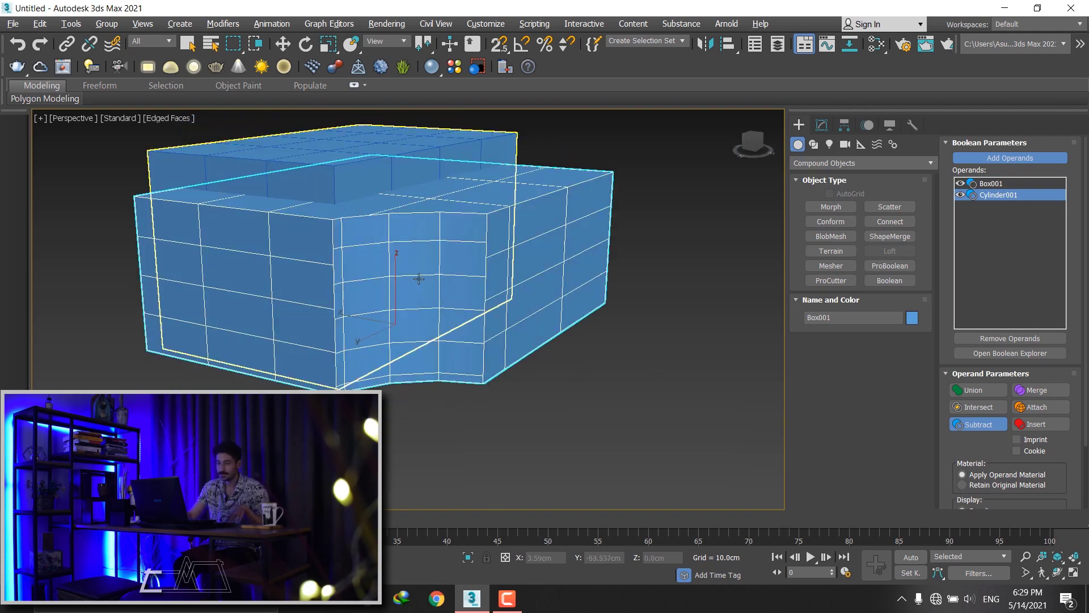
scroll(331, 285, "up", 3)
scroll(359, 285, "up", 2)
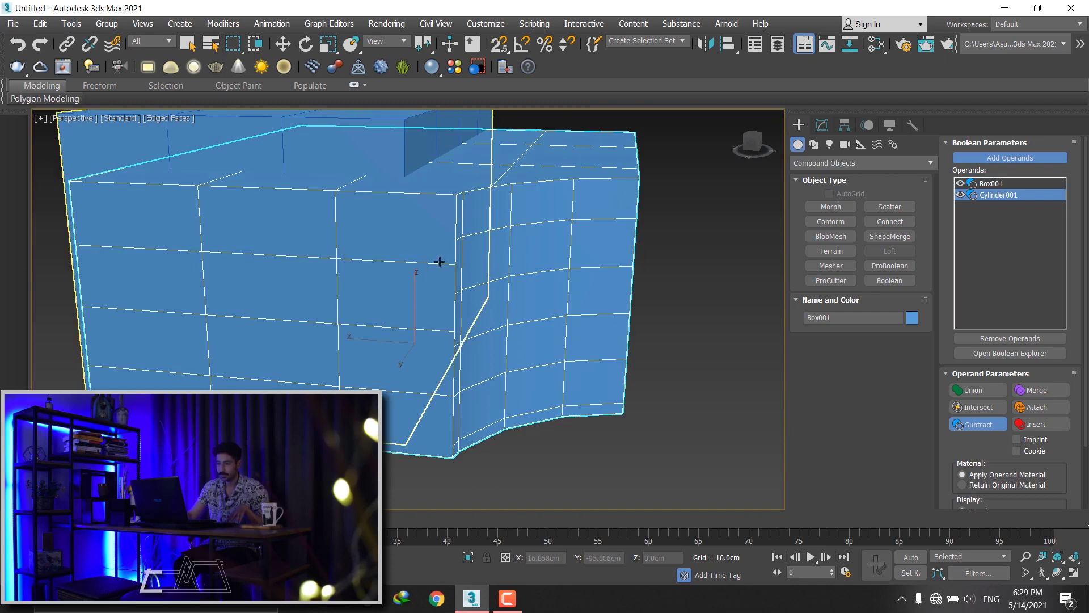
middle_click_drag(438, 262, 378, 263, "alt")
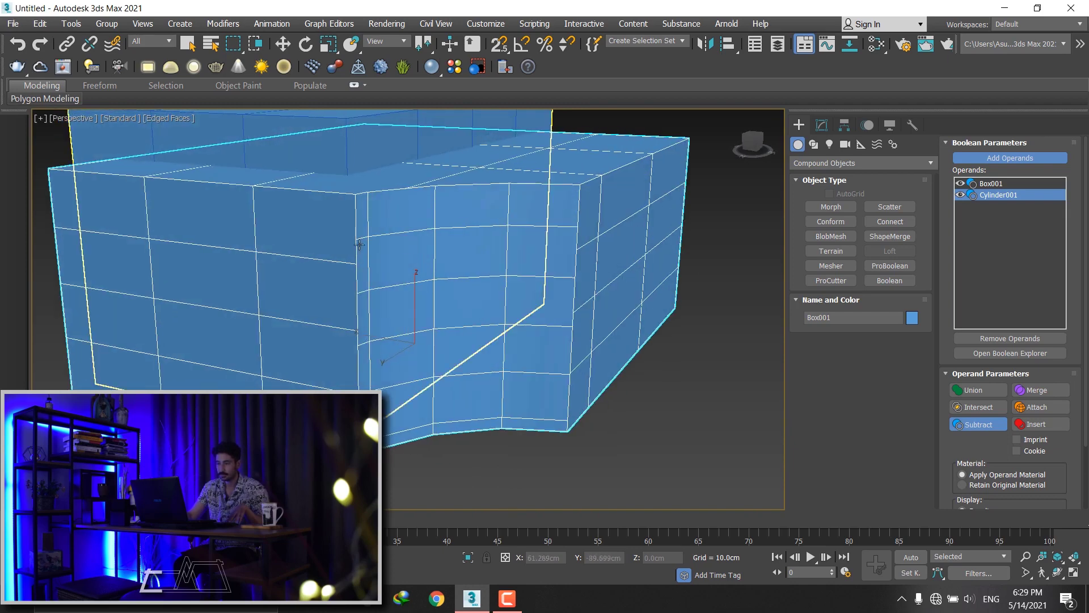
mouse_move(574, 230)
middle_mouse_down("alt")
mouse_move(549, 236)
mouse_move(583, 248)
middle_mouse_up("alt")
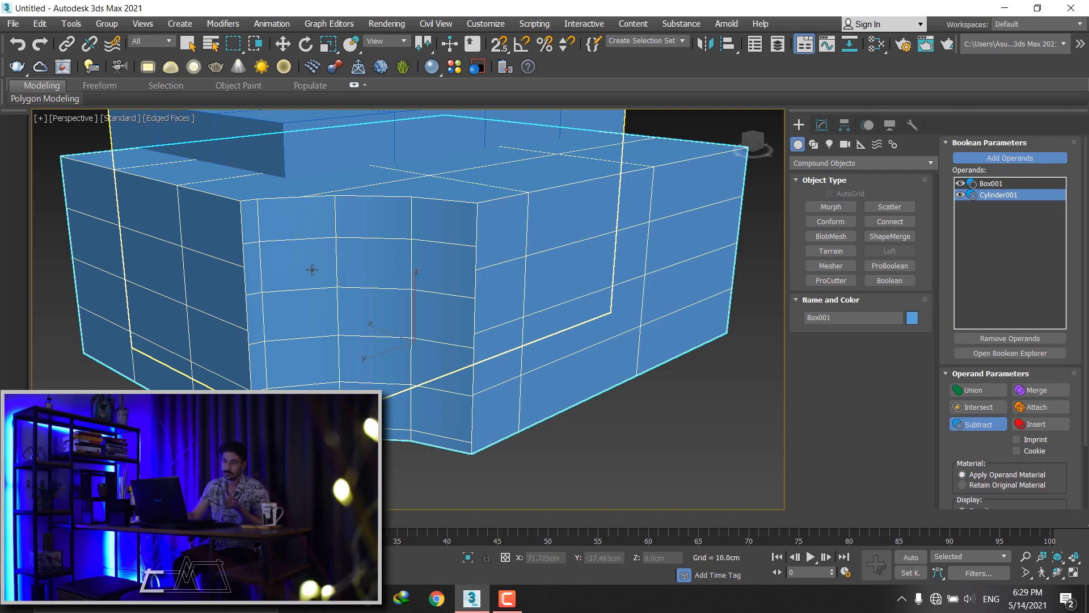
middle_click_drag(474, 257, 461, 274, "alt")
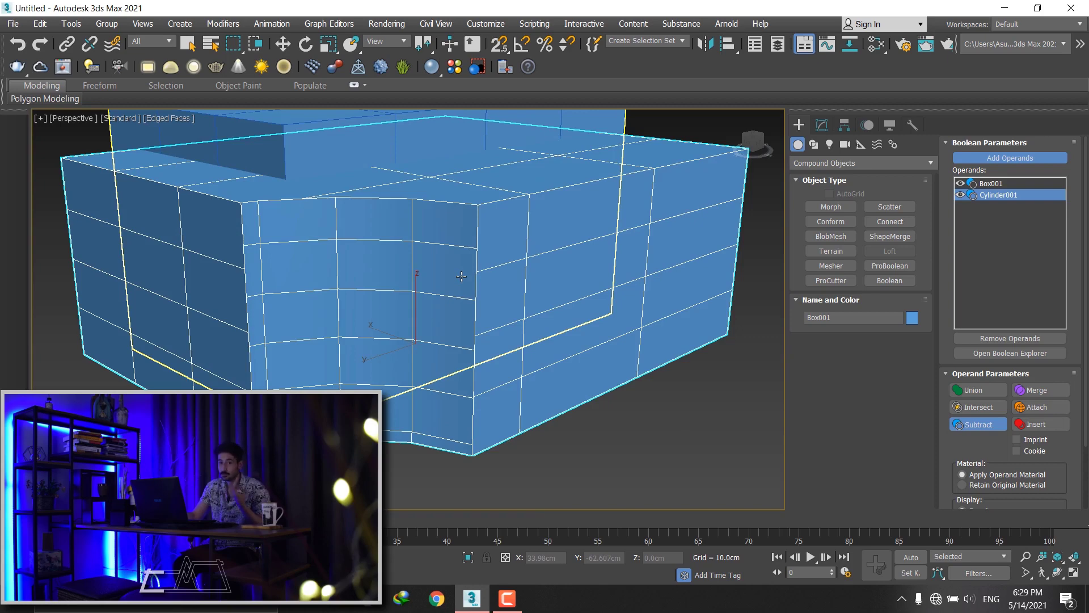
scroll(488, 386, "up", 3)
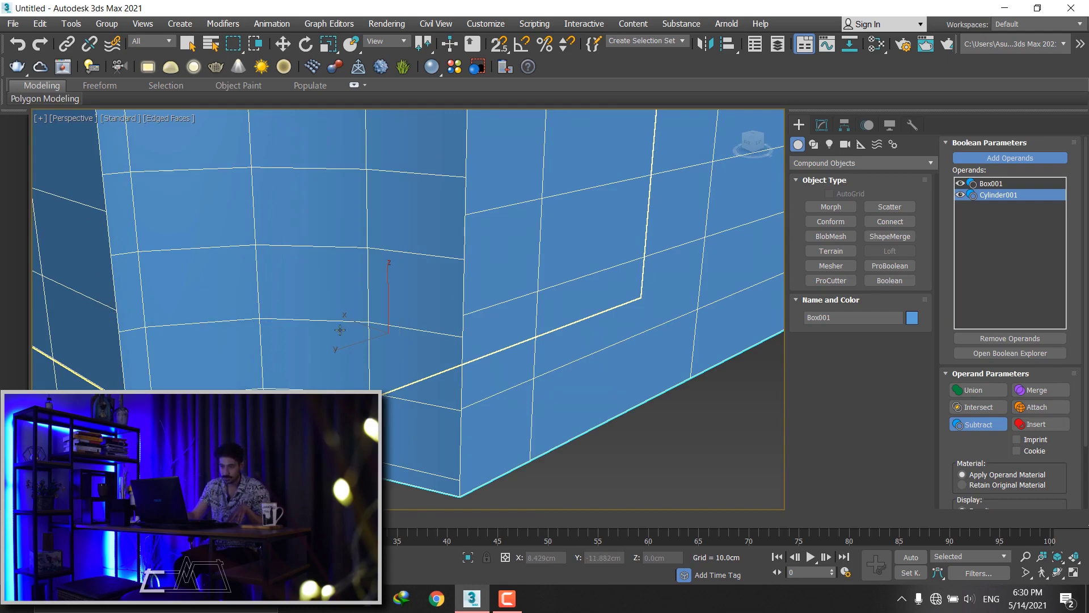
middle_click_drag(258, 328, 511, 302, "alt")
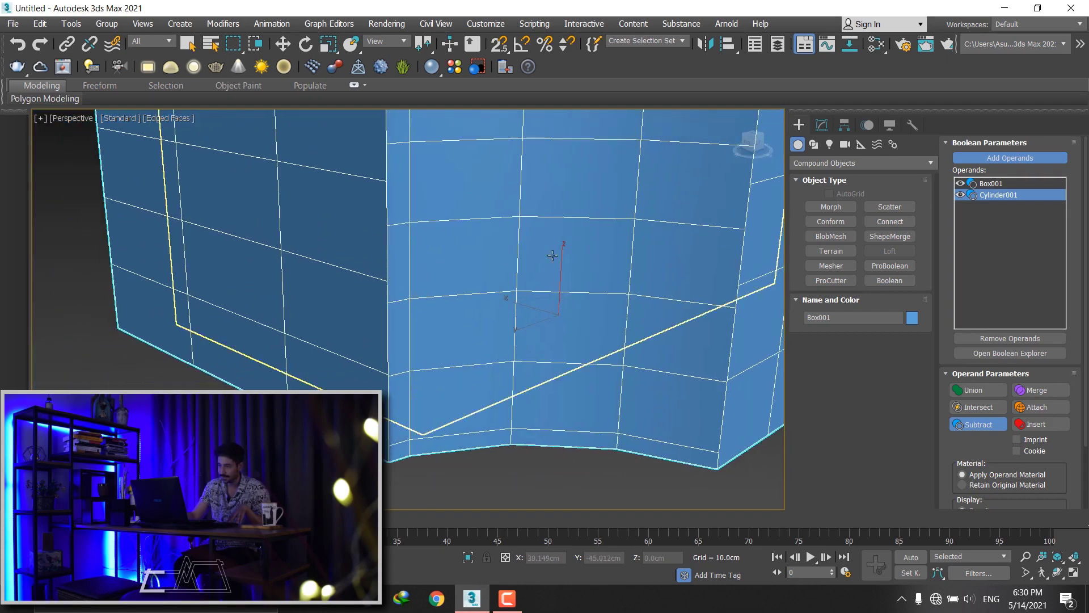
middle_click_drag(741, 293, 610, 316, "alt")
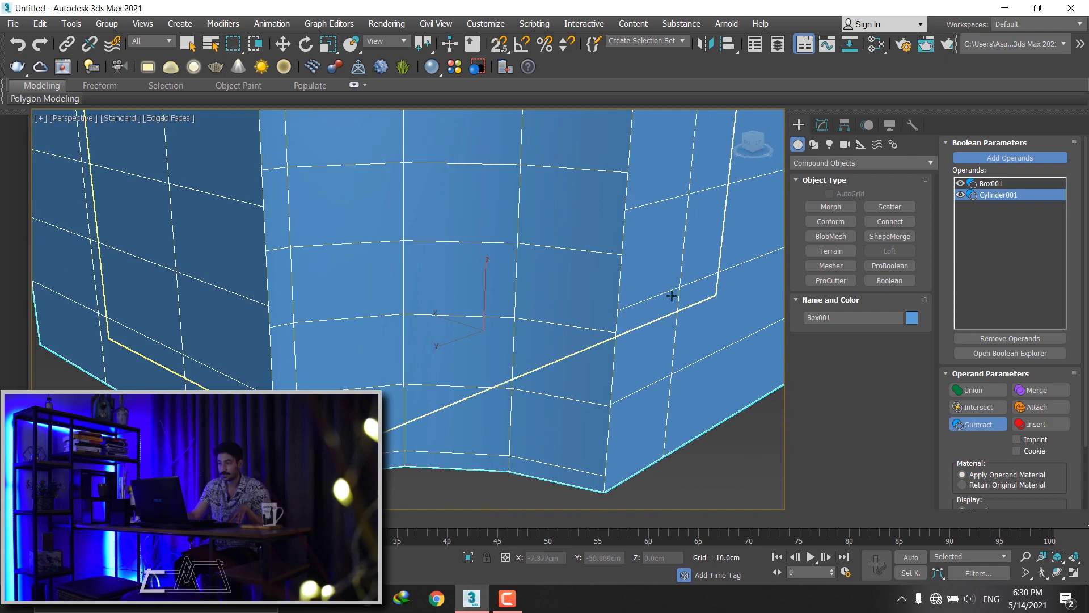
scroll(570, 375, "down", 5)
scroll(570, 374, "down", 2)
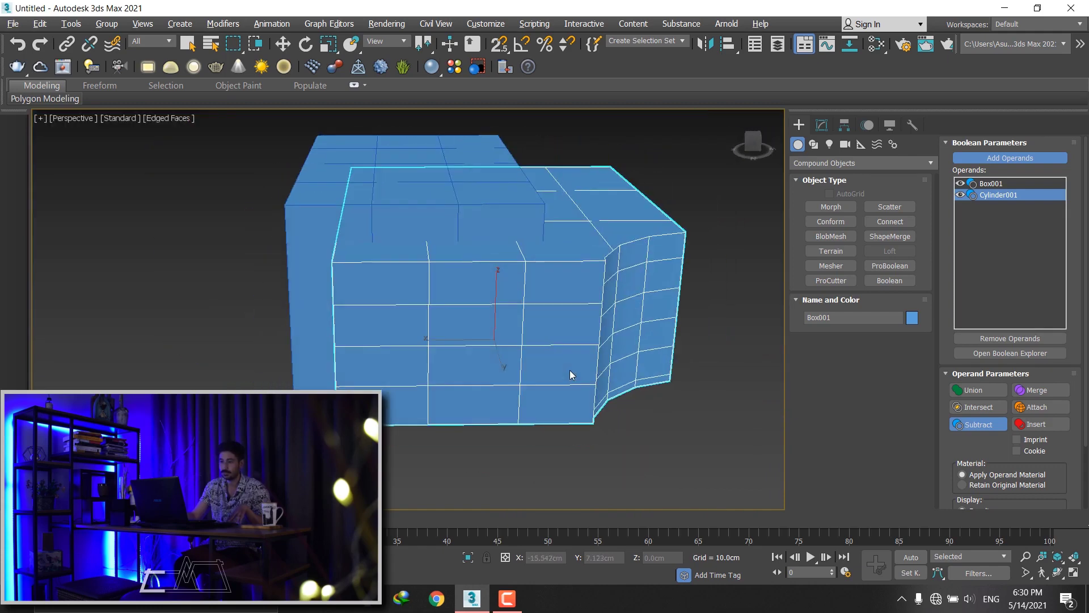
middle_click_drag(571, 374, 397, 363, "alt")
scroll(397, 363, "up", 4)
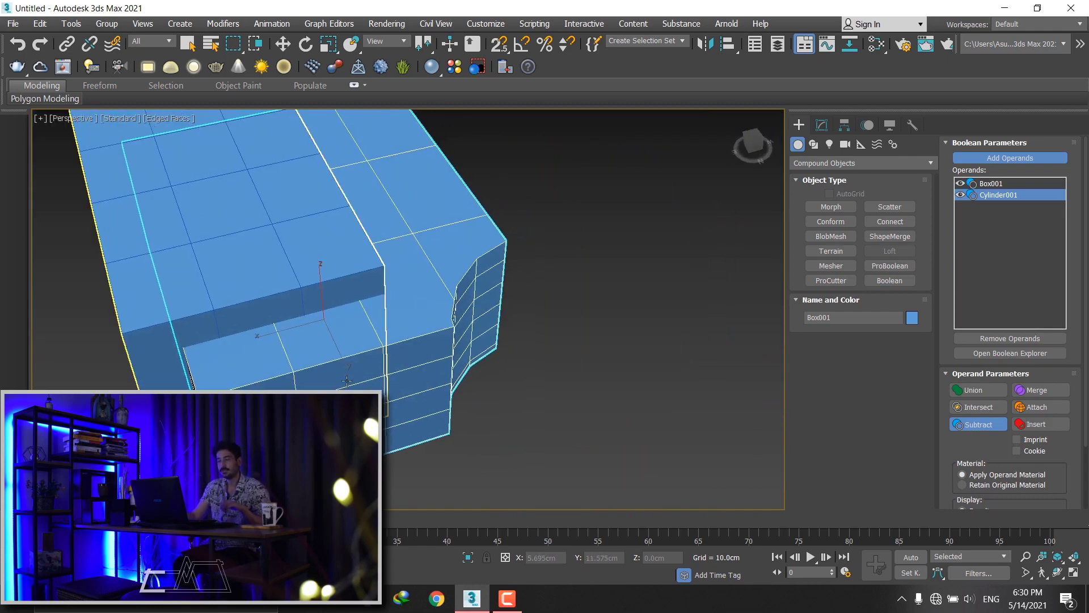
middle_click_drag(479, 364, 635, 306, "alt")
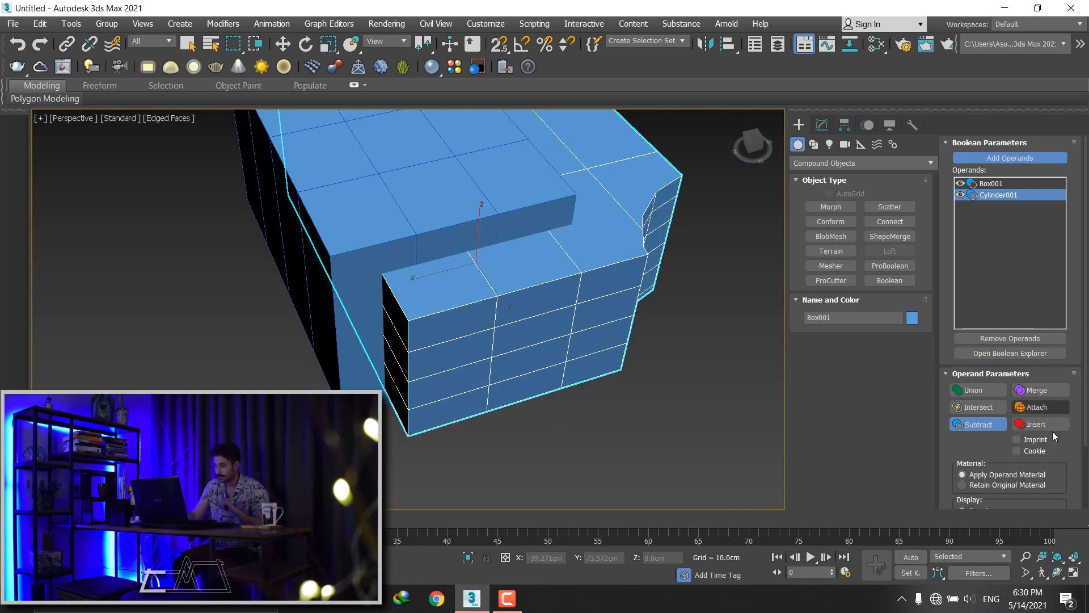
scroll(1088, 430, "down", 3)
mouse_move(645, 230)
middle_mouse_down("alt")
mouse_move(636, 233)
mouse_move(639, 279)
mouse_move(500, 299)
middle_mouse_up("alt")
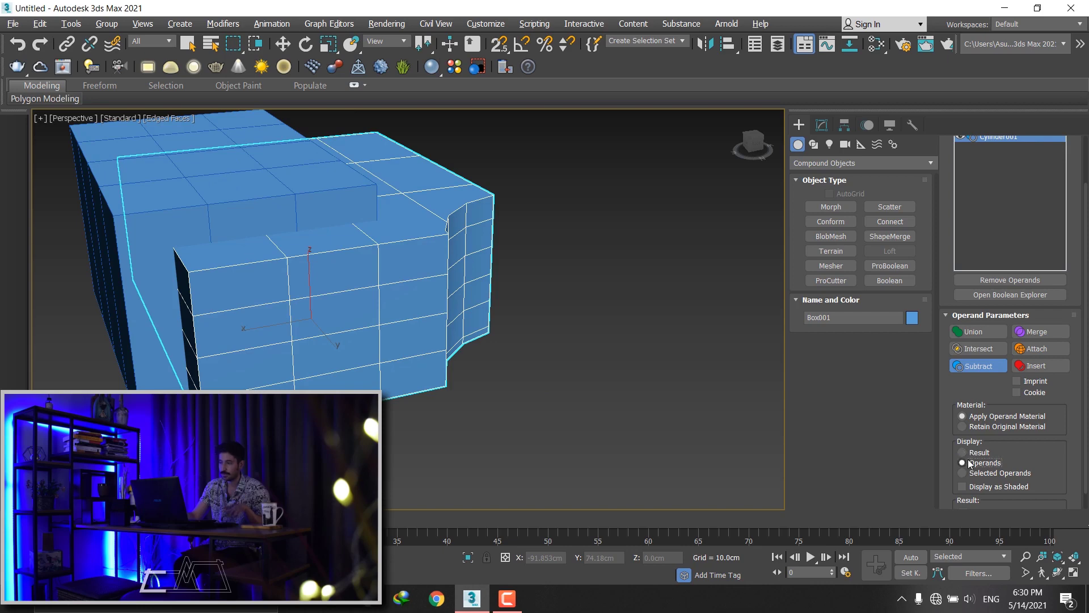
- Switch the Boolean display to Operands, then Selected Operands, and select Box001 in the Operands list
left_click(963, 463)
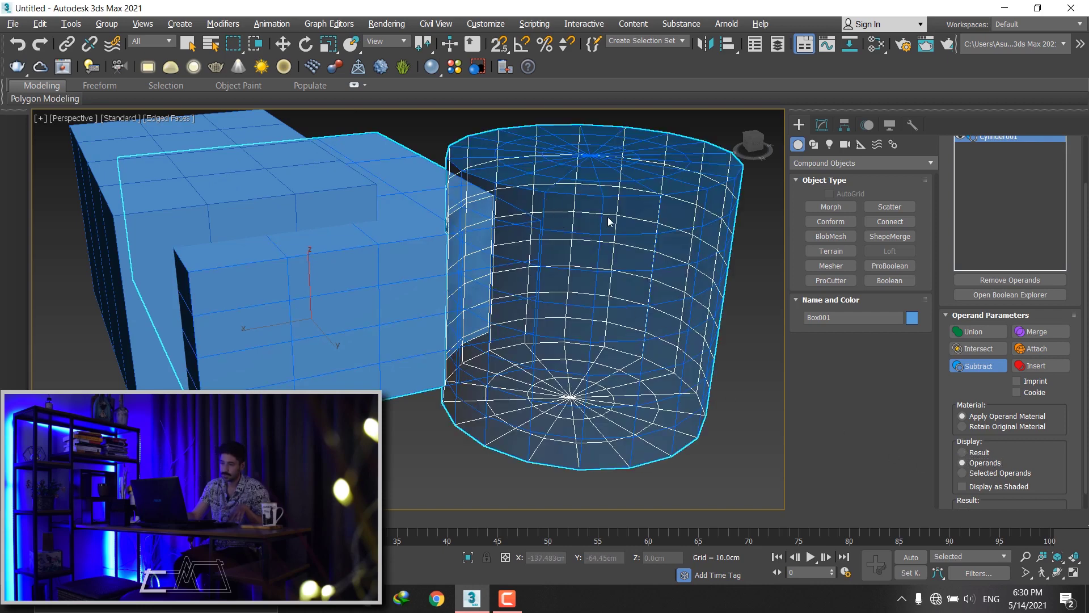
middle_click_drag(608, 217, 622, 152, "alt")
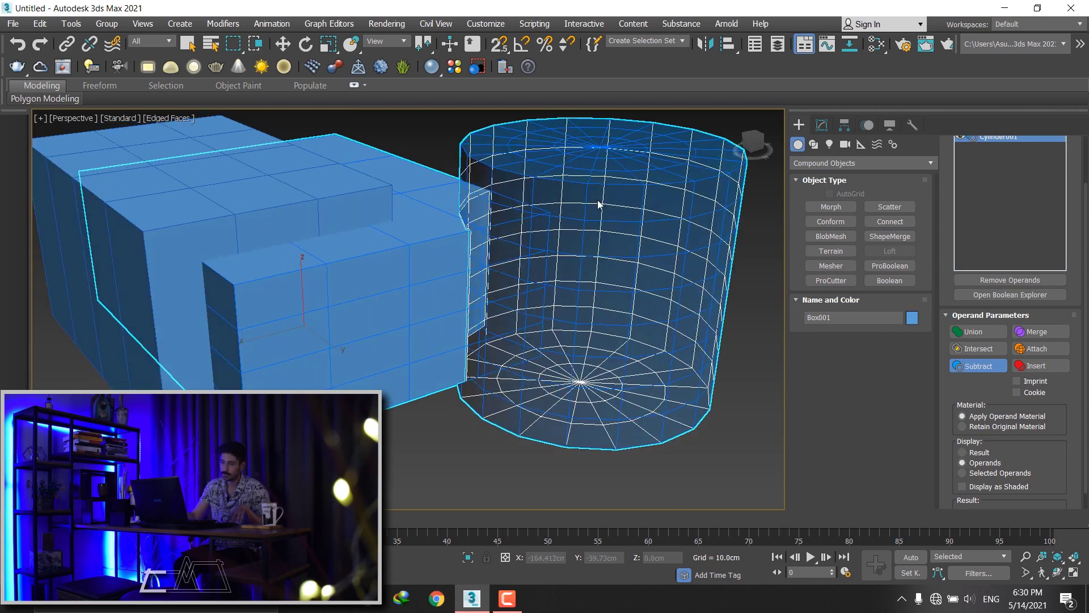
left_click(983, 473)
middle_click_drag(437, 343, 465, 295, "alt")
mouse_move(1086, 242)
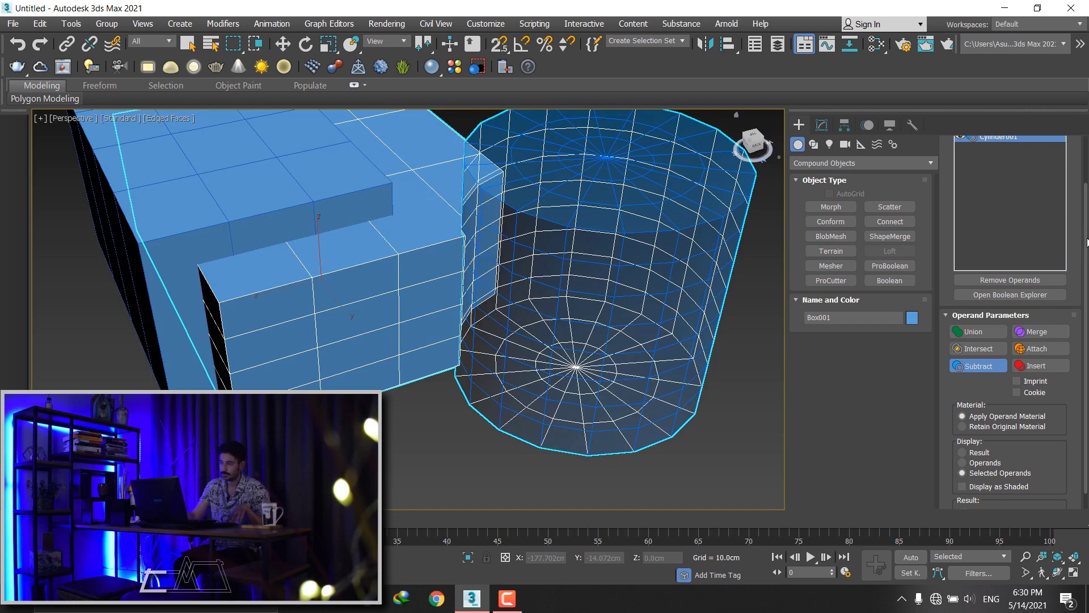
scroll(1085, 238, "up", 3)
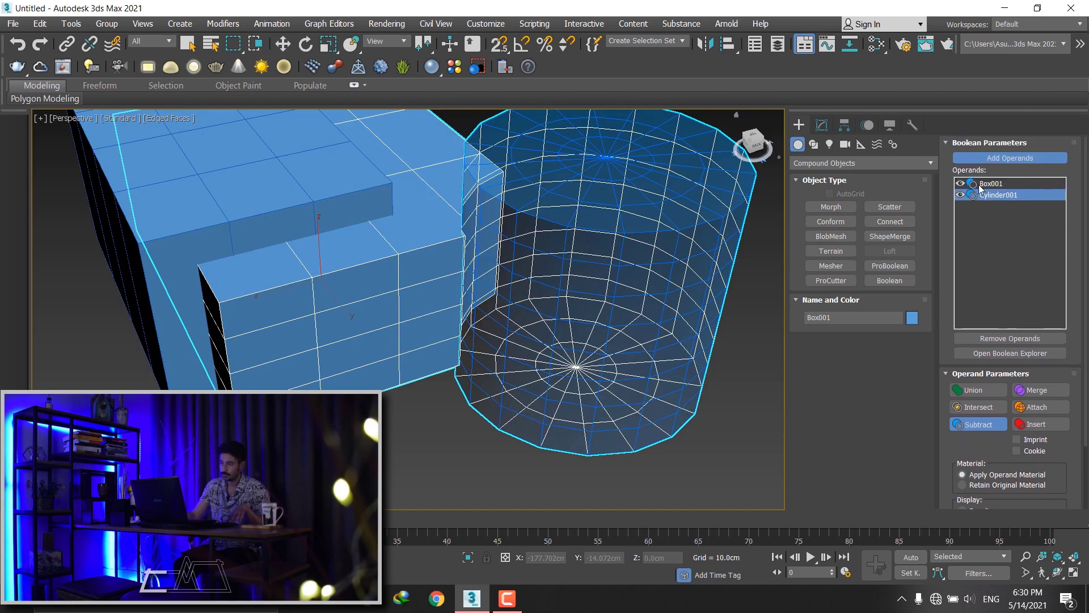
left_click(985, 183)
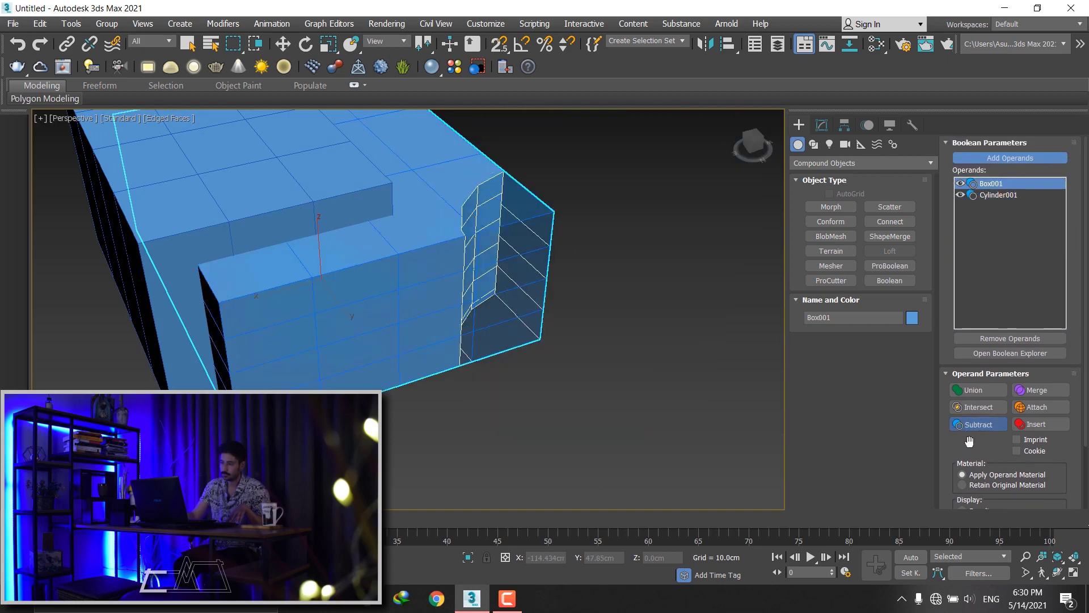
scroll(987, 448, "down", 3)
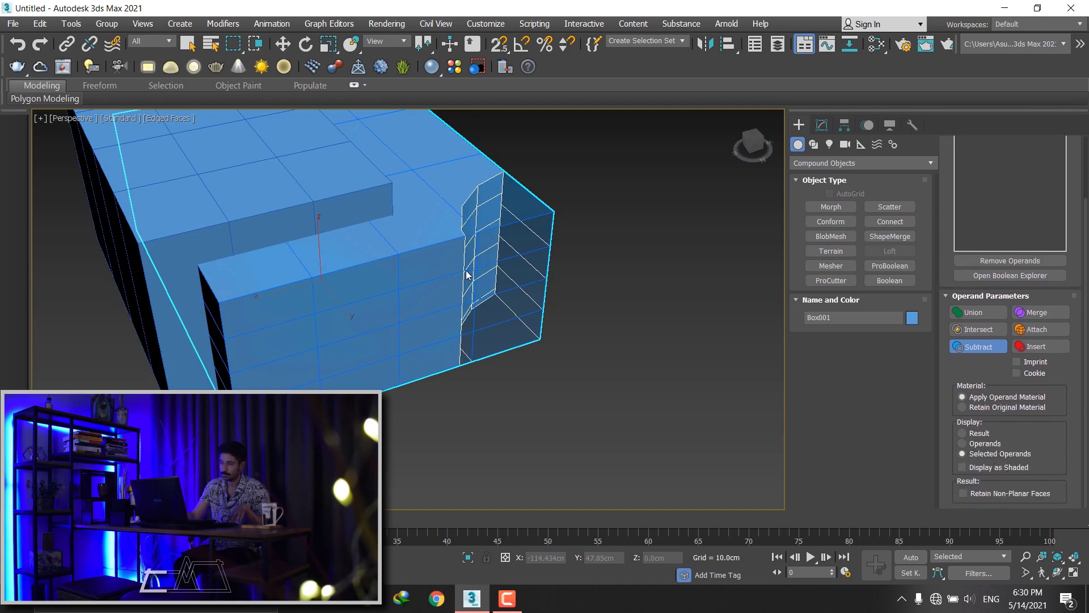
scroll(944, 227, "up", 3)
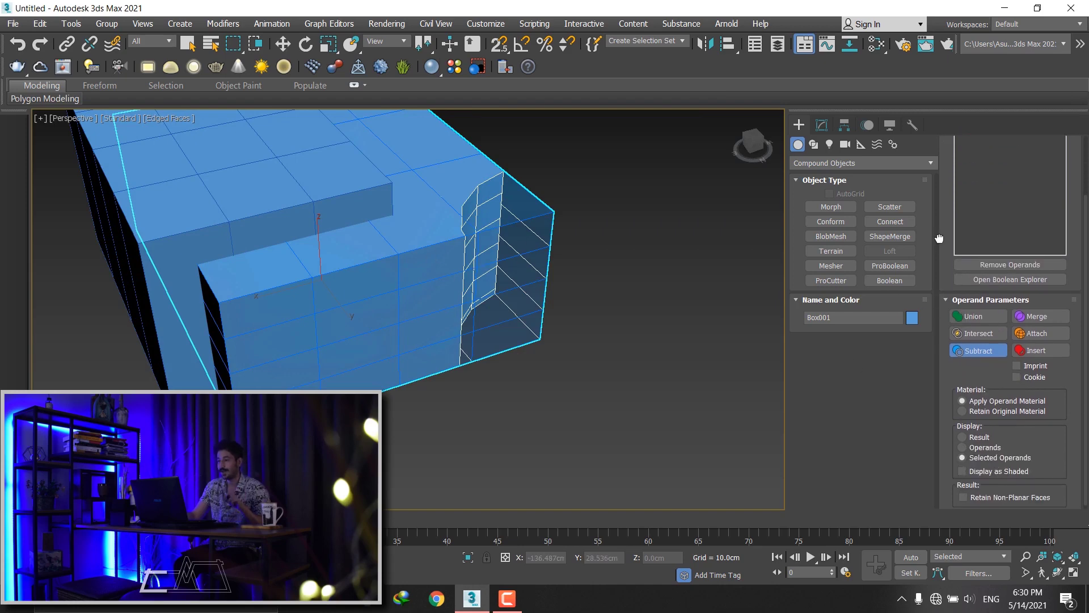
scroll(955, 204, "down", 3)
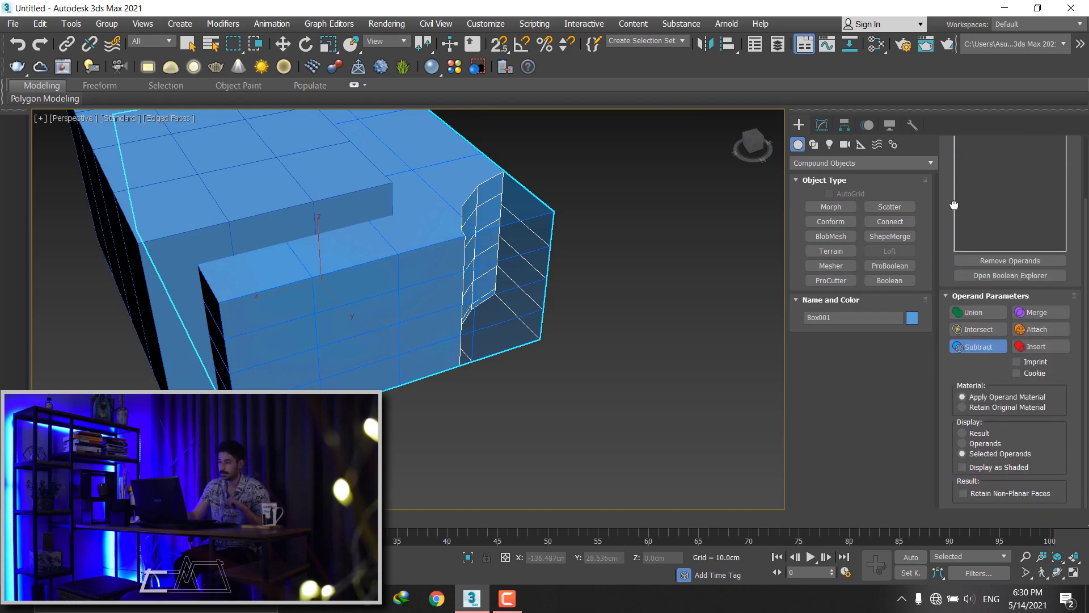
- Show all operands including the cylinder wireframe, then set the display back to Result
left_click(986, 443)
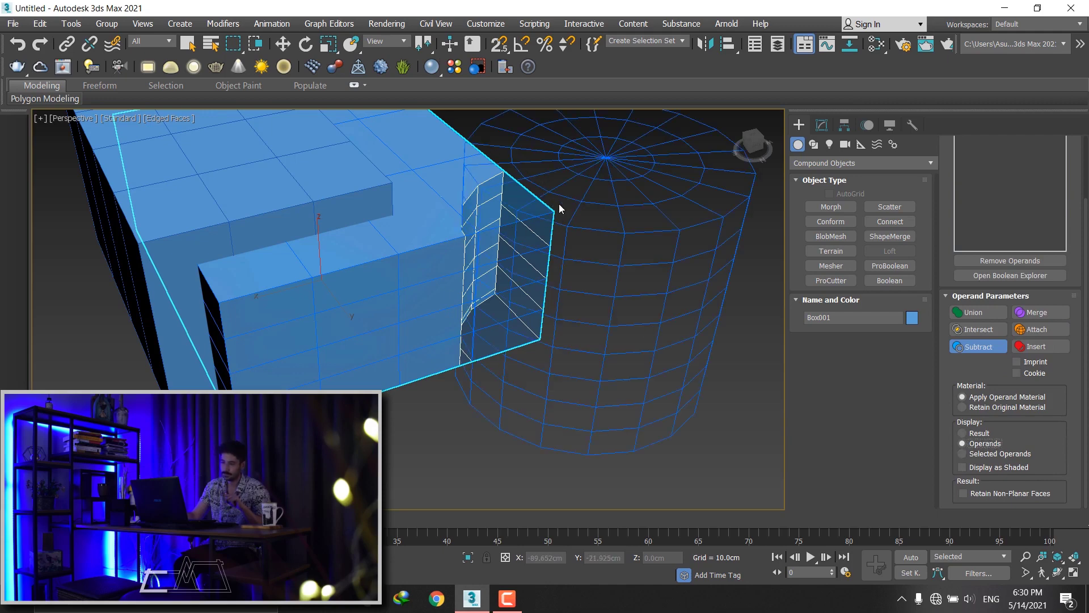
middle_click_drag(604, 257, 648, 167, "alt")
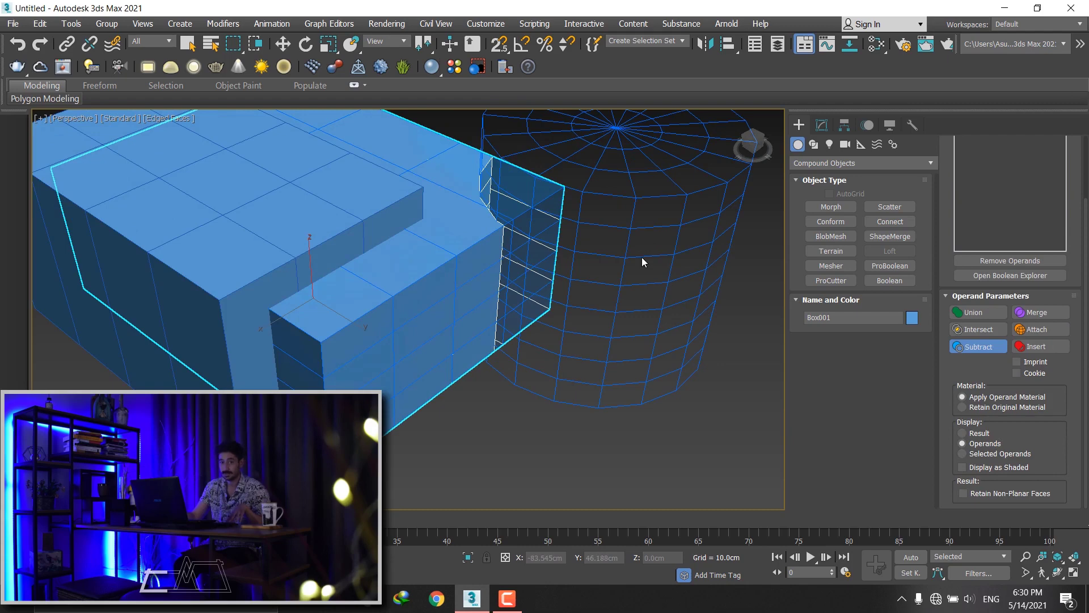
left_click(981, 435)
mouse_move(772, 350)
middle_mouse_down("alt")
mouse_move(591, 345)
mouse_move(627, 351)
middle_mouse_up("alt")
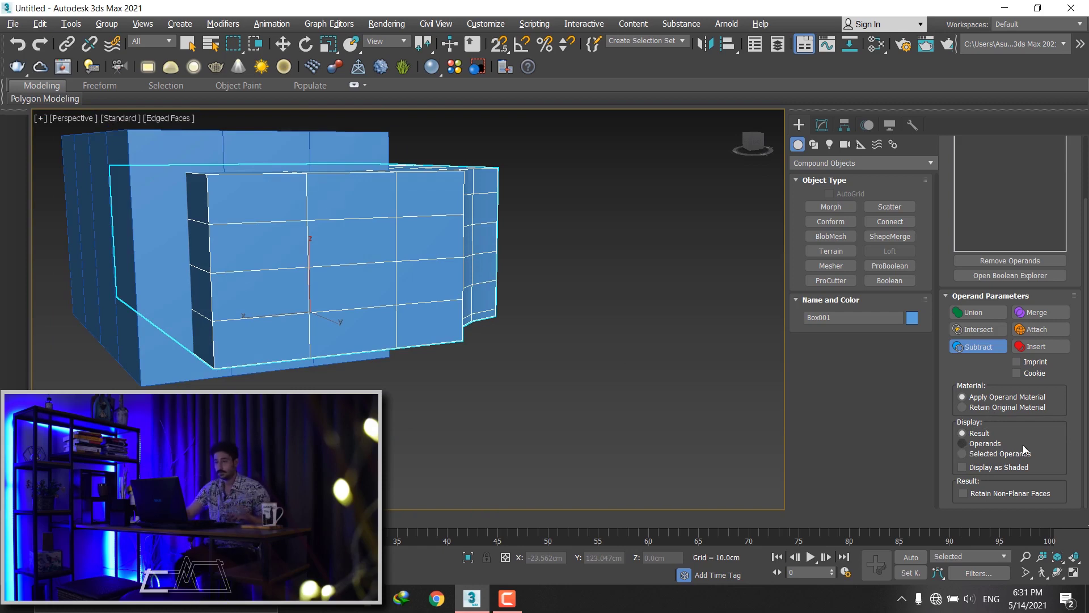
mouse_move(566, 315)
middle_mouse_down("alt")
mouse_move(584, 328)
mouse_move(585, 346)
middle_mouse_up("alt")
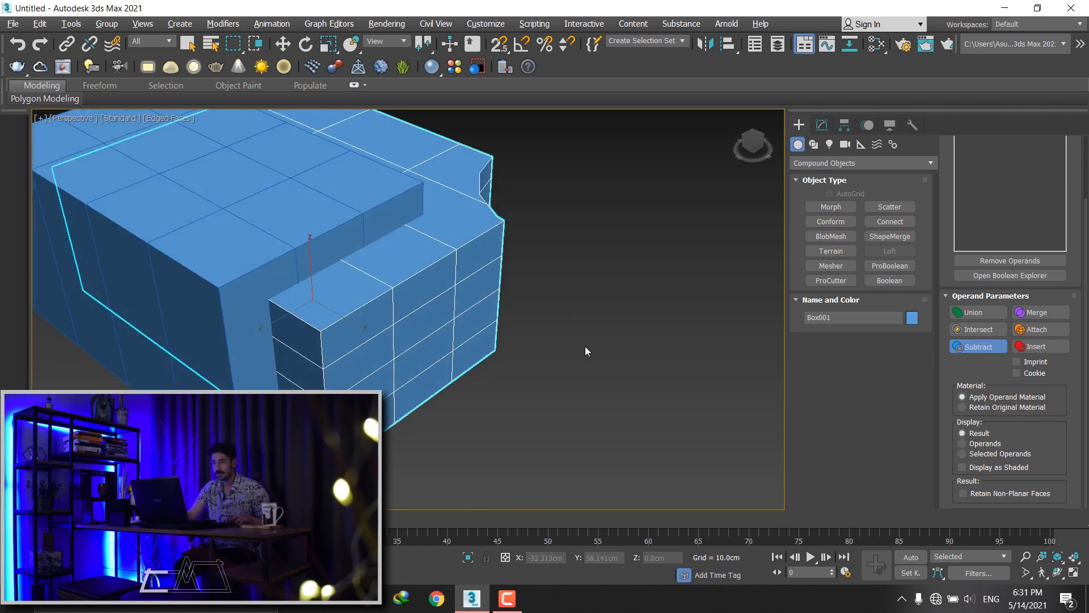
scroll(585, 346, "down", 5)
middle_click_drag(547, 297, 573, 309, "alt")
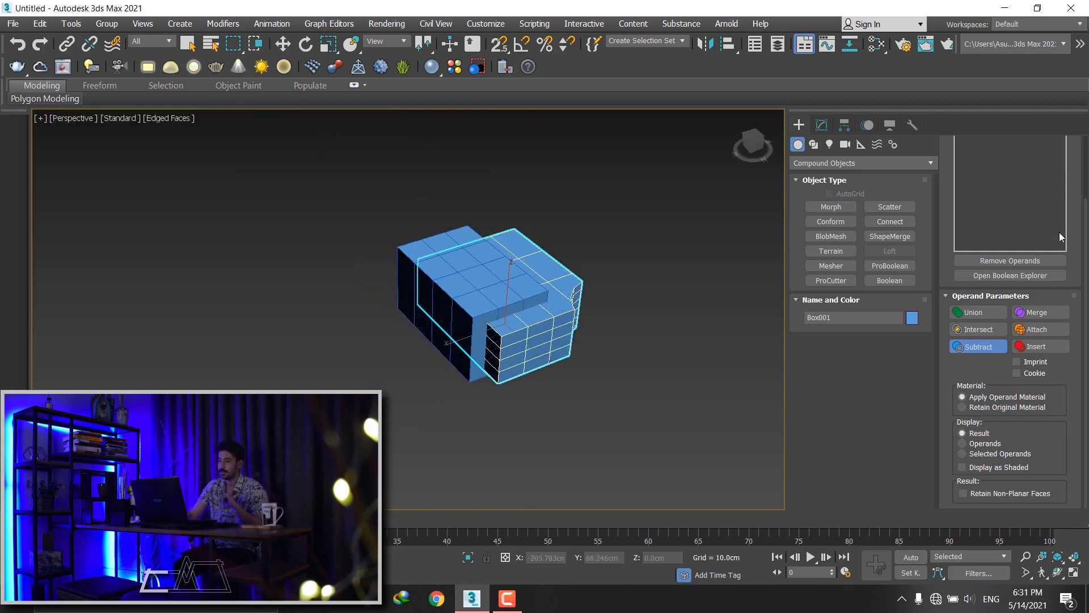
scroll(968, 196, "up", 3)
left_click(1021, 158)
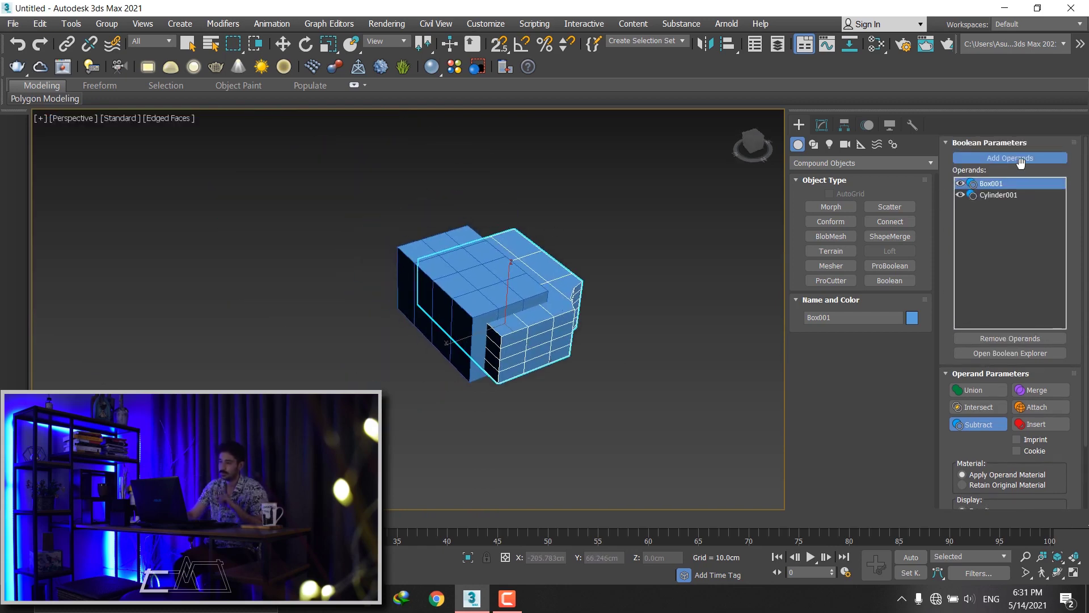
- Add Box002 to the Boolean as an Intersect operand
left_click(1010, 158)
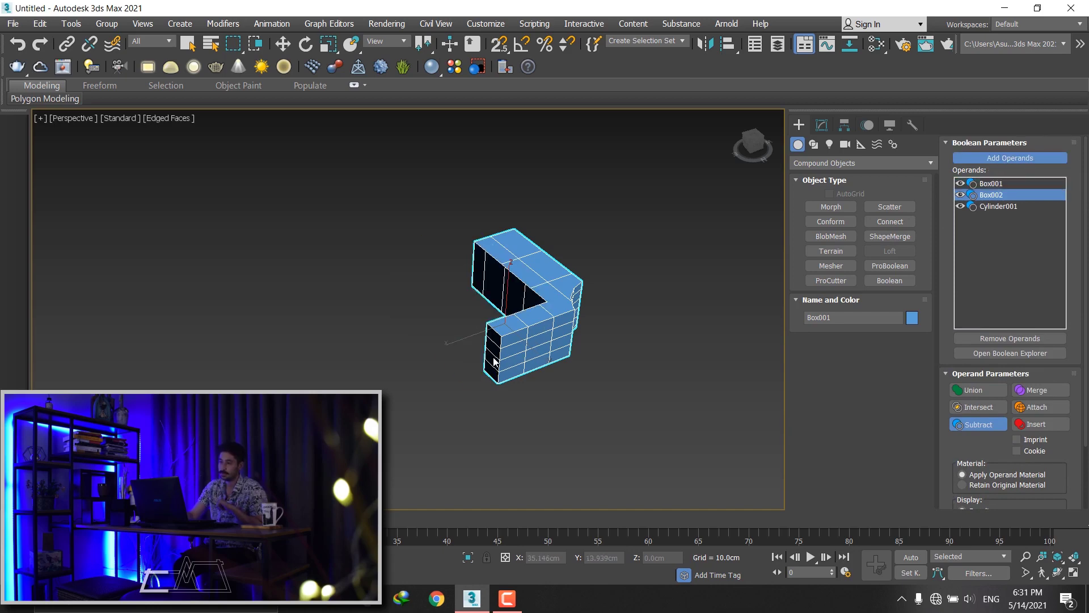
scroll(494, 361, "up", 2)
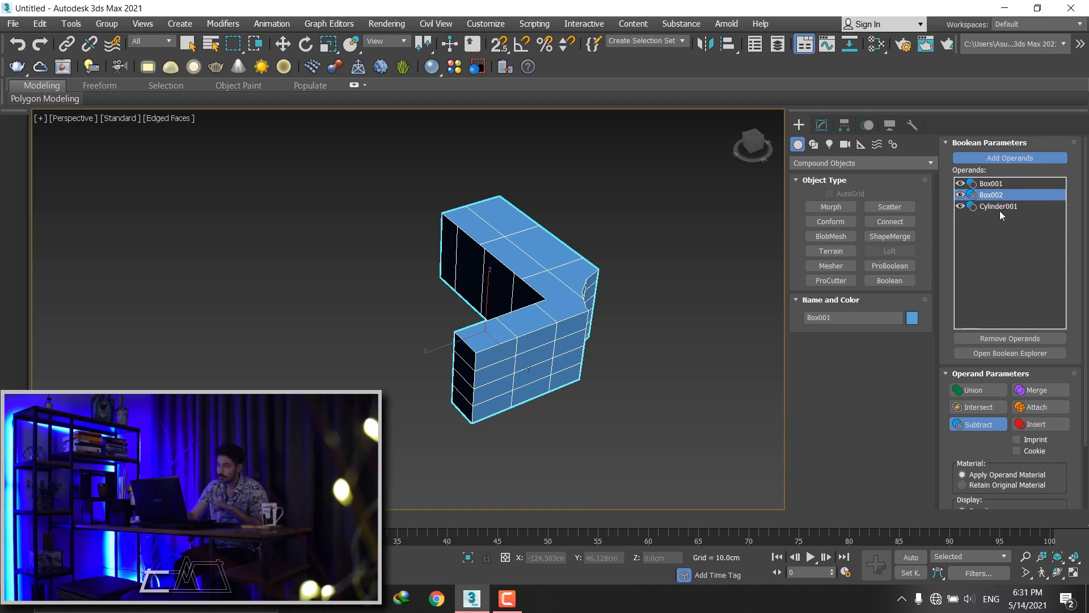
left_click(1000, 208)
left_click(977, 409)
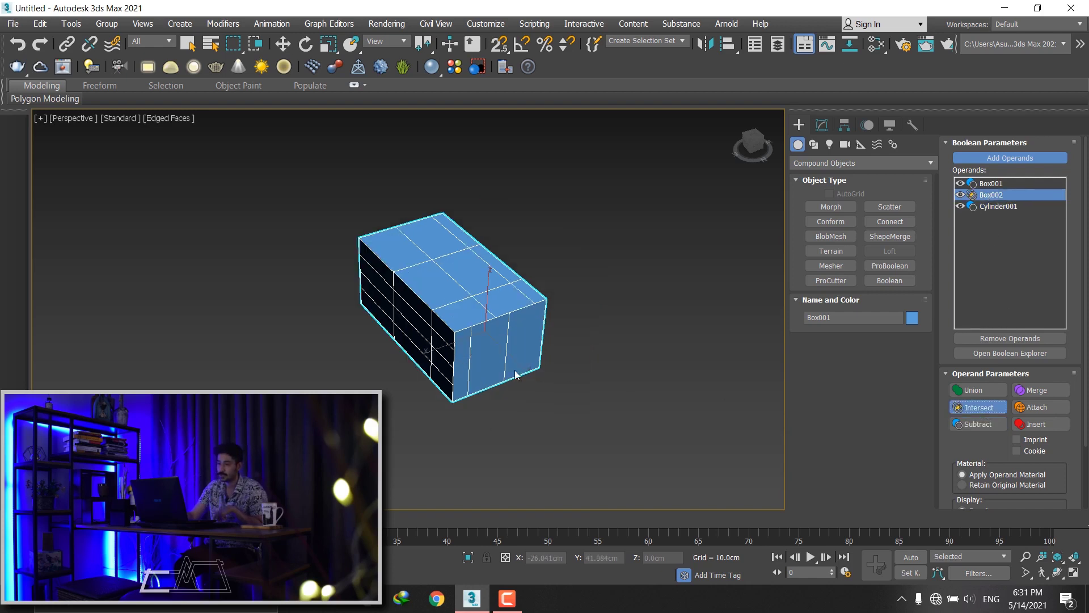
- Select Box001 in the Operands list and set Display to Operands to show wireframes
left_click(991, 208)
left_click(984, 186)
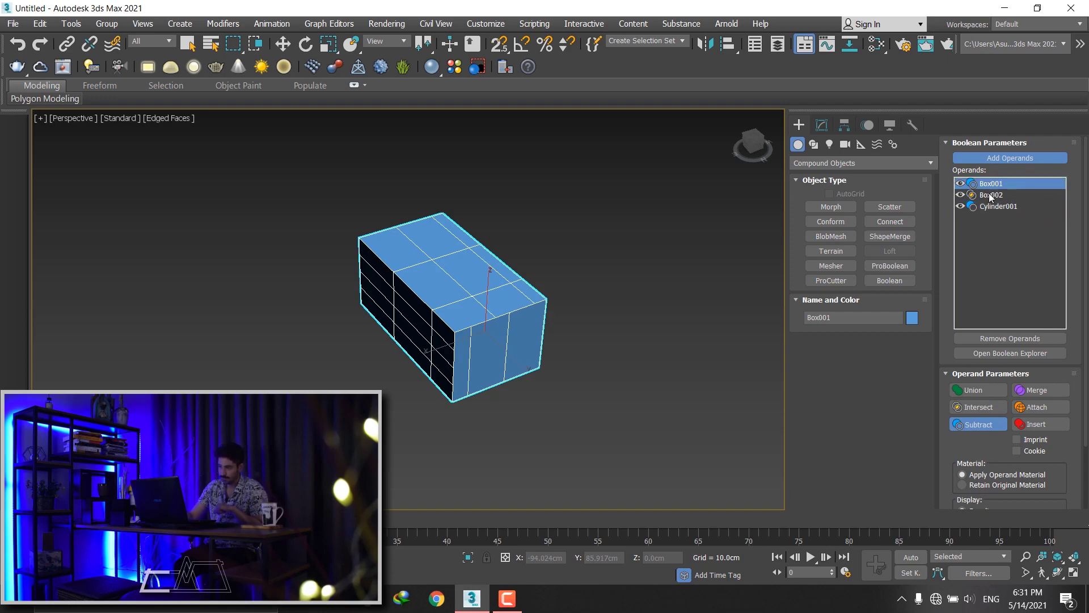
scroll(976, 363, "down", 3)
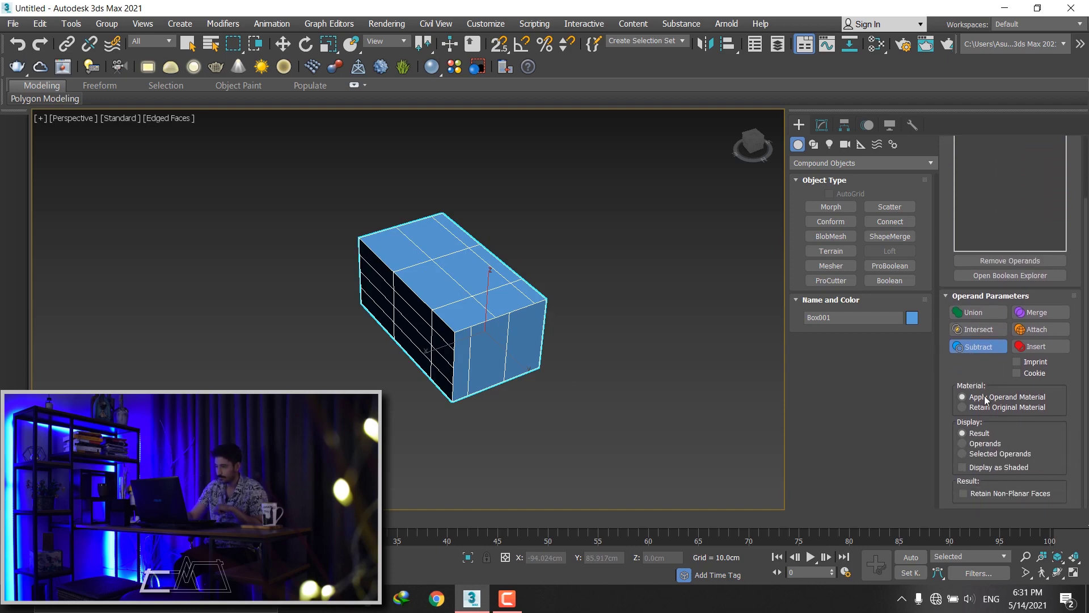
left_click(989, 444)
scroll(975, 440, "up", 3)
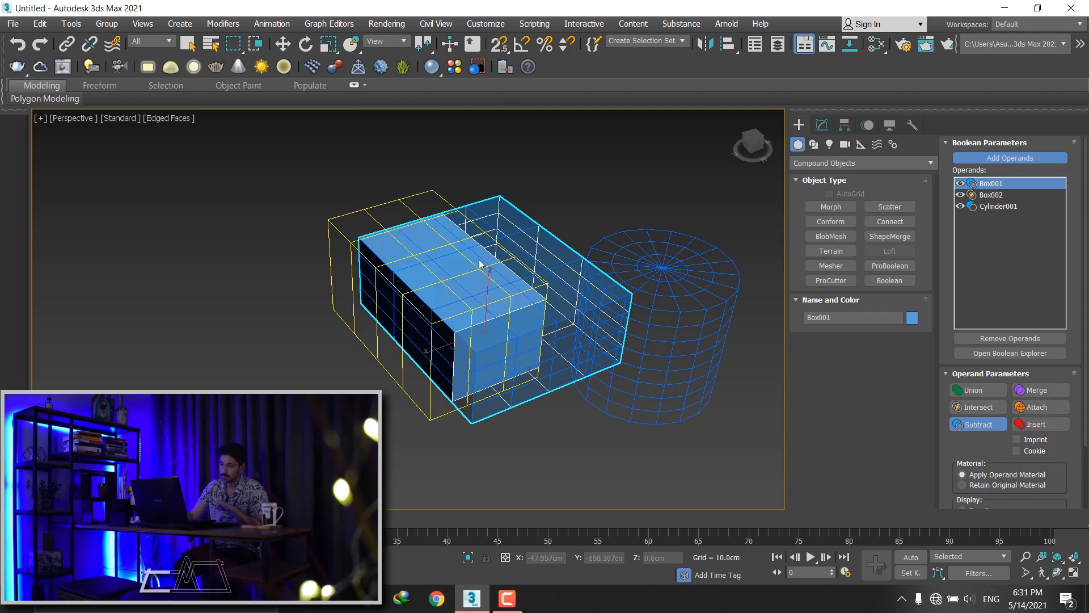
- Set the Boolean Display to Result, showing only the block where Box001 and Box002 overlap
mouse_move(510, 328)
middle_mouse_down("alt")
mouse_move(484, 316)
mouse_move(518, 296)
middle_mouse_up("alt")
middle_click_drag(418, 302, 519, 286, "alt")
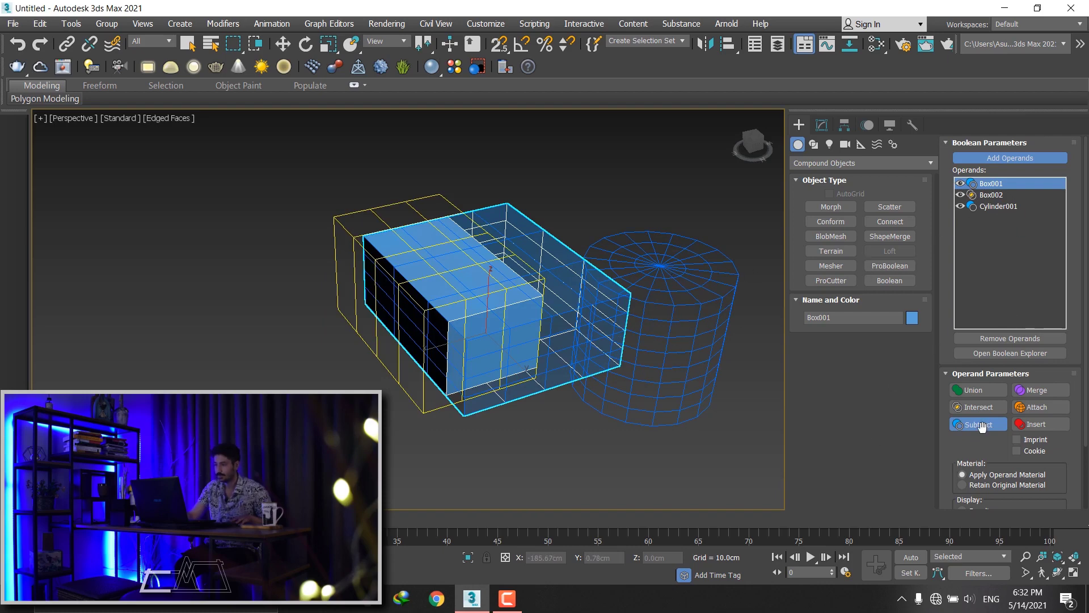
scroll(1003, 426, "down", 2)
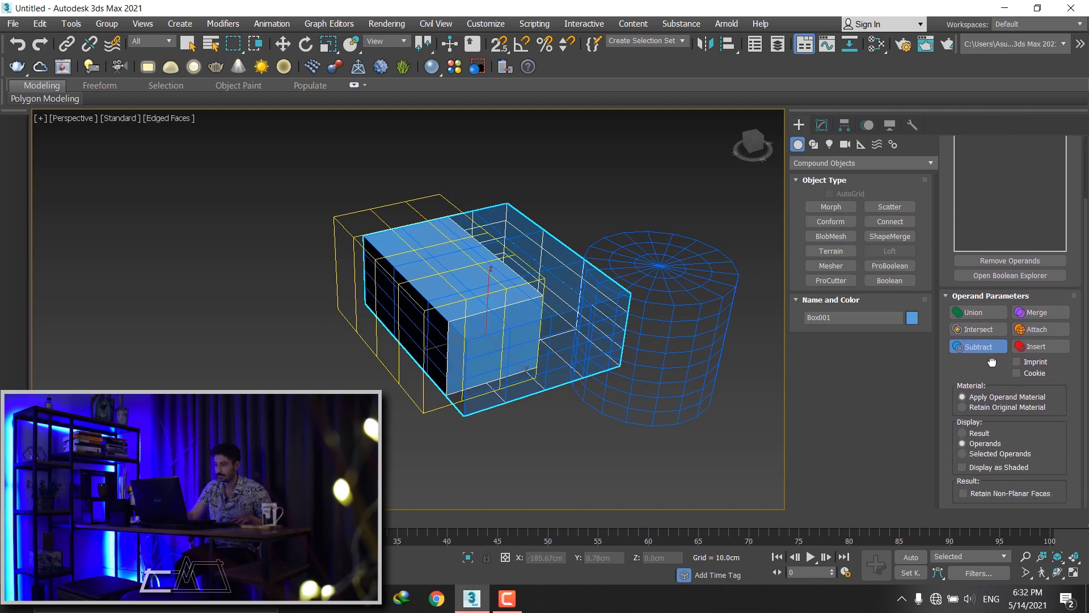
left_click(975, 433)
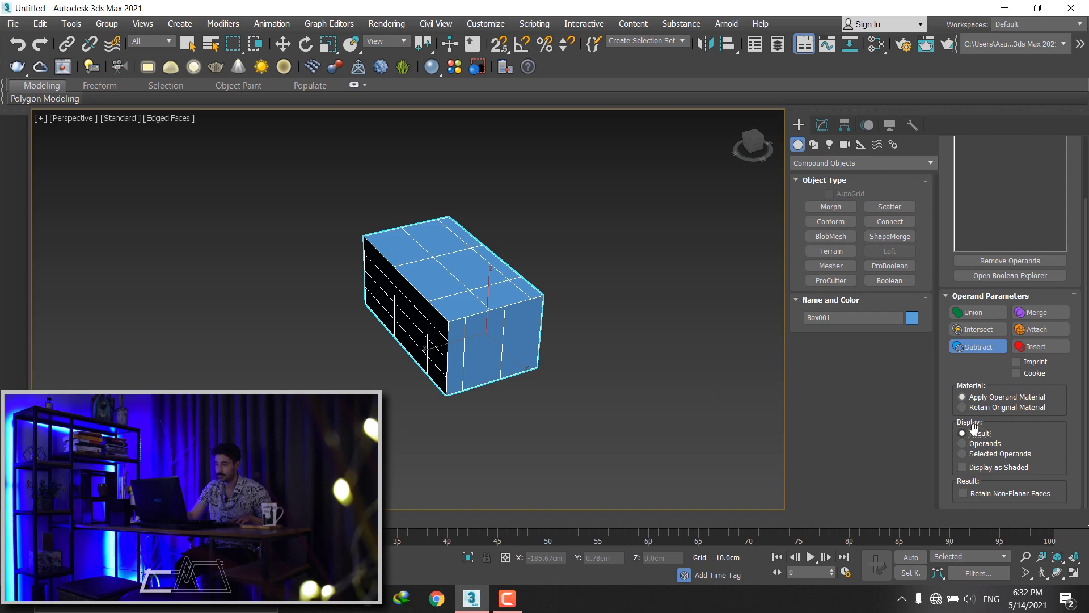
scroll(976, 377, "up", 2)
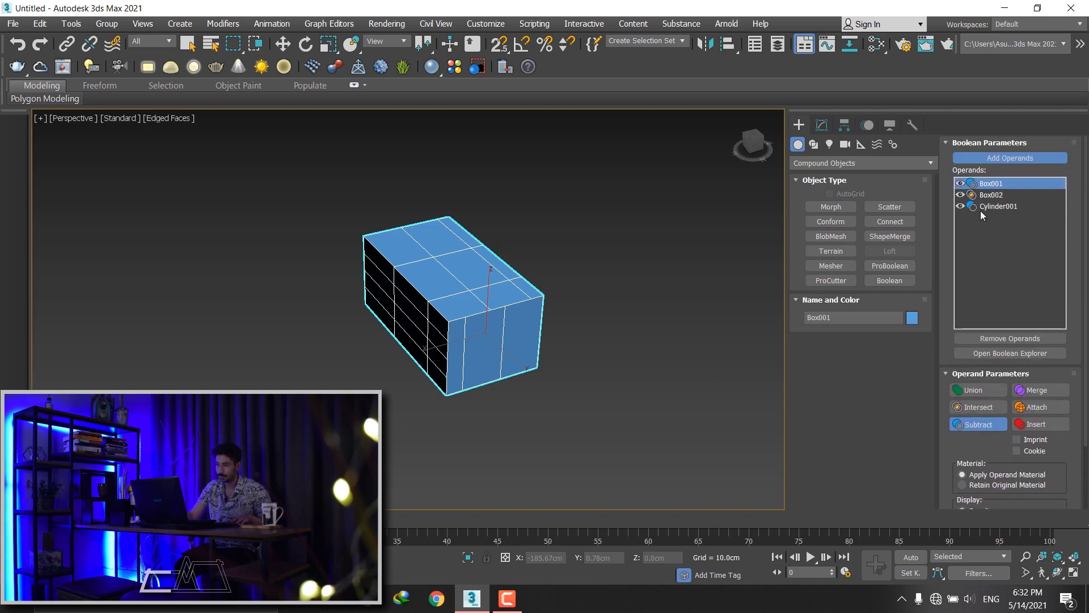
- Drag Cylinder001 above Box002 in the Operands list and reselect Box001
left_click_drag(992, 206, 992, 195)
left_click(1017, 301)
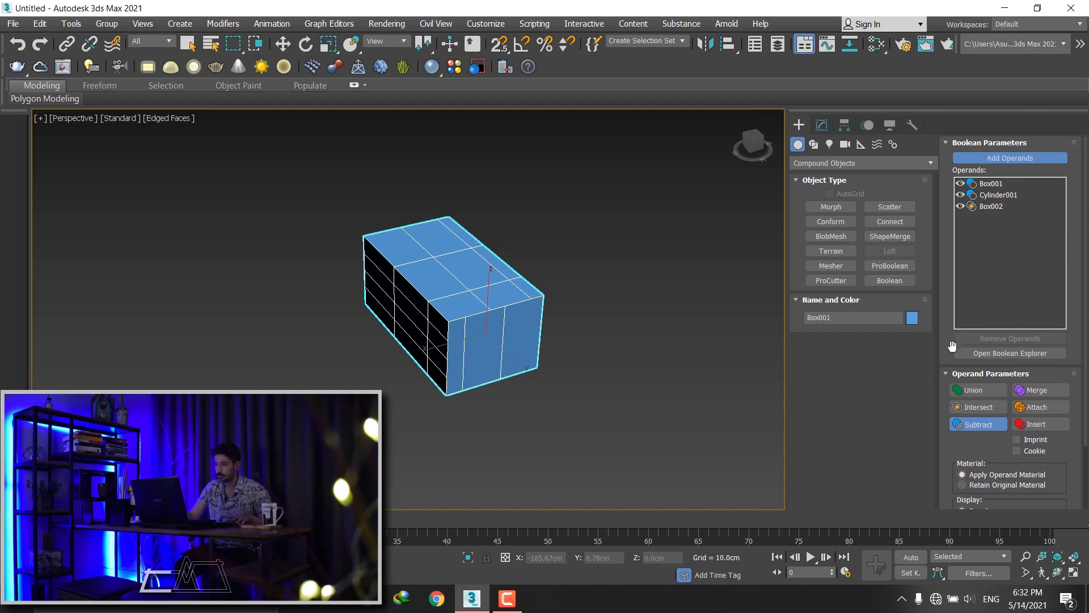
left_click(992, 183)
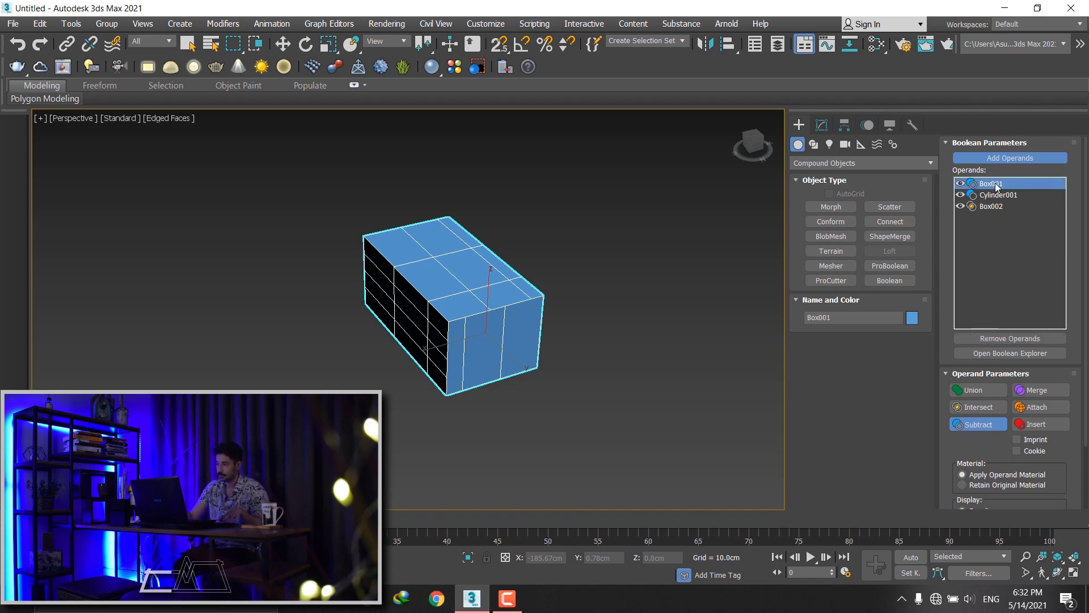
- Set the Boolean Display to Operands again and select Box002
scroll(1018, 465, "down", 2)
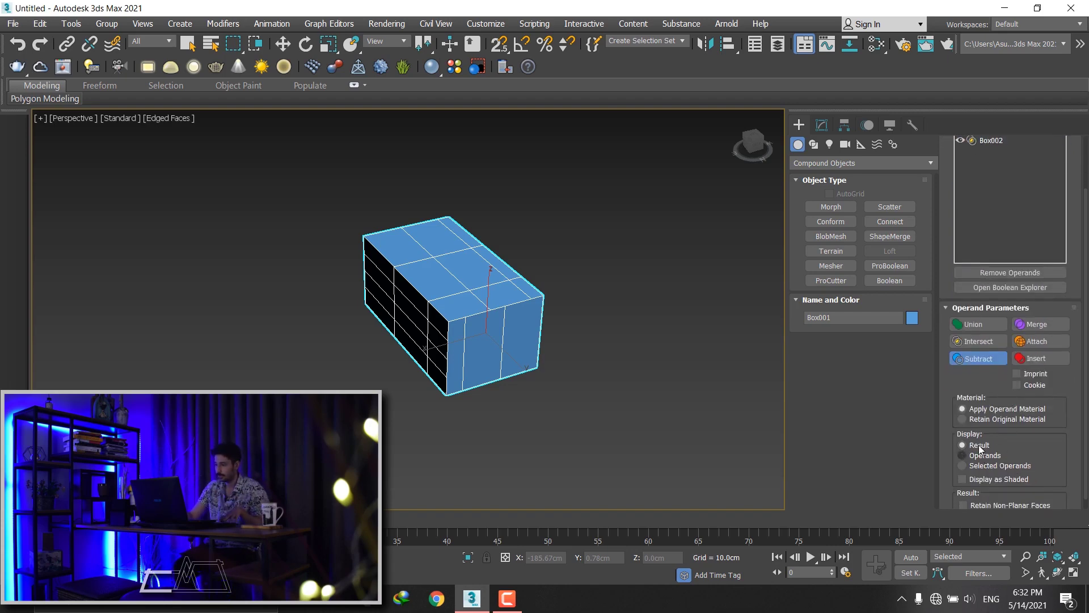
left_click(989, 457)
scroll(989, 468, "up", 2)
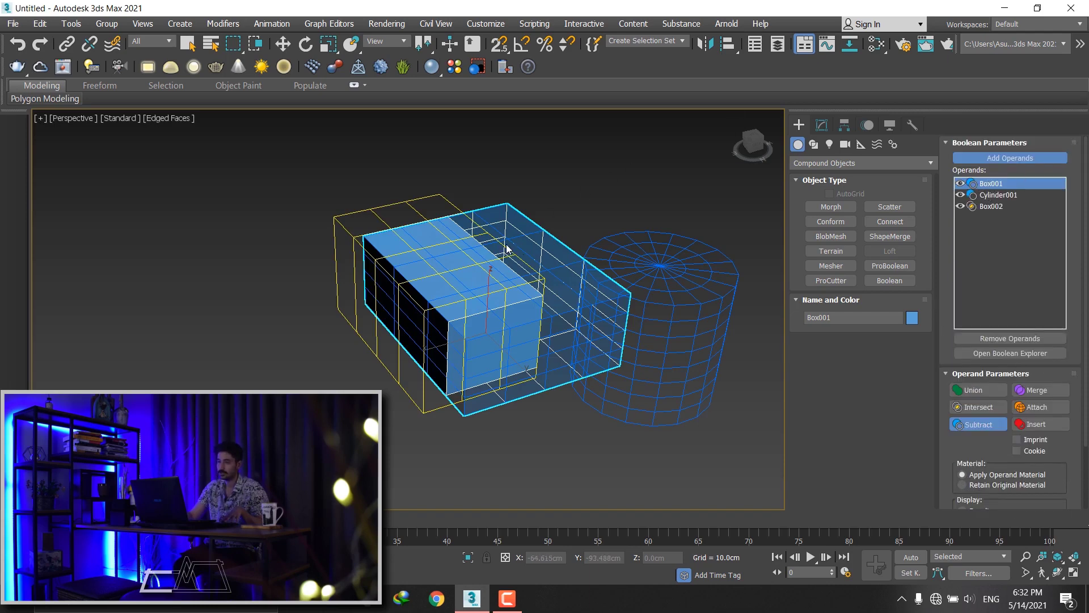
left_click(1005, 205)
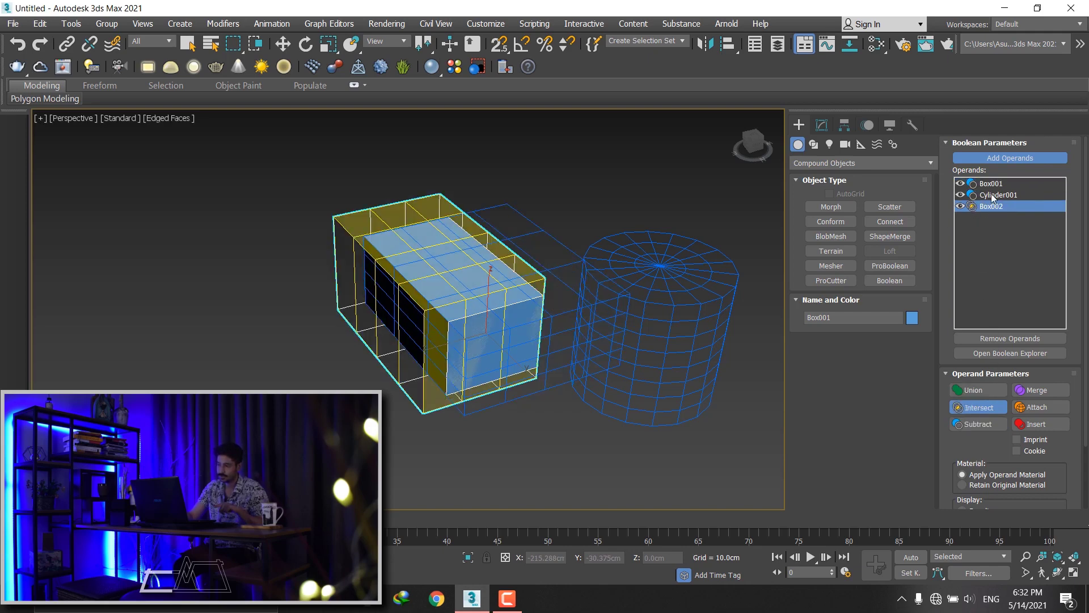
- Change Box002's operation from Intersect to Subtract, cutting an L-shaped notch into Box001
left_click(992, 195)
left_click(990, 424)
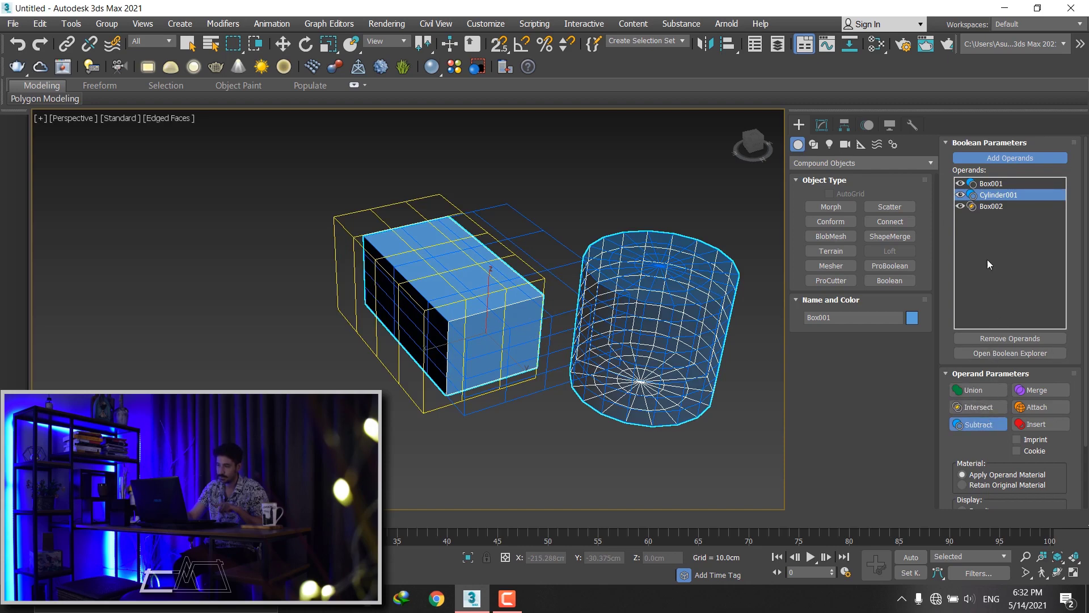
left_click(989, 206)
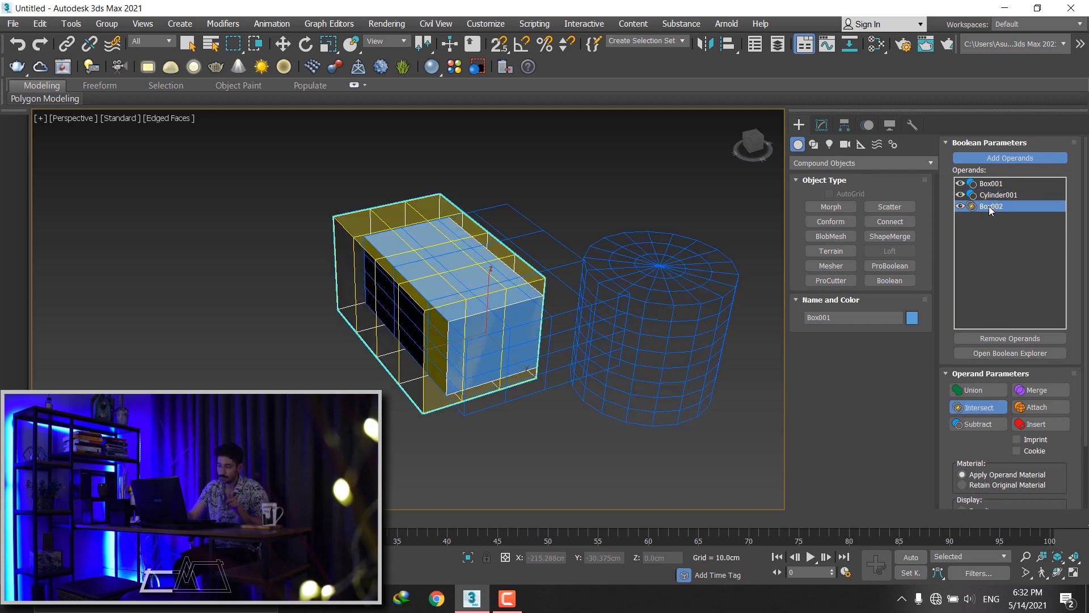
left_click(995, 424)
mouse_move(625, 287)
middle_mouse_down("alt")
mouse_move(576, 254)
mouse_move(621, 288)
middle_mouse_up("alt")
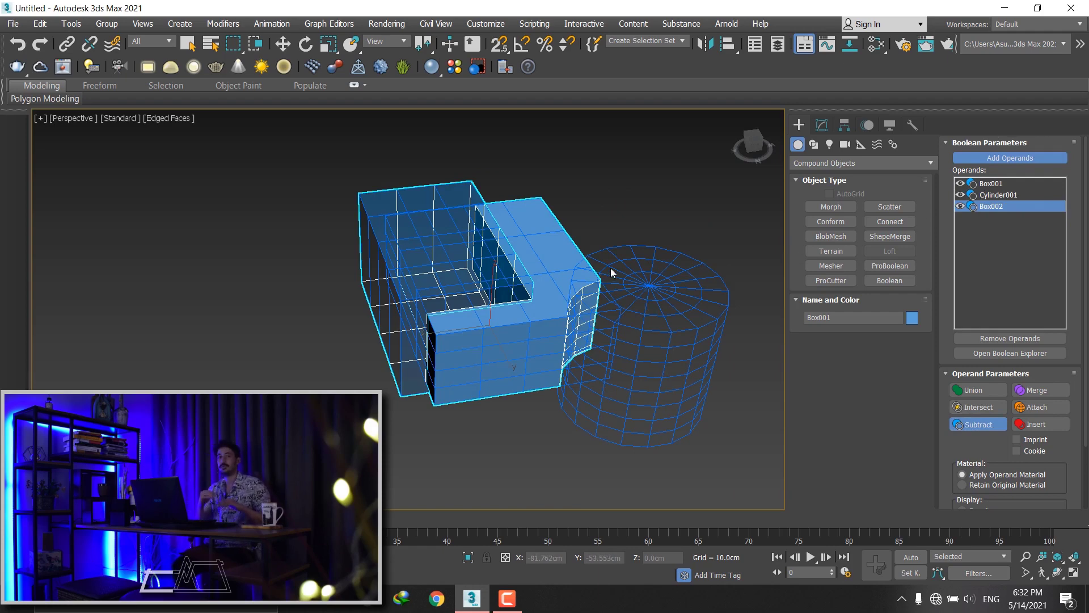
middle_click_drag(610, 268, 536, 292, "alt")
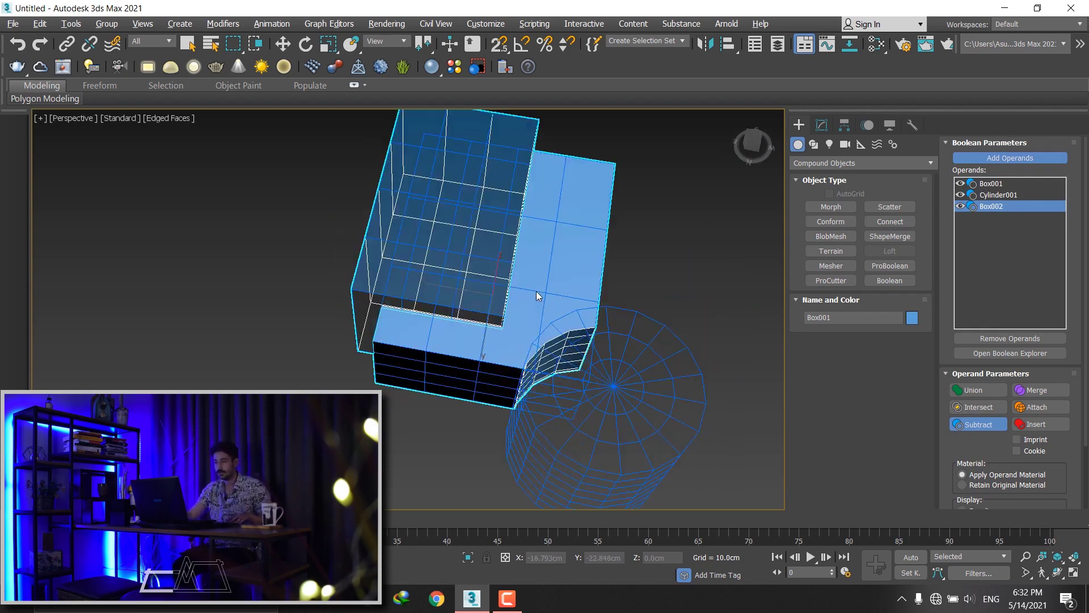
scroll(584, 227, "up", 5)
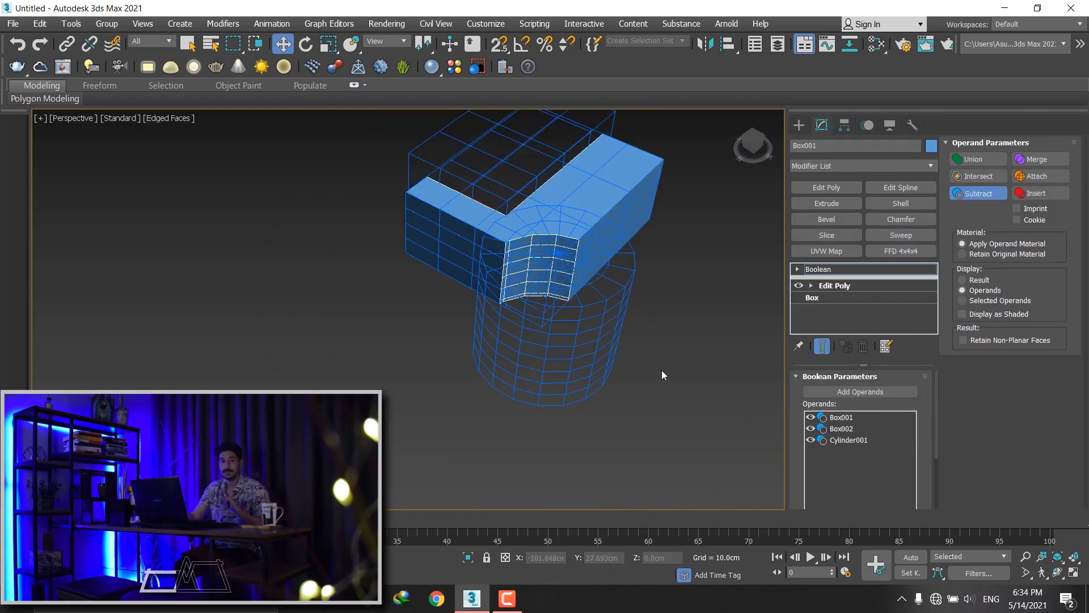
- Move the Box002 operand left and along Y inside the Boolean
double_click(832, 430)
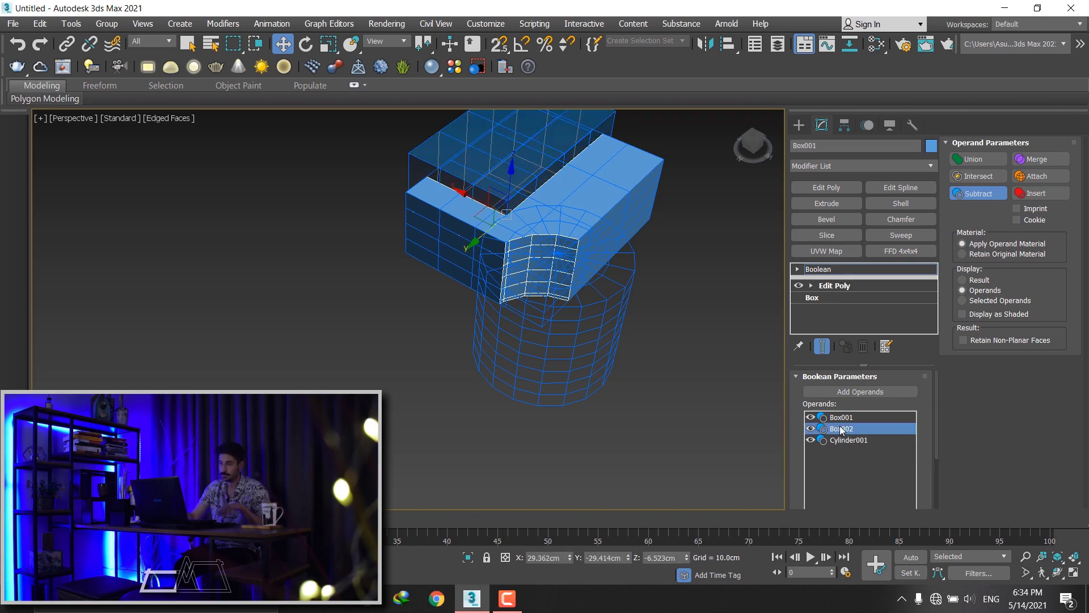
middle_click_drag(511, 196, 611, 211, "alt")
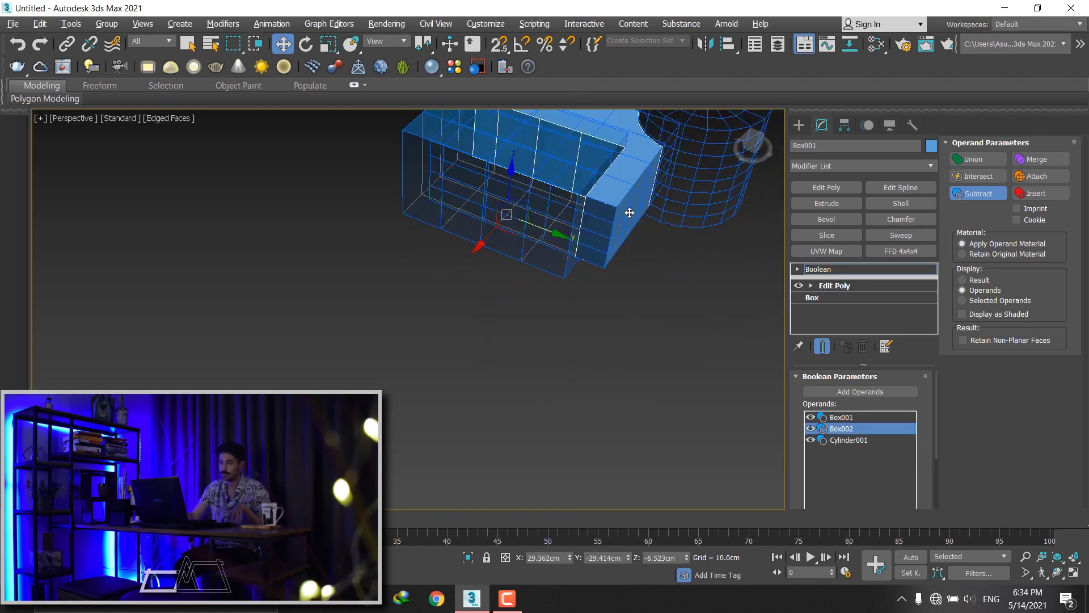
middle_click_drag(553, 247, 554, 315)
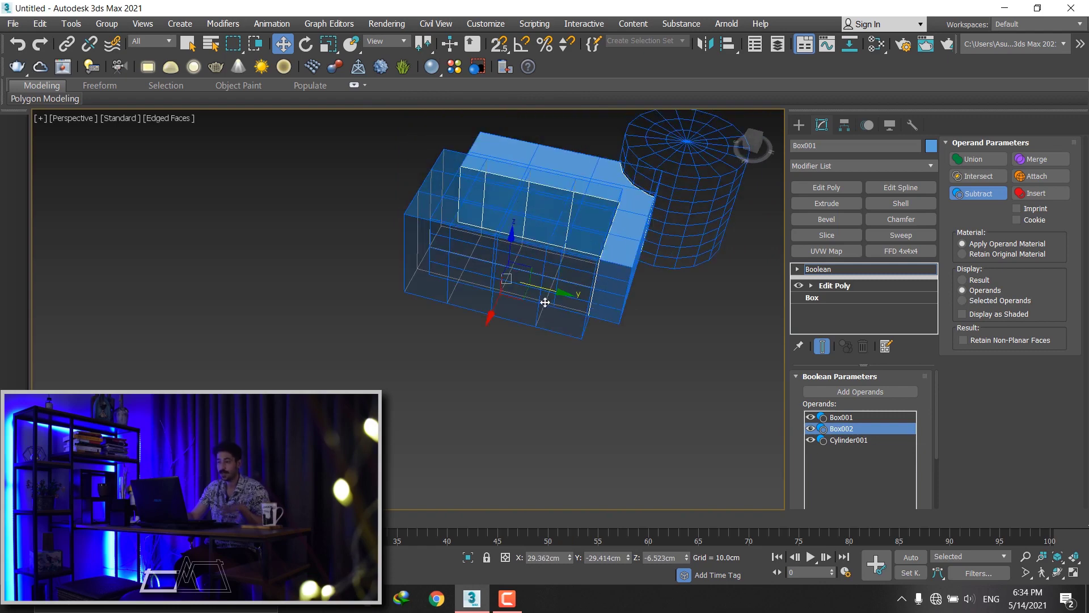
left_click_drag(536, 292, 514, 287)
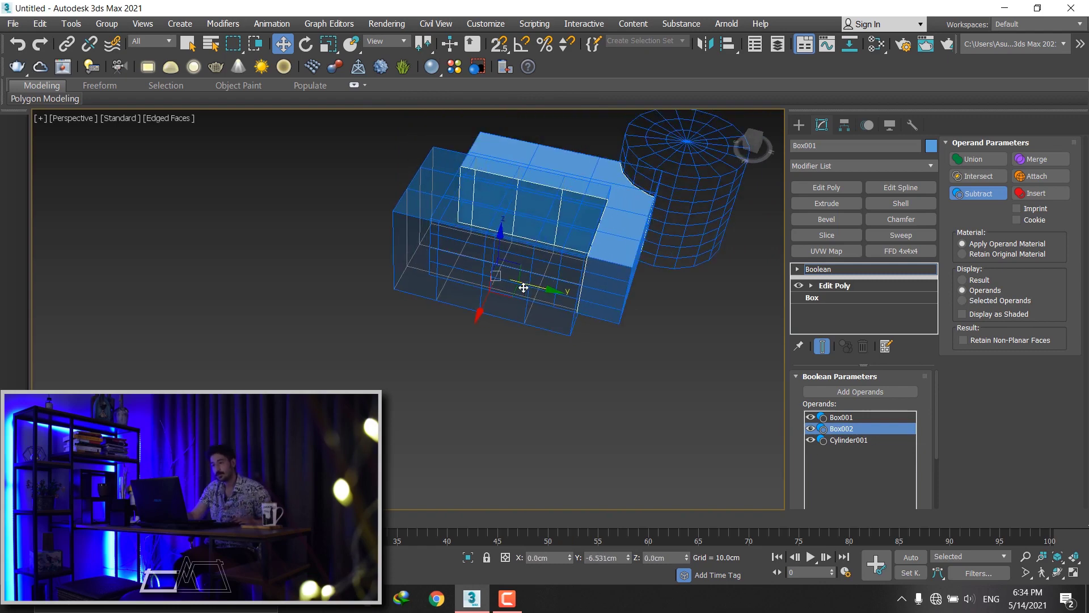
mouse_move(514, 287)
middle_mouse_down("alt")
mouse_move(545, 283)
mouse_move(475, 291)
middle_mouse_up("alt")
left_click_drag(474, 291, 465, 267)
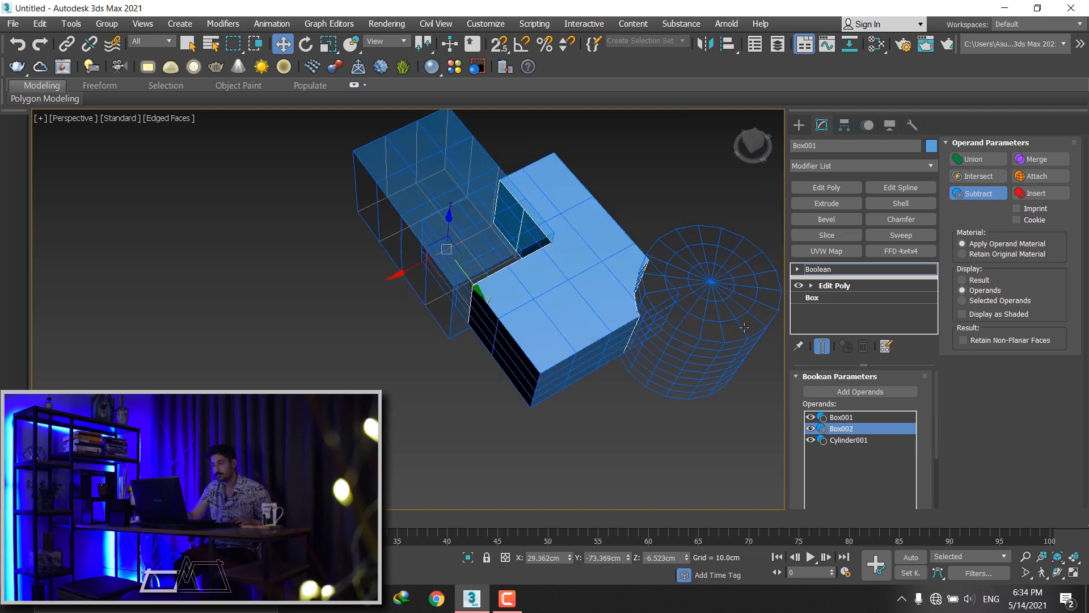
- Slide Cylinder001 along X to overlap the box front, then display the Result
left_click(849, 440)
middle_click_drag(693, 425, 636, 350, "alt")
left_click_drag(636, 350, 520, 355)
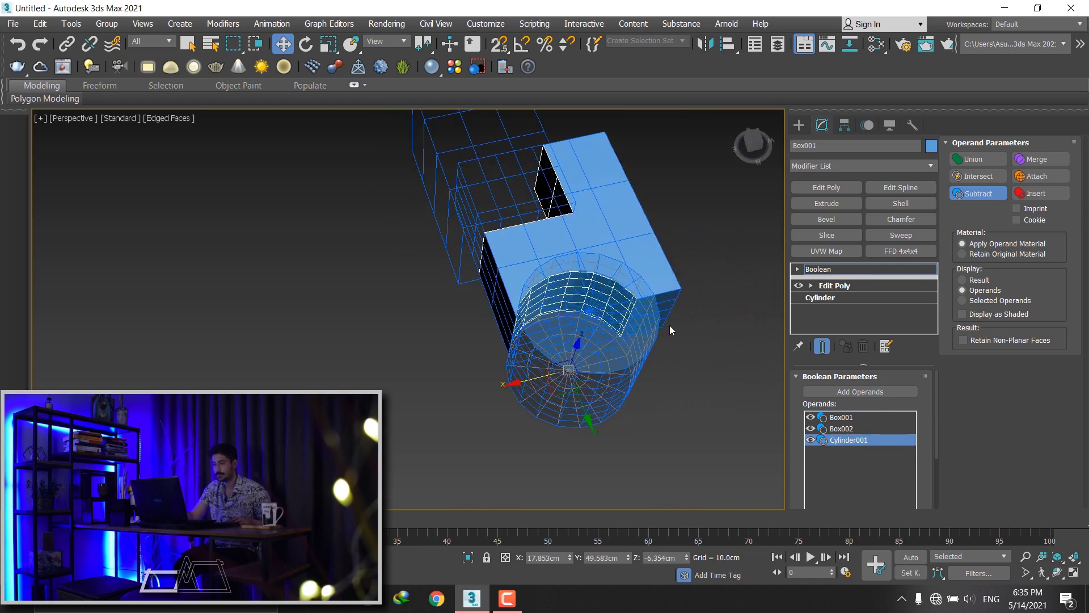
middle_click_drag(670, 325, 714, 362, "alt")
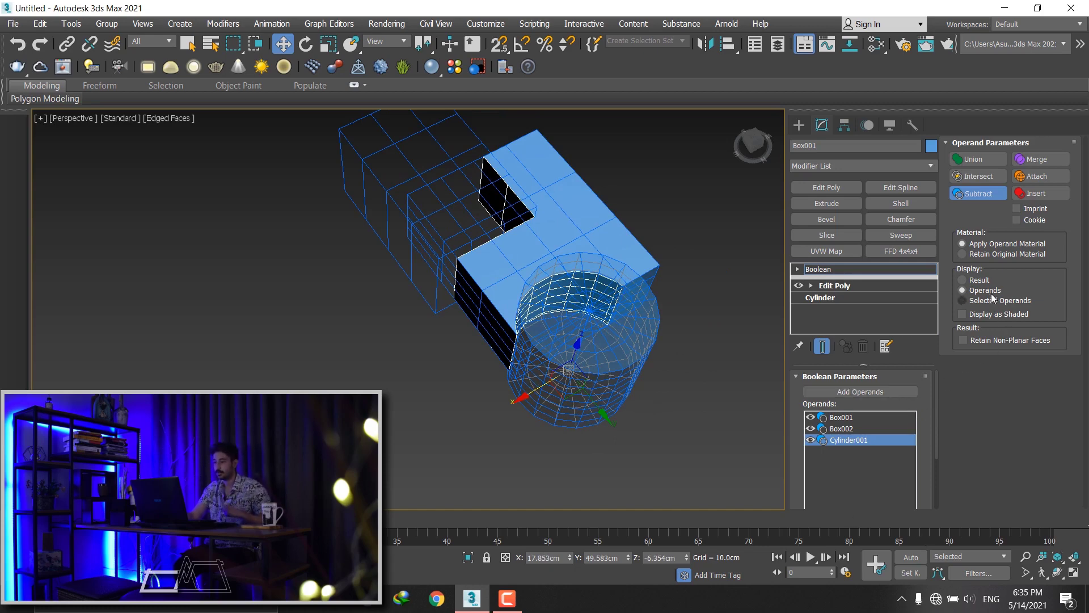
left_click(981, 276)
- Shift Cylinder001 along X and Y to refine the curved cutout in the L-block
middle_click_drag(590, 346, 558, 361, "alt")
left_click_drag(536, 377, 611, 382)
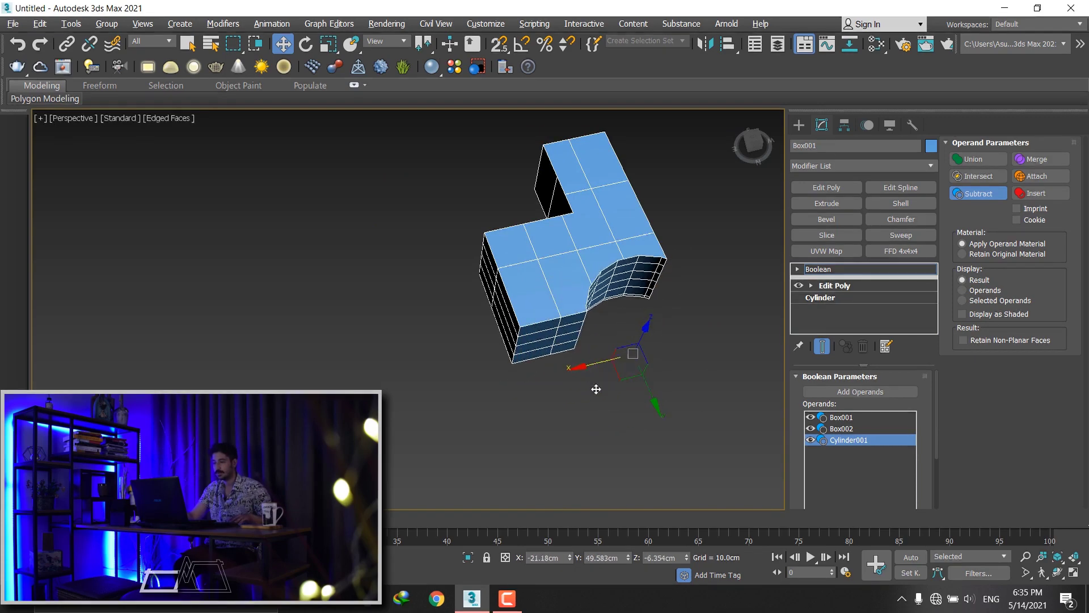
middle_click_drag(610, 382, 523, 377, "alt")
left_click_drag(613, 369, 651, 369)
mouse_move(651, 369)
middle_mouse_down("alt")
mouse_move(681, 369)
mouse_move(618, 360)
middle_mouse_up("alt")
mouse_move(619, 360)
left_mouse_down()
mouse_move(617, 347)
mouse_move(647, 351)
mouse_move(645, 363)
left_mouse_up()
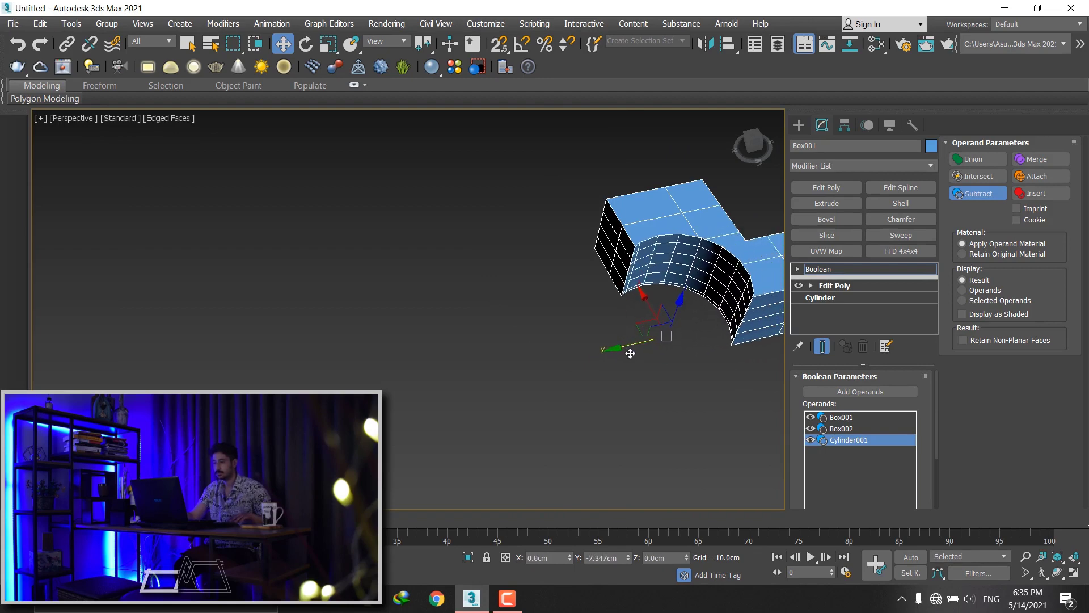
middle_click_drag(646, 365, 641, 362, "alt")
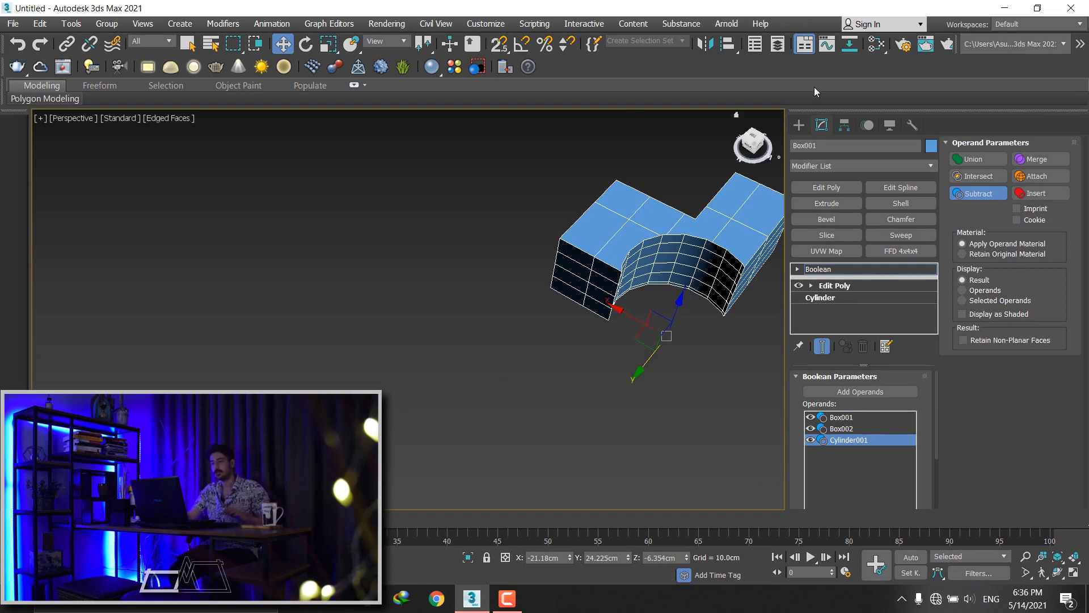
left_click(799, 124)
mouse_move(570, 352)
middle_mouse_down("alt")
mouse_move(503, 433)
mouse_move(511, 419)
middle_mouse_up("alt")
middle_click_drag(653, 352, 559, 352)
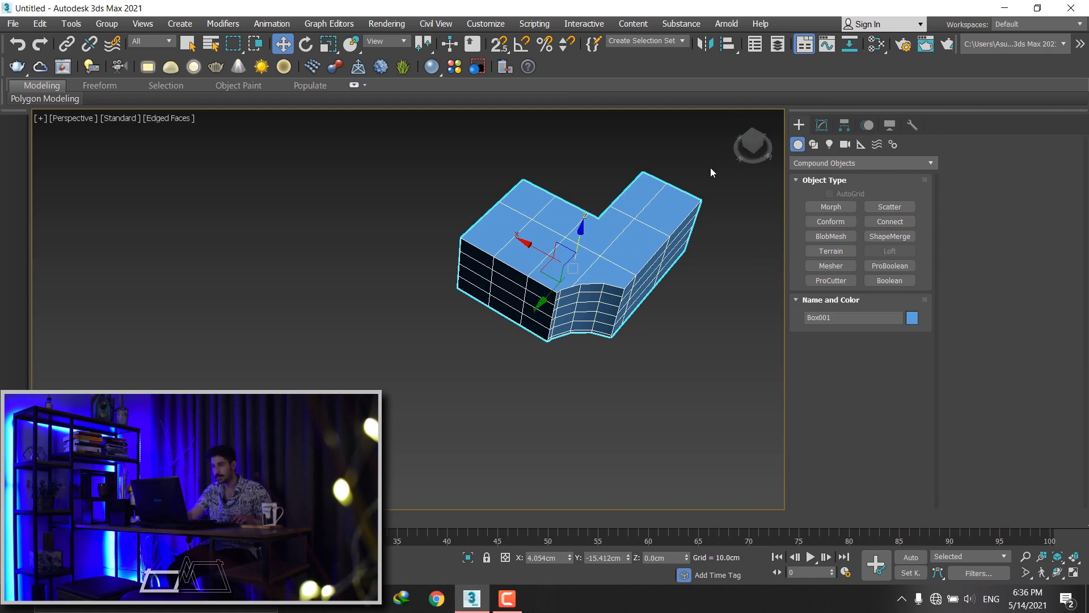
- Draw a new large box, Box003, to the right of the L-block using Standard Primitives
left_click(817, 165)
left_click(826, 187)
left_click(825, 165)
left_click(831, 207)
middle_click_drag(649, 308, 514, 314)
mouse_move(528, 406)
left_mouse_down()
mouse_move(650, 282)
mouse_move(775, 334)
left_mouse_up()
left_click(724, 332)
middle_click_drag(723, 332, 520, 218)
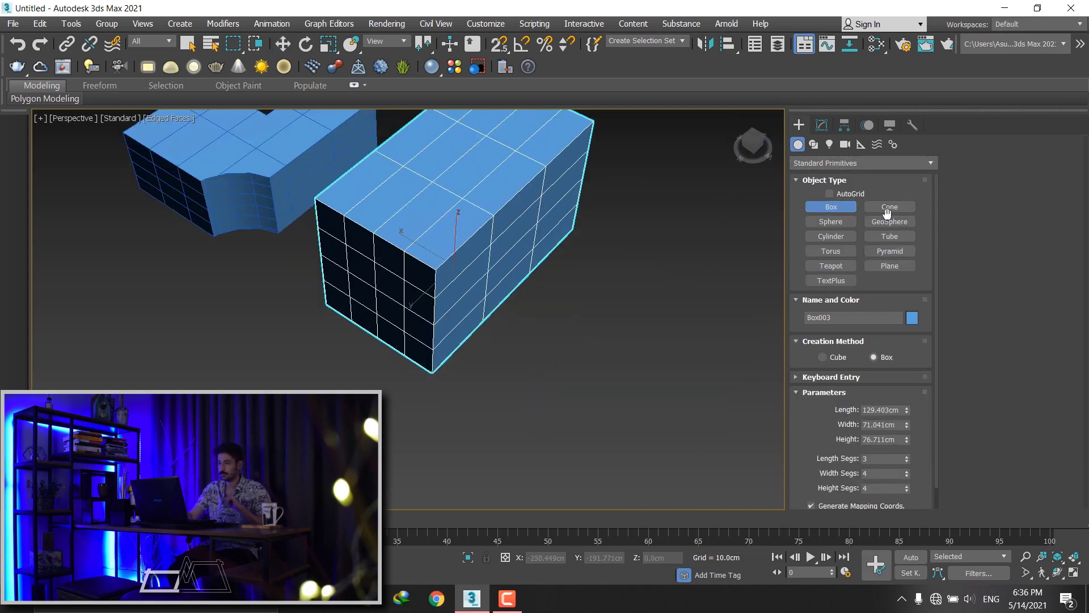
- Draw Cylinder002 beside the new box
left_click(832, 234)
scroll(577, 336, "up", 3)
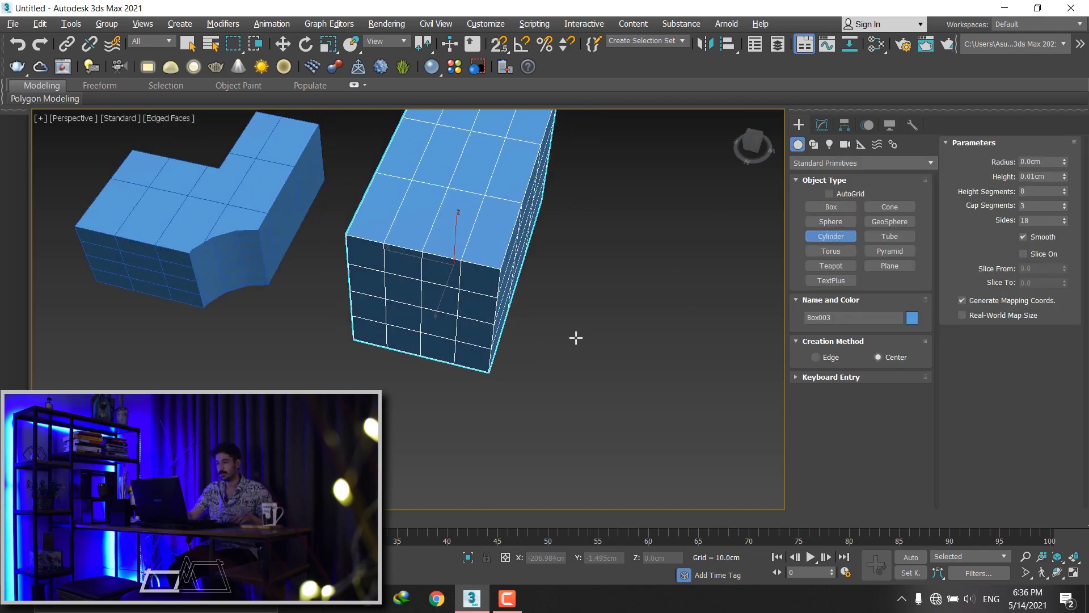
scroll(520, 407, "up", 2)
mouse_move(520, 406)
left_mouse_down()
mouse_move(451, 317)
mouse_move(458, 294)
left_mouse_up()
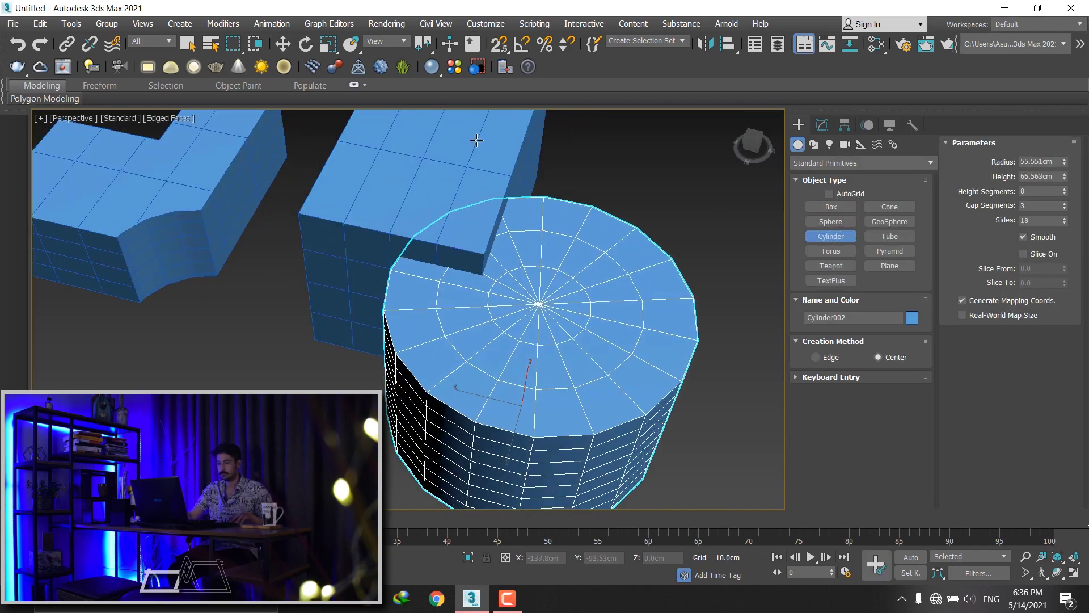
mouse_move(510, 285)
middle_mouse_down()
mouse_move(521, 201)
mouse_move(569, 229)
middle_mouse_up()
- Draw tall thin Box004 (32.914 × 39.436 × 119.283 cm) between them and reselect the L-shaped Boolean
left_click(845, 209)
left_click_drag(496, 406, 525, 363)
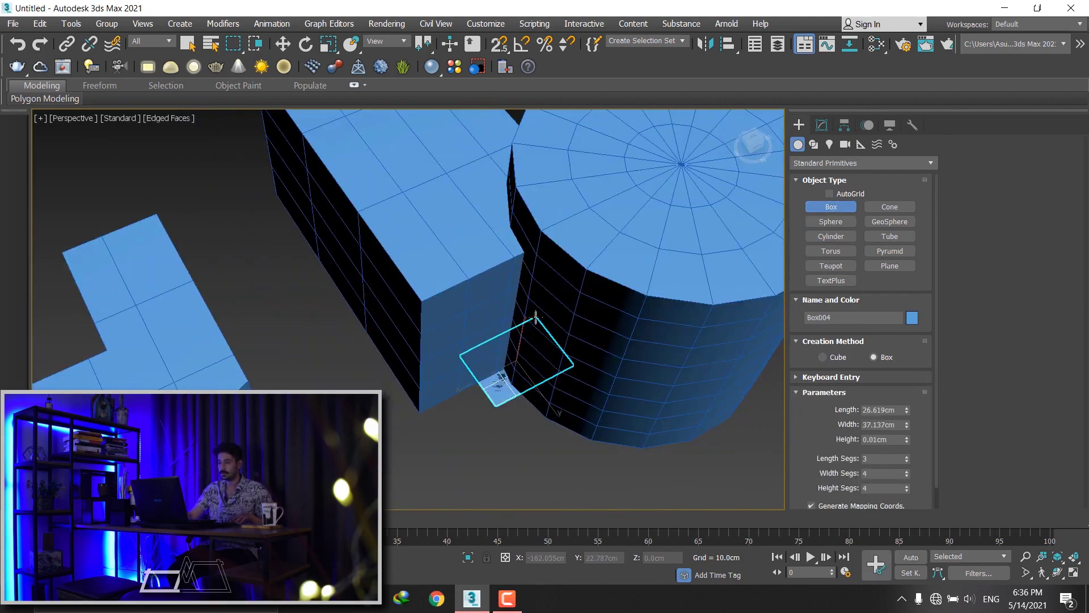
left_click(560, 169)
mouse_move(559, 231)
middle_mouse_down("alt")
mouse_move(615, 225)
mouse_move(448, 226)
mouse_move(509, 276)
middle_mouse_up("alt")
scroll(615, 224, "down", 5)
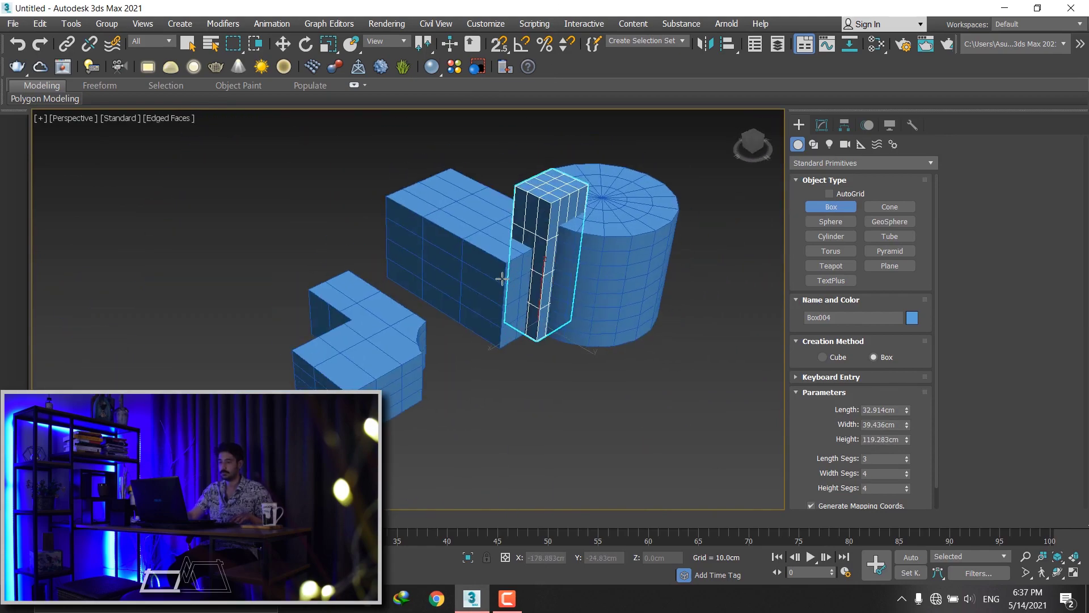
left_click(822, 125)
middle_click_drag(567, 341, 556, 370, "alt")
left_click(377, 297)
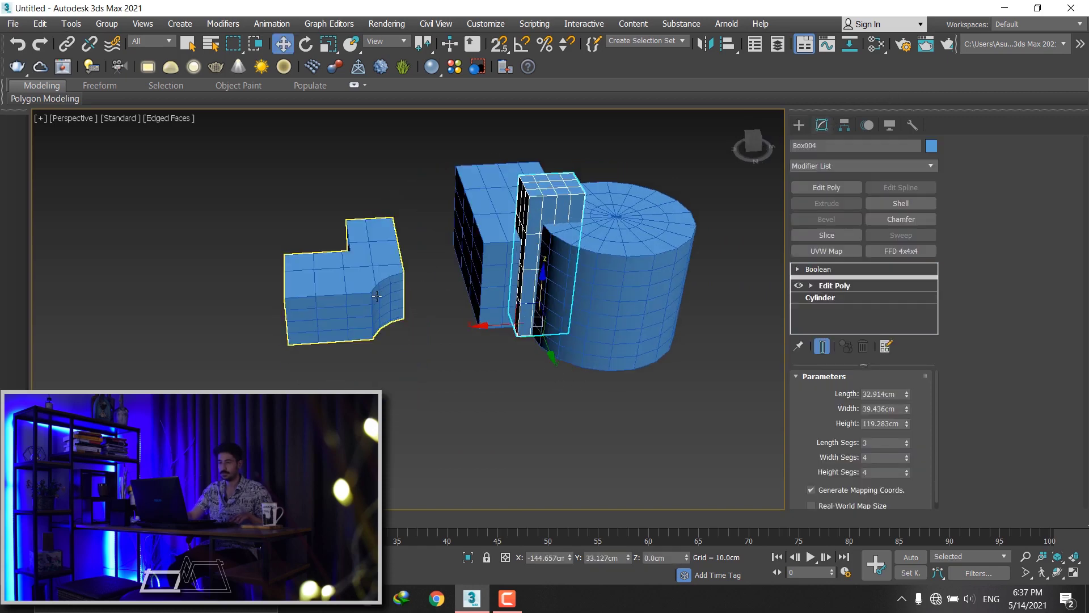
- Delete the L-shaped Boolean object from the scene
key("w")
key("Delete")
mouse_move(433, 356)
middle_mouse_down("alt")
mouse_move(506, 348)
mouse_move(620, 369)
mouse_move(606, 366)
middle_mouse_up("alt")
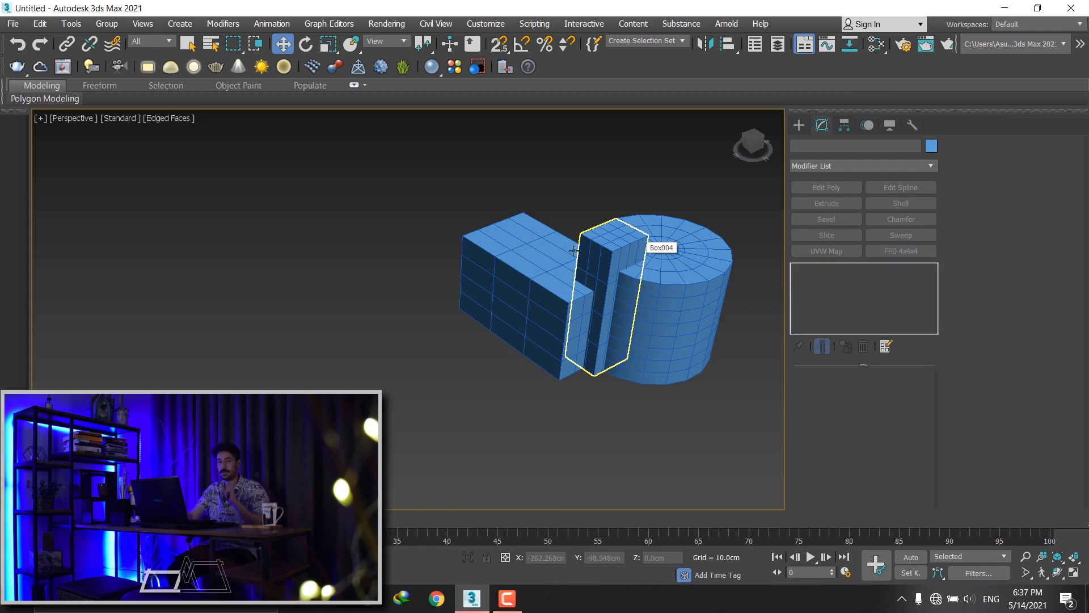
- Turn Box003 into a ProBoolean compound object from Compound Objects
left_click(528, 252)
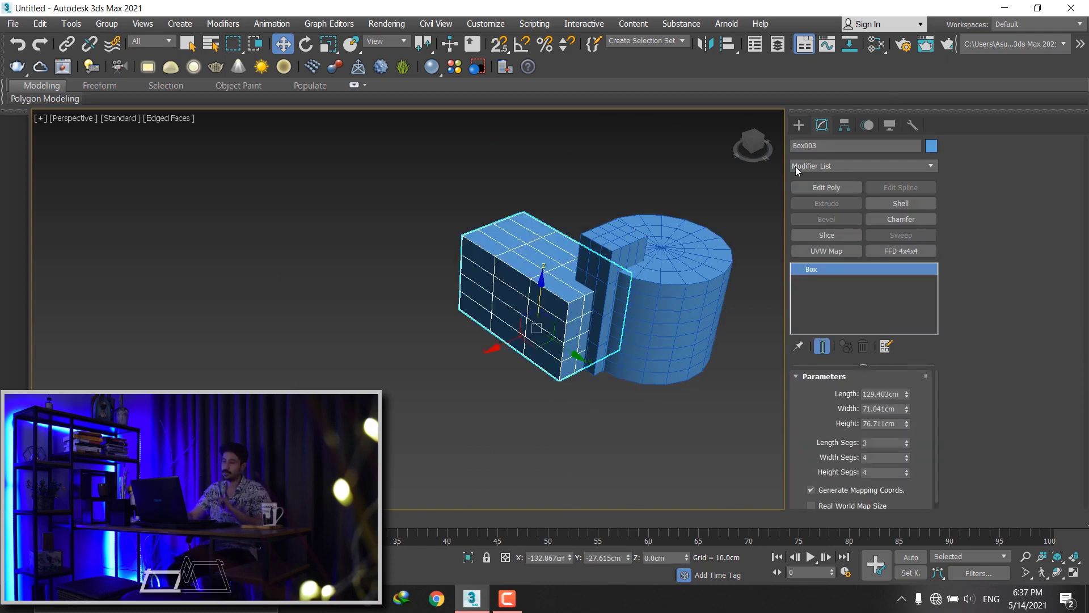
left_click(800, 126)
left_click(830, 163)
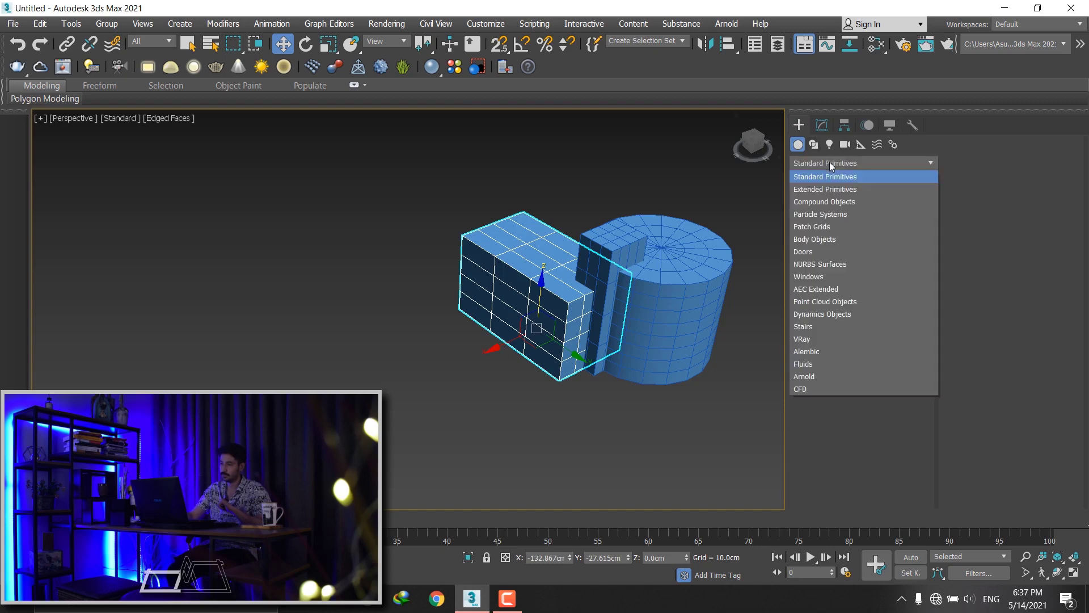
left_click(831, 200)
left_click(907, 283)
left_click(900, 267)
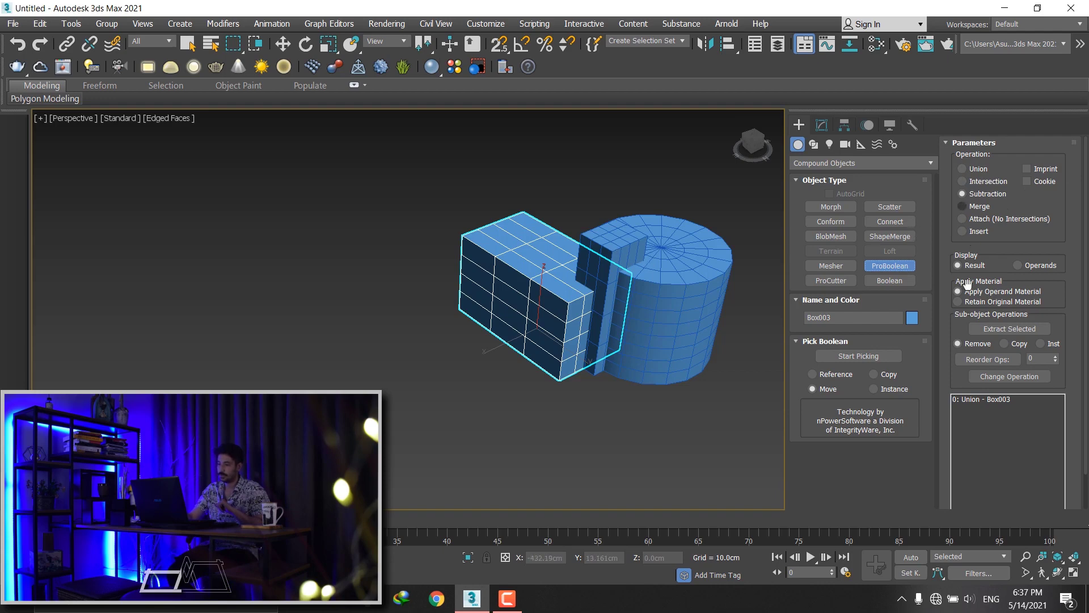
left_click(843, 357)
left_click(593, 258)
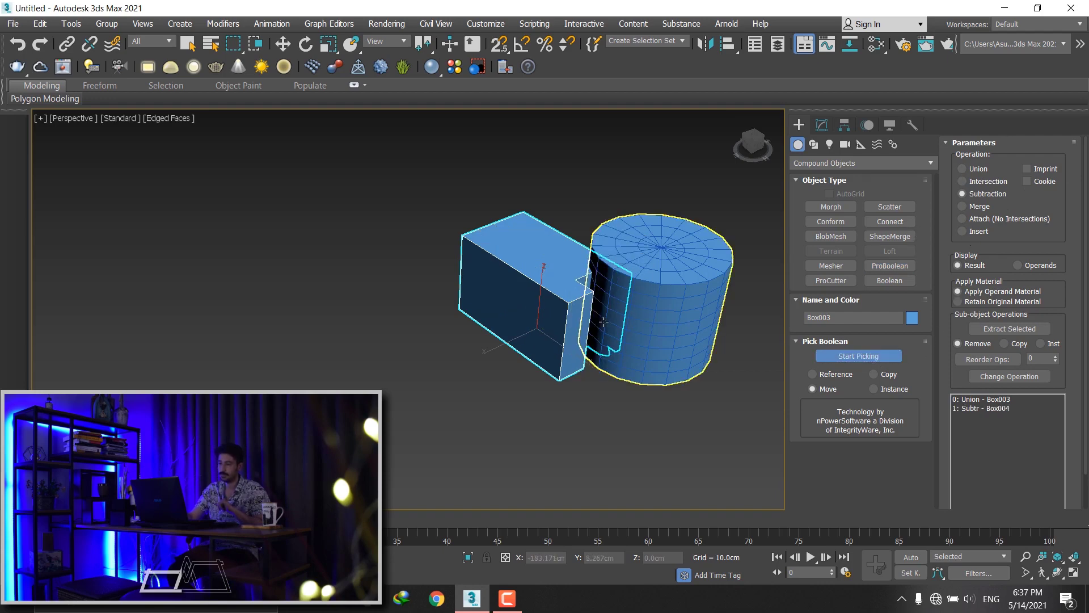
middle_click_drag(593, 258, 623, 344, "alt")
left_click(629, 344)
mouse_move(543, 293)
middle_mouse_down("alt")
mouse_move(601, 287)
mouse_move(501, 282)
middle_mouse_up("alt")
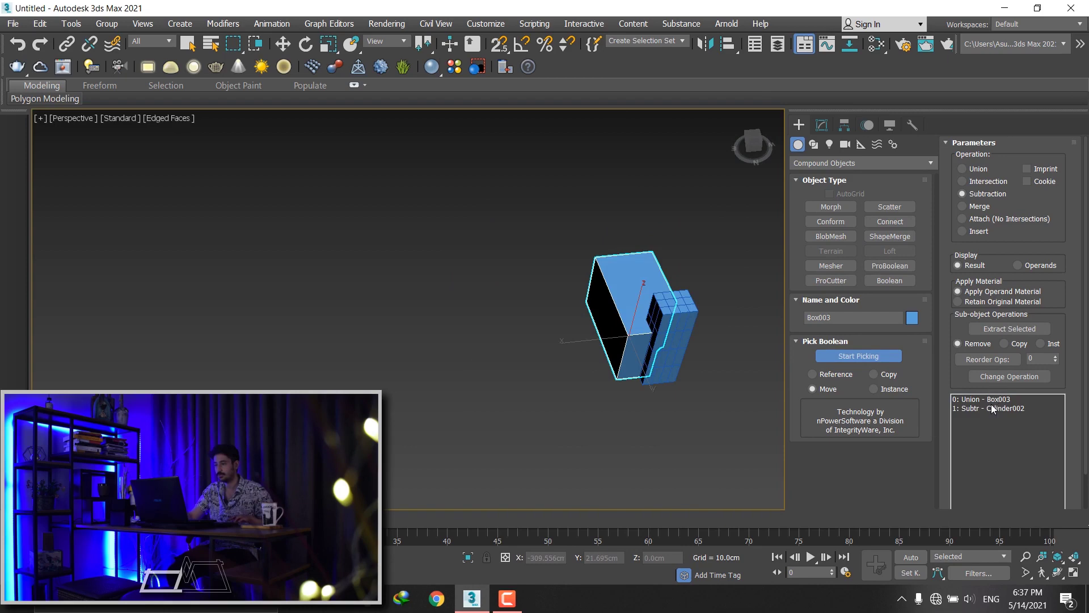
key("ctrl+z")
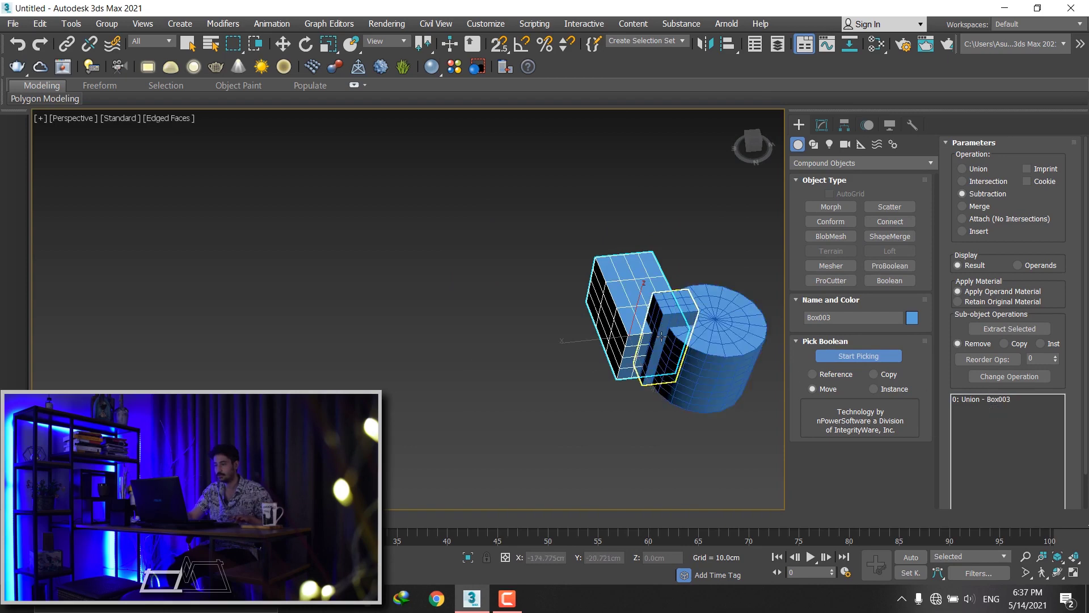
middle_click_drag(644, 322, 607, 301, "alt")
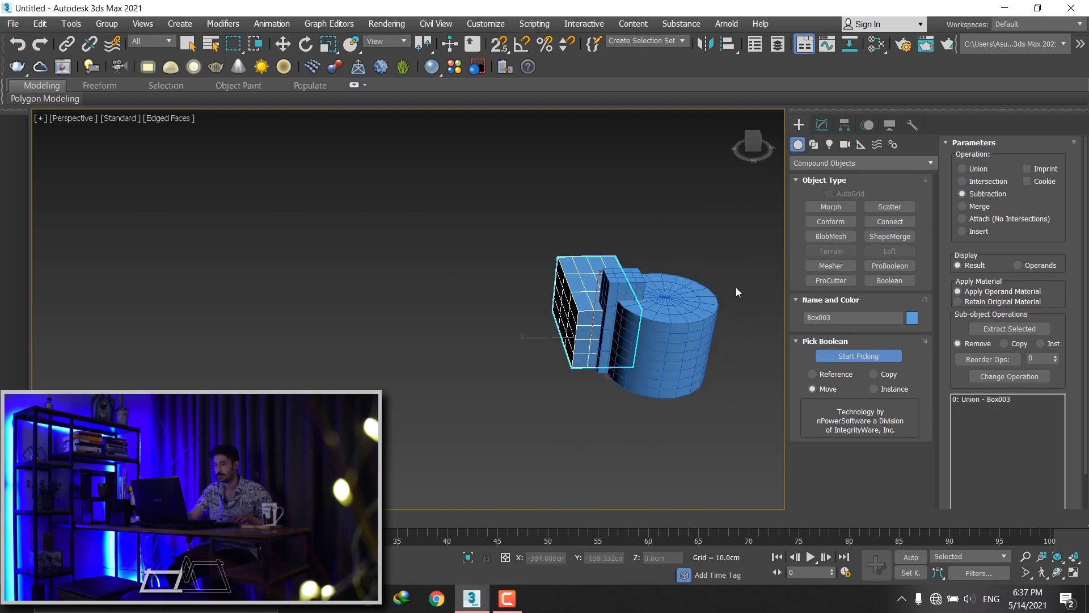
left_click(698, 294)
left_click(621, 313)
mouse_move(621, 314)
middle_mouse_down("alt")
mouse_move(608, 369)
mouse_move(679, 309)
mouse_move(651, 303)
mouse_move(682, 298)
middle_mouse_up("alt")
key("ctrl+z")
key("ctrl+z")
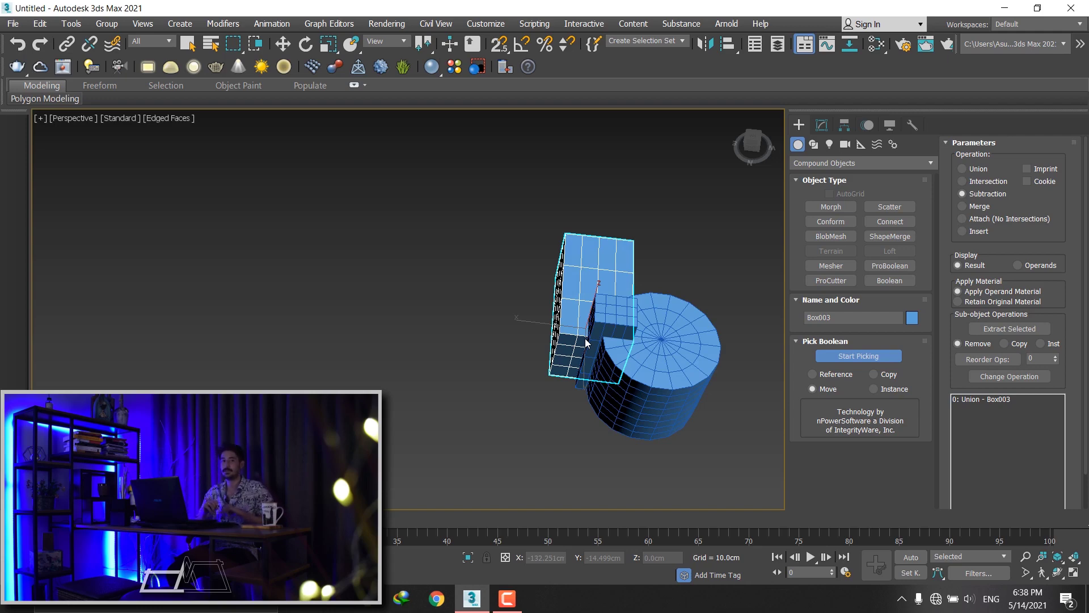
middle_click_drag(586, 342, 653, 329, "alt")
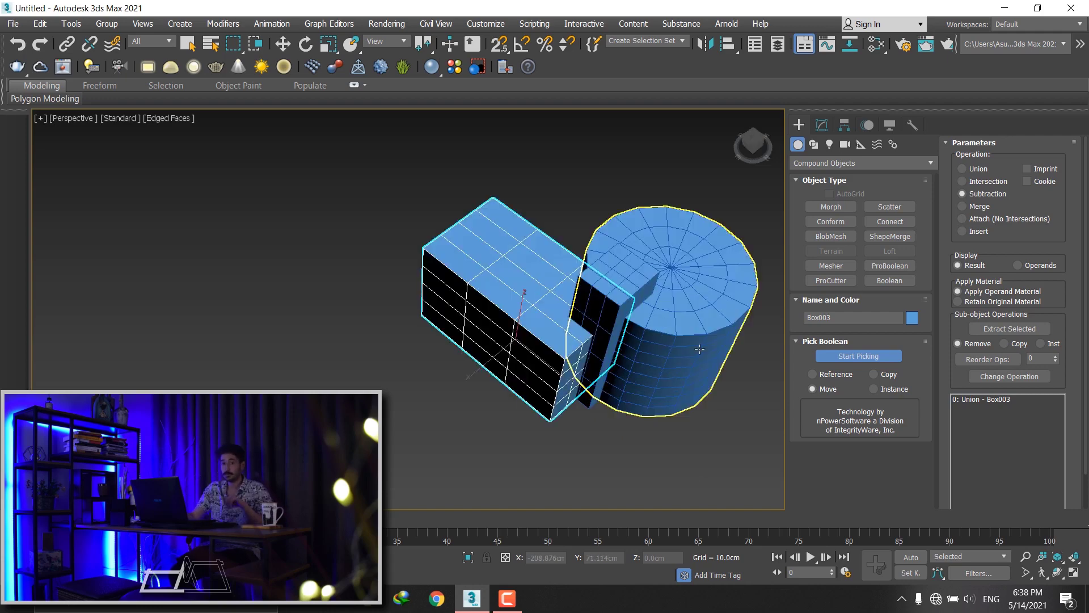
- Expand the ProBoolean Advanced Options rollout further down the parameters panel
scroll(946, 366, "down", 3)
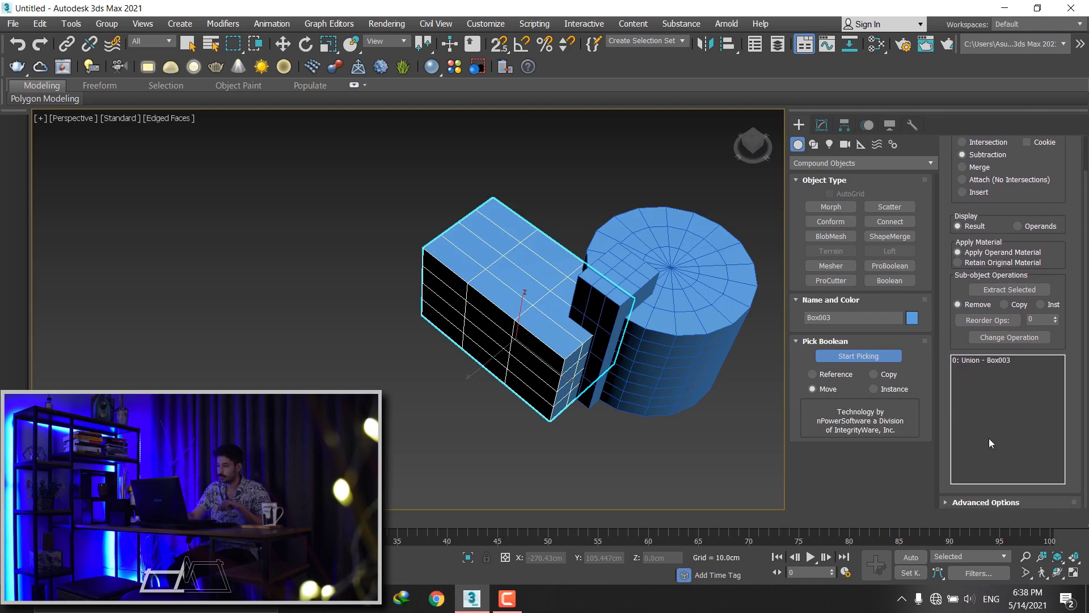
left_click(1001, 503)
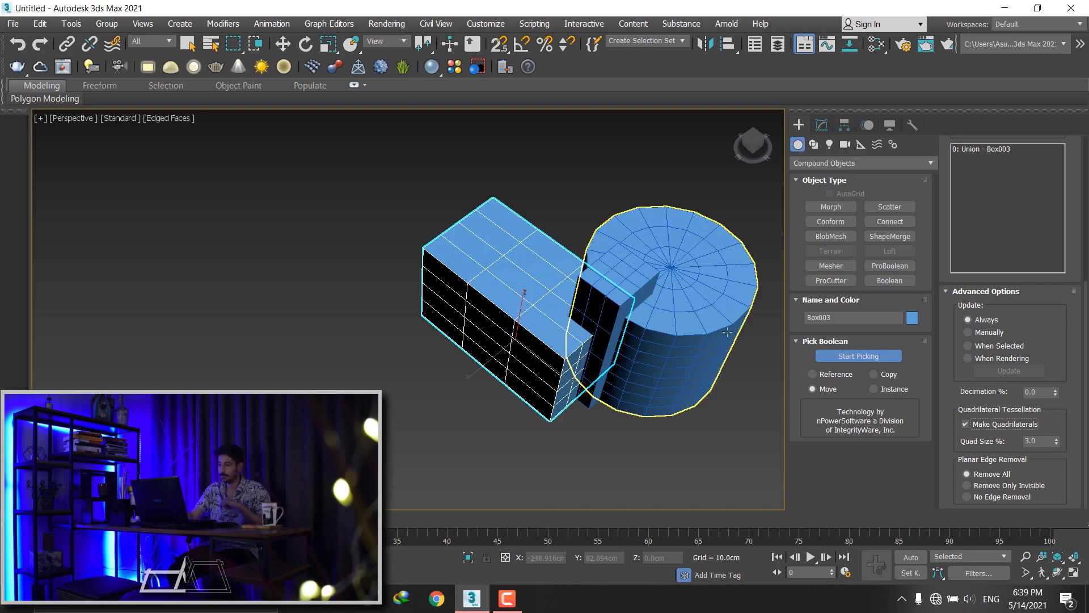
- Subtract the cylinder and the thin box Box004 from Box003, then inspect the cuts
left_click(658, 275)
left_click(624, 337)
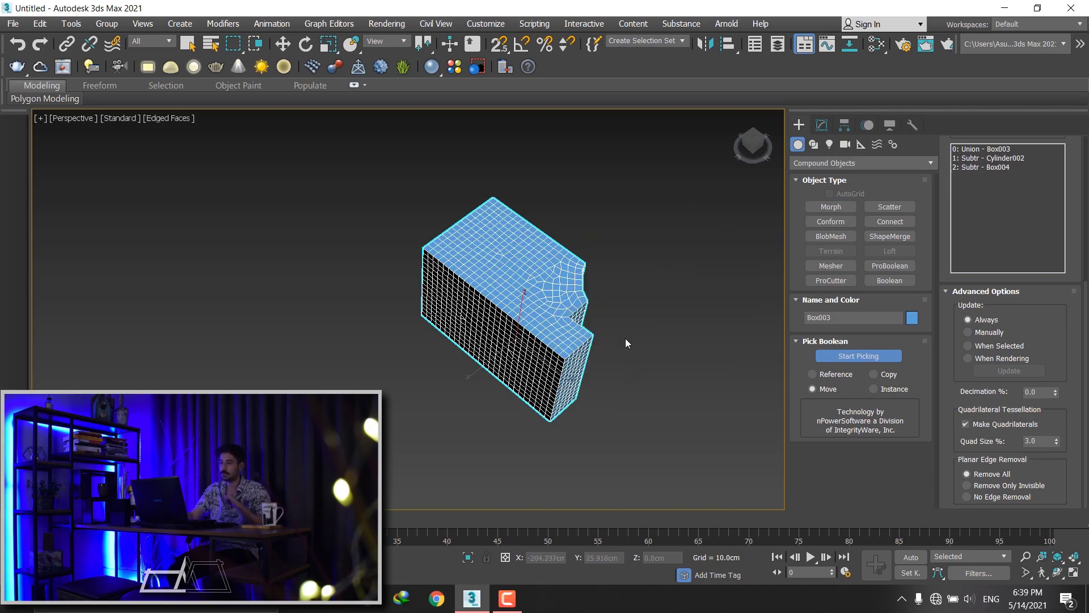
mouse_move(558, 309)
middle_mouse_down("alt")
mouse_move(542, 264)
mouse_move(663, 264)
middle_mouse_up("alt")
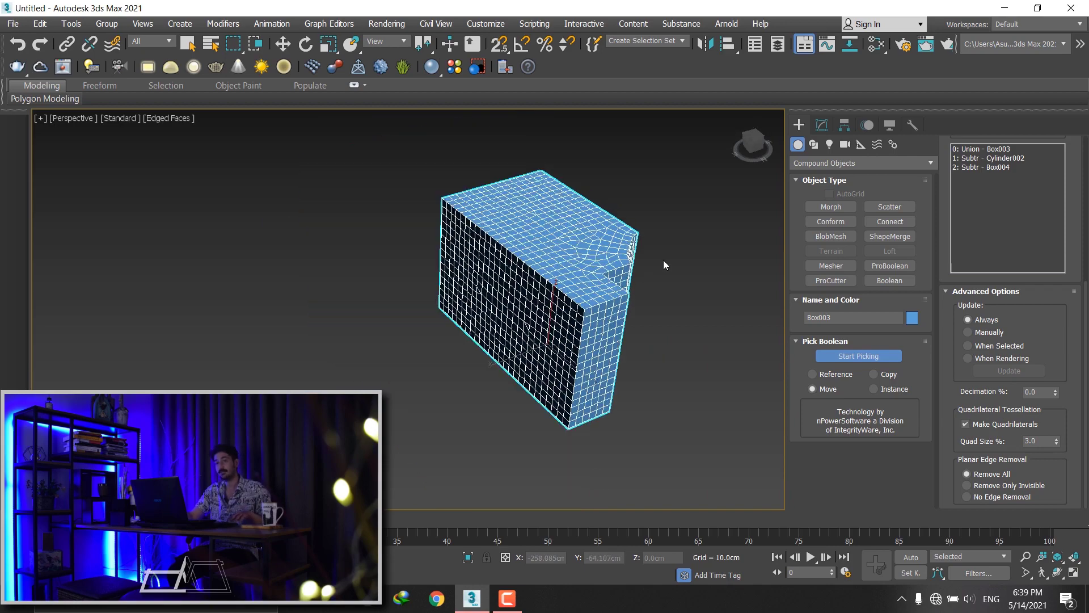
scroll(664, 266, "up", 3)
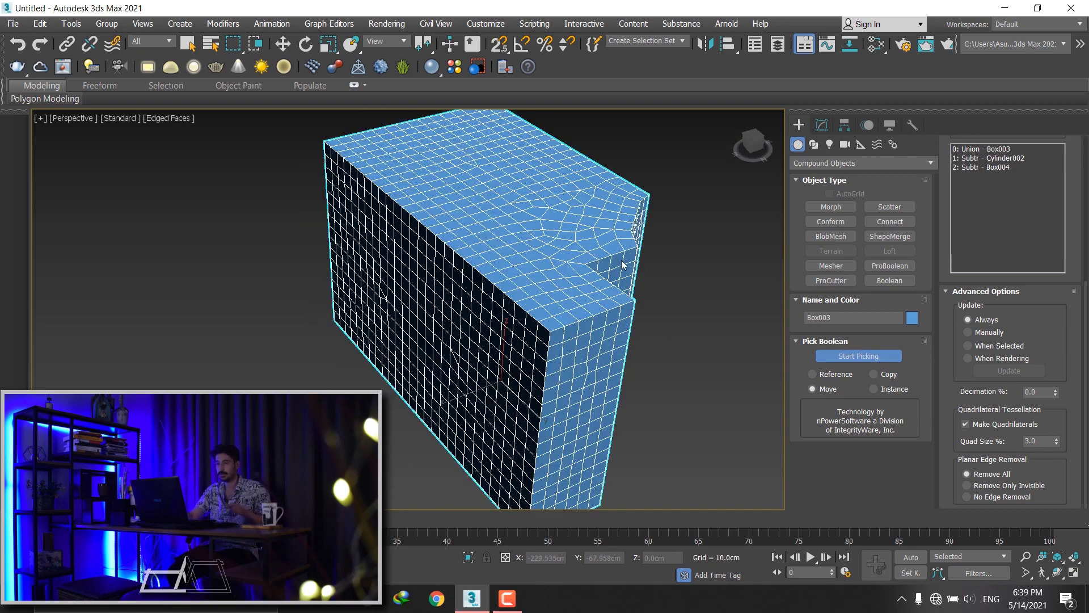
middle_click_drag(636, 259, 632, 230, "alt")
middle_click_drag(644, 278, 662, 287, "alt")
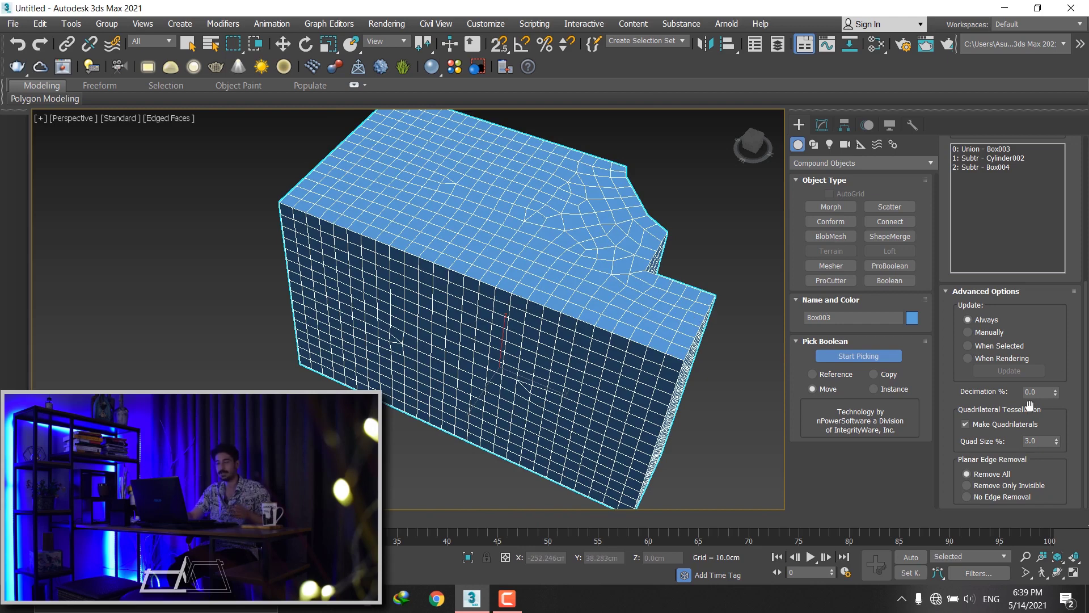
- Set the ProBoolean Quad Size to 1.0% for a denser quad mesh
double_click(1036, 441)
type("1")
key("Return")
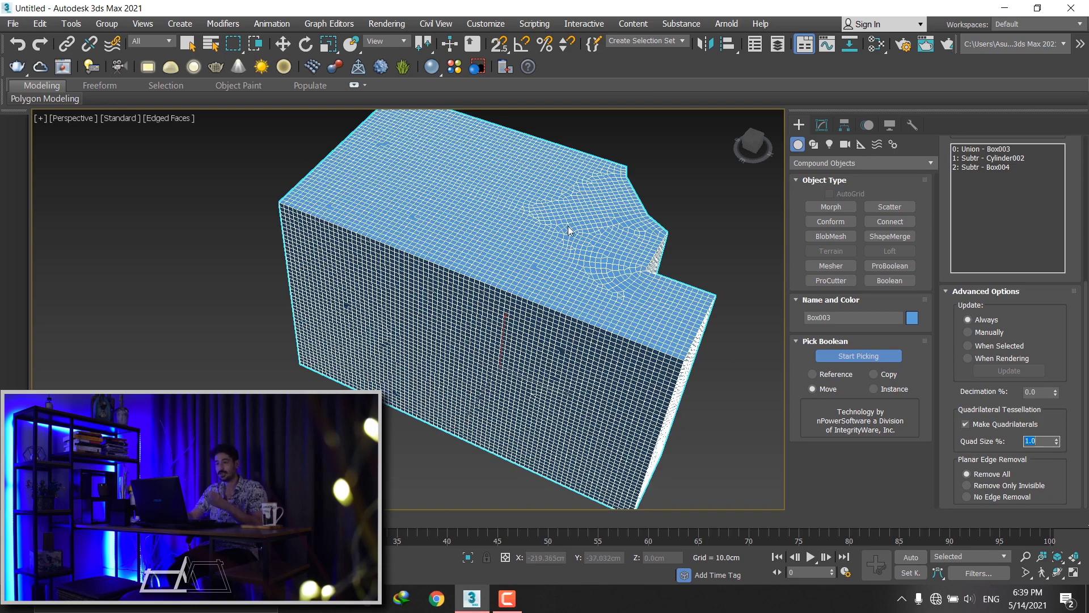
scroll(566, 248, "up", 2)
scroll(539, 297, "down", 1)
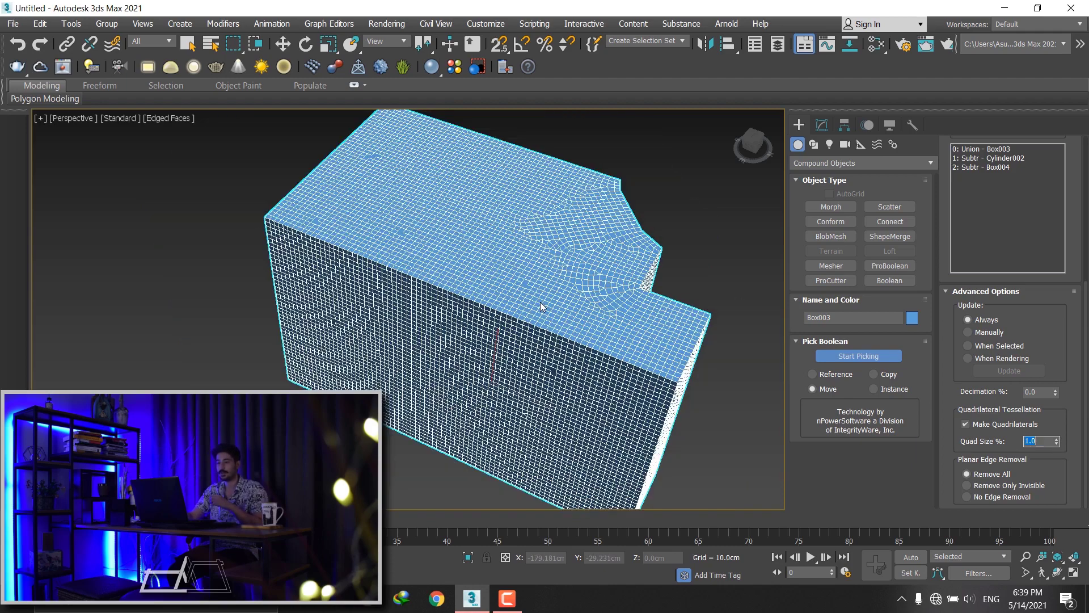
scroll(528, 295, "up", 1)
scroll(466, 273, "up", 3)
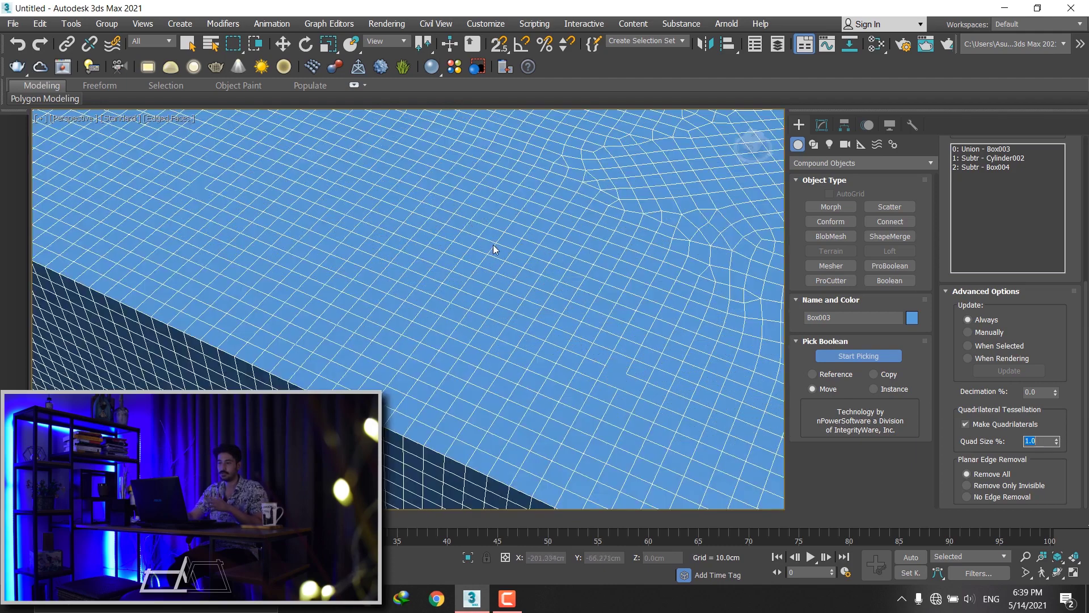
scroll(466, 276, "down", 1)
scroll(494, 262, "down", 2)
scroll(498, 316, "down", 3)
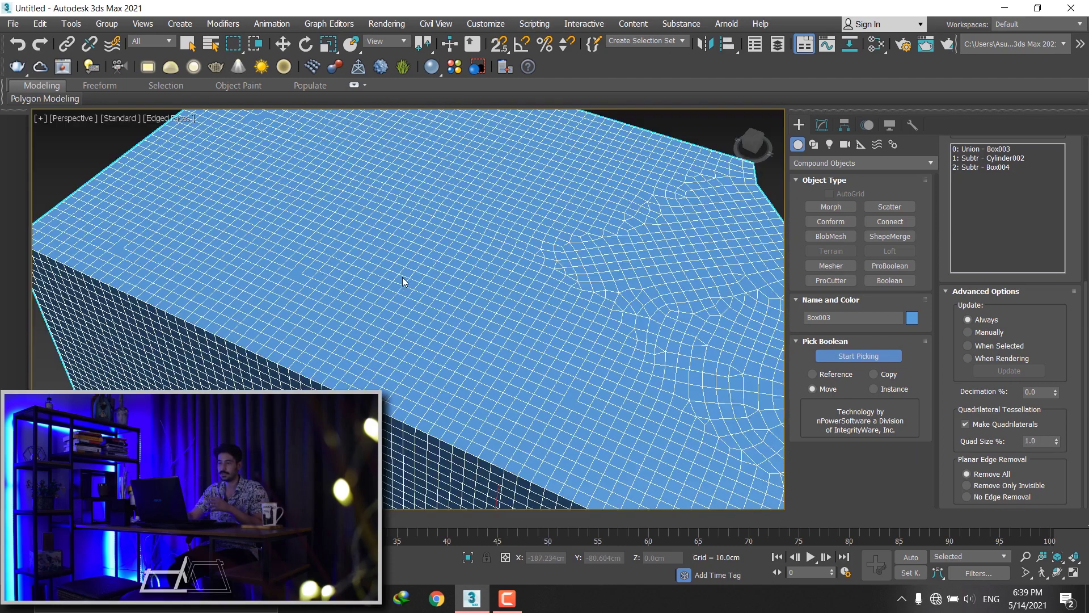
scroll(404, 279, "down", 2)
left_click(1036, 442)
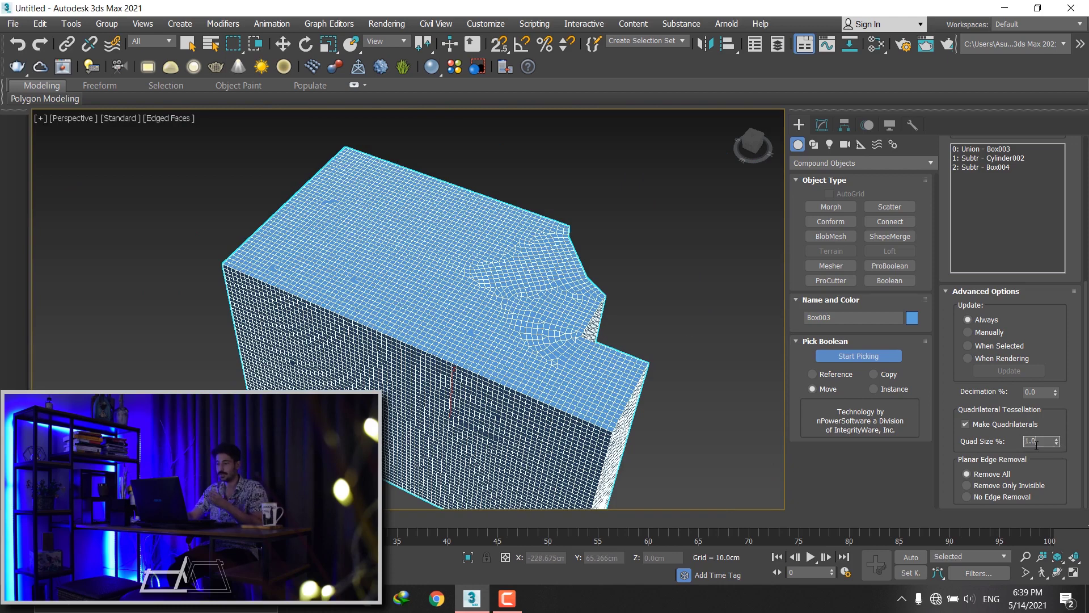
- Set Quad Size back to 3.0% and zoom in to inspect the coarser mesh
type("3")
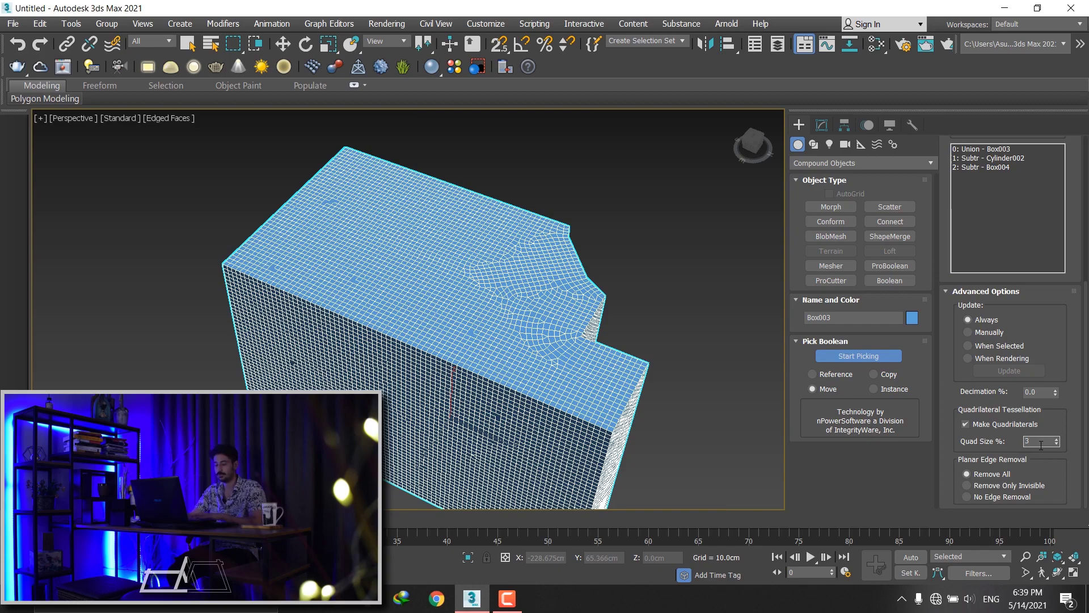
key("Return")
scroll(553, 318, "up", 5)
scroll(551, 322, "down", 2)
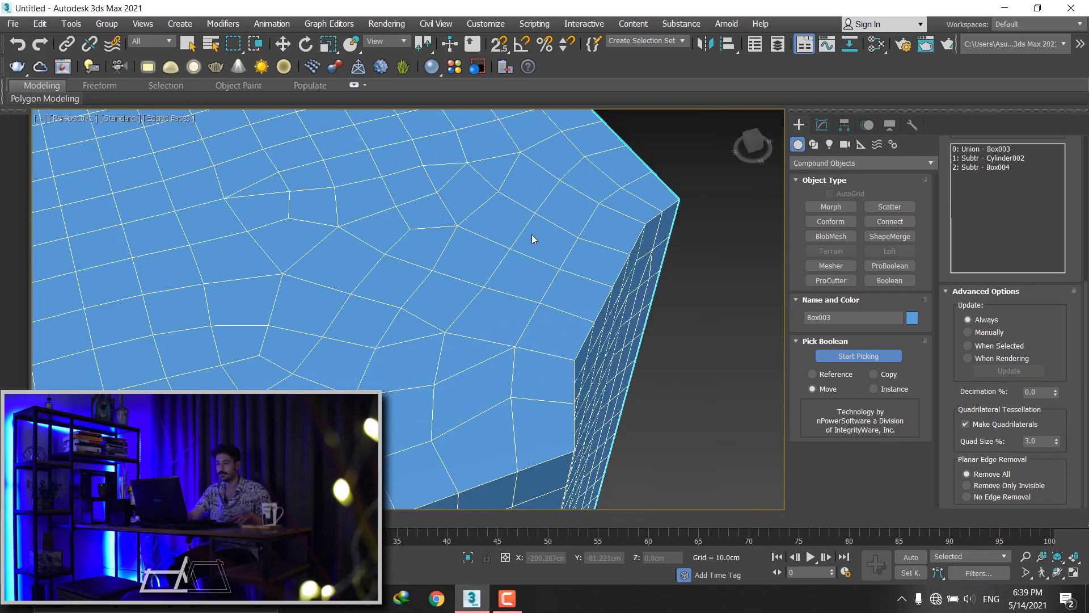
scroll(535, 239, "down", 2)
scroll(540, 275, "down", 2)
scroll(516, 255, "down", 2)
scroll(443, 310, "down", 1)
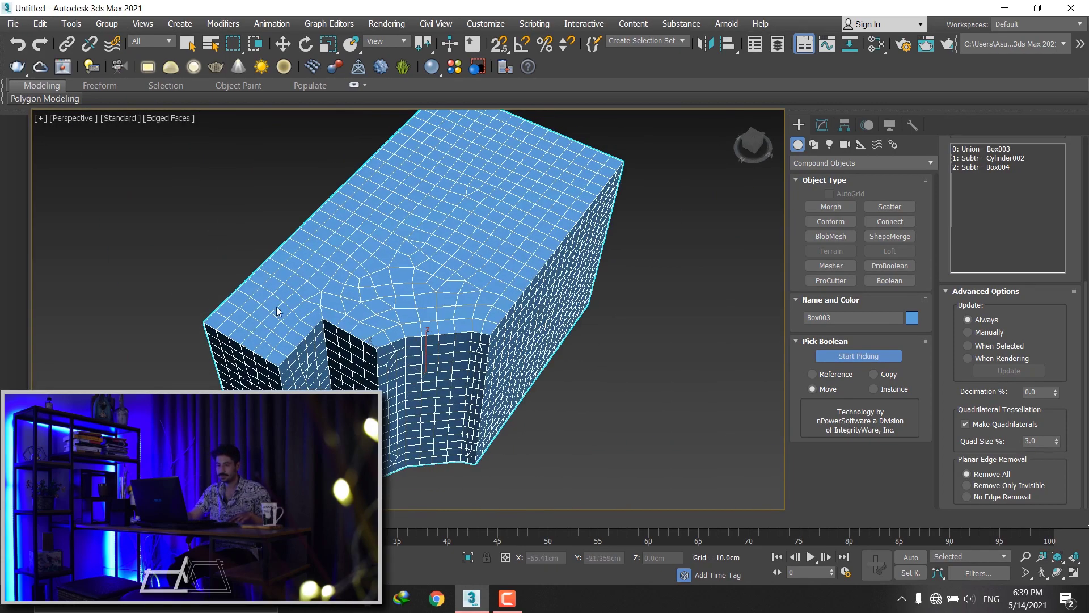
scroll(284, 340, "up", 3)
scroll(452, 390, "down", 3)
scroll(452, 389, "up", 2)
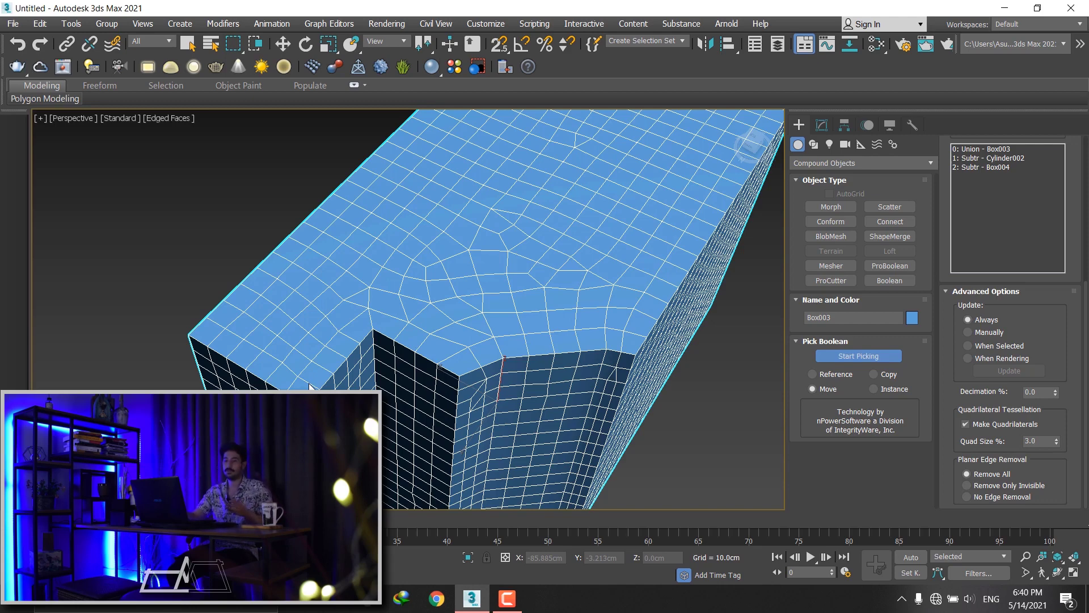
left_click(822, 124)
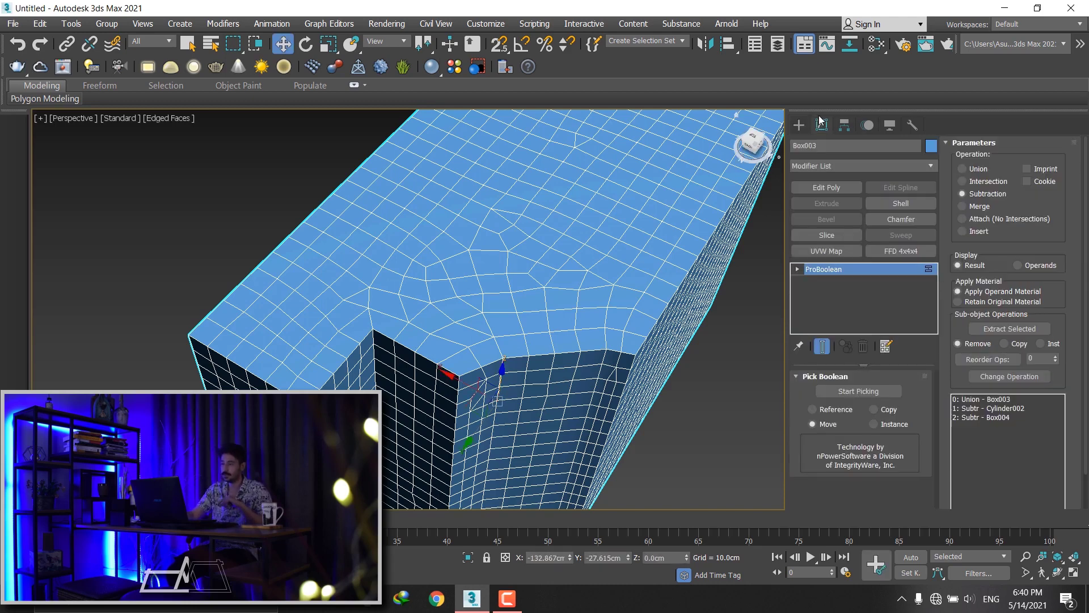
- Add a Chamfer modifier above the ProBoolean with End Bias set to 1.0
left_click(927, 169)
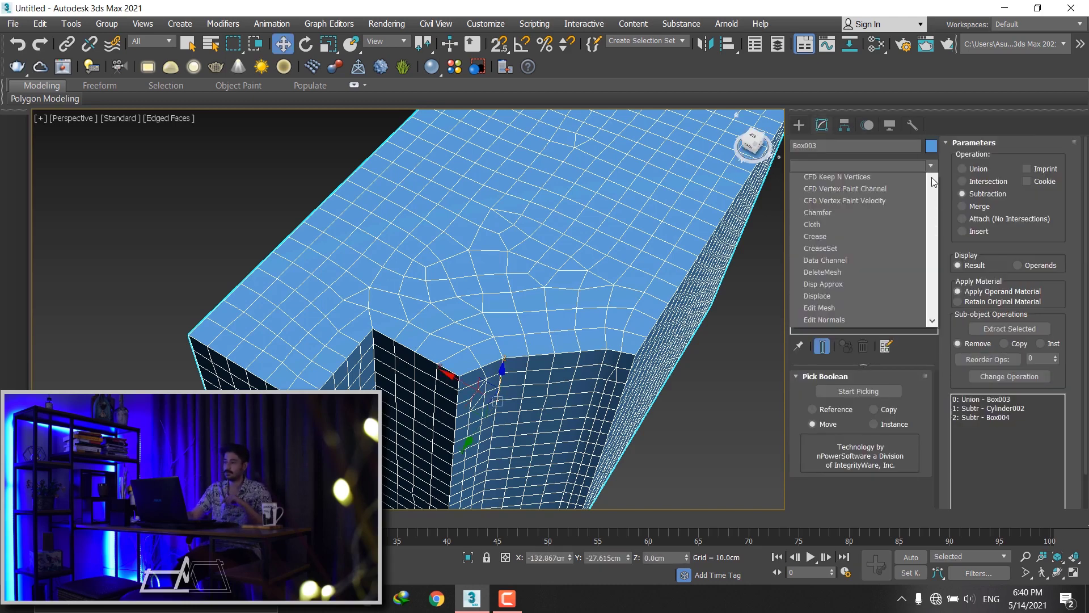
left_click_drag(934, 204, 934, 278)
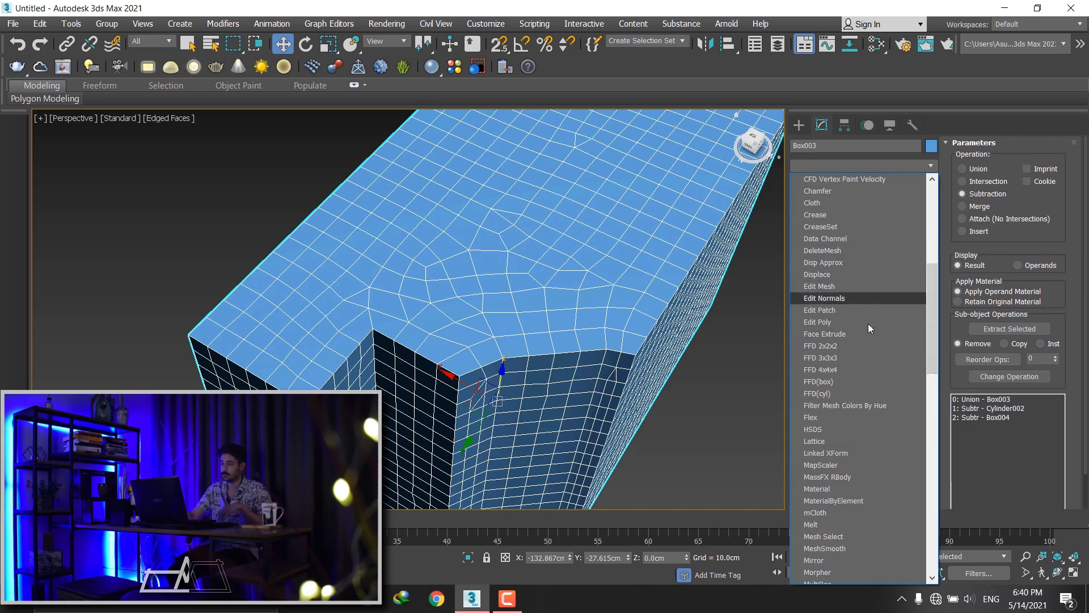
left_click(859, 191)
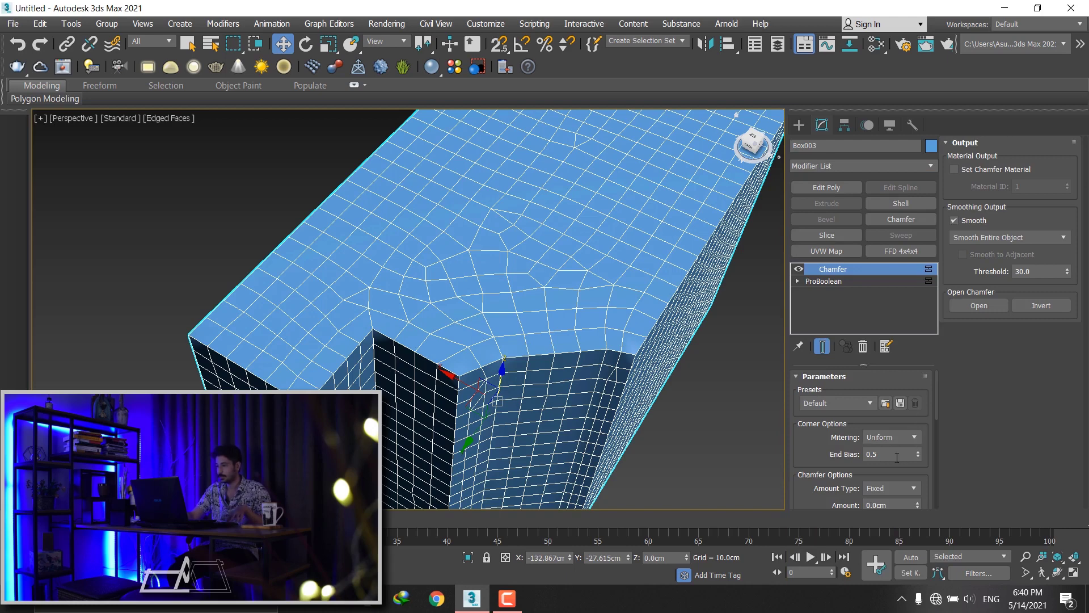
left_click_drag(896, 473, 895, 405)
left_click(868, 394)
type("1")
key("Return")
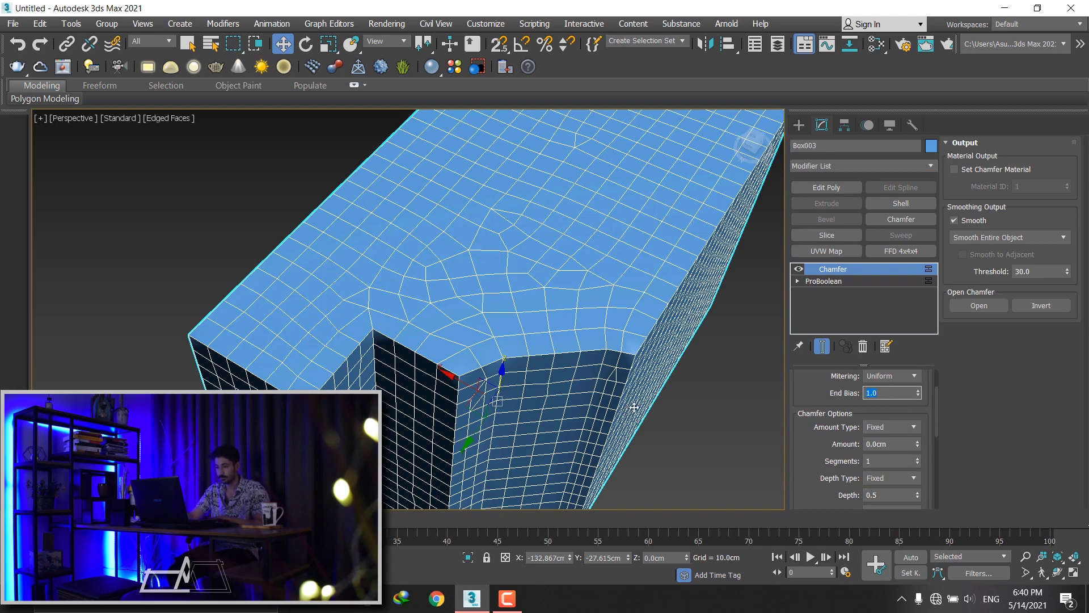
- Hide edged faces, settle on Uniform mitering after trying Quad and Tri, and set Amount 1.0 cm
key("F4")
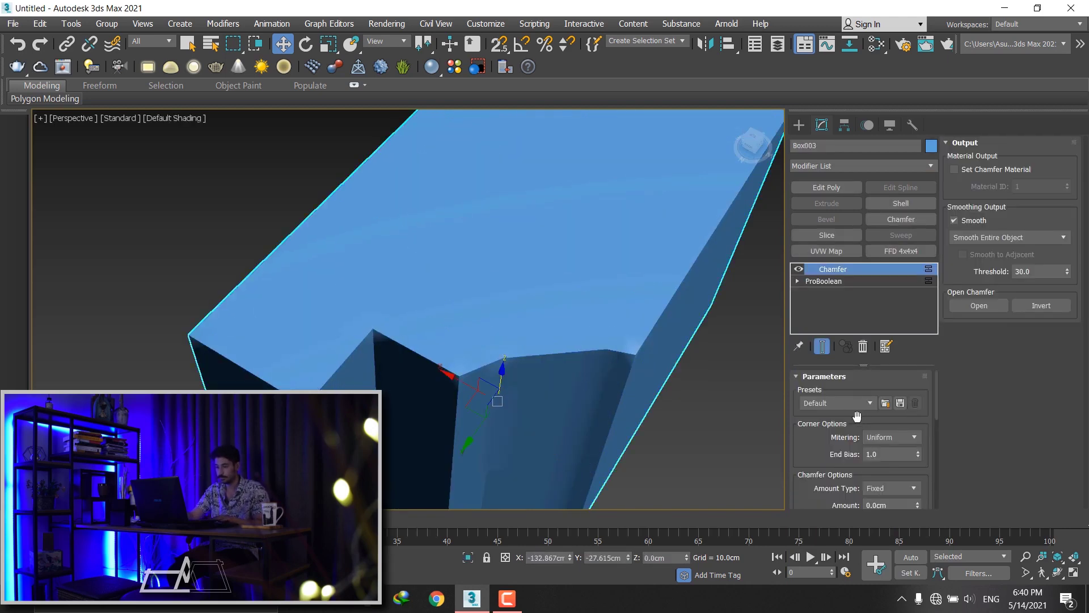
scroll(826, 418, "down", 3)
left_click(881, 387)
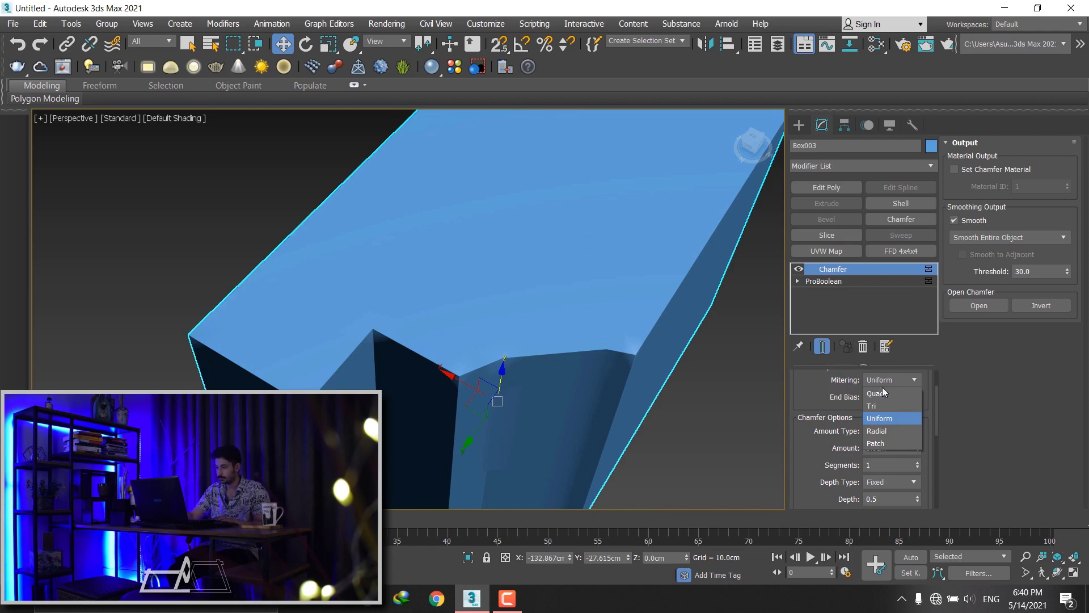
left_click(890, 396)
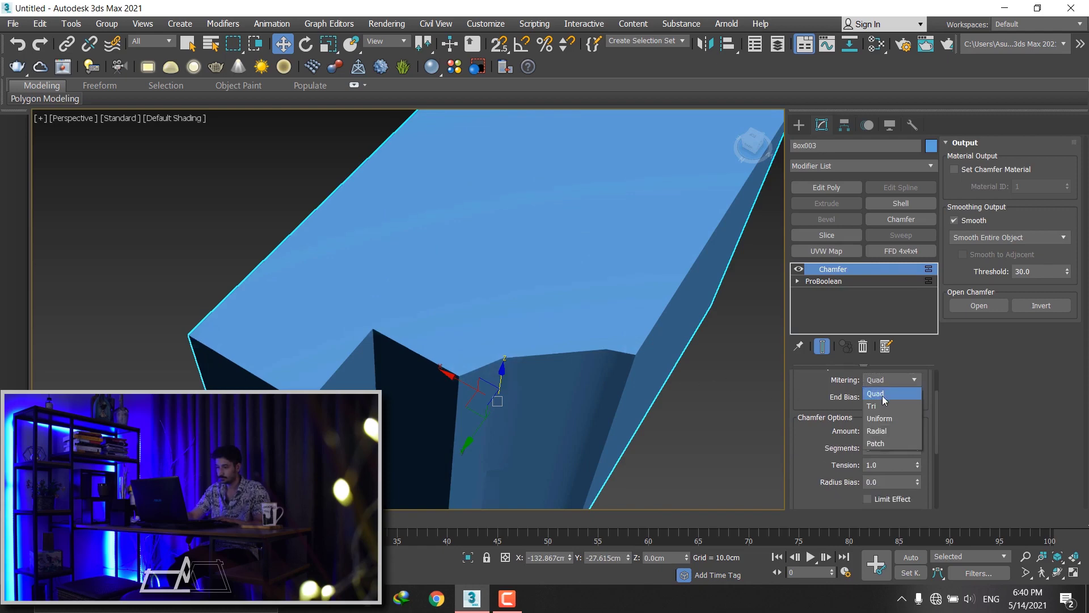
left_click(883, 405)
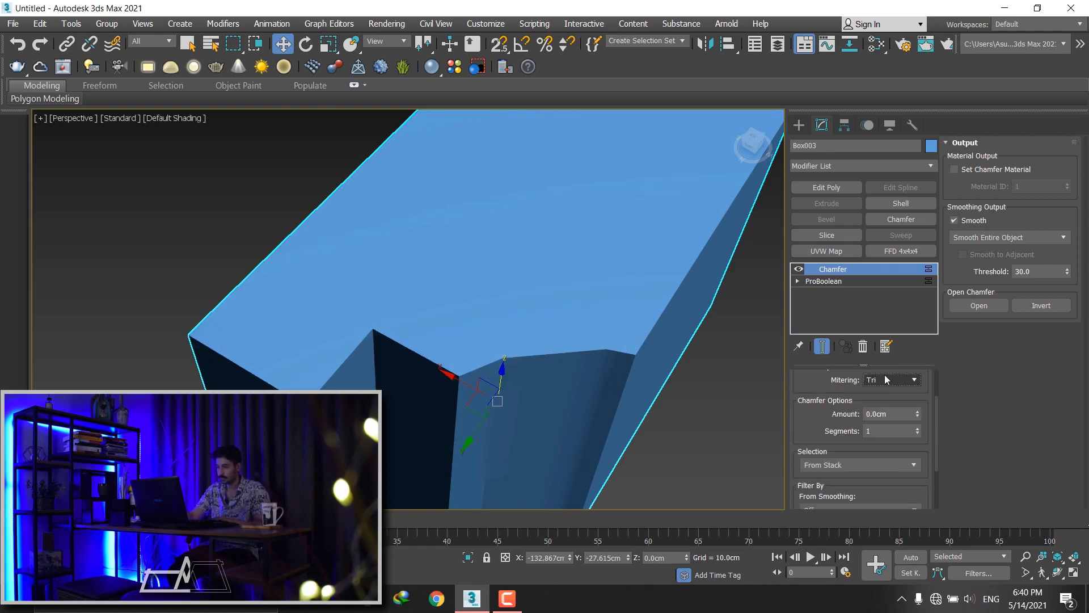
left_click(887, 380)
left_click(889, 414)
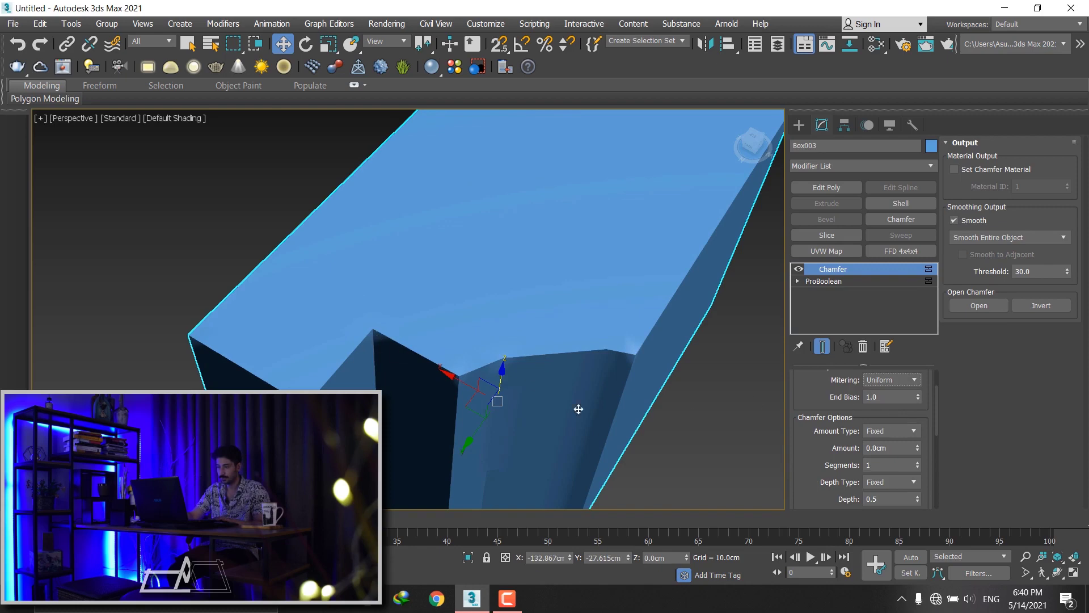
left_click(886, 448)
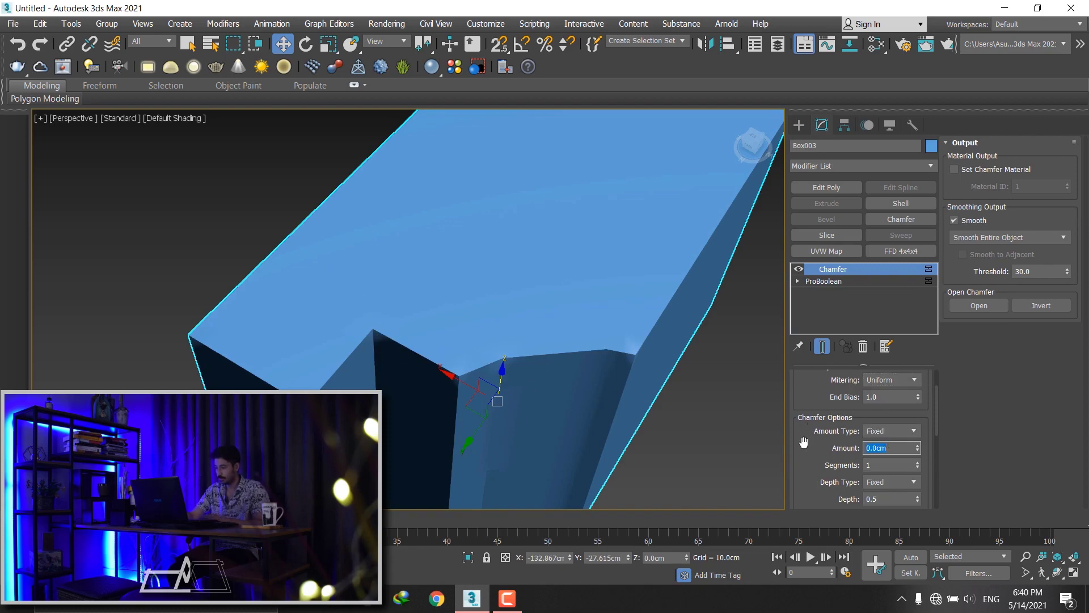
type("1")
key("Return")
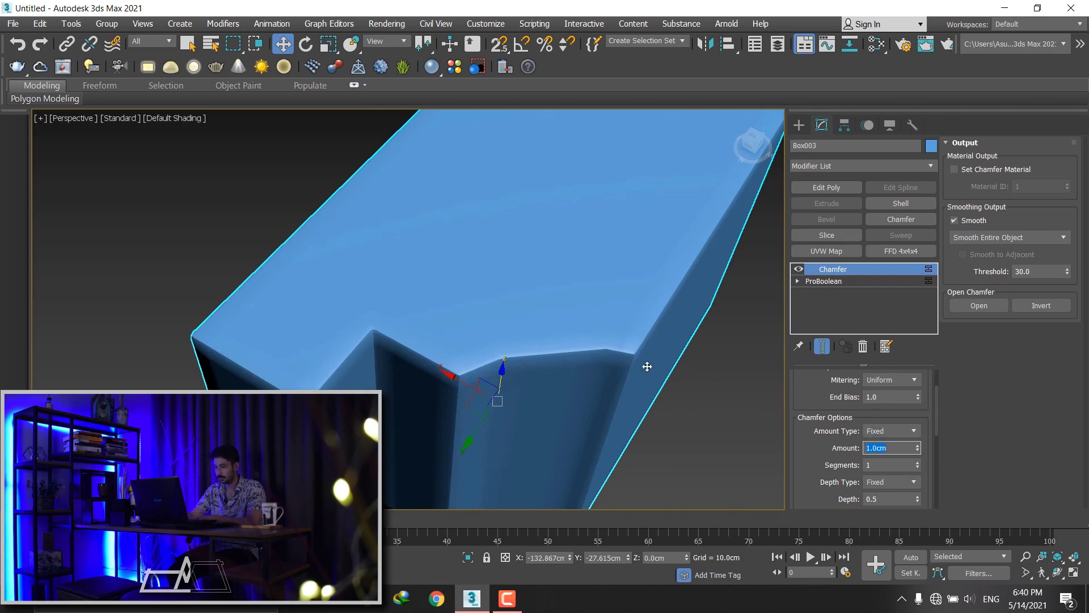
left_click(723, 404)
- Reselect Box003 with edged faces shown and nudge the chamfer depth up slightly
key("F4")
left_click(619, 345)
scroll(619, 345, "up", 2)
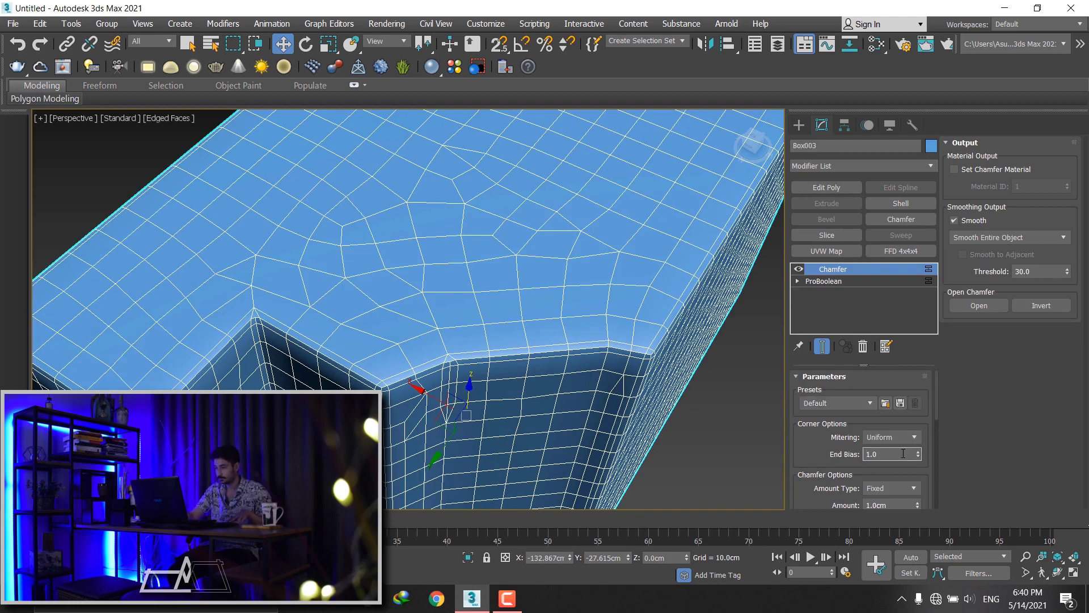
scroll(826, 483, "down", 2)
scroll(846, 454, "down", 2)
scroll(868, 426, "down", 1)
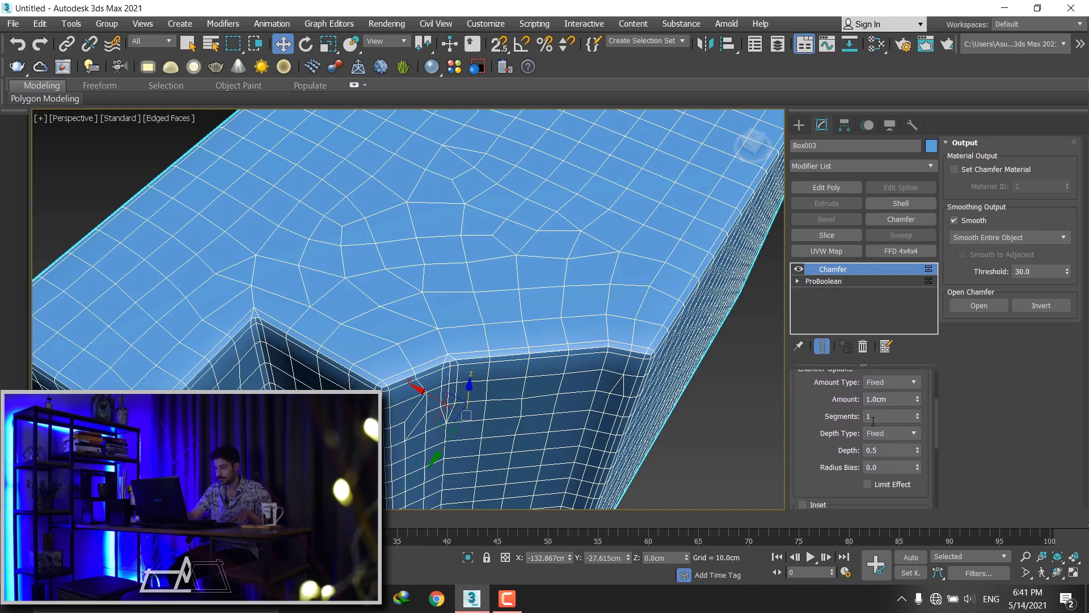
left_click(919, 447)
mouse_move(786, 457)
left_mouse_down()
mouse_move(793, 206)
mouse_move(793, 352)
left_mouse_up()
- Hide edged faces and orbit around the chamfered block to judge the rounded edges
middle_click_drag(624, 317, 592, 340, "alt")
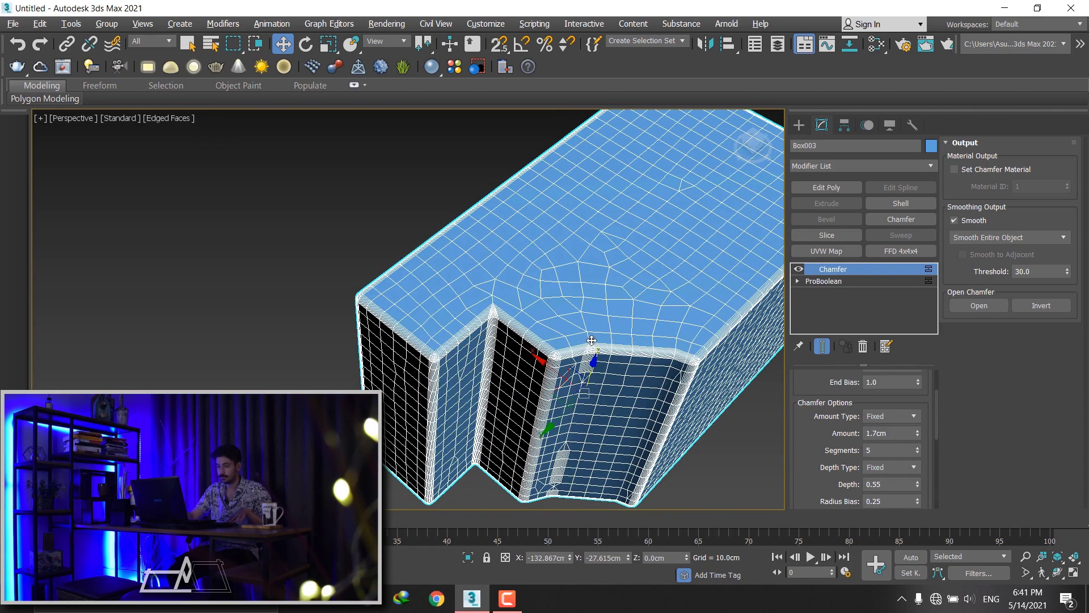
key("F4")
scroll(584, 335, "up", 3)
scroll(590, 307, "up", 3)
scroll(618, 296, "up", 2)
middle_click_drag(636, 297, 647, 295, "alt")
scroll(648, 295, "down", 3)
scroll(582, 302, "down", 2)
mouse_move(550, 290)
middle_mouse_down("alt")
mouse_move(613, 288)
mouse_move(602, 261)
middle_mouse_up("alt")
scroll(604, 250, "up", 3)
scroll(609, 238, "up", 2)
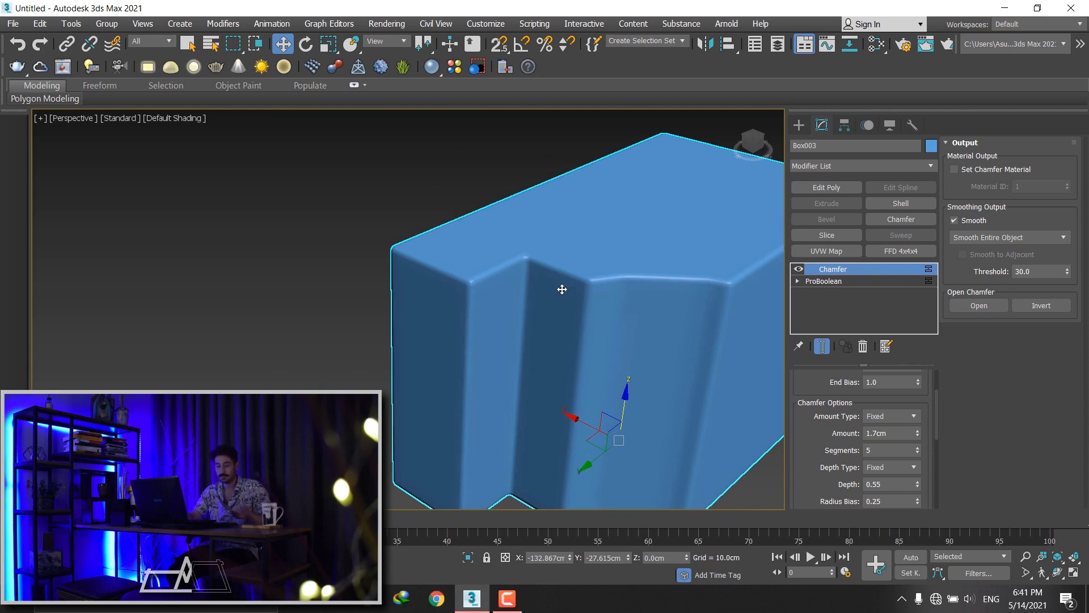
right_click(844, 267)
- Delete the Chamfer modifier from Box003's stack and show edged faces again
left_click(844, 285)
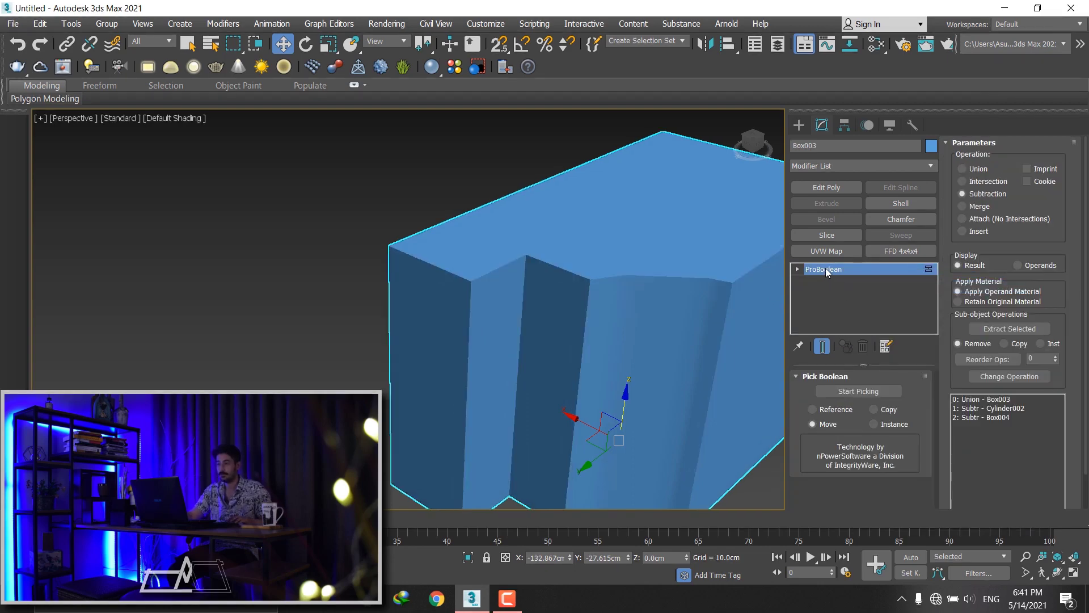
key("F4")
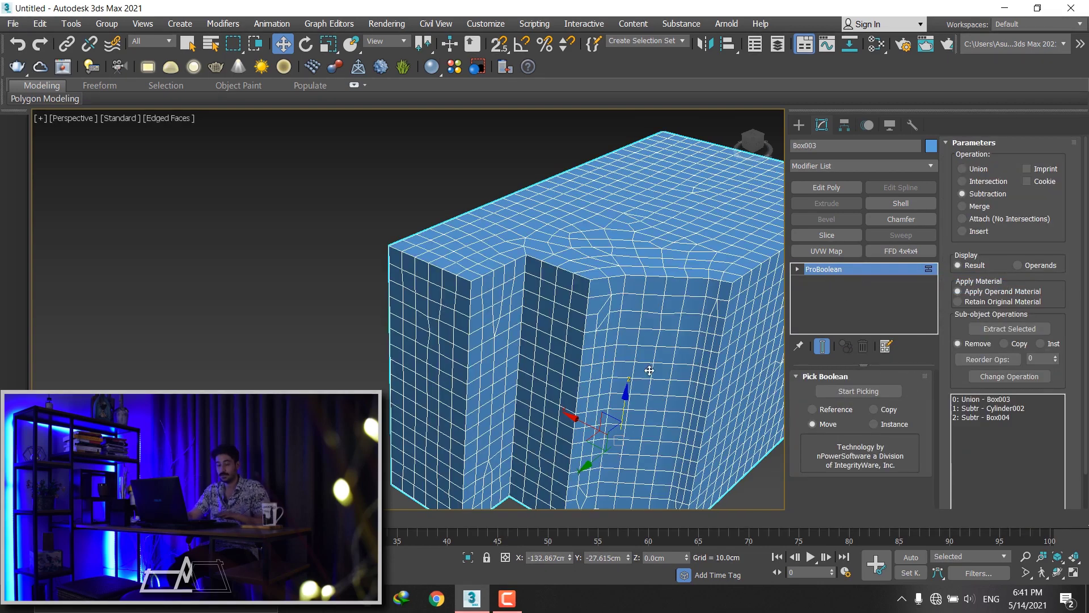
scroll(482, 216, "up", 1)
scroll(522, 250, "up", 1)
scroll(556, 283, "up", 1)
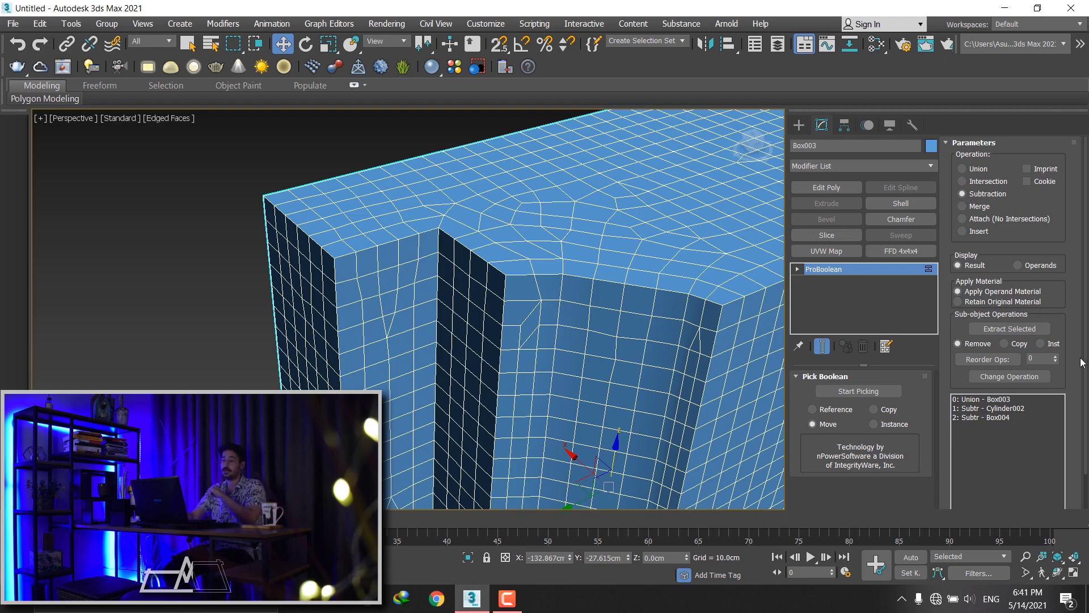
scroll(1064, 303, "down", 2)
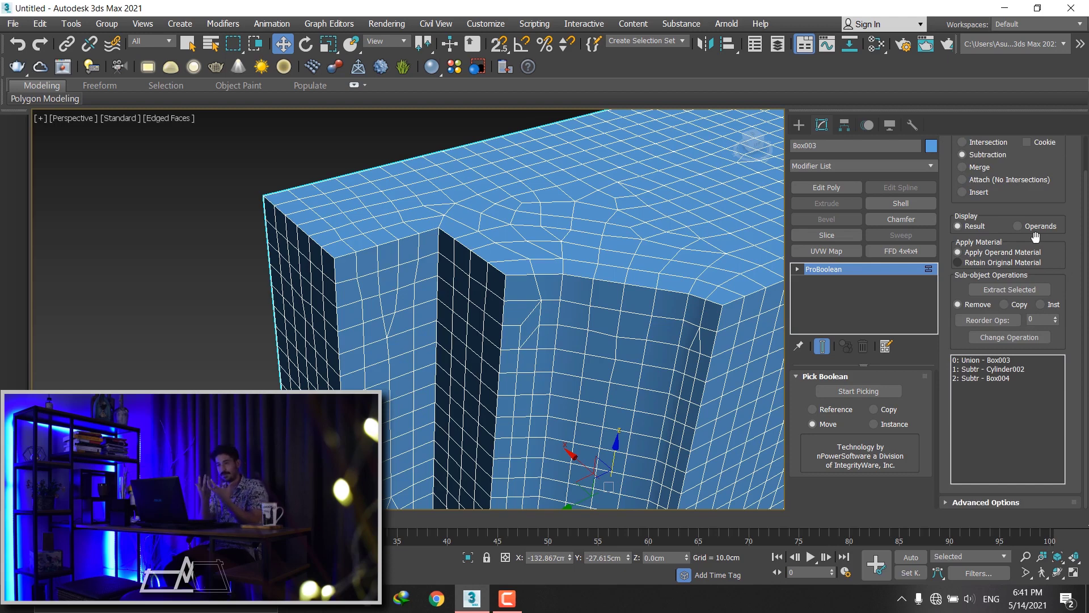
- Orbit, pan and zoom around the notched box to inspect its sharp cuts
mouse_move(602, 278)
middle_mouse_down("alt")
mouse_move(382, 340)
mouse_move(402, 300)
middle_mouse_up("alt")
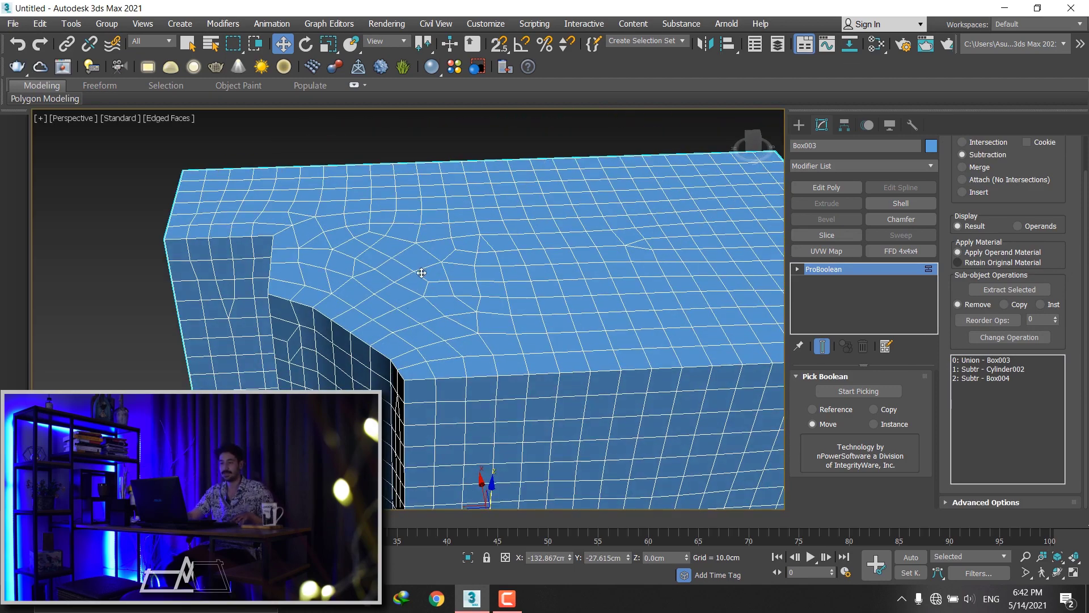
scroll(422, 273, "up", 3)
scroll(446, 329, "up", 2)
scroll(530, 253, "down", 3)
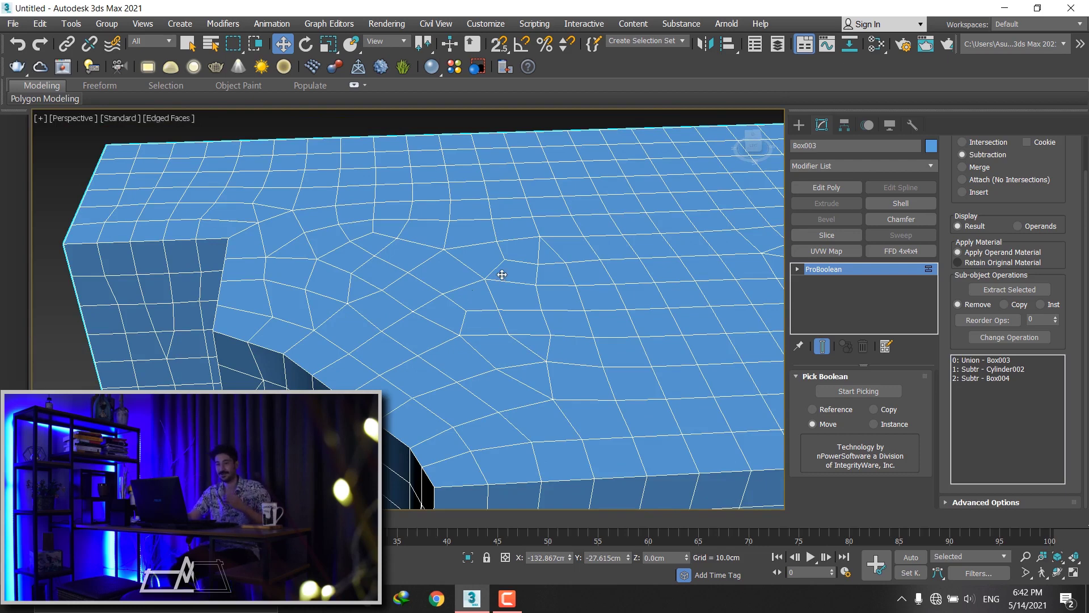
scroll(483, 276, "down", 2)
scroll(498, 382, "up", 2)
middle_click_drag(498, 369, 465, 373)
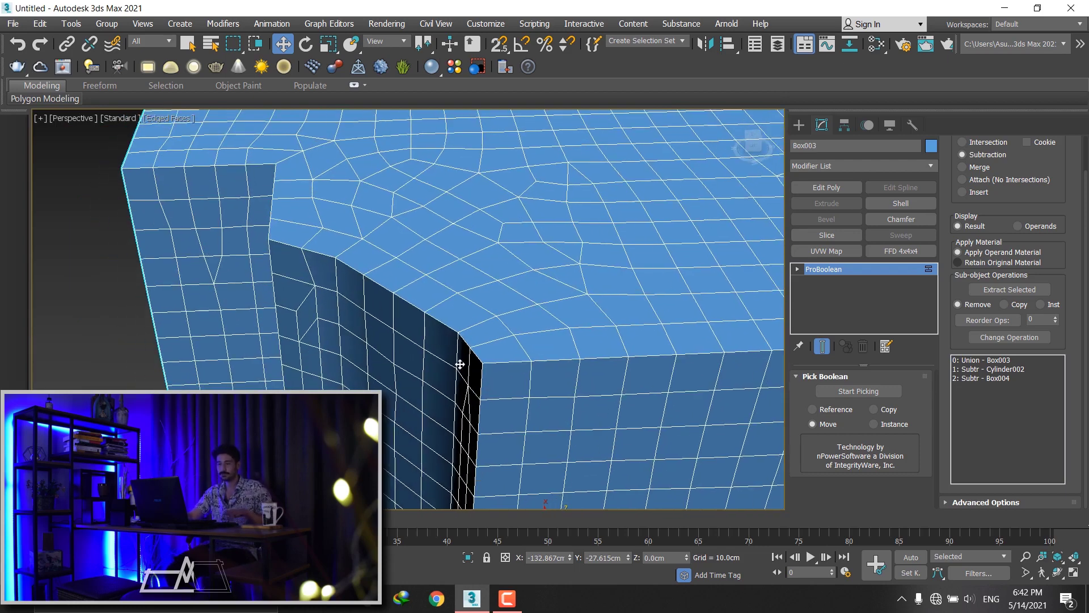
middle_click_drag(497, 341, 564, 360)
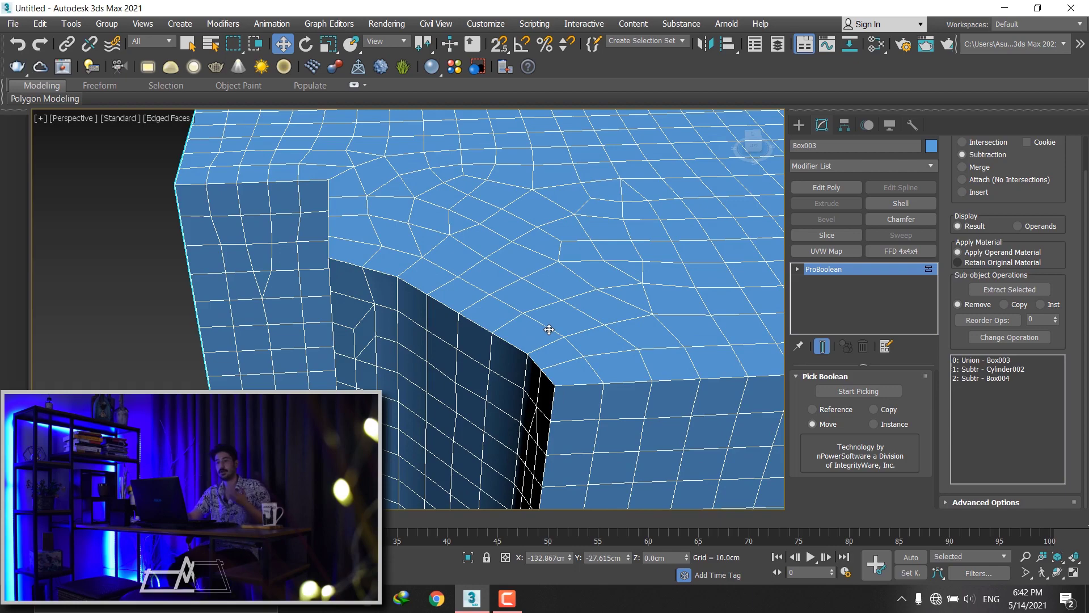
scroll(549, 329, "down", 3)
scroll(474, 329, "down", 3)
scroll(522, 318, "down", 2)
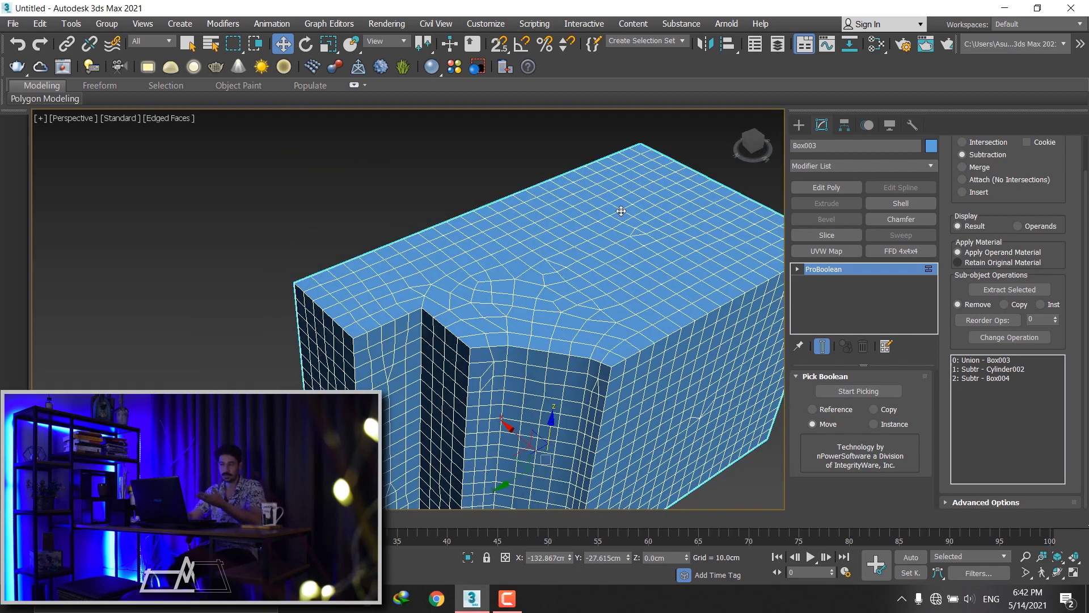
scroll(625, 221, "up", 5)
mouse_move(628, 228)
middle_mouse_down()
mouse_move(664, 275)
mouse_move(502, 338)
middle_mouse_up()
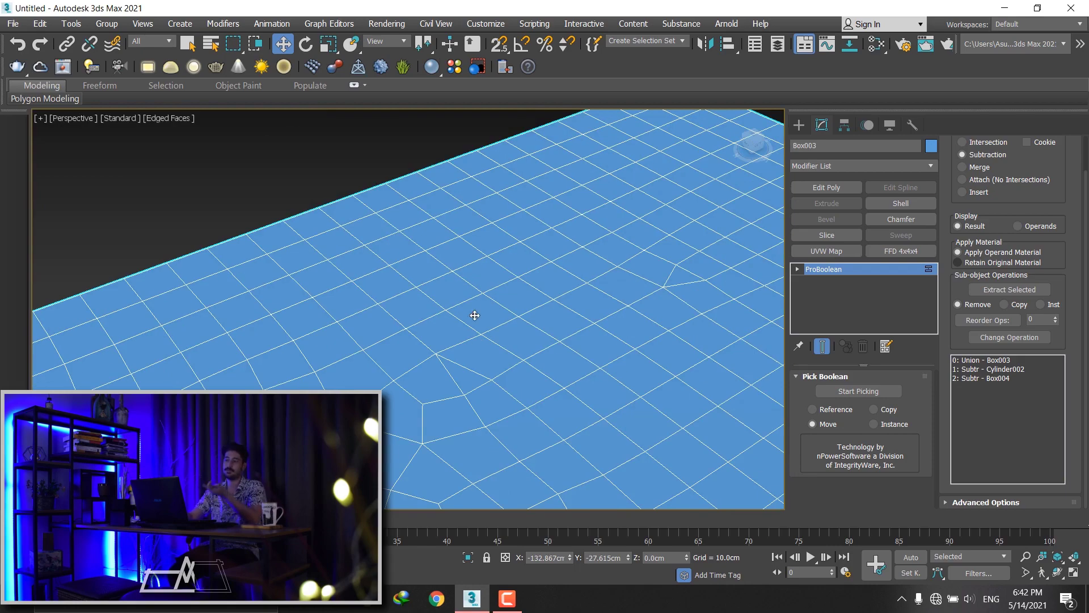
scroll(474, 316, "down", 4)
scroll(498, 319, "up", 4)
scroll(502, 337, "down", 3)
scroll(664, 306, "down", 2)
scroll(674, 290, "up", 3)
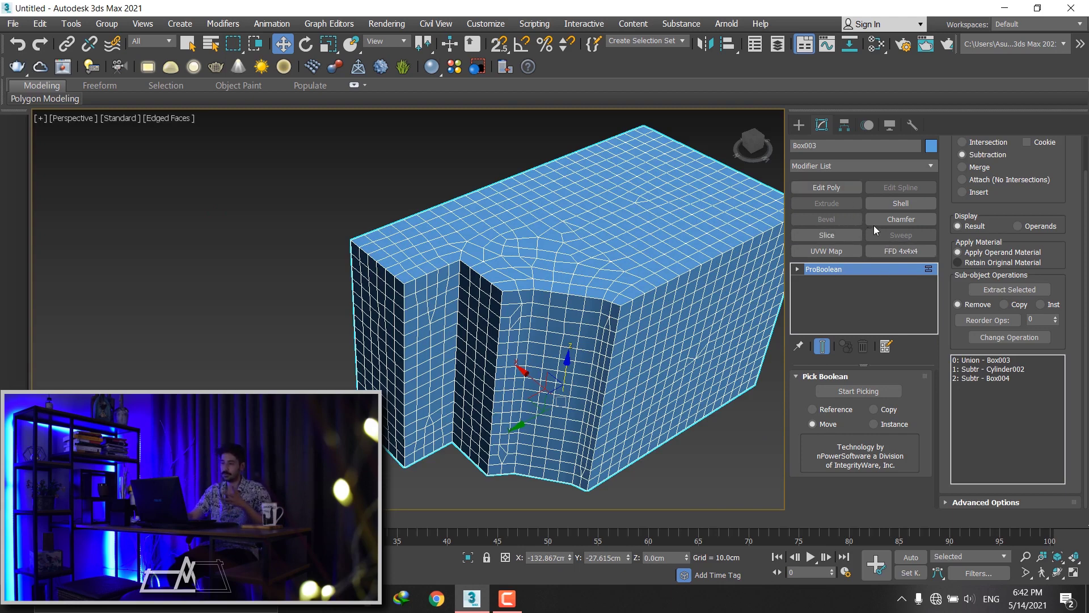
- Add an FFD 4x4x4 modifier and raise a group of top control points to bulge the top
left_click(890, 251)
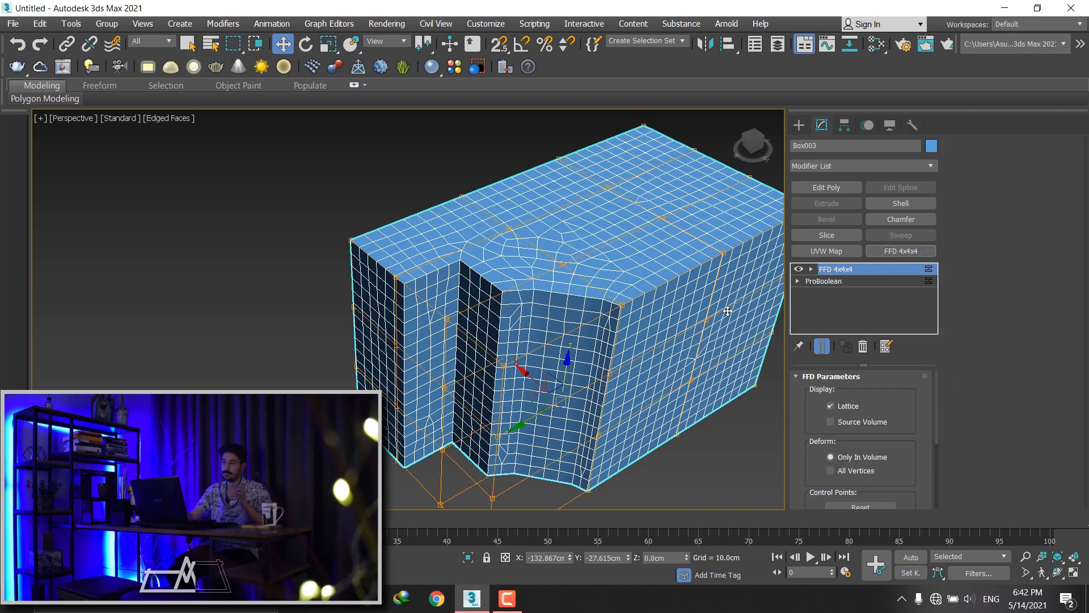
middle_click_drag(662, 294, 641, 237, "alt")
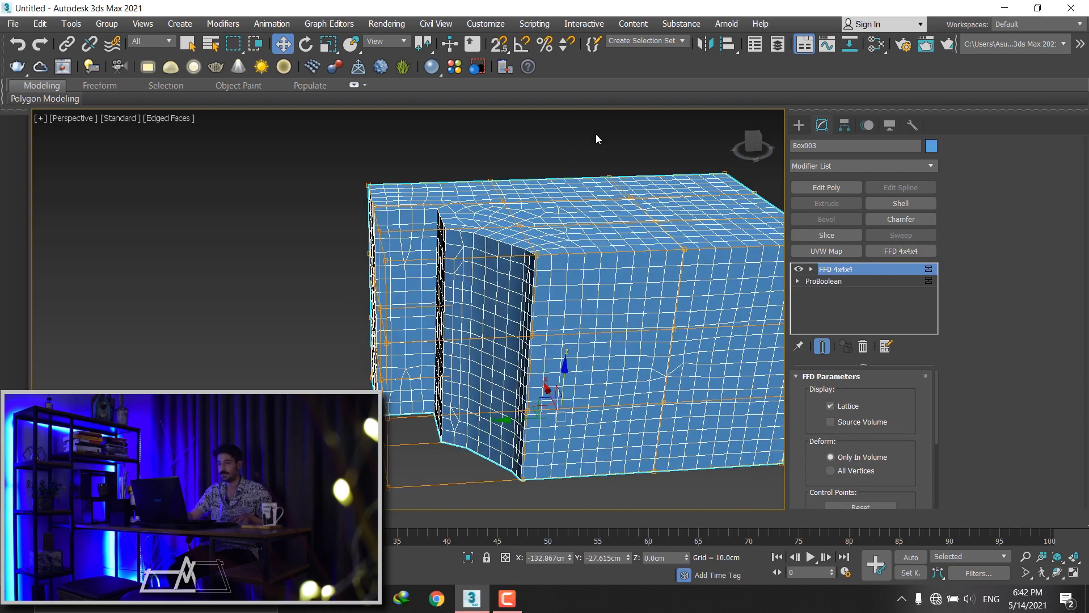
left_click(812, 270)
left_click(839, 281)
left_click_drag(635, 195, 635, 195)
middle_click_drag(635, 195, 652, 168, "alt")
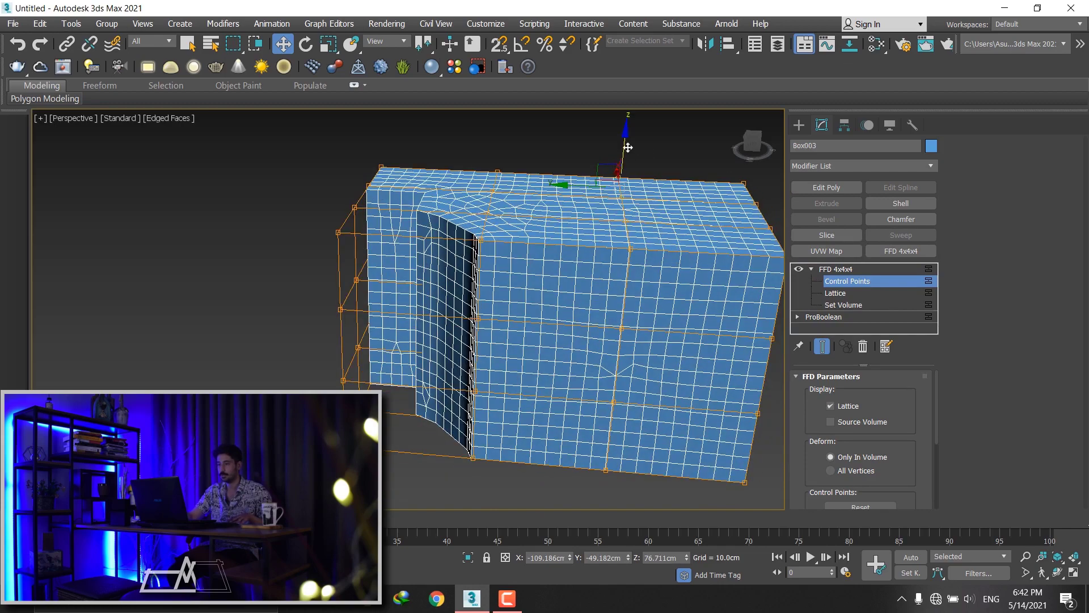
left_click_drag(628, 147, 627, 116)
- Pull a front lattice control point left to bulge the box's front face
scroll(668, 232, "up", 5)
mouse_move(668, 231)
middle_mouse_down("alt")
mouse_move(757, 223)
mouse_move(600, 273)
middle_mouse_up("alt")
middle_click_drag(635, 311, 571, 288, "alt")
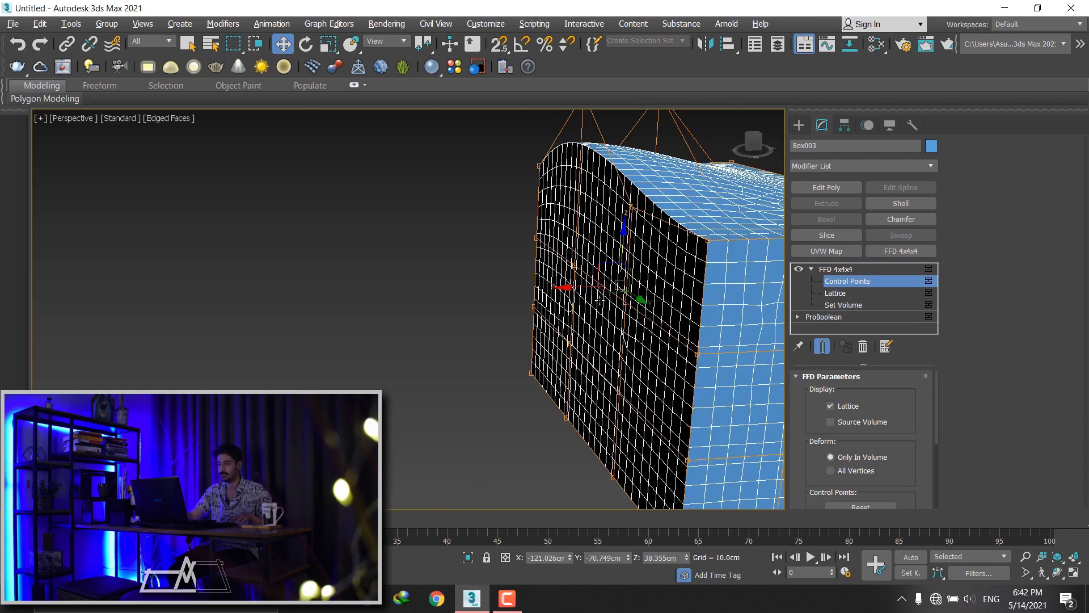
left_click(576, 264)
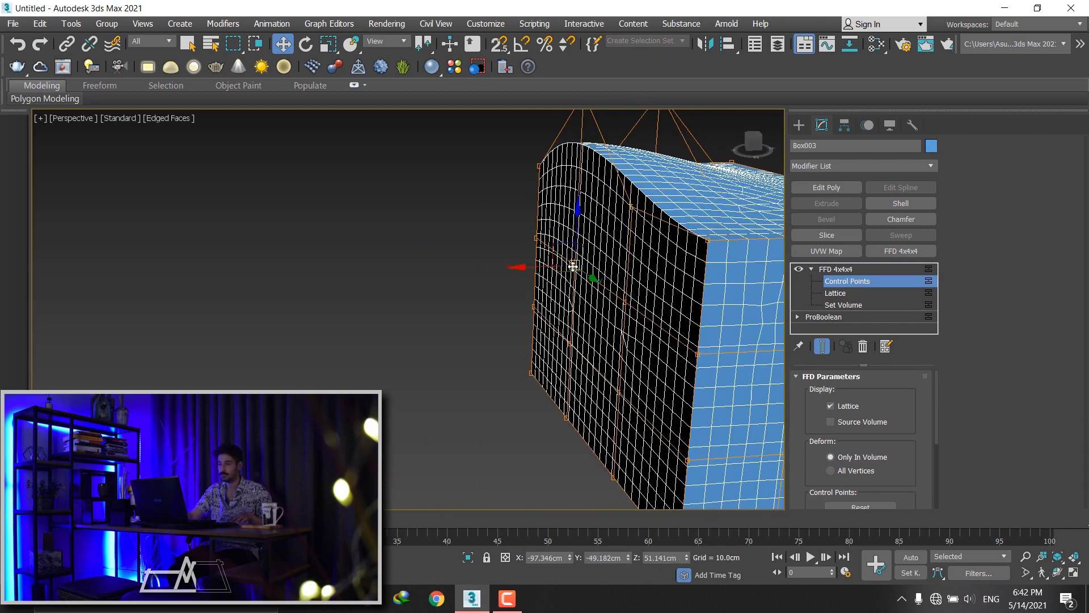
left_click_drag(559, 267, 324, 274)
mouse_move(324, 275)
middle_mouse_down("alt")
mouse_move(612, 291)
mouse_move(608, 277)
middle_mouse_up("alt")
- Stretch a corner lattice control point outward up and to the left
scroll(608, 276, "down", 5)
middle_click_drag(416, 258, 423, 303, "alt")
left_click(381, 256)
left_click_drag(390, 268, 365, 278)
mouse_move(364, 278)
middle_mouse_down("alt")
mouse_move(489, 273)
mouse_move(591, 296)
middle_mouse_up("alt")
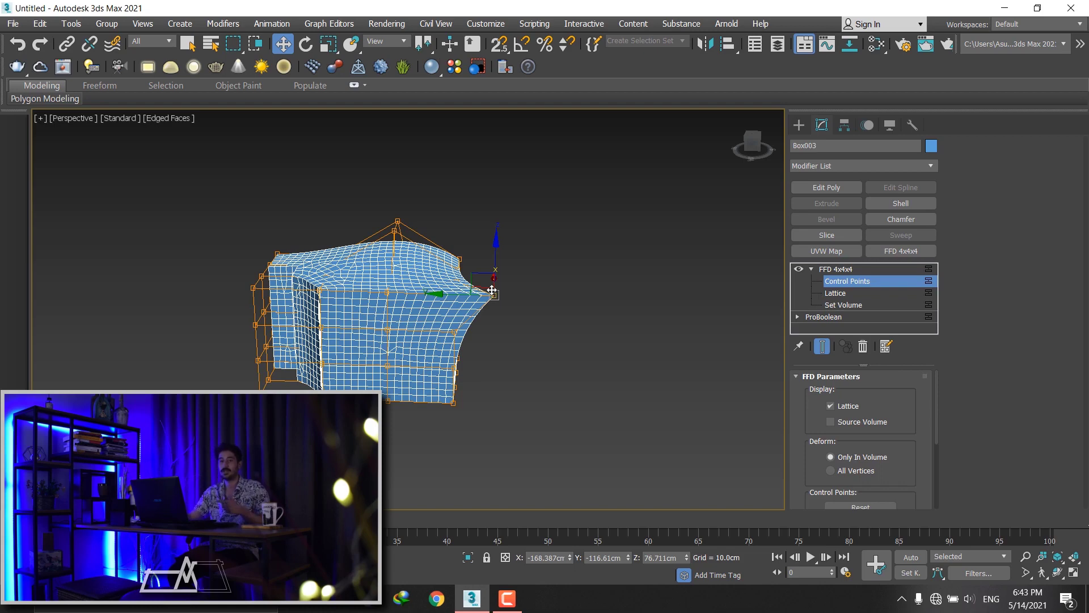
- Delete the deformed box and draw a new long box, Box003
key("Delete")
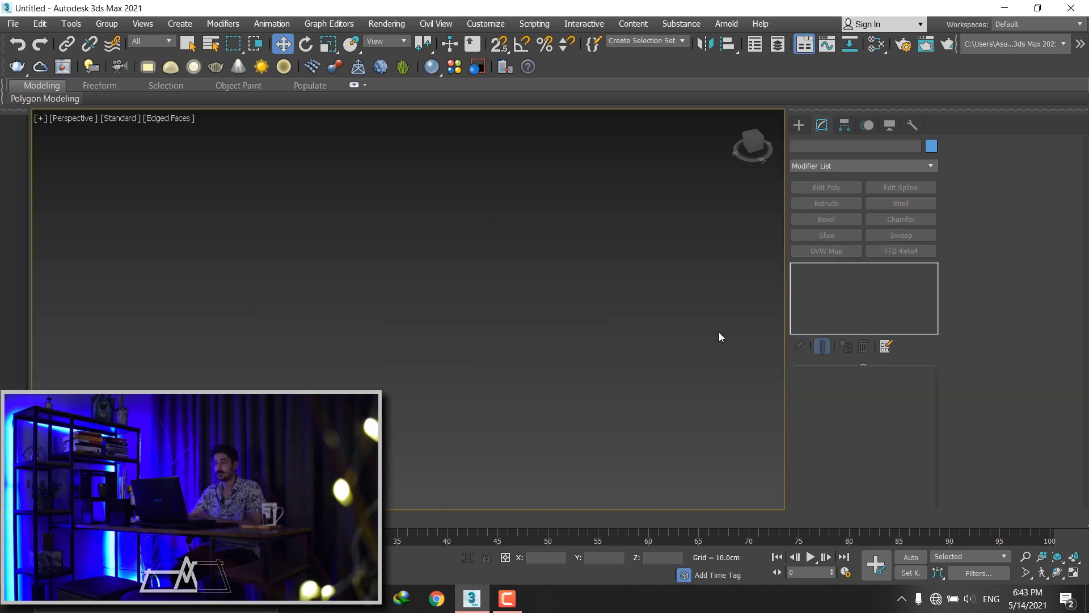
left_click(797, 127)
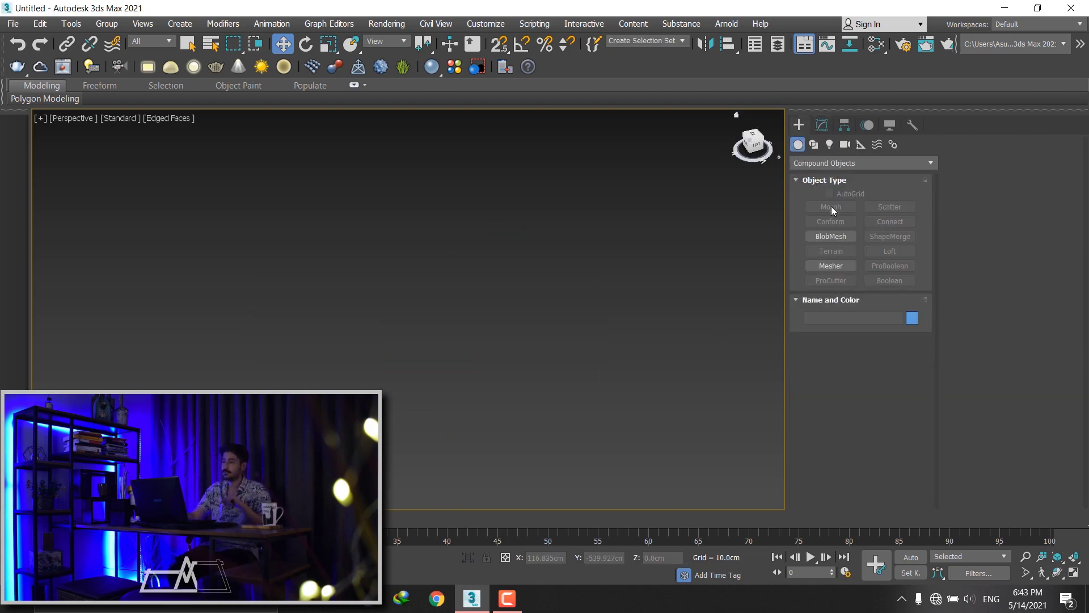
left_click(818, 163)
left_click(831, 207)
left_click_drag(227, 437, 700, 408)
left_click(672, 249)
- Draw a cylinder overlapping the long box's end and lower it slightly along Z
scroll(667, 242, "down", 5)
left_click(828, 221)
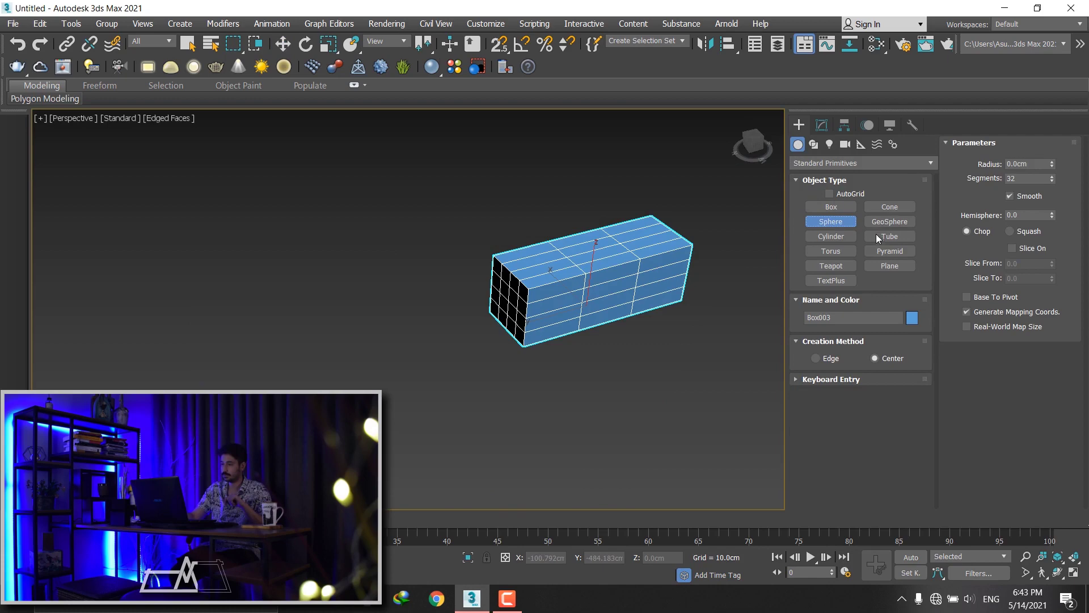
left_click(831, 236)
left_click(530, 362)
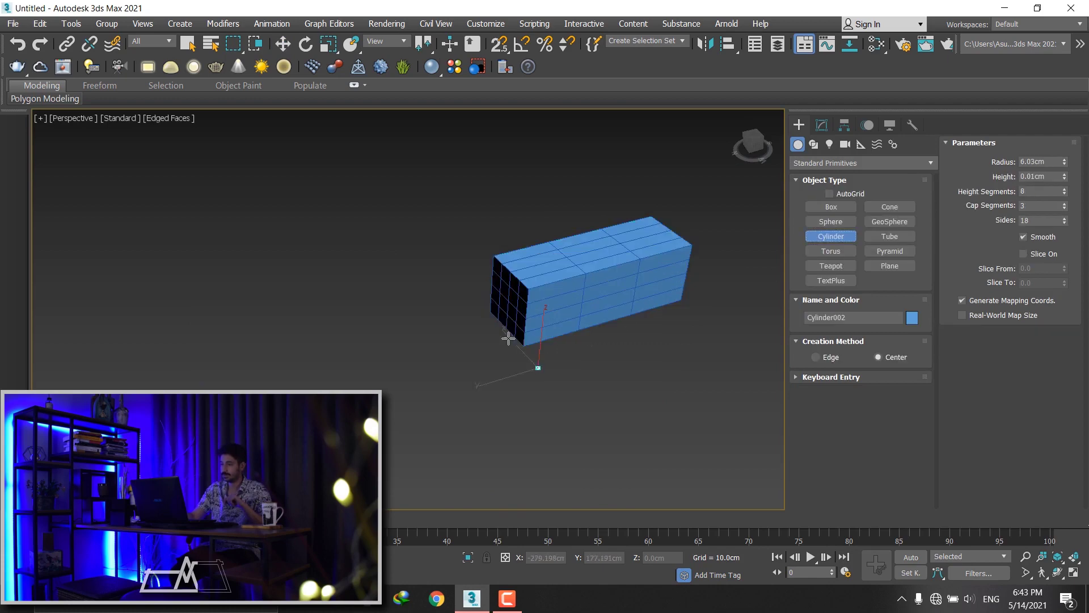
left_click_drag(530, 361, 601, 397)
left_click(544, 259)
key("w")
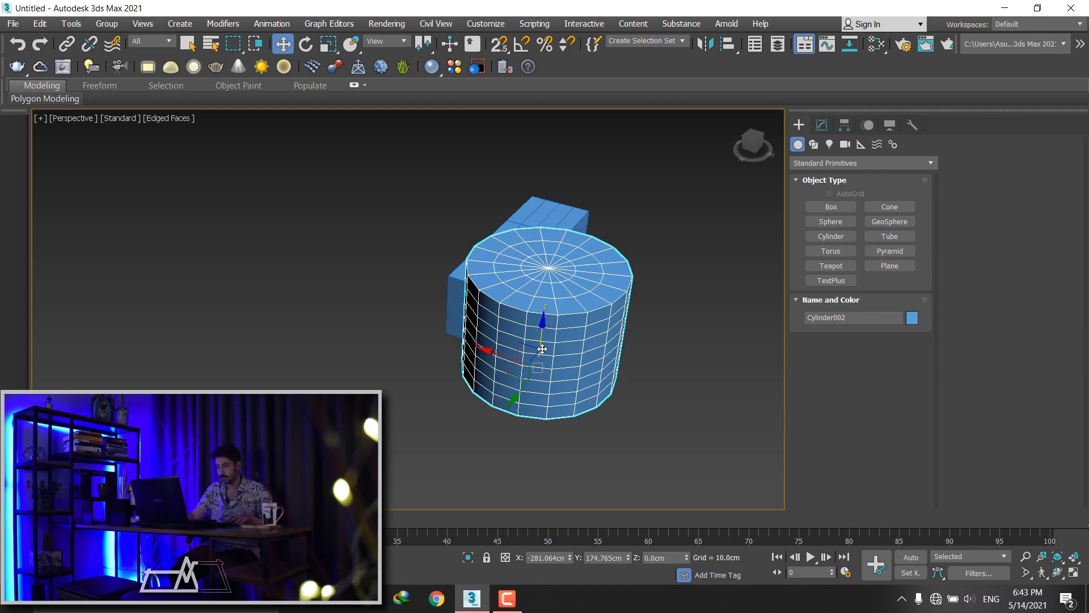
left_click_drag(543, 349, 543, 363)
- Check the long box's dimensions and orbit around the box and cylinder
middle_click_drag(544, 363, 588, 312, "alt")
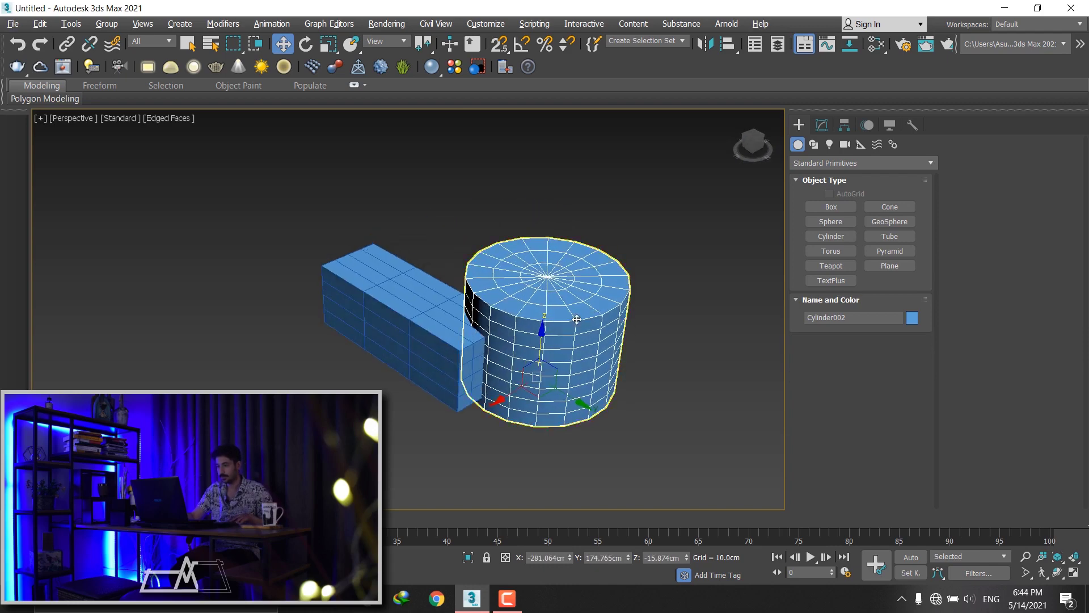
left_click(431, 304)
left_click(822, 126)
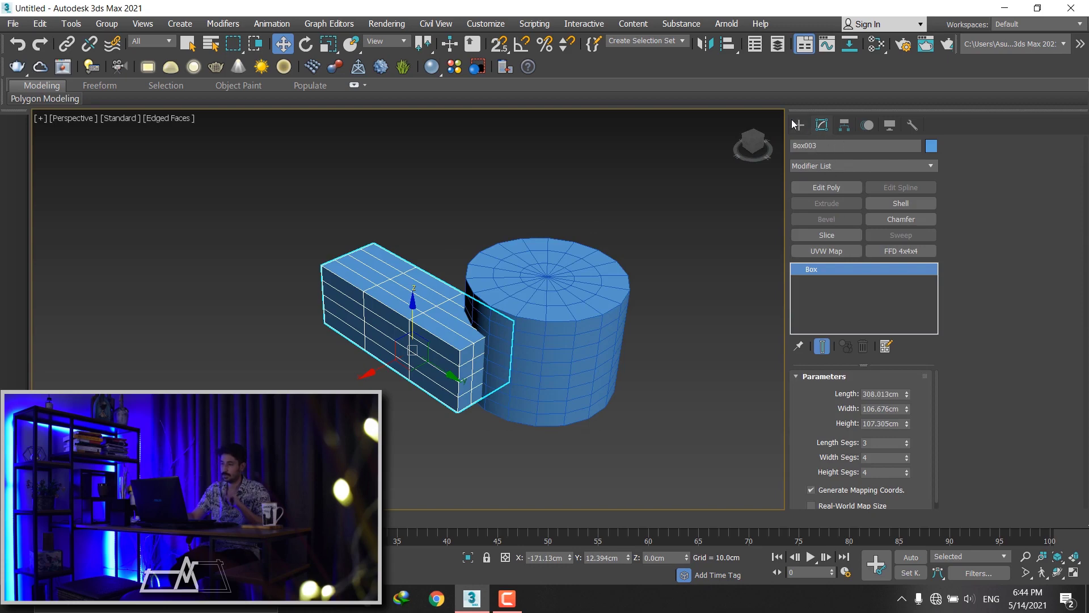
left_click(571, 321)
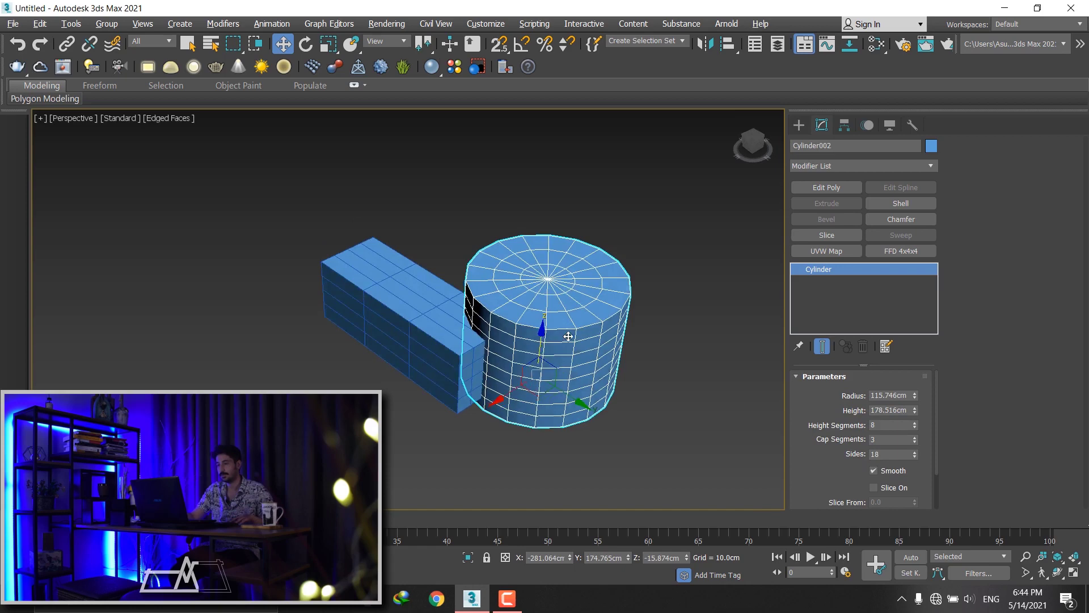
middle_click_drag(566, 323, 535, 408, "alt")
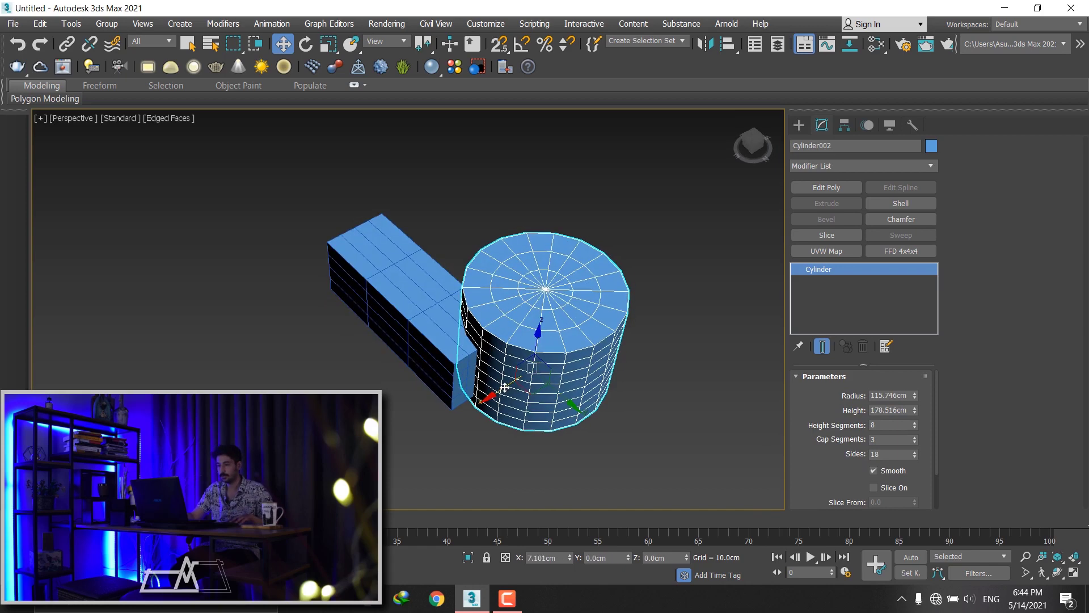
mouse_move(511, 391)
middle_mouse_down("alt")
mouse_move(575, 331)
mouse_move(569, 314)
middle_mouse_up("alt")
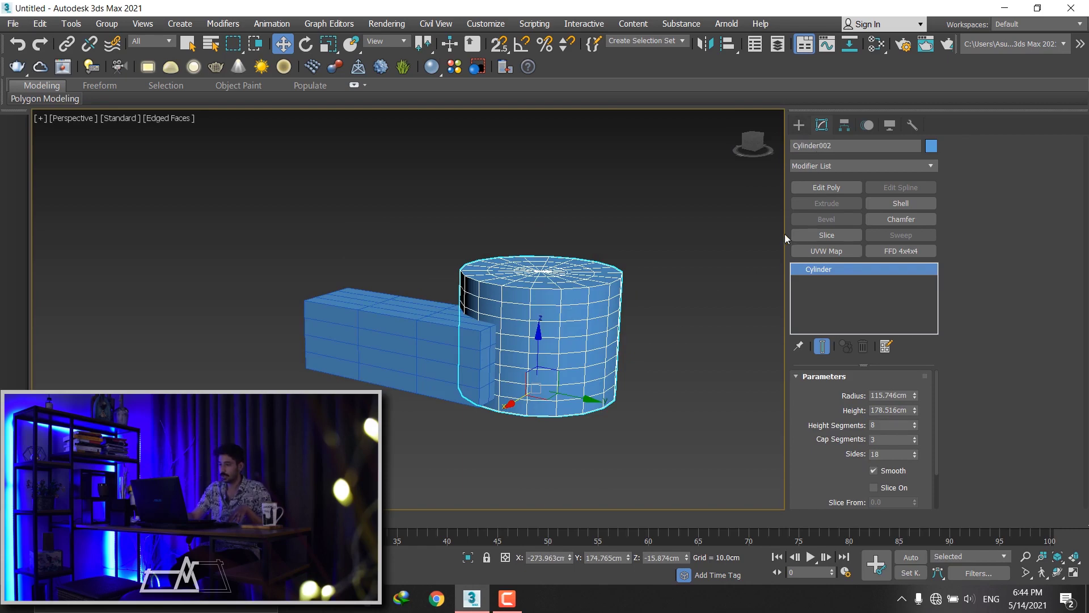
- With AutoGrid on, draw the tall small Box004 on top of the cylinder
left_click(799, 126)
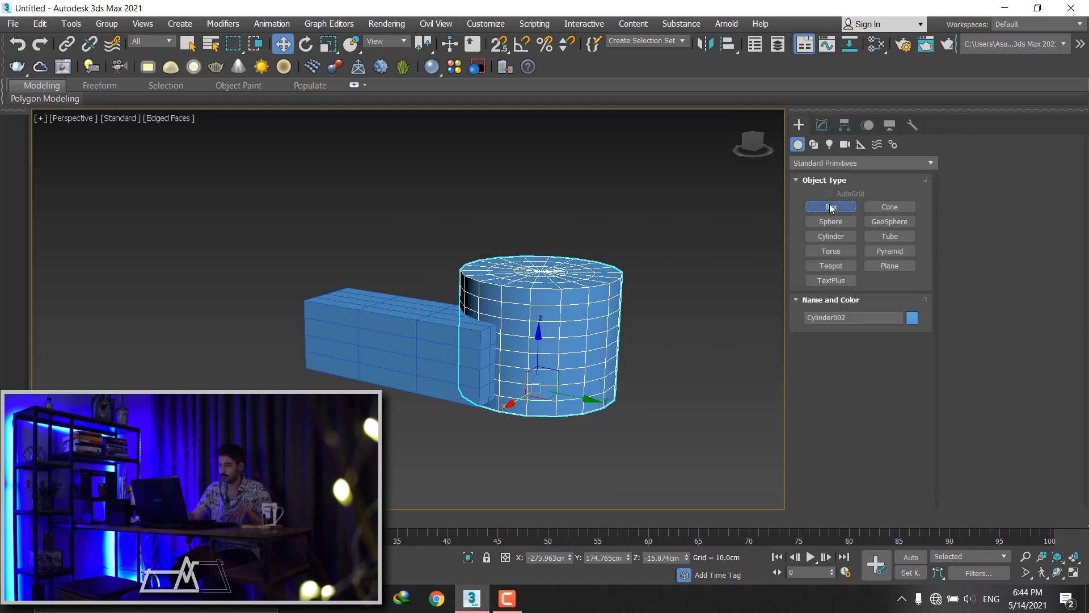
left_click(830, 208)
middle_click_drag(567, 329, 568, 312, "alt")
left_click(830, 194)
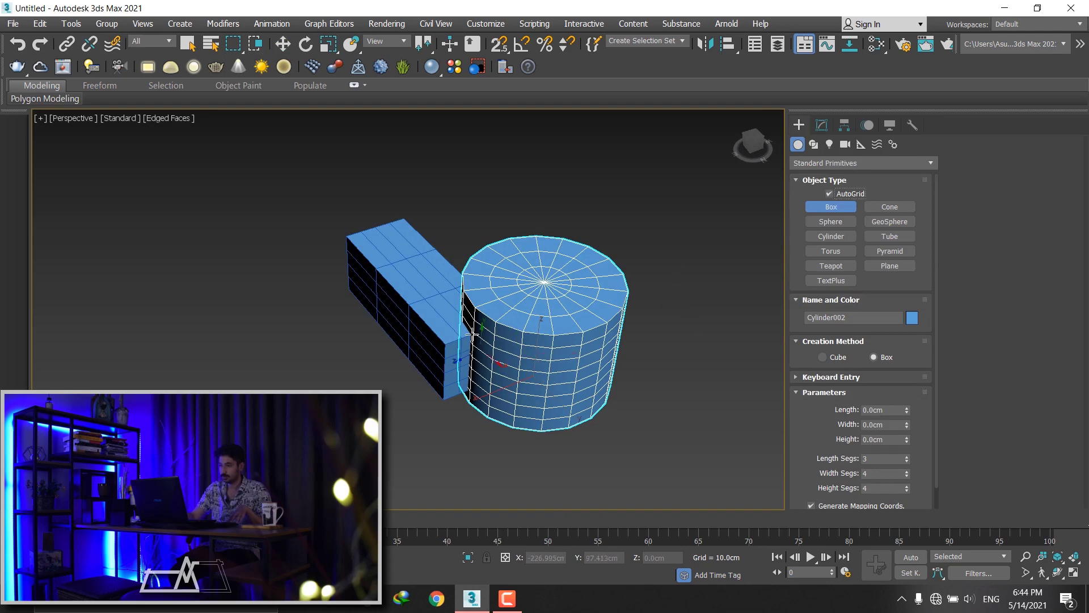
left_click_drag(480, 348, 553, 328)
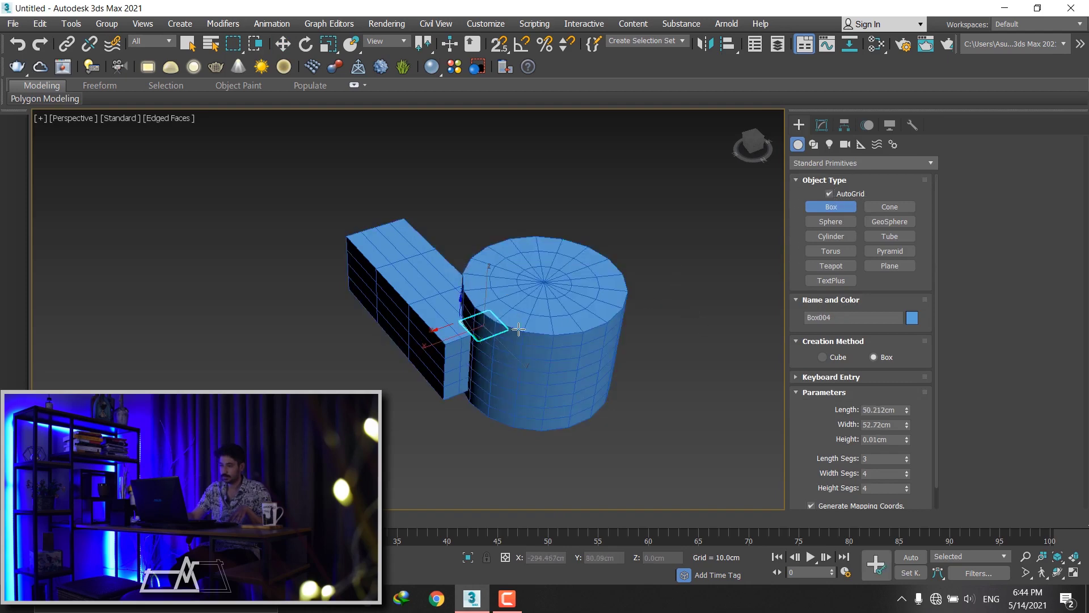
left_click(562, 233)
middle_click_drag(562, 233, 562, 293, "alt")
- Move Box004 onto the seam between the long box and the cylinder
key("w")
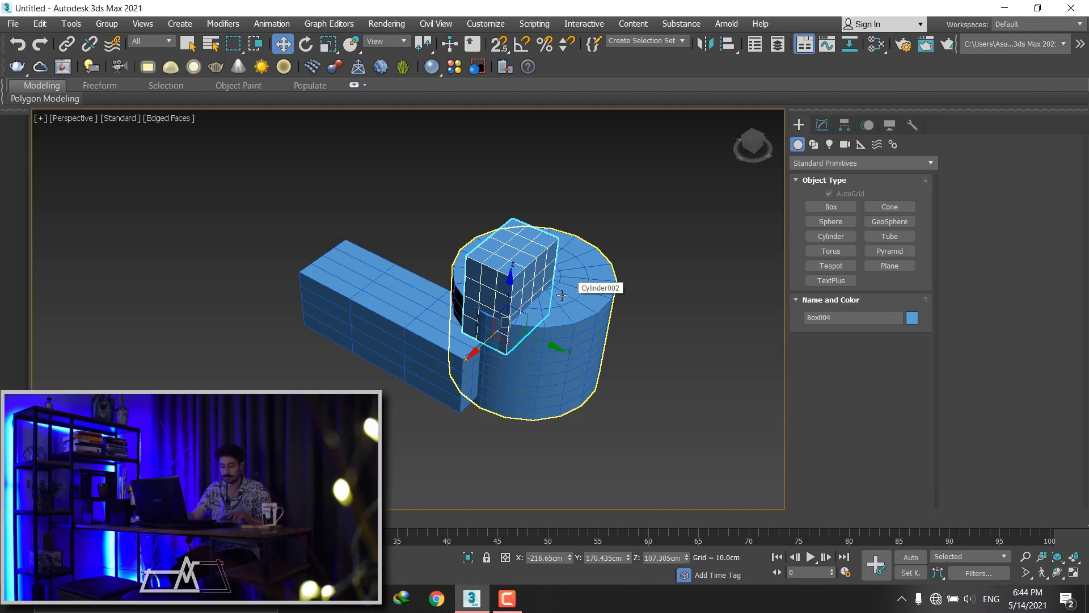
left_click_drag(515, 341, 486, 329)
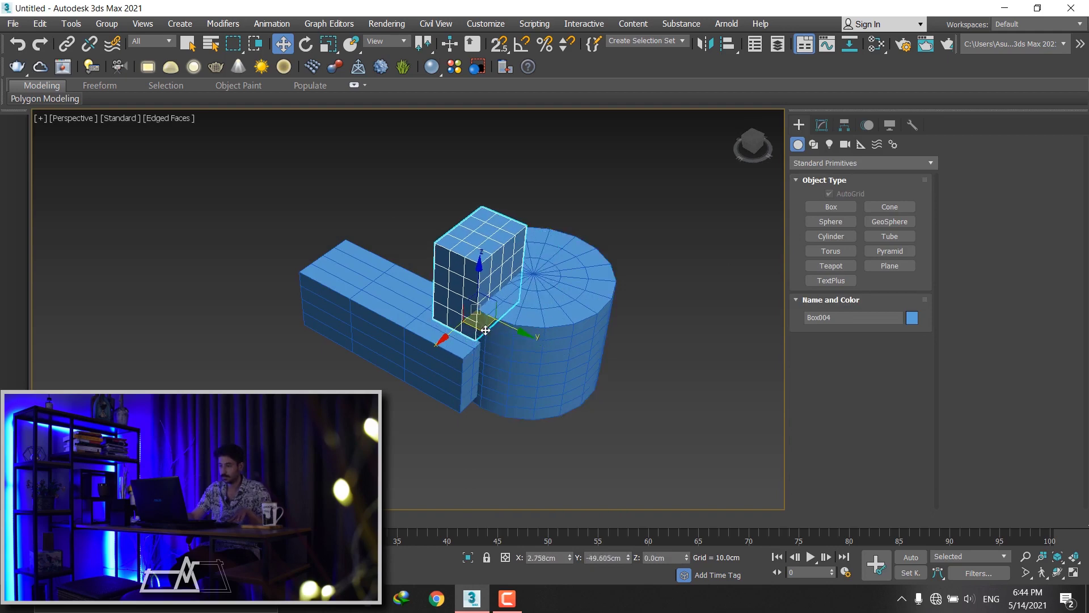
left_click_drag(486, 330, 475, 304)
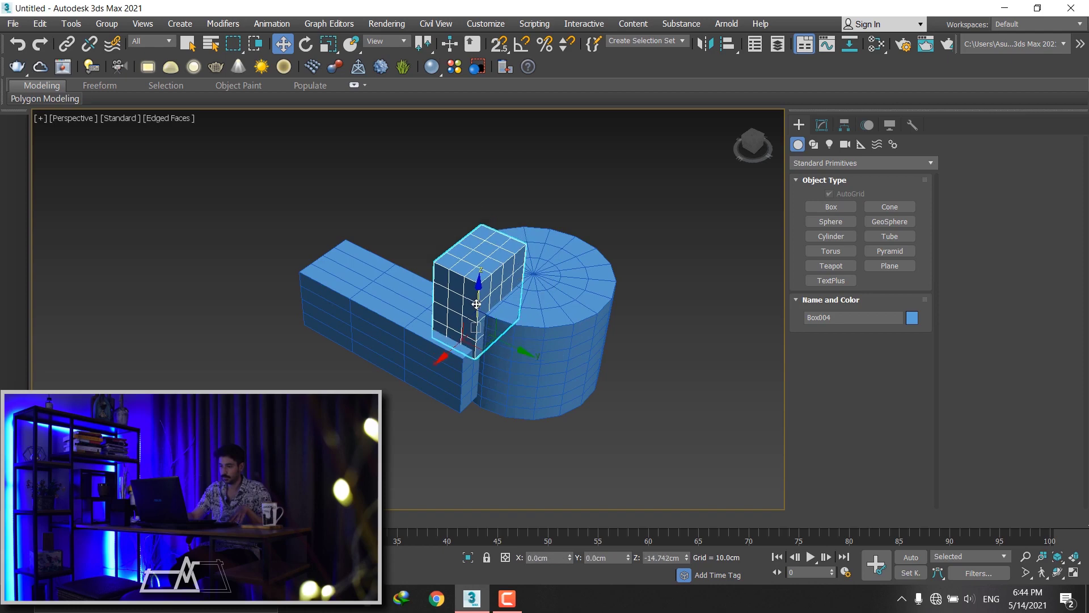
middle_click_drag(475, 304, 499, 335, "alt")
left_click_drag(496, 339, 512, 339)
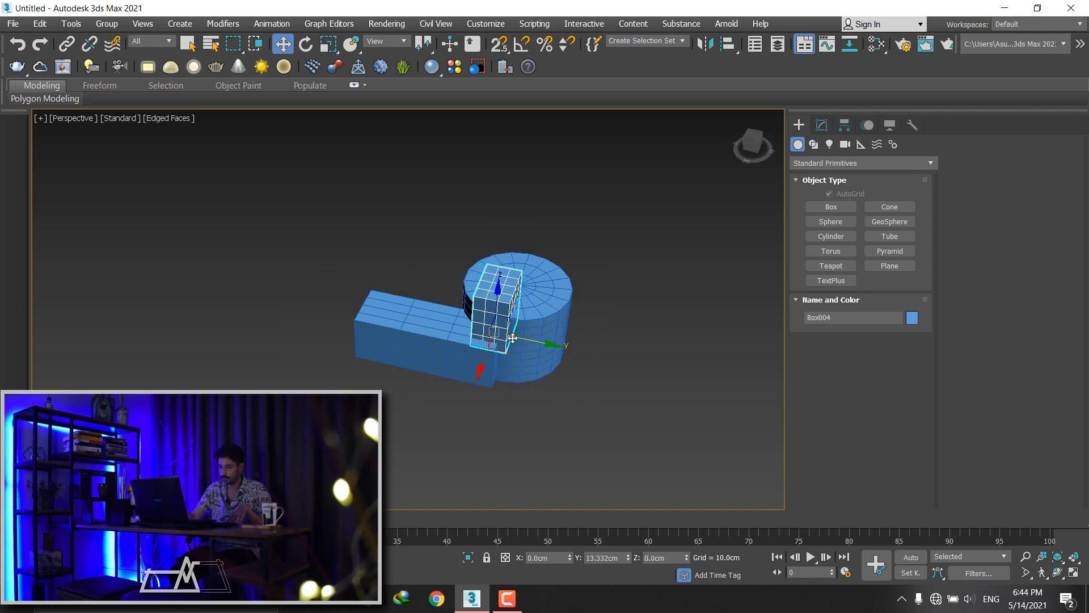
scroll(513, 338, "up", 5)
middle_click_drag(513, 338, 539, 352, "alt")
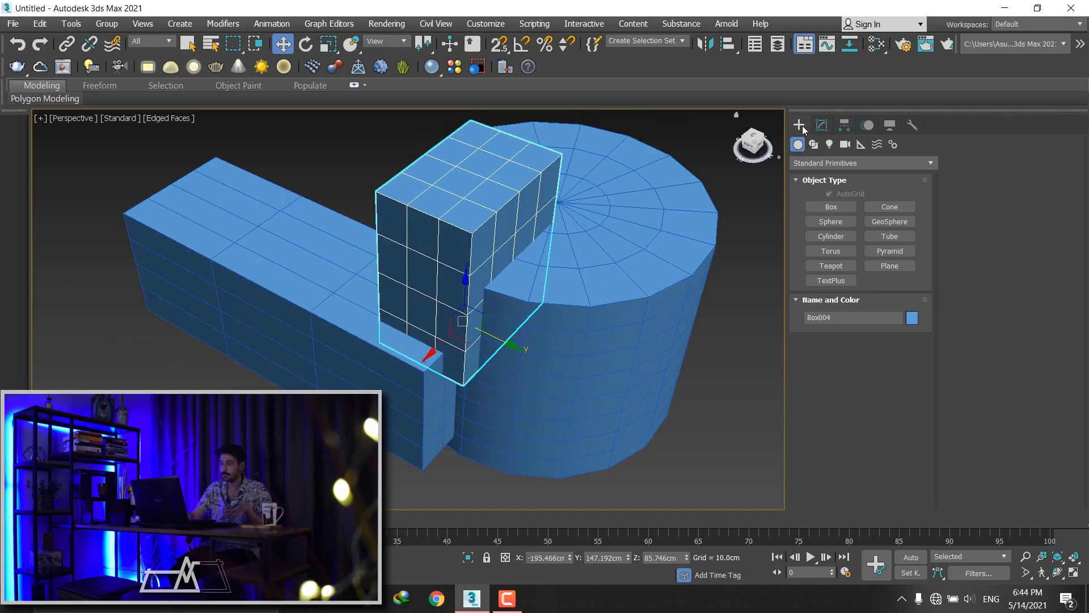
left_click(187, 306)
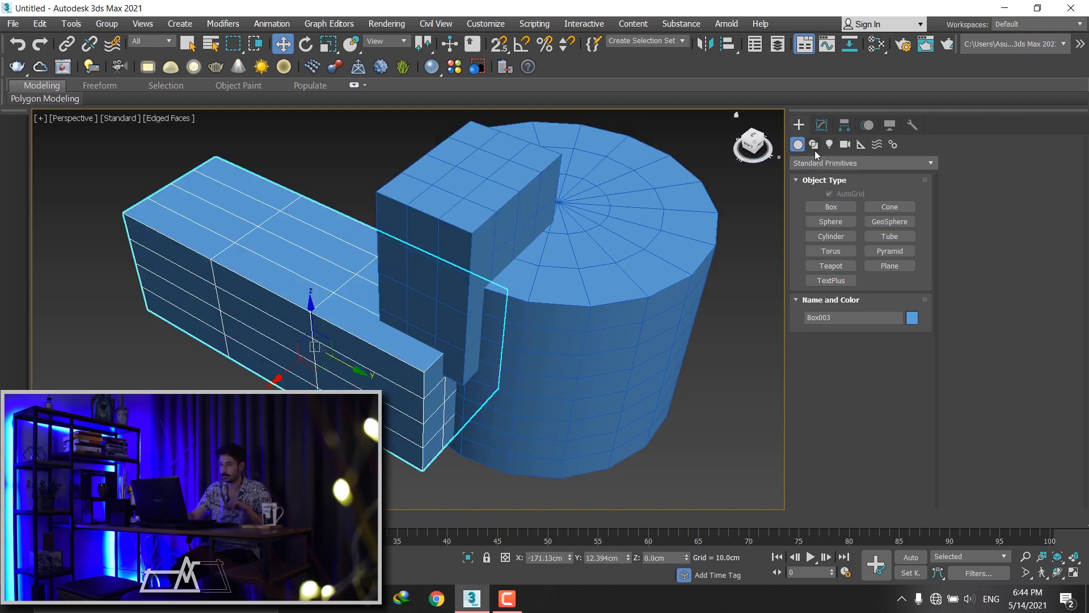
- Turn Box003 into a Compound Objects Boolean with Subtract as the operation
left_click(832, 164)
left_click(834, 202)
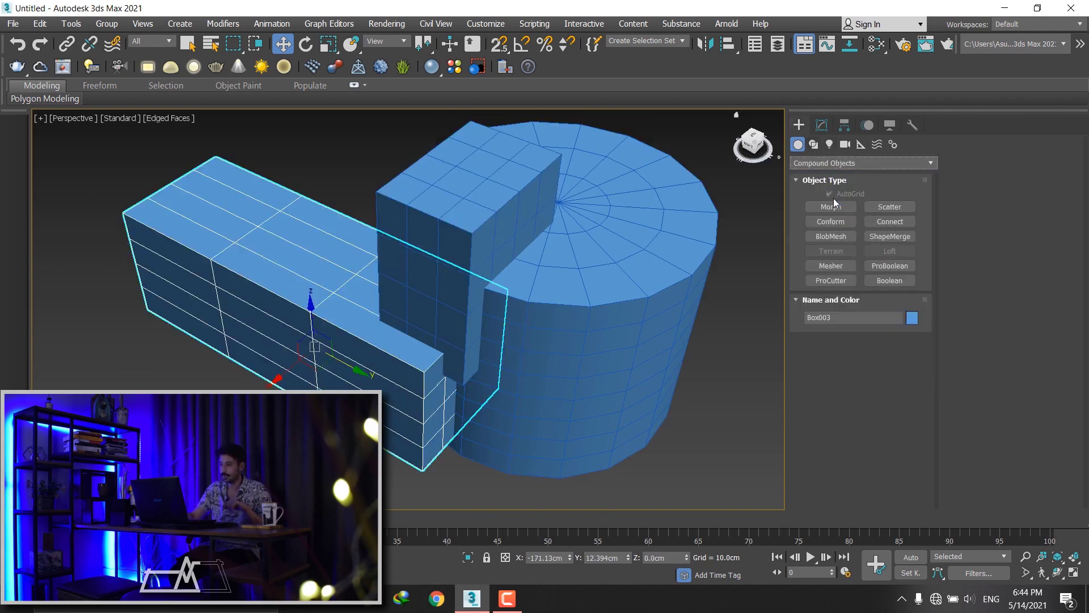
left_click(889, 284)
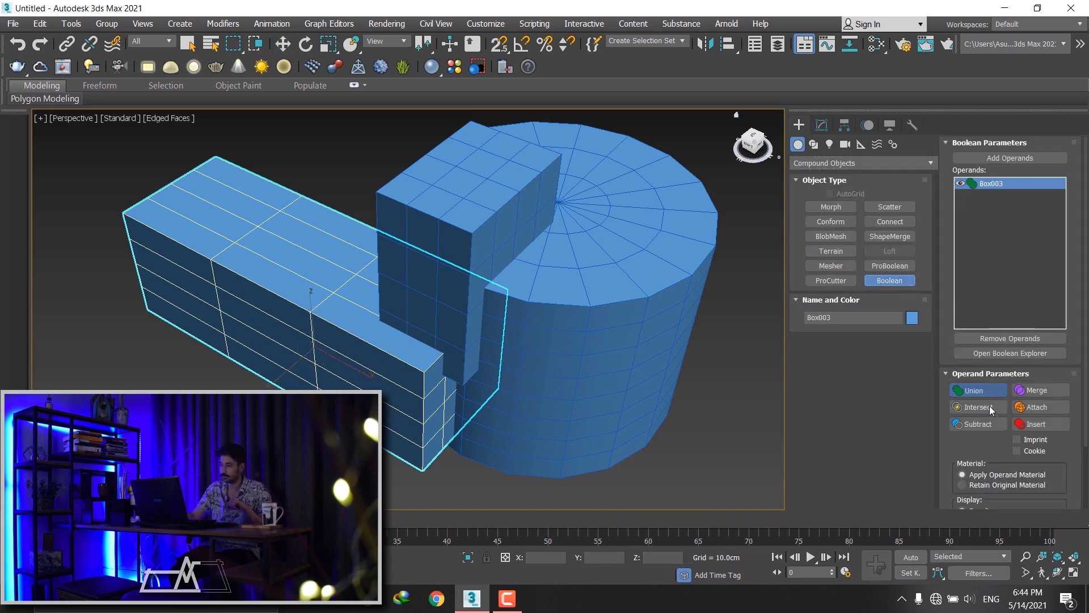
left_click(978, 424)
- Add Cylinder002 and Box004 as subtract operands of the Boolean
left_click(992, 159)
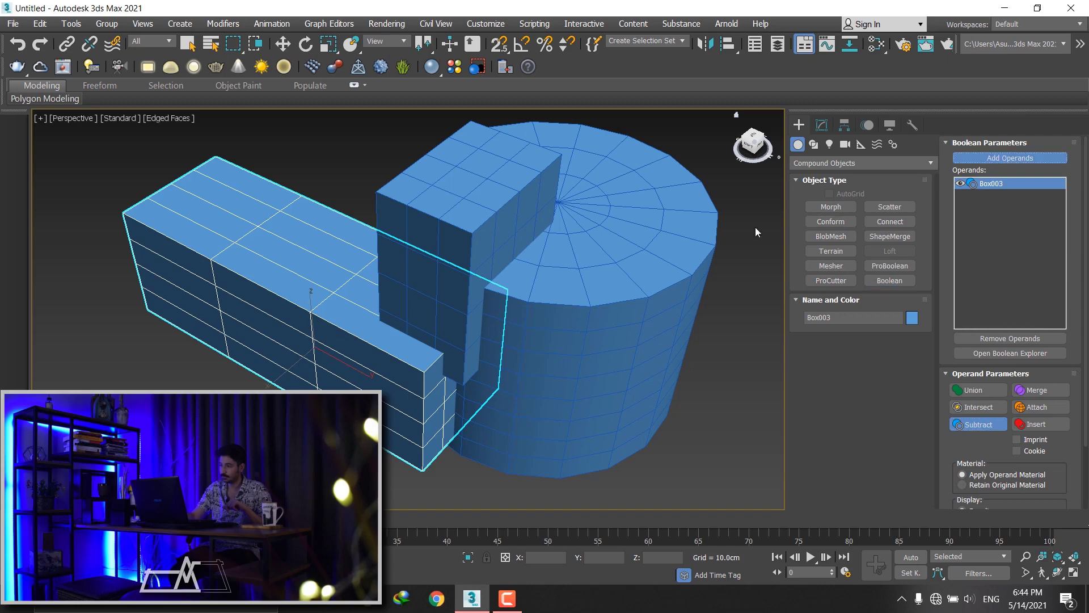
left_click(547, 366)
mouse_move(545, 327)
middle_mouse_down("alt")
mouse_move(493, 309)
mouse_move(549, 305)
middle_mouse_up("alt")
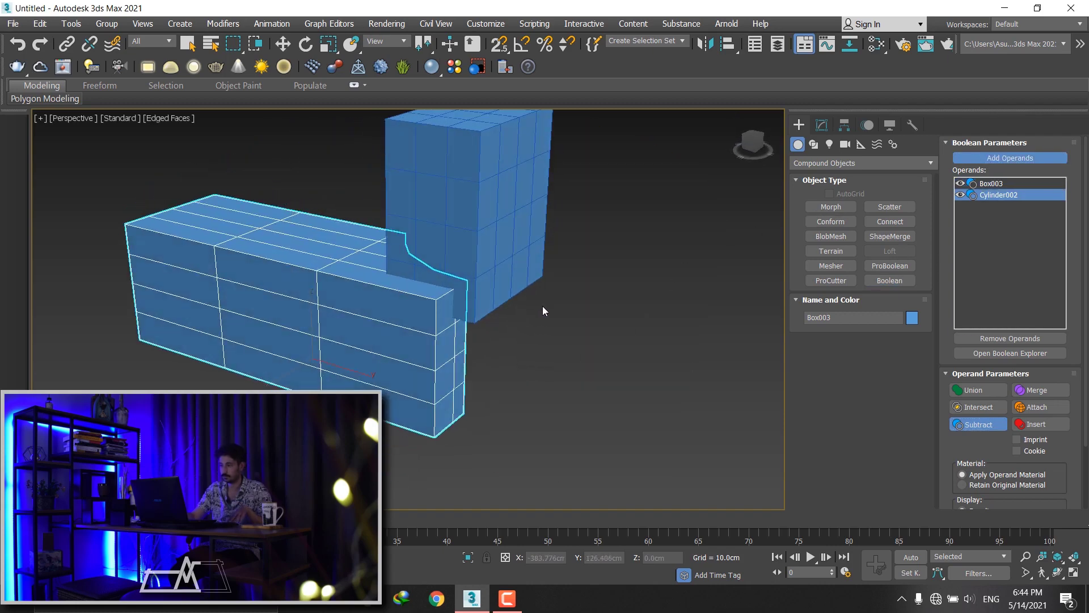
left_click(516, 227)
mouse_move(553, 261)
middle_mouse_down("alt")
mouse_move(504, 265)
mouse_move(462, 242)
mouse_move(539, 255)
middle_mouse_up("alt")
left_click(1014, 196)
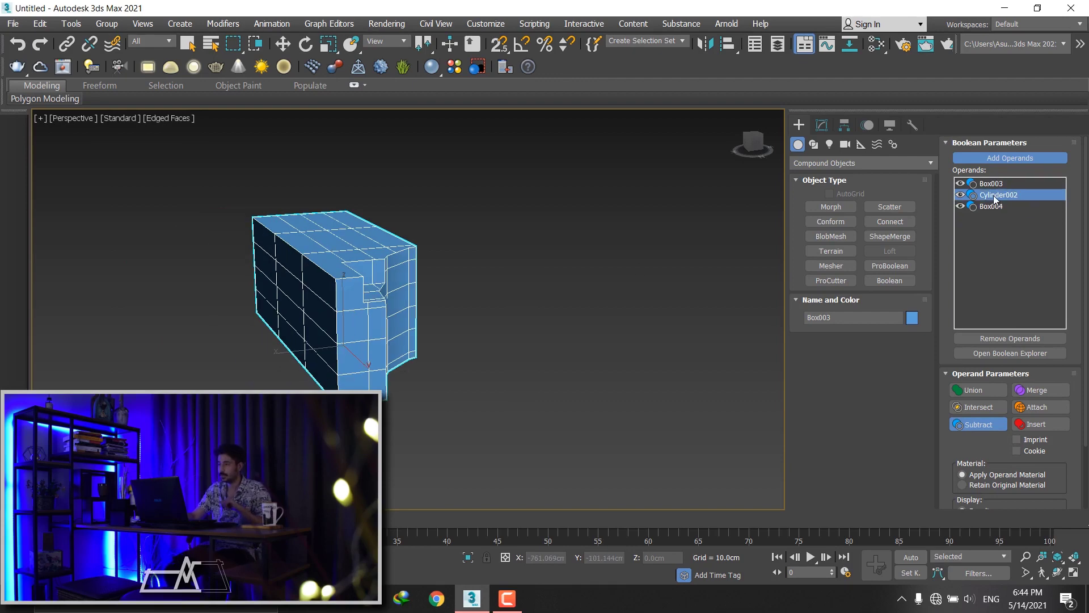
- Nest Cylinder002 in a new SubBoolean01 and drag Box004 into it
right_click(993, 195)
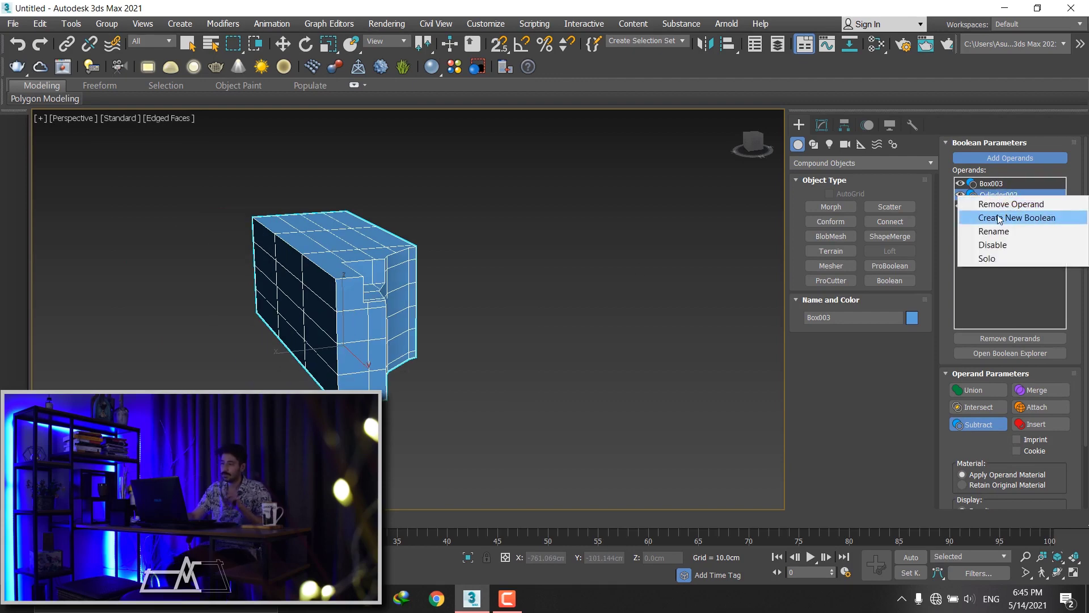
left_click(1008, 218)
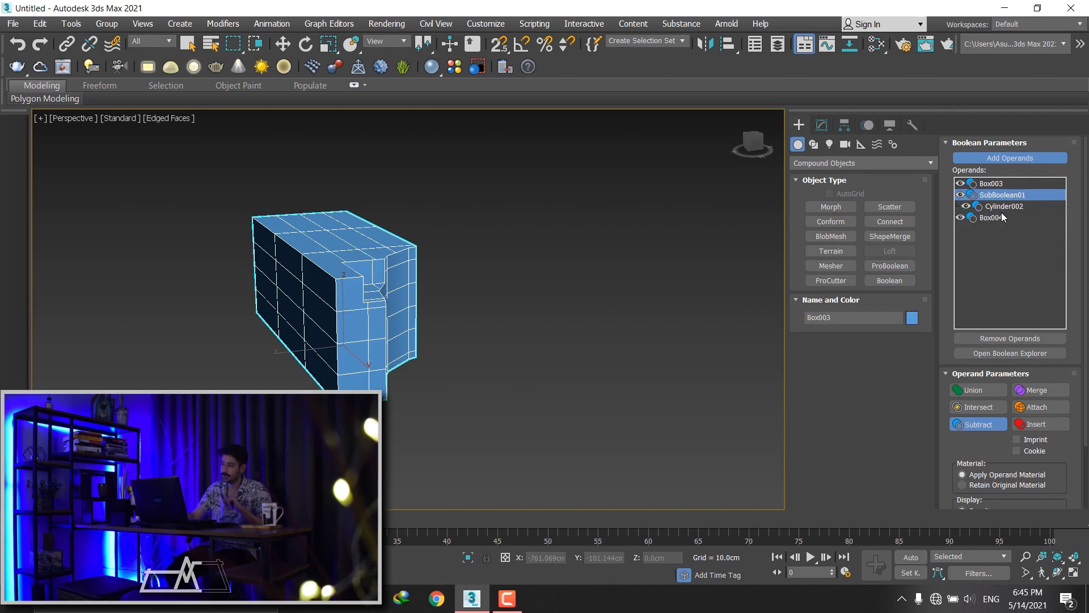
left_click_drag(992, 220, 1017, 199)
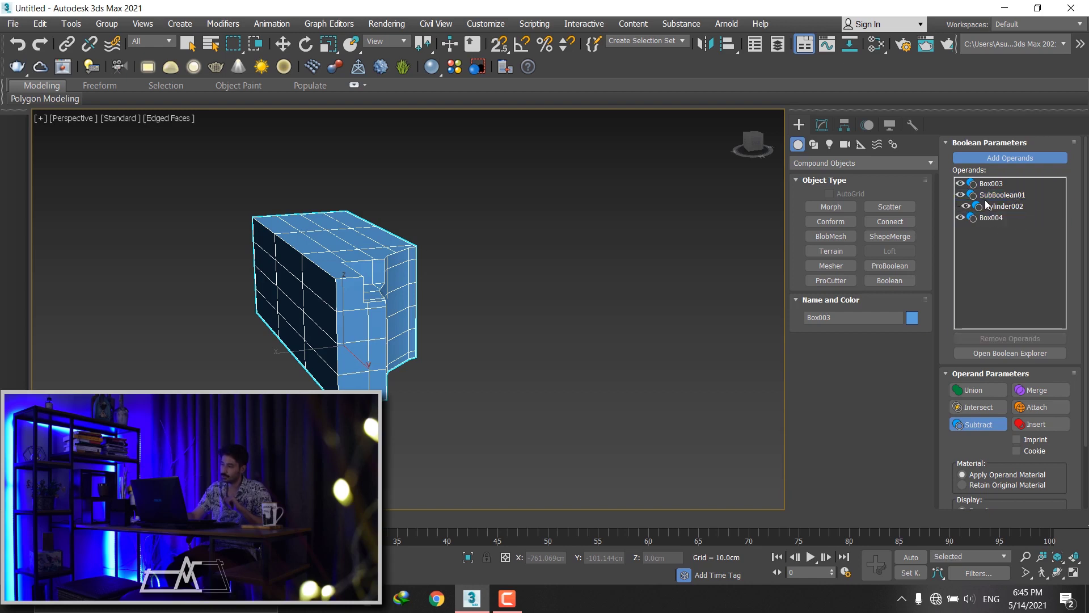
left_click(989, 218)
left_click_drag(989, 219, 999, 205)
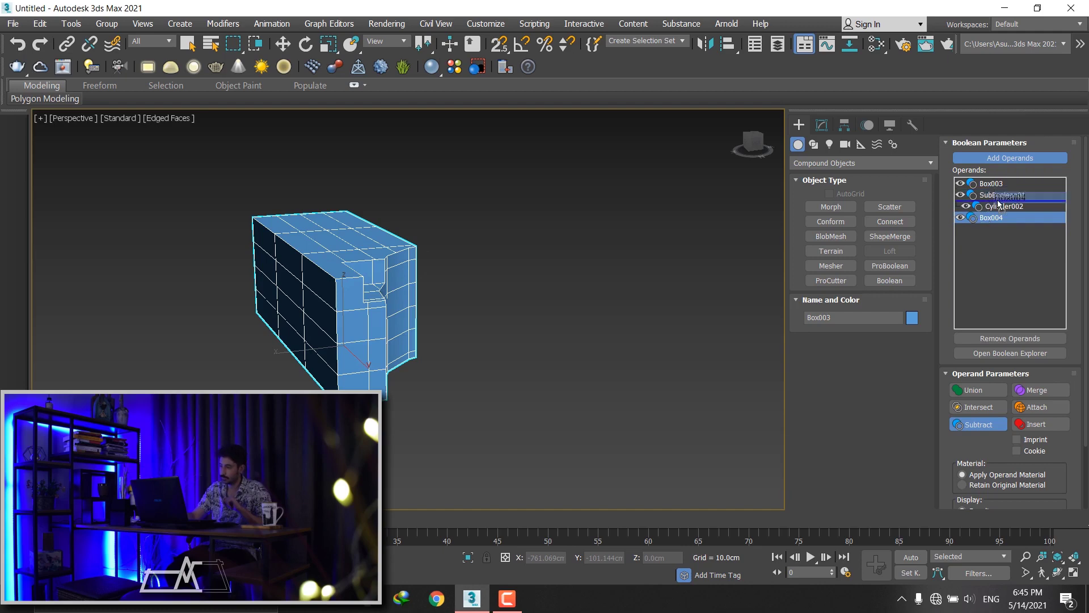
scroll(397, 286, "up", 3)
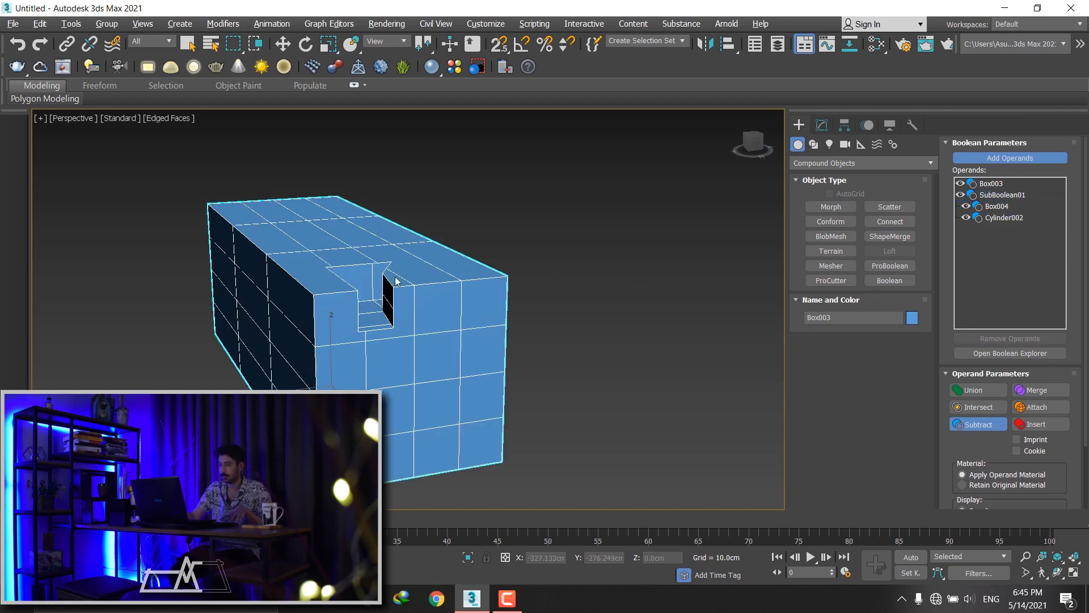
middle_click_drag(392, 291, 423, 299, "alt")
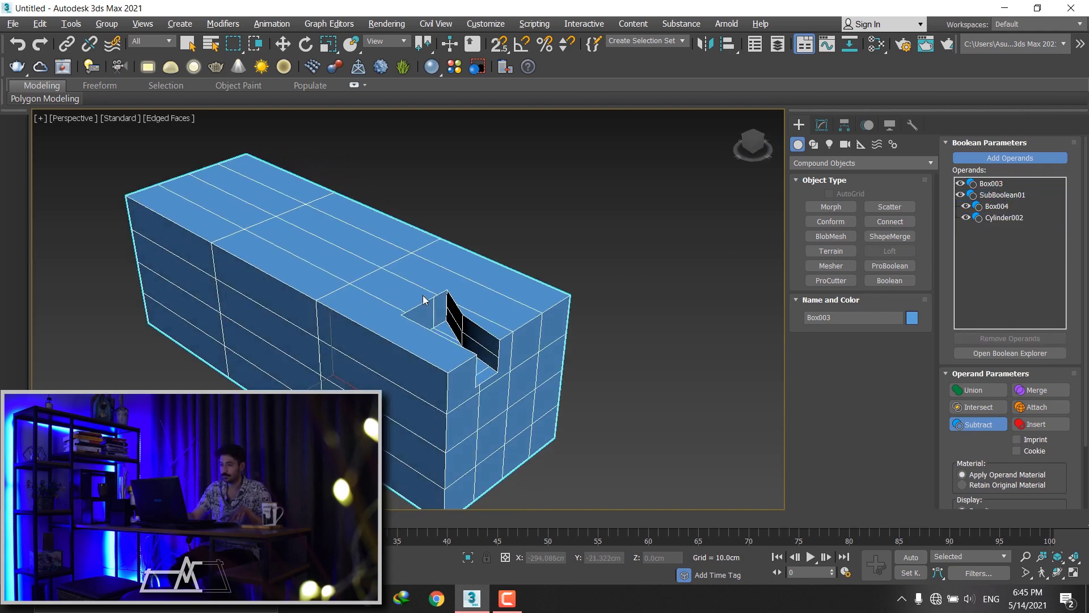
middle_click_drag(751, 299, 946, 226, "alt")
left_click(1000, 195)
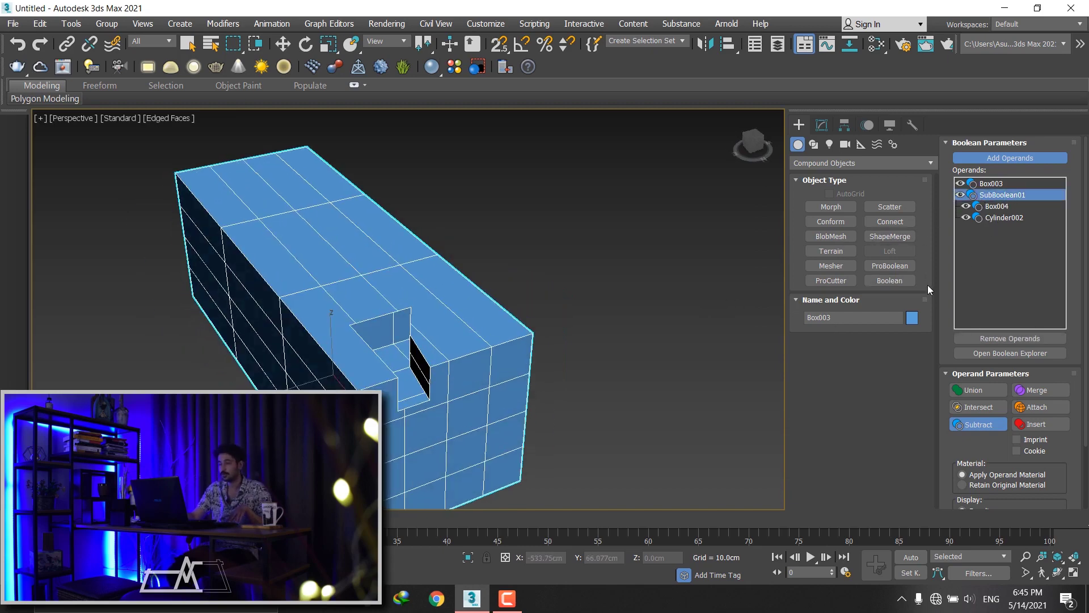
- Solo SubBoolean01 and orbit to inspect its L-shaped result from below and front
left_click(1002, 183)
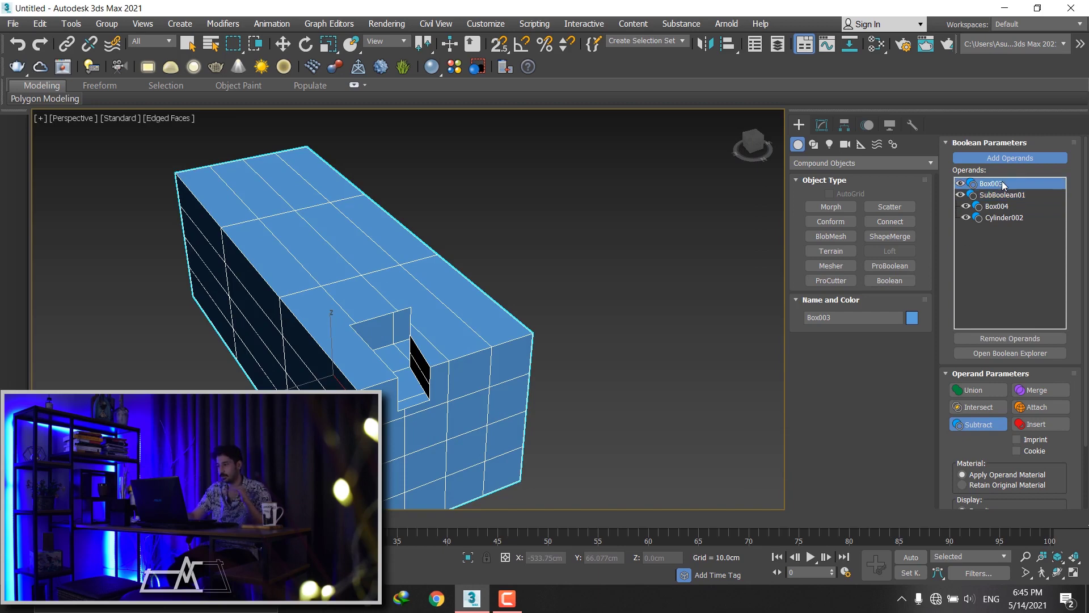
left_click(1002, 197)
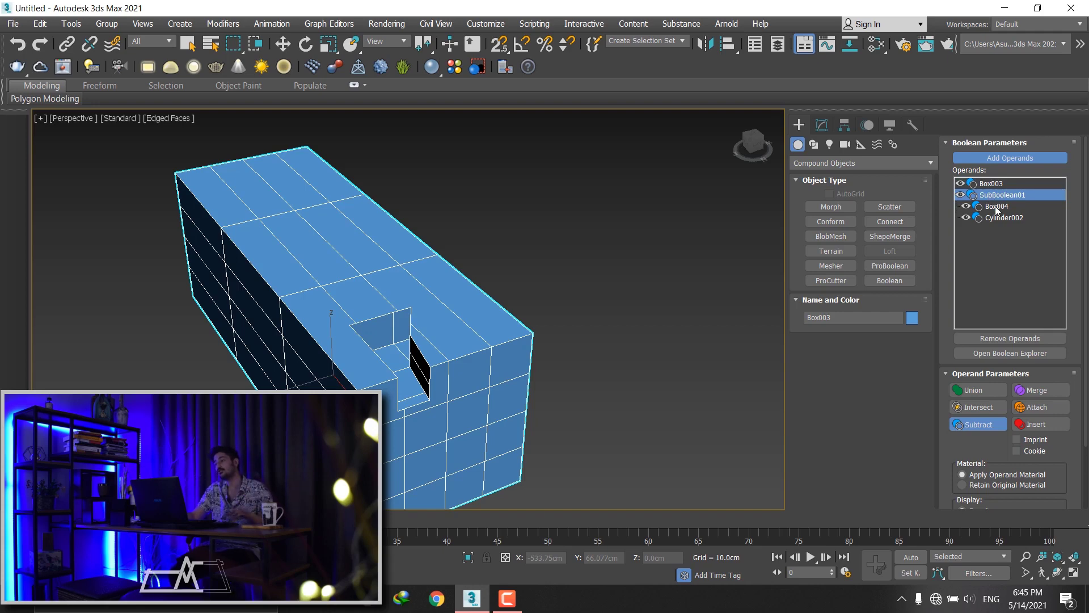
left_click(996, 207)
left_click(990, 196)
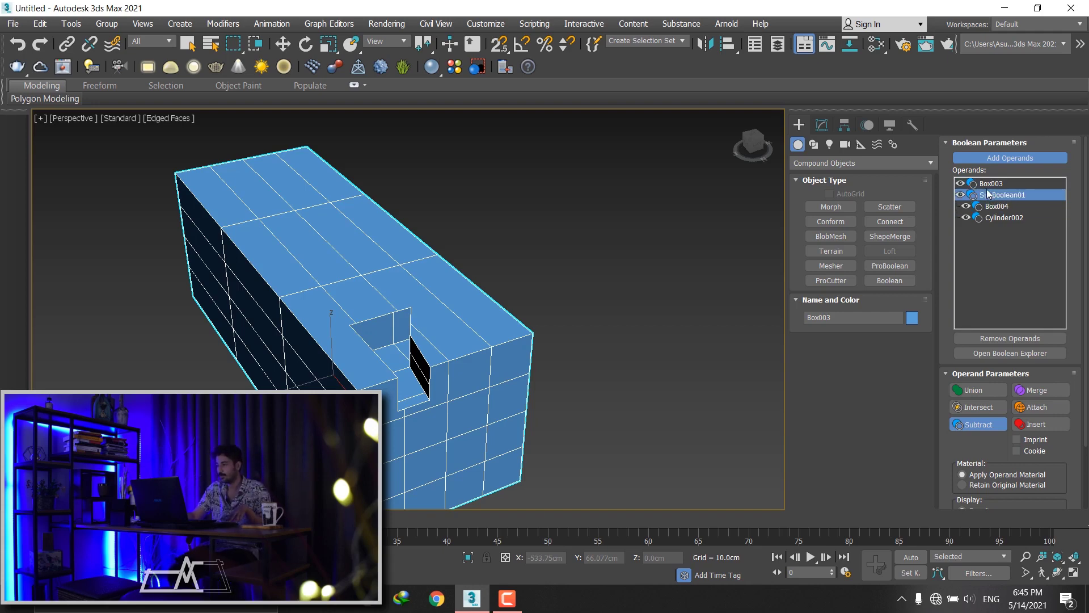
right_click(992, 198)
left_click(1008, 260)
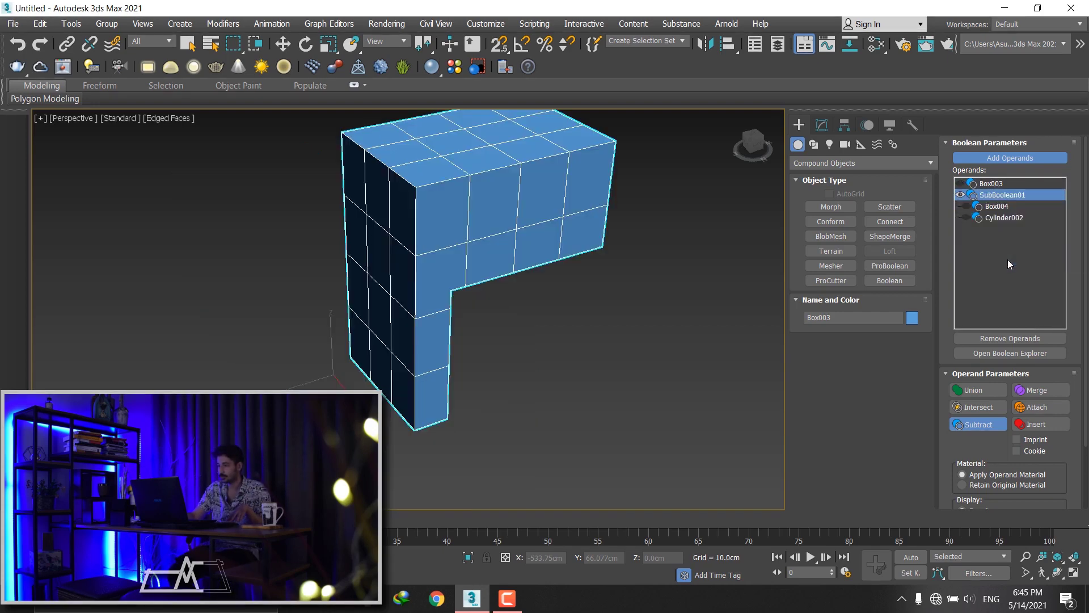
left_click(999, 207)
mouse_move(618, 287)
middle_mouse_down("alt")
mouse_move(528, 251)
mouse_move(640, 249)
mouse_move(658, 282)
middle_mouse_up("alt")
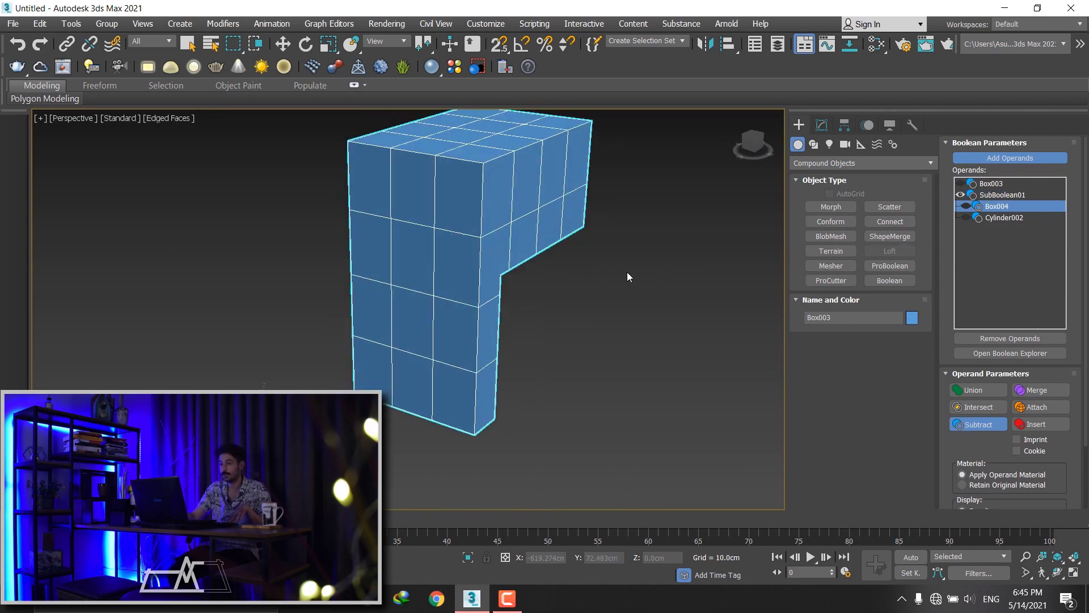
mouse_move(546, 225)
middle_mouse_down("alt")
mouse_move(518, 213)
mouse_move(524, 230)
middle_mouse_up("alt")
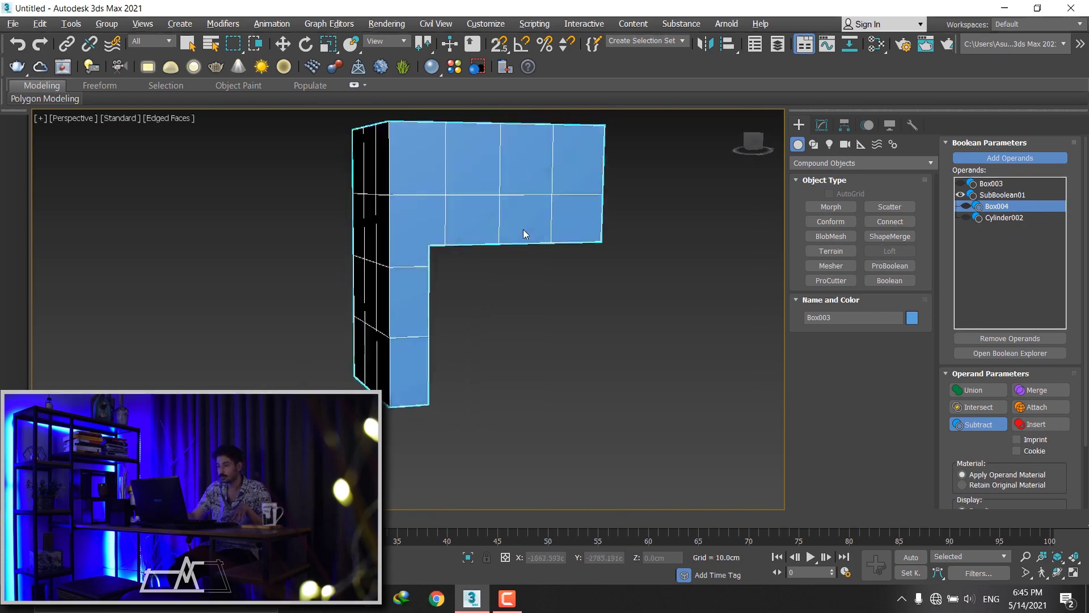
- Disable the Box004 operand inside SubBoolean01
left_click(993, 221)
middle_click_drag(434, 334, 671, 267, "alt")
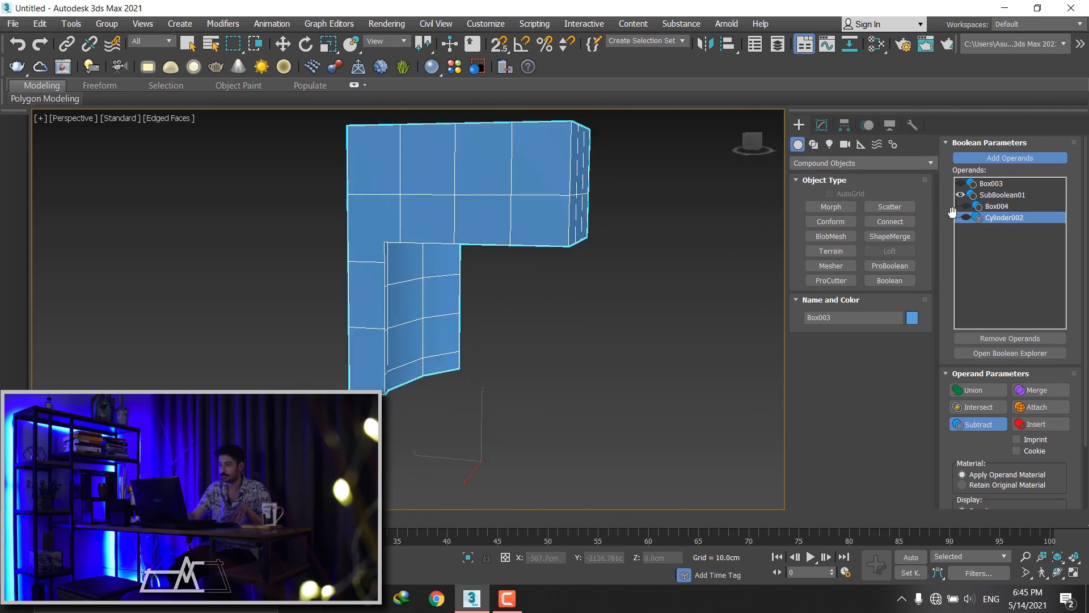
left_click(994, 206)
scroll(498, 278, "down", 3)
scroll(539, 334, "down", 2)
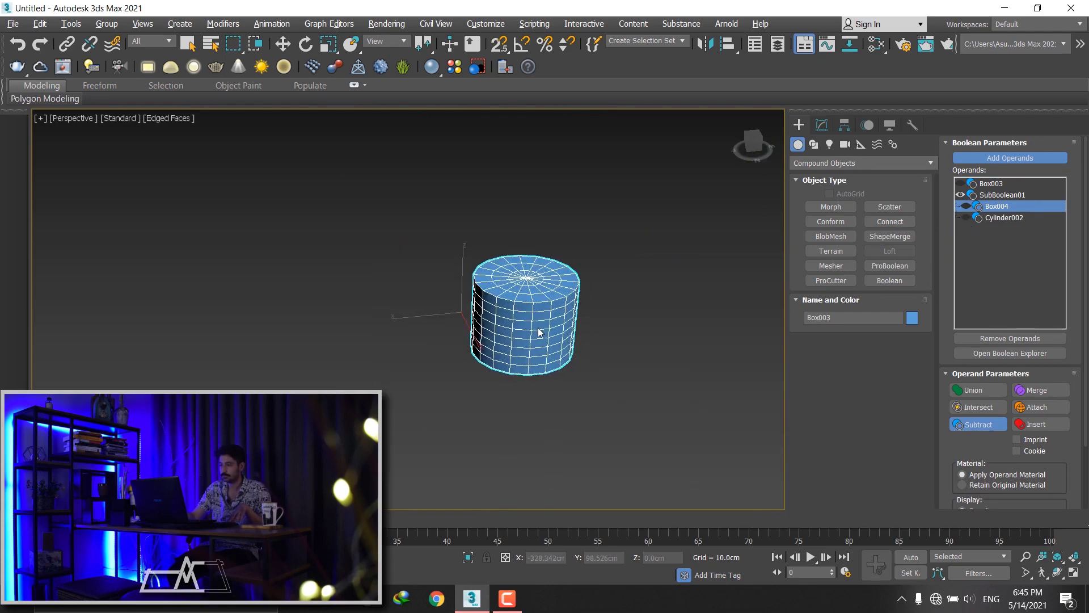
scroll(526, 318, "up", 2)
left_click(1006, 217)
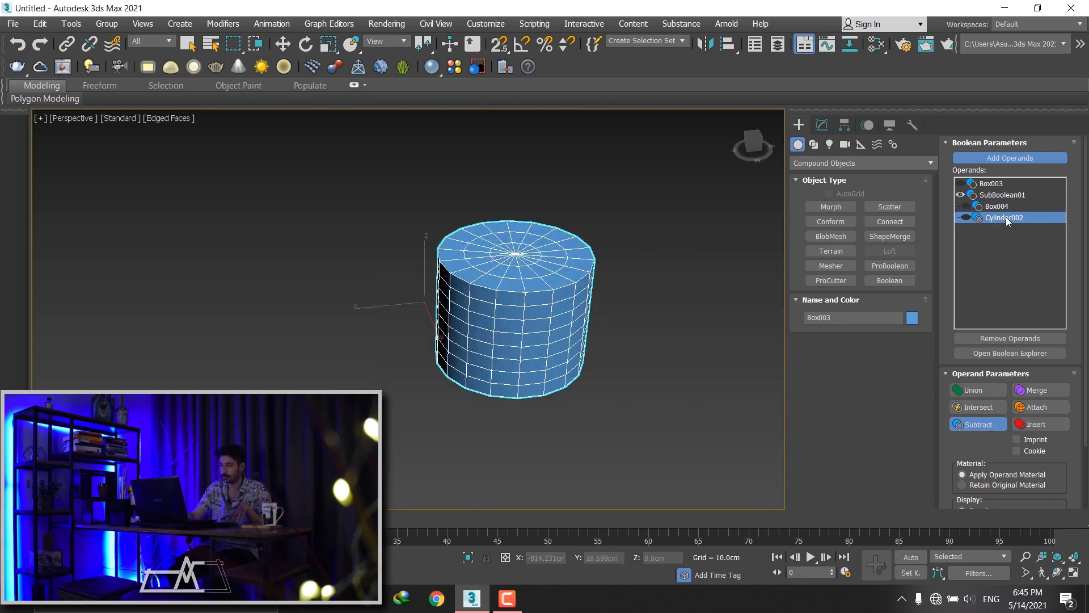
left_click(996, 206)
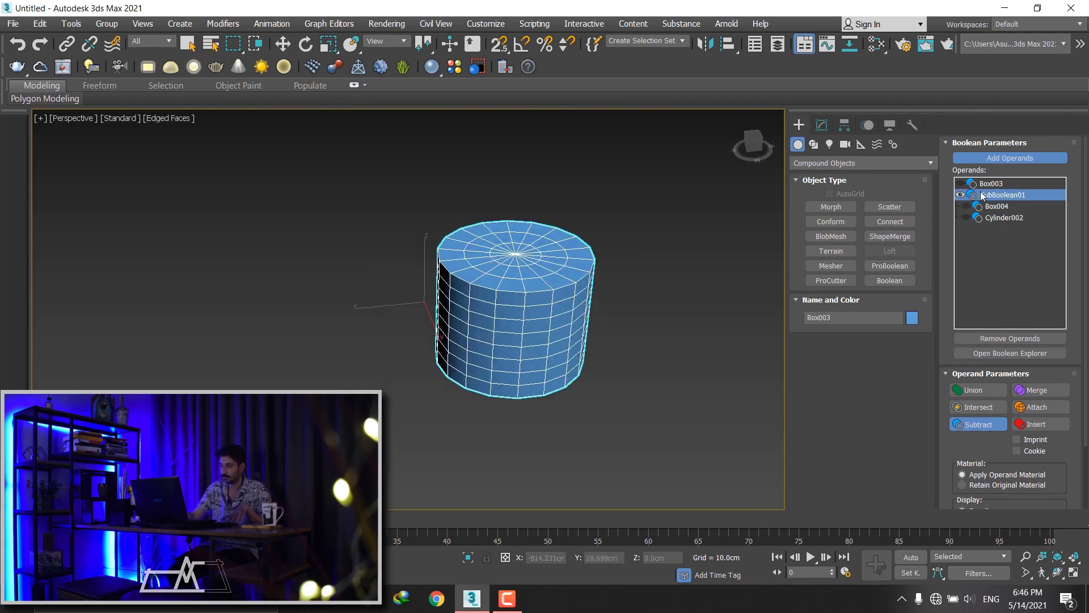
left_click(962, 196)
left_click(961, 195)
middle_click_drag(730, 231, 768, 230, "alt")
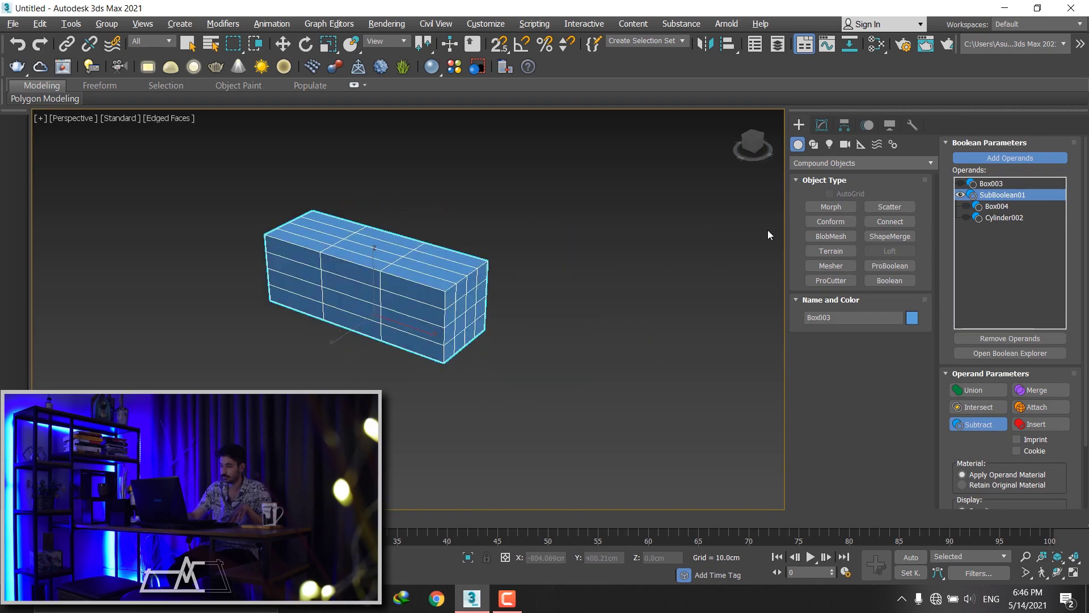
right_click(997, 203)
left_click(1014, 253)
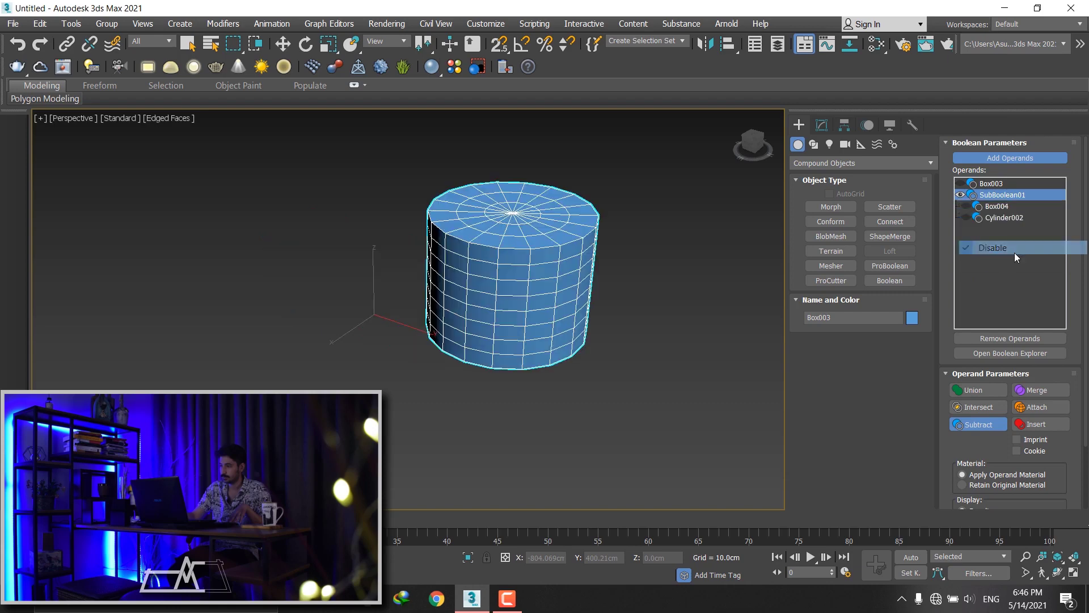
- Turn off Solo on SubBoolean01 and orbit to view the full notched result
right_click(993, 196)
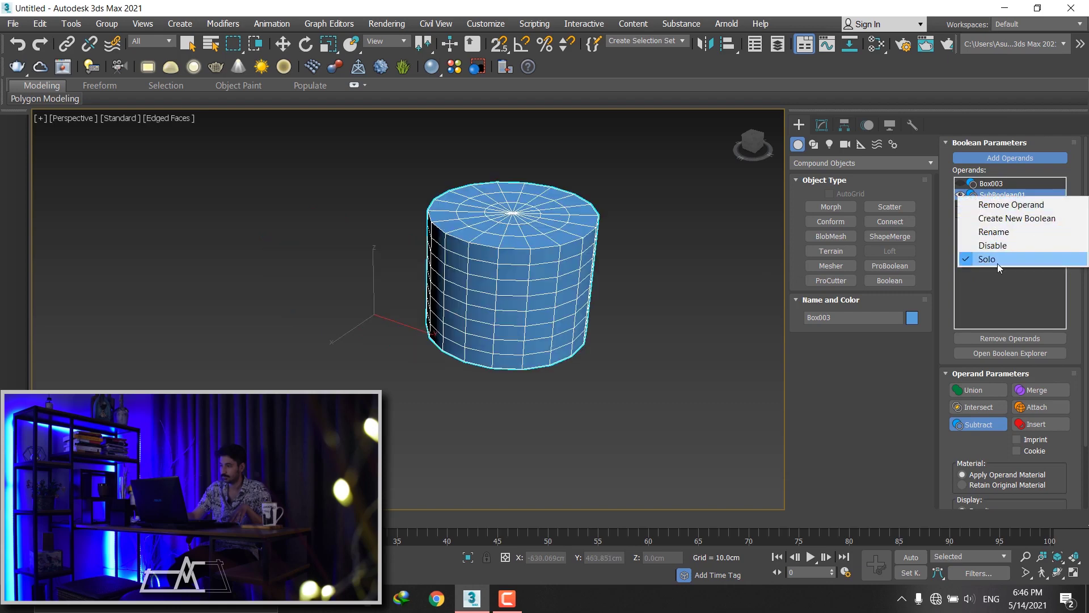
left_click(998, 258)
scroll(453, 301, "up", 3)
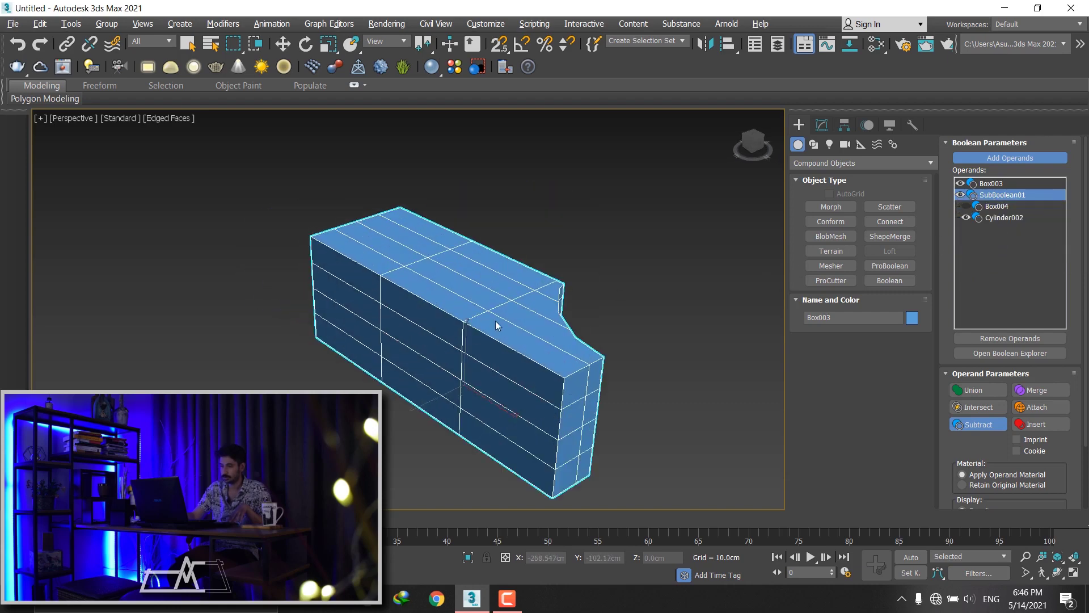
middle_click_drag(474, 311, 523, 329, "alt")
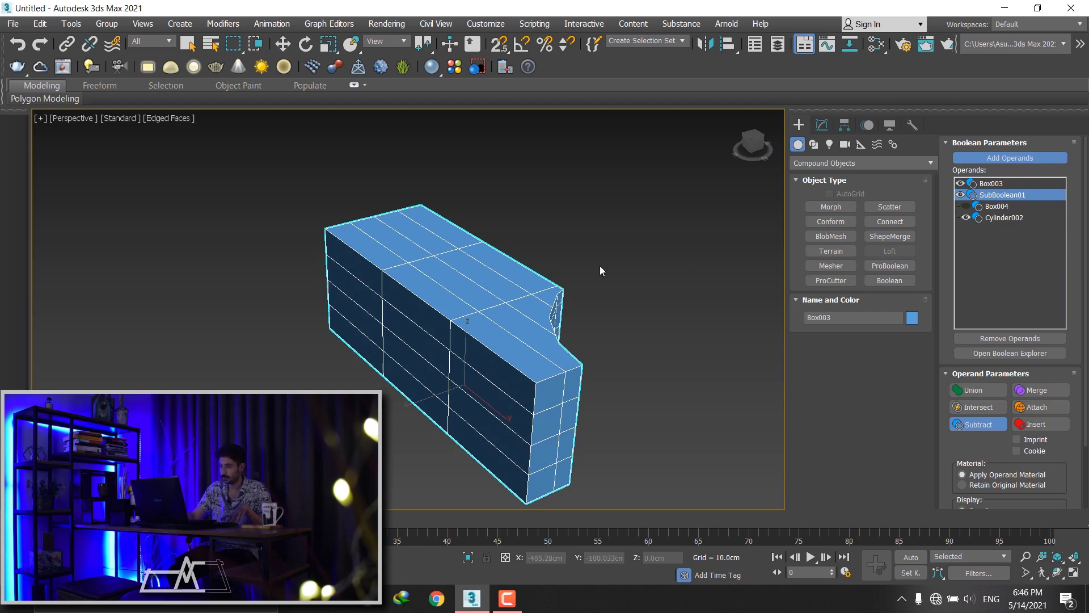
middle_click_drag(612, 351, 560, 383, "alt")
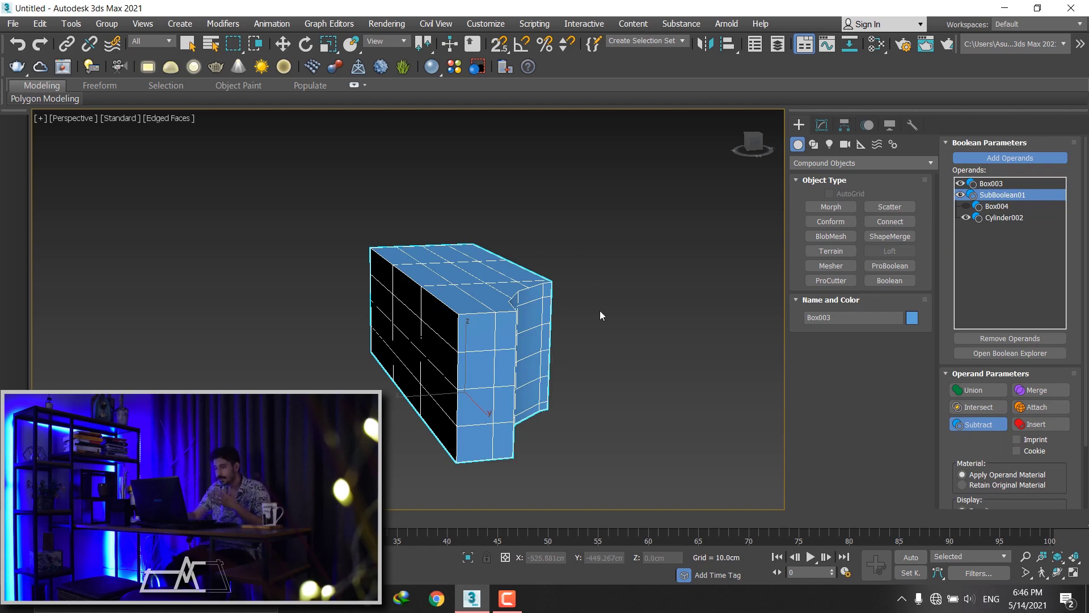
- Re-enable the Box004 operand and orbit to view the rectangular notch from above
left_click(1002, 184)
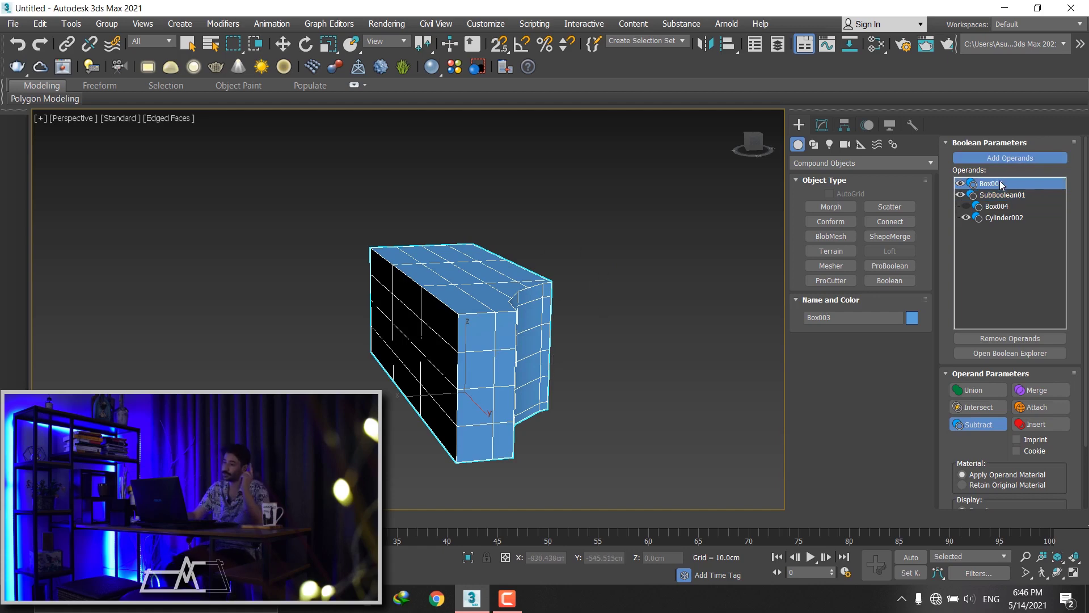
right_click(992, 185)
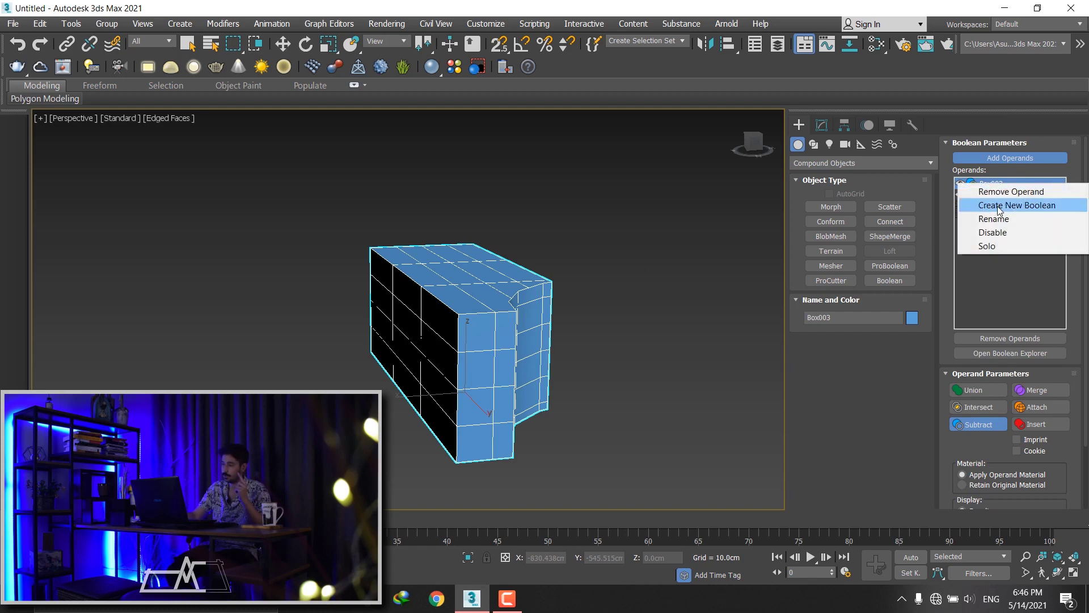
left_click(976, 227)
left_click(992, 195)
right_click(992, 194)
left_click(991, 221)
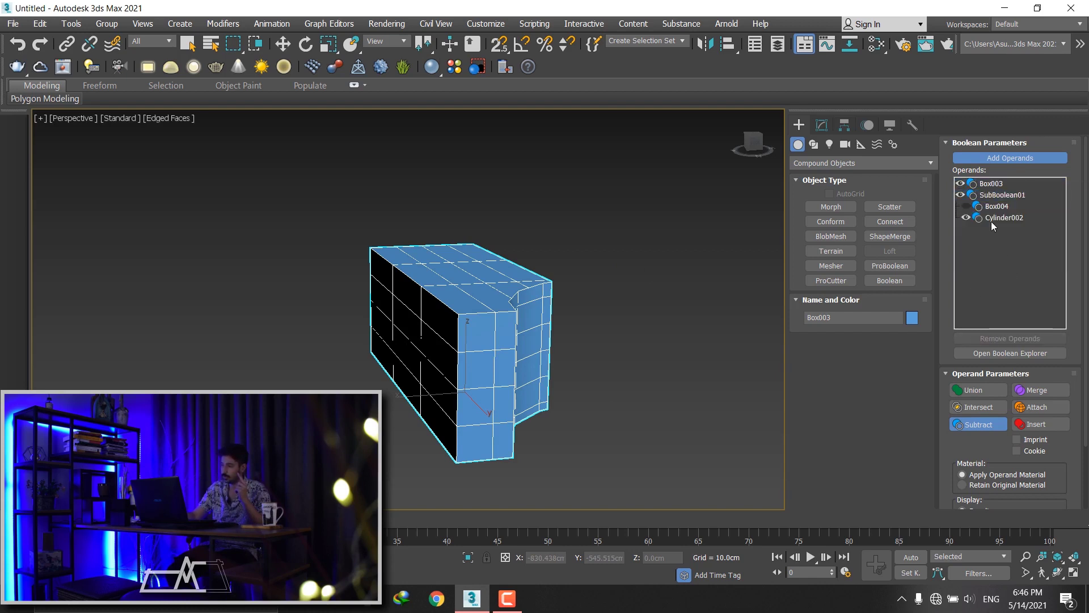
right_click(993, 211)
left_click(988, 189)
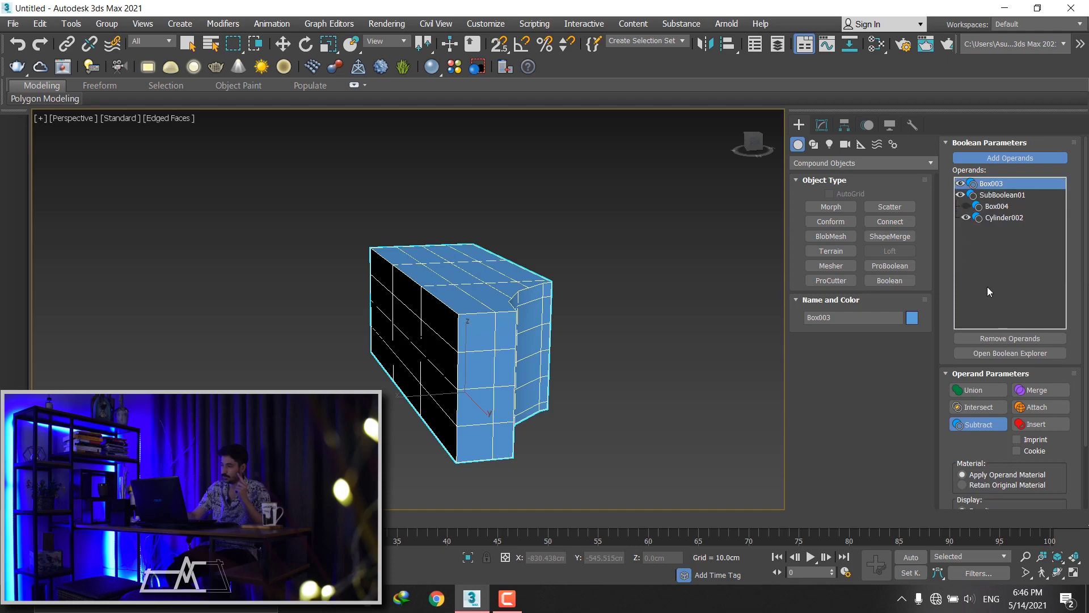
left_click(997, 206)
right_click(998, 253)
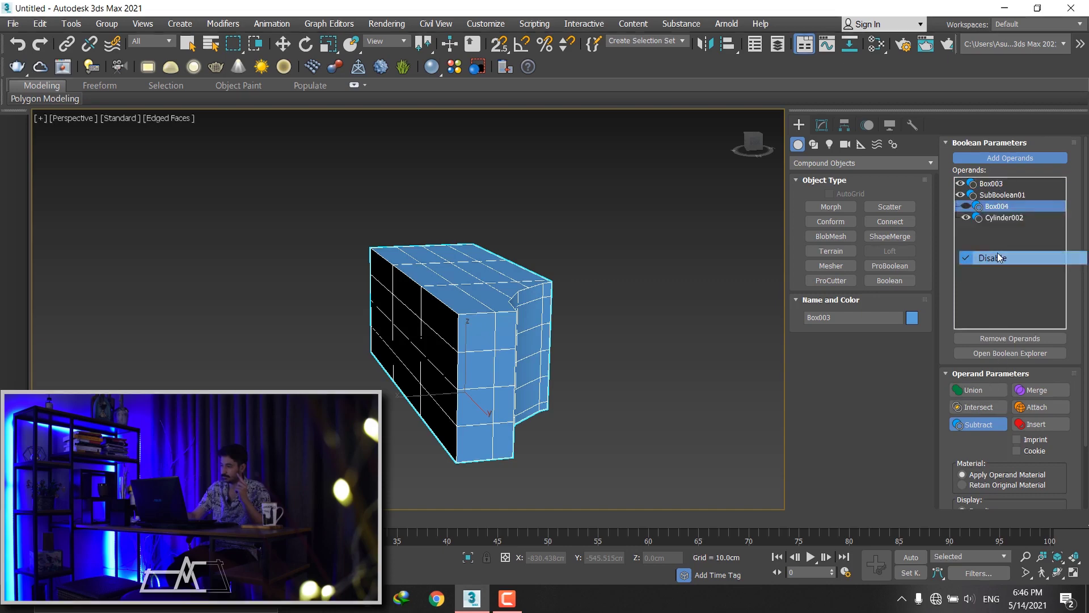
left_click(997, 253)
left_click(992, 183)
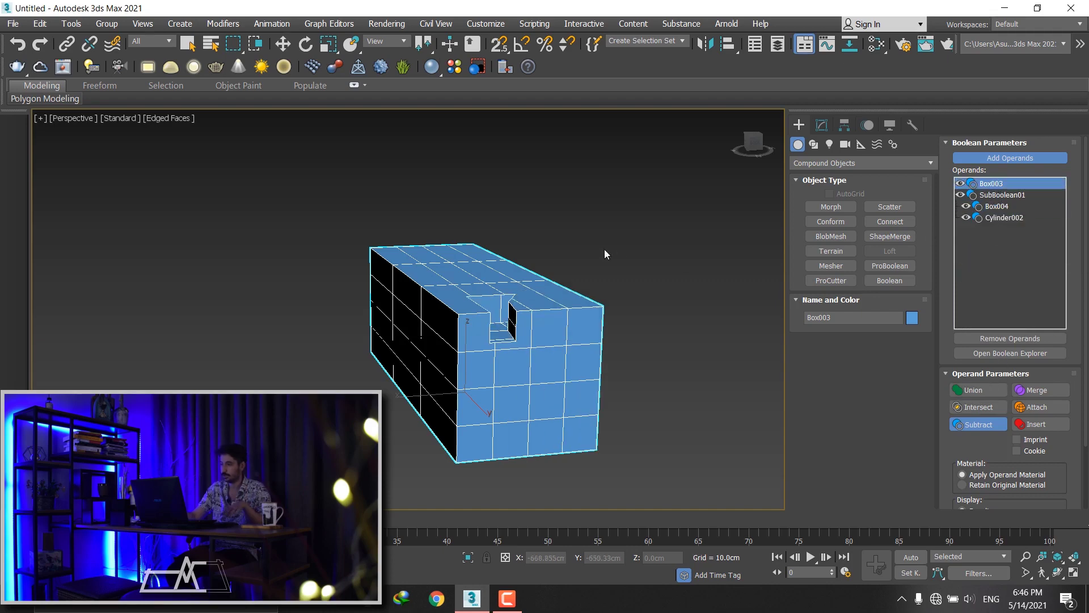
middle_click_drag(620, 255, 531, 364, "alt")
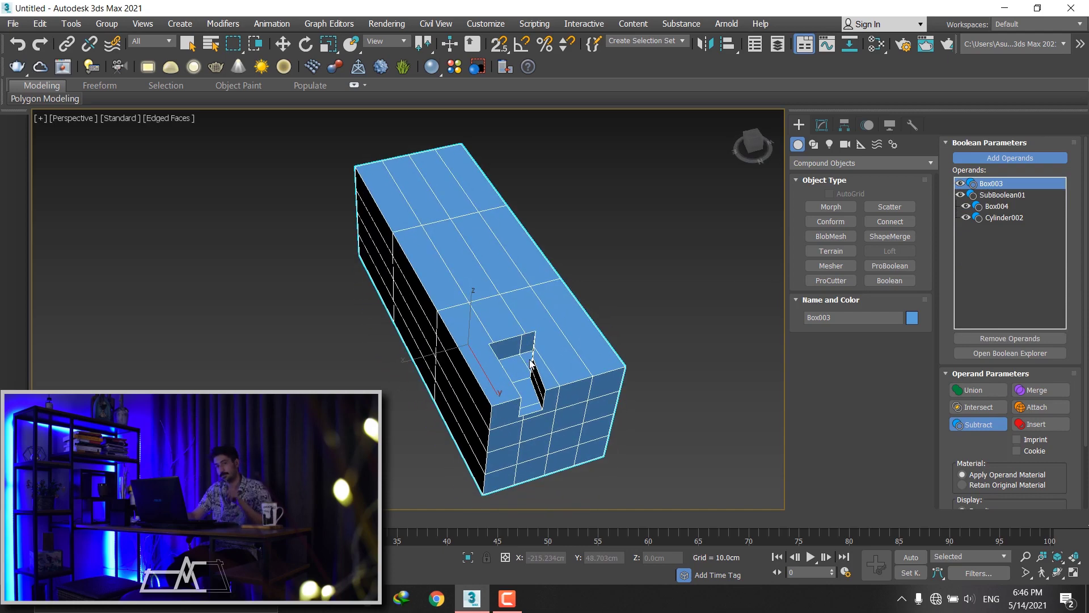
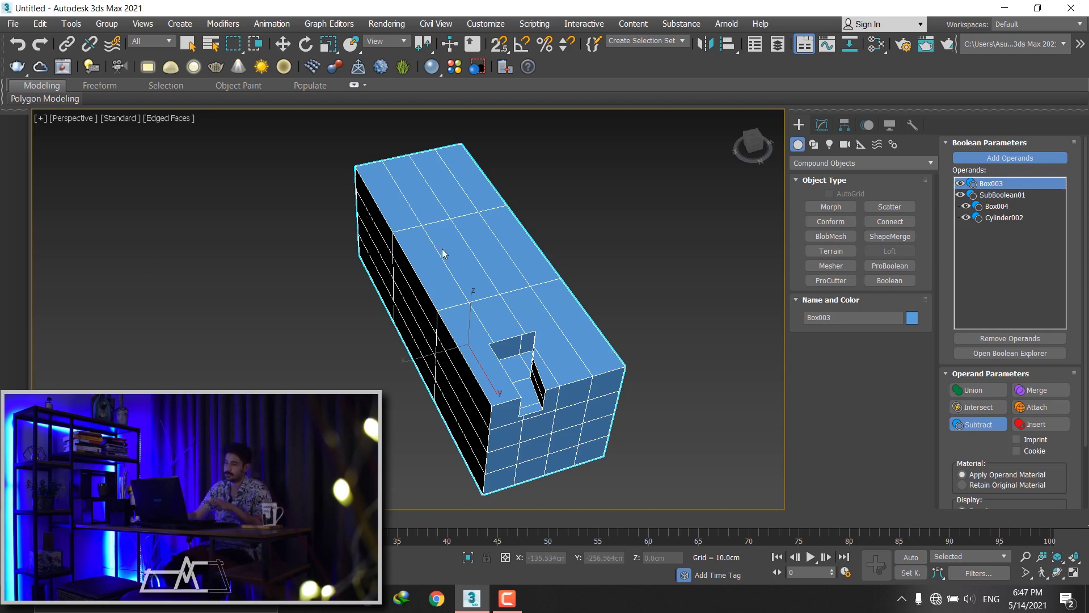
- Inspect the SubBoolean01, Box004 and Box003 operands, then show the Boolean box's modifier stack
left_click(997, 198)
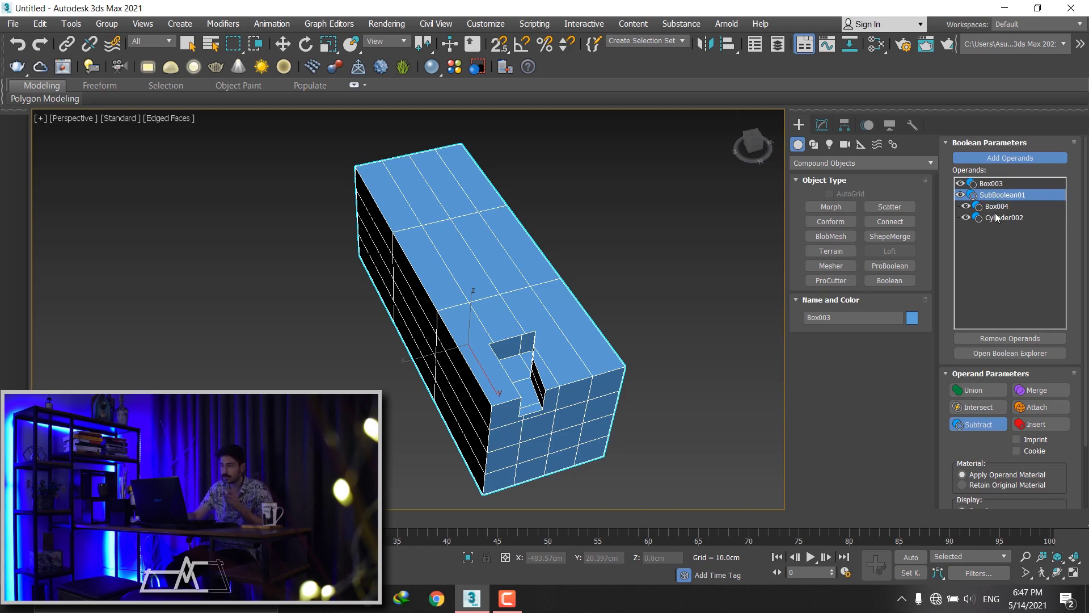
left_click(998, 208)
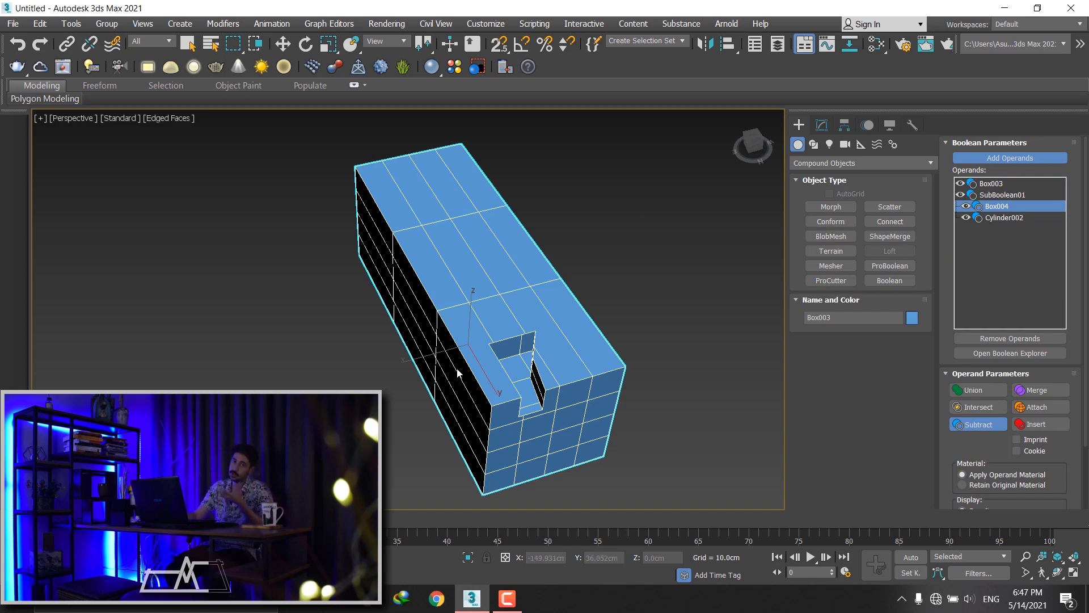
left_click(992, 183)
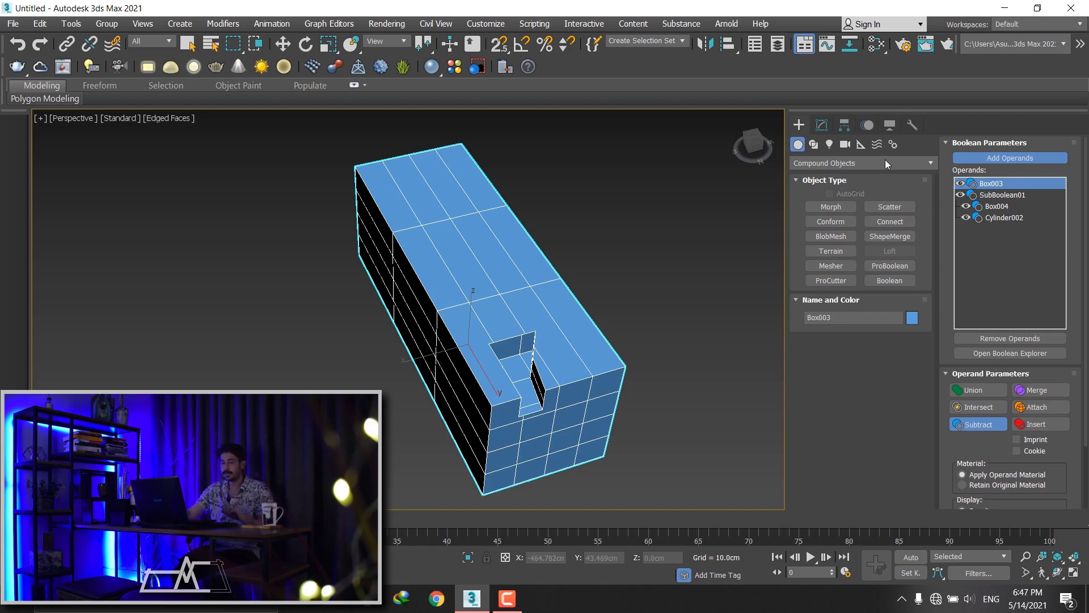
left_click(822, 124)
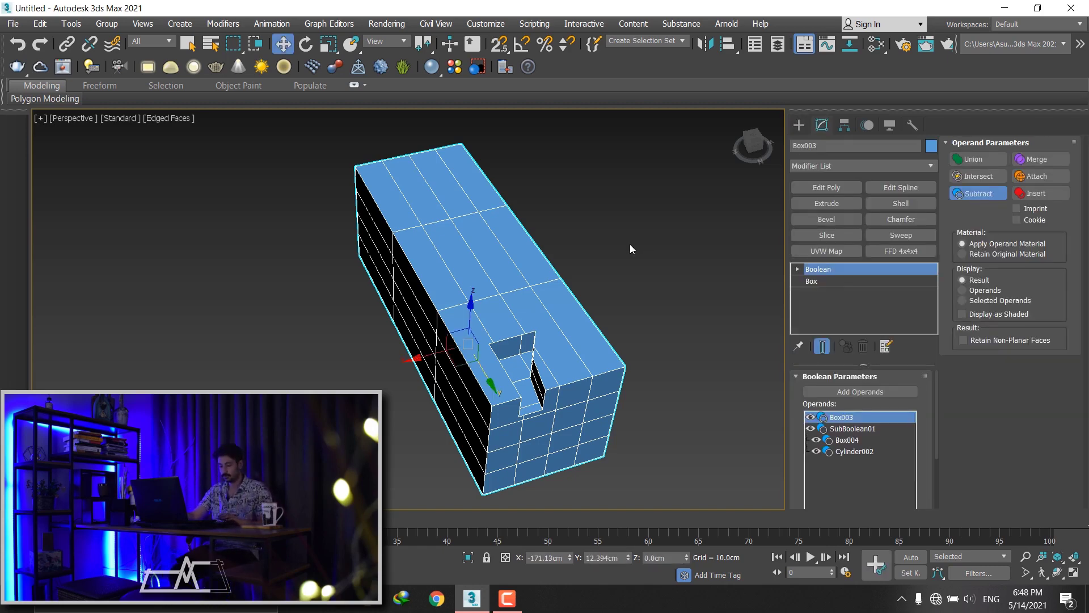
- Delete the Boolean box and draw a rectangle in the Top view
key("Delete")
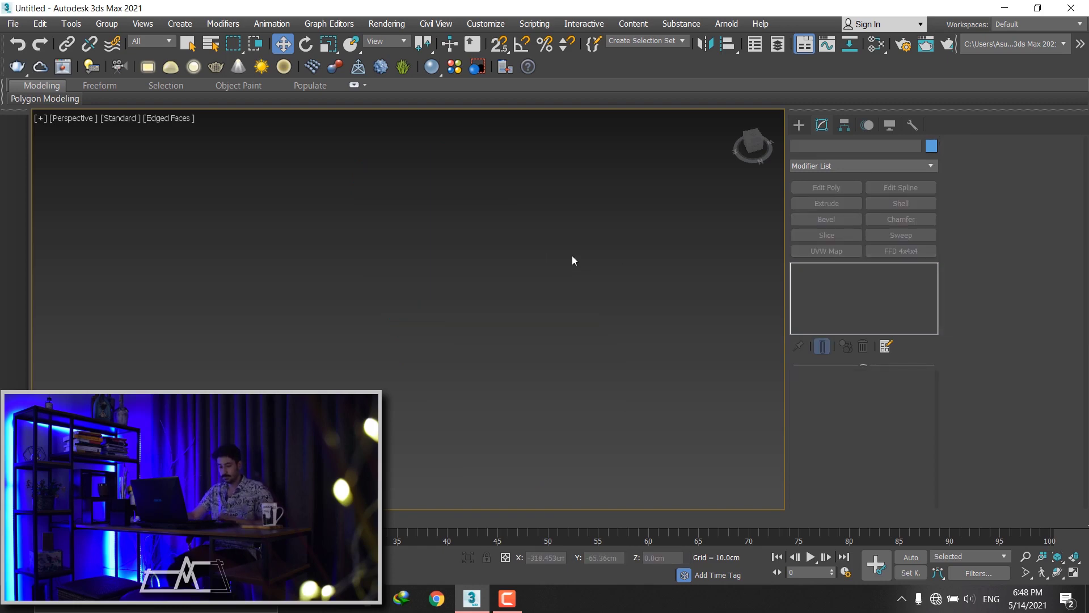
key("t")
key("g")
left_click(799, 124)
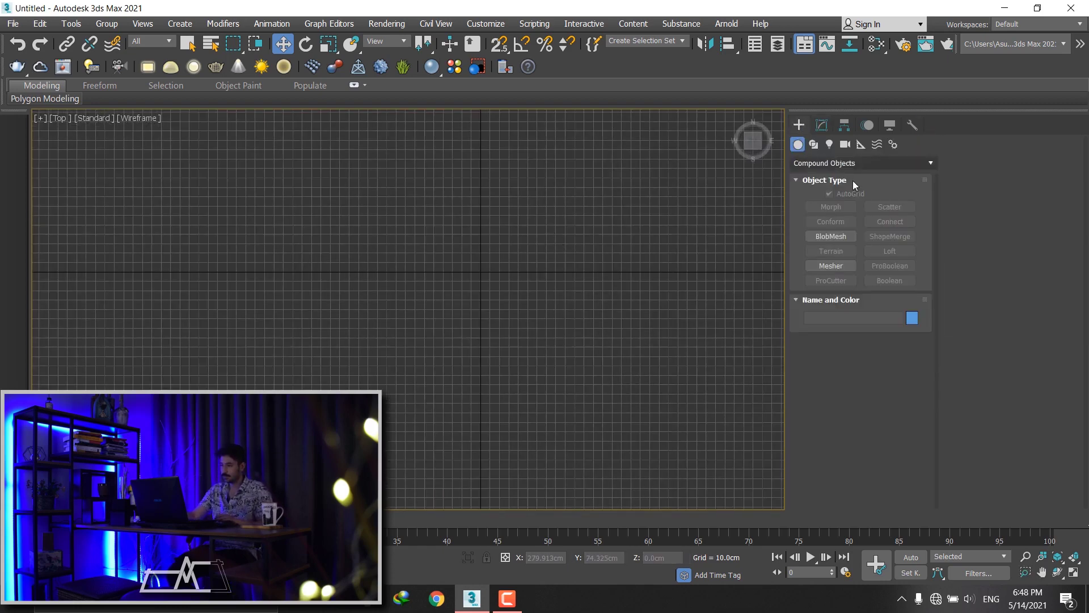
left_click(814, 146)
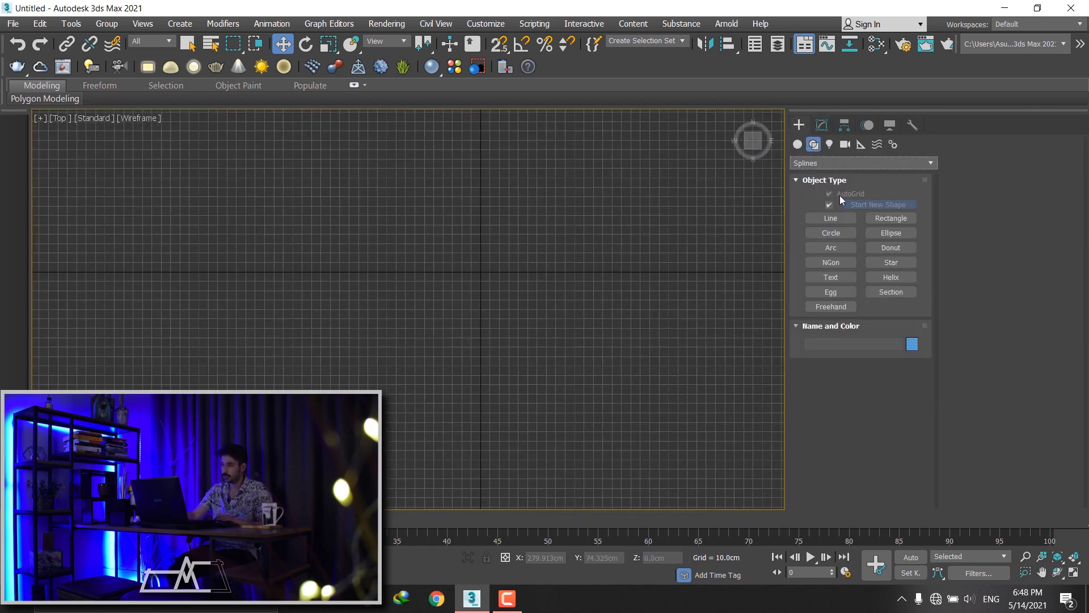
left_click(890, 217)
left_click_drag(438, 221, 591, 329)
- Draw a circle and move it onto the rectangle's top-right corner
left_click(831, 232)
left_click_drag(645, 264, 598, 282)
key("w")
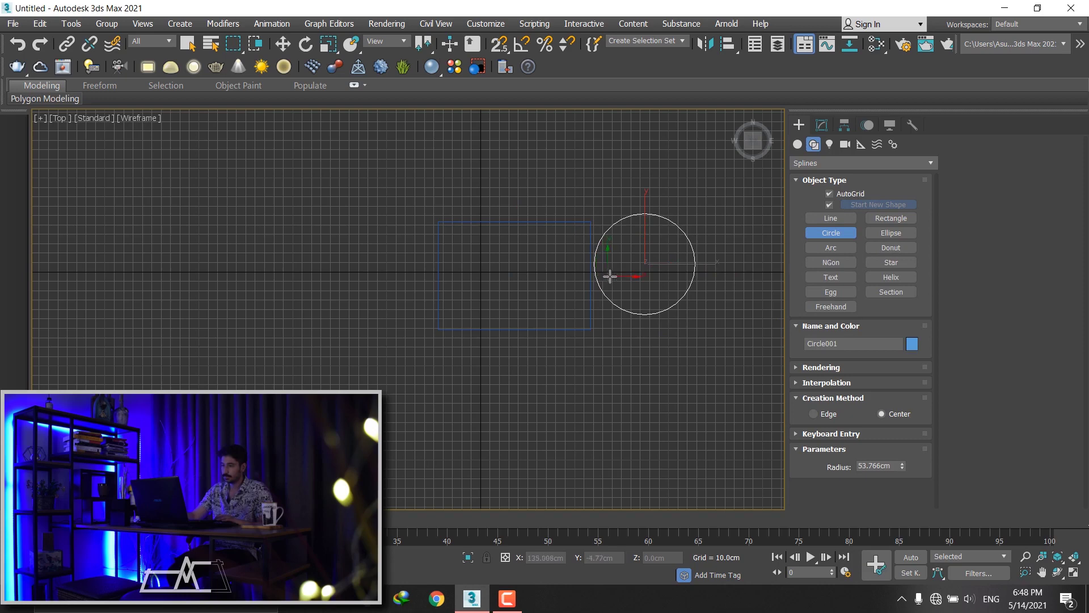
left_click_drag(672, 243, 633, 213)
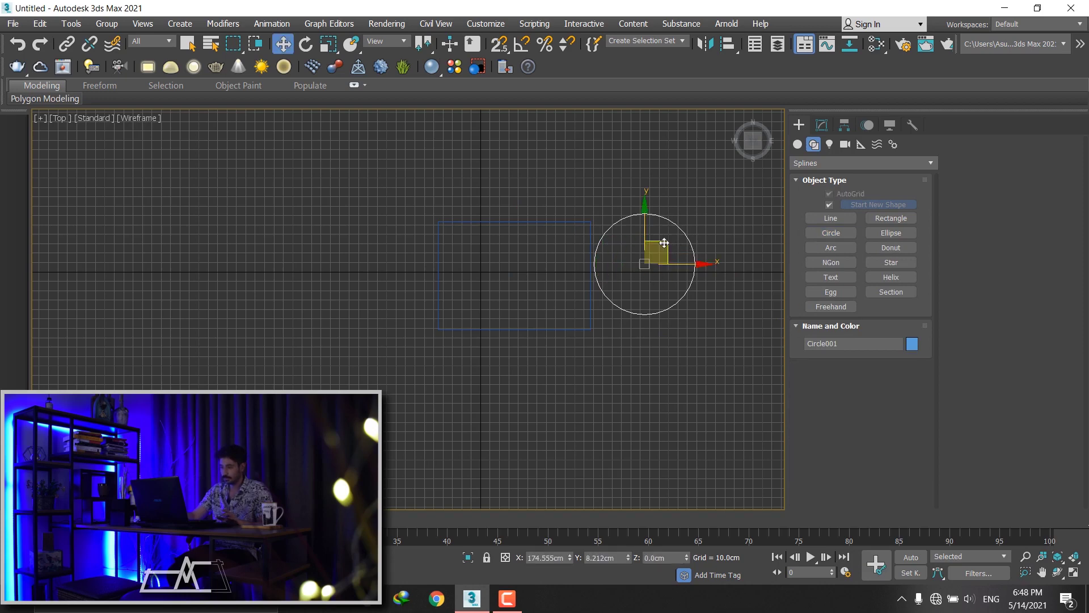
left_click(605, 329)
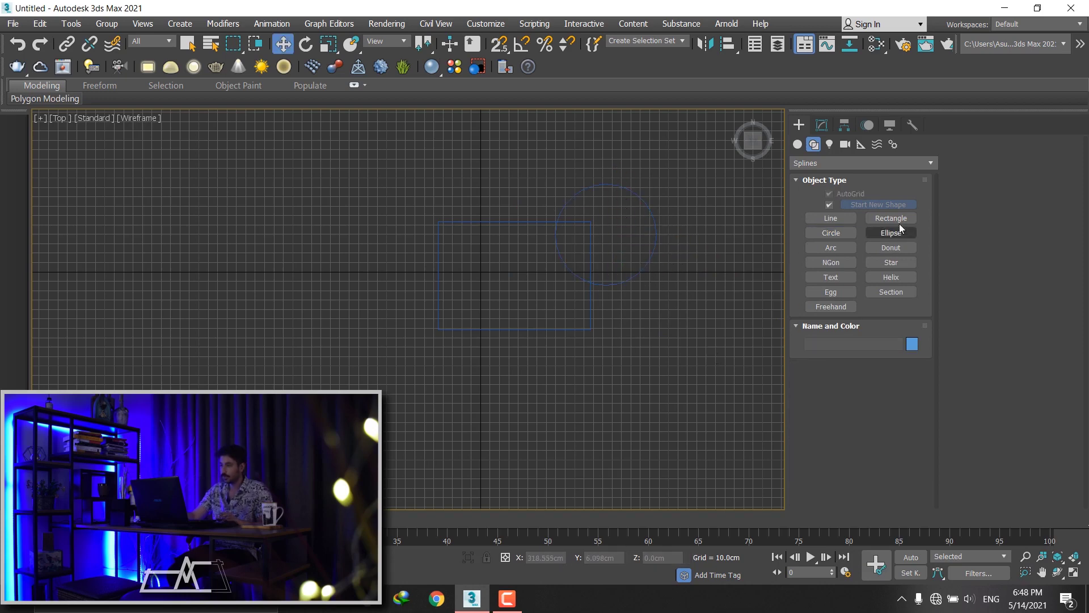
- Draw a hexagon, move it over the rectangle's left side, and reselect the rectangle
left_click(831, 262)
left_click_drag(412, 353, 474, 308)
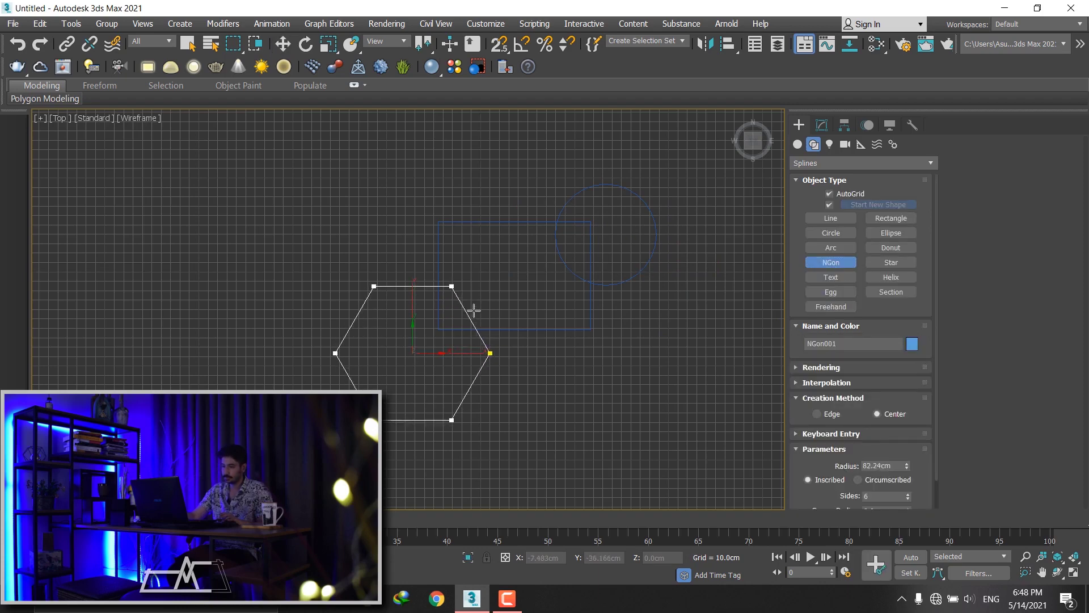
scroll(435, 385, "up", 2)
key("w")
left_click_drag(424, 318, 455, 275)
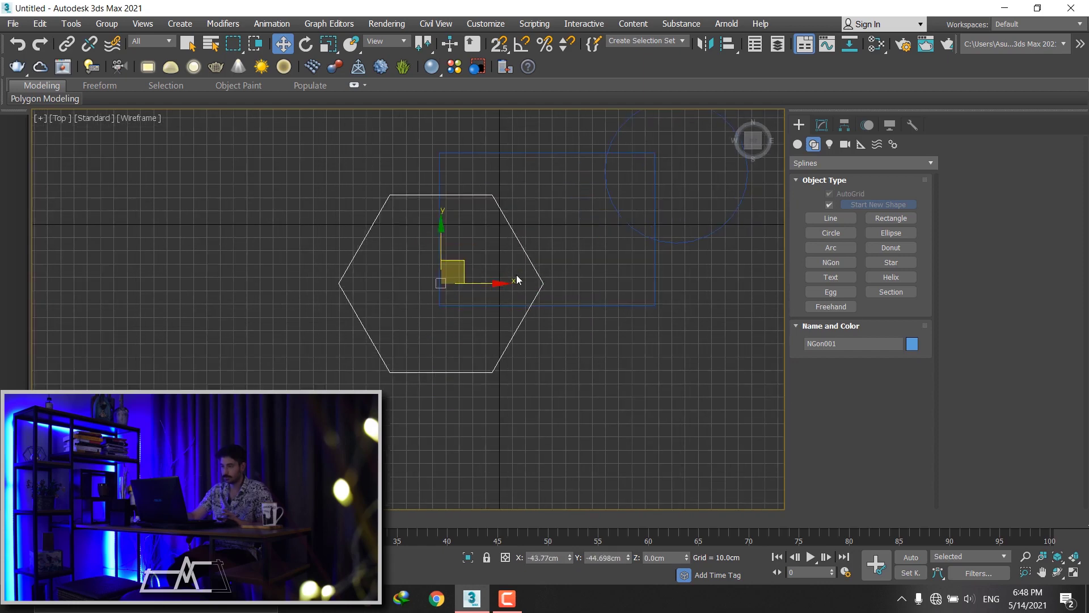
scroll(556, 278, "up", 3)
left_click(648, 325)
scroll(379, 336, "down", 3)
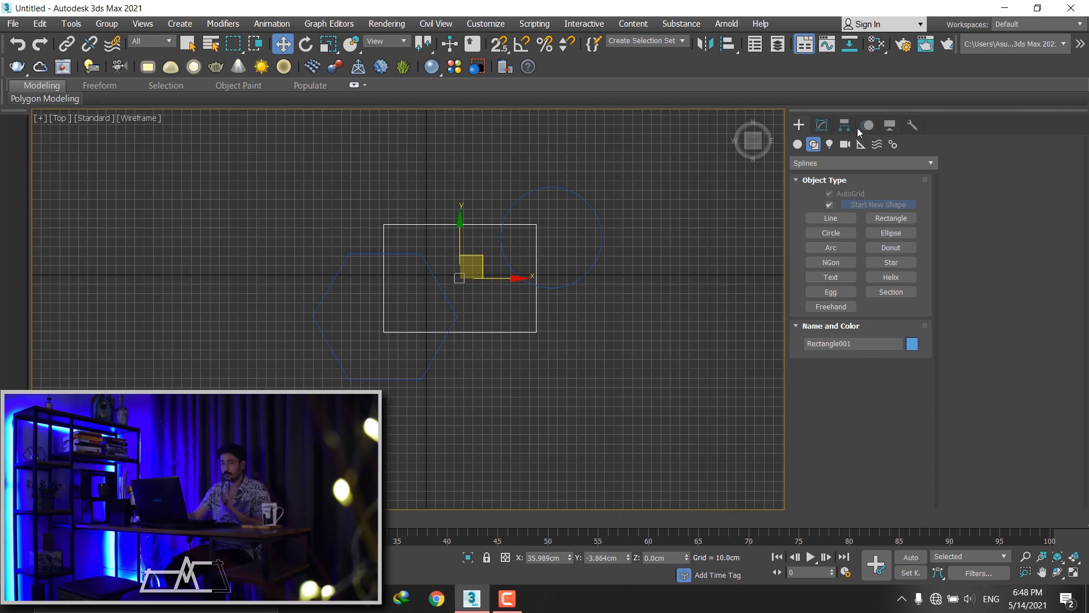
- Convert the rectangle, circle and hexagon to editable splines
left_click(822, 126)
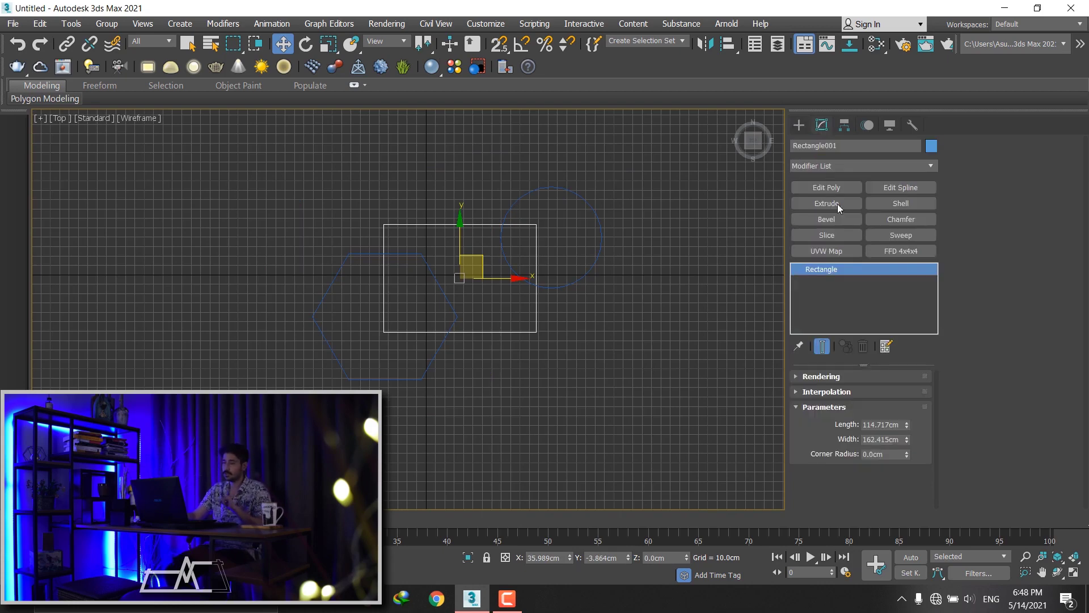
left_click(910, 189)
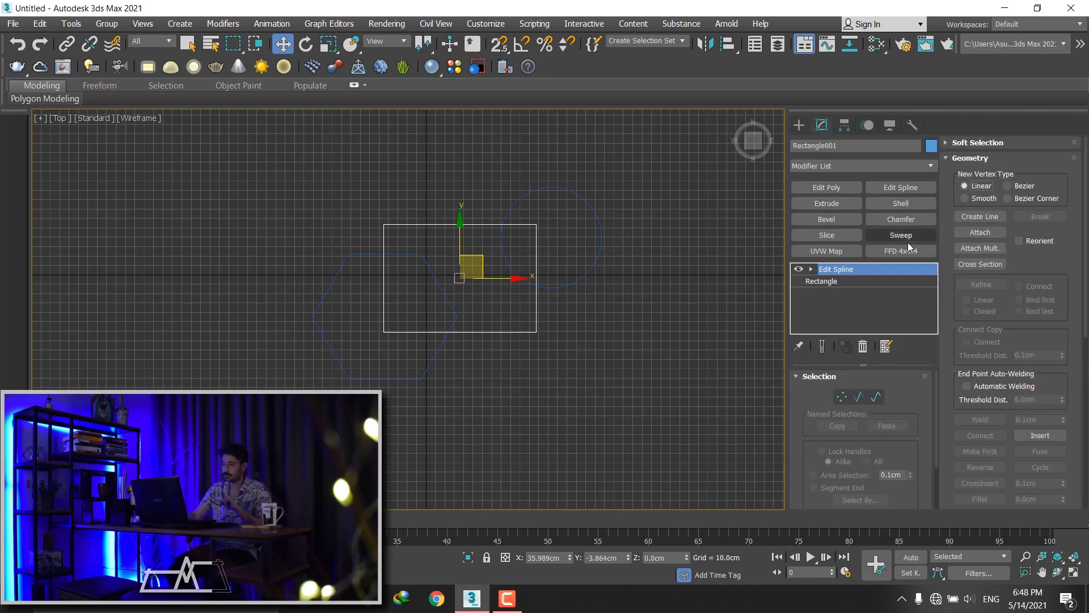
left_click(598, 258)
left_click(880, 187)
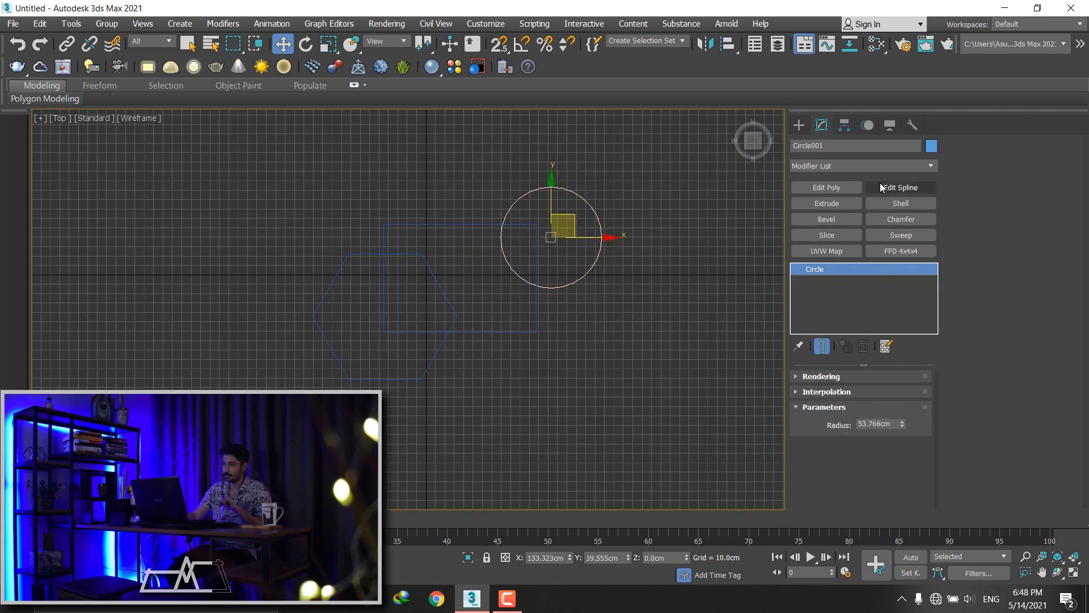
left_click(430, 358)
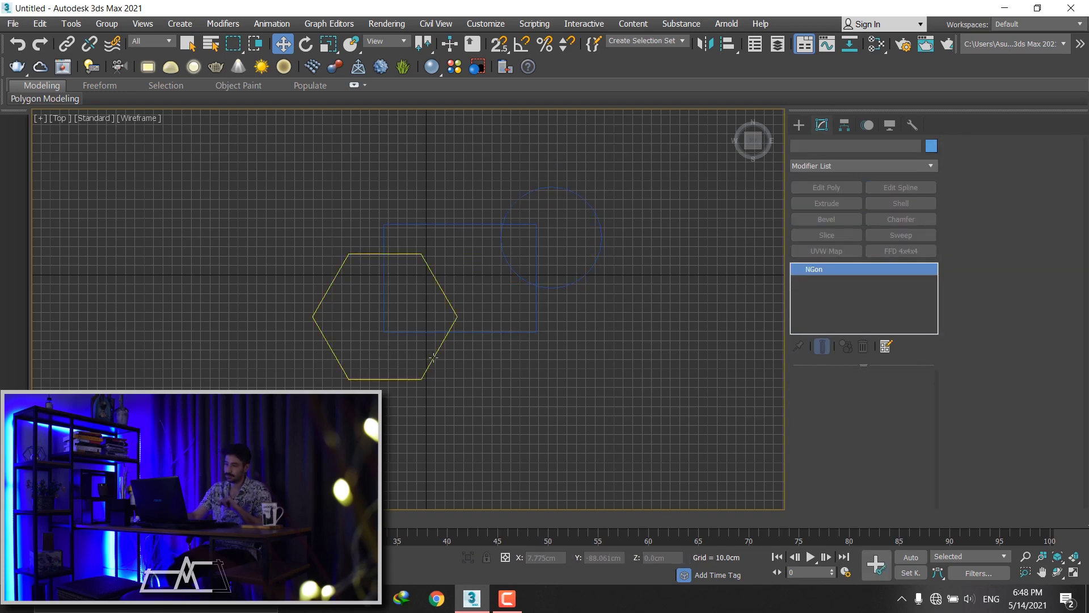
left_click(915, 187)
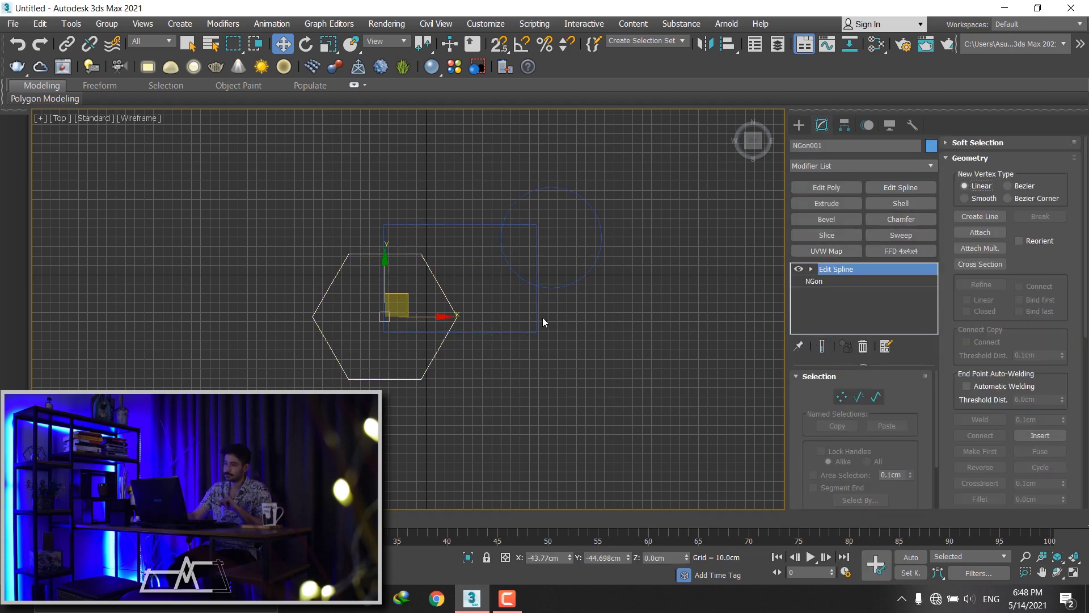
left_click(538, 318)
- Set Rectangle001's spline-level Boolean operation to Subtraction
scroll(958, 392, "down", 1)
scroll(958, 391, "down", 3)
scroll(962, 346, "down", 2)
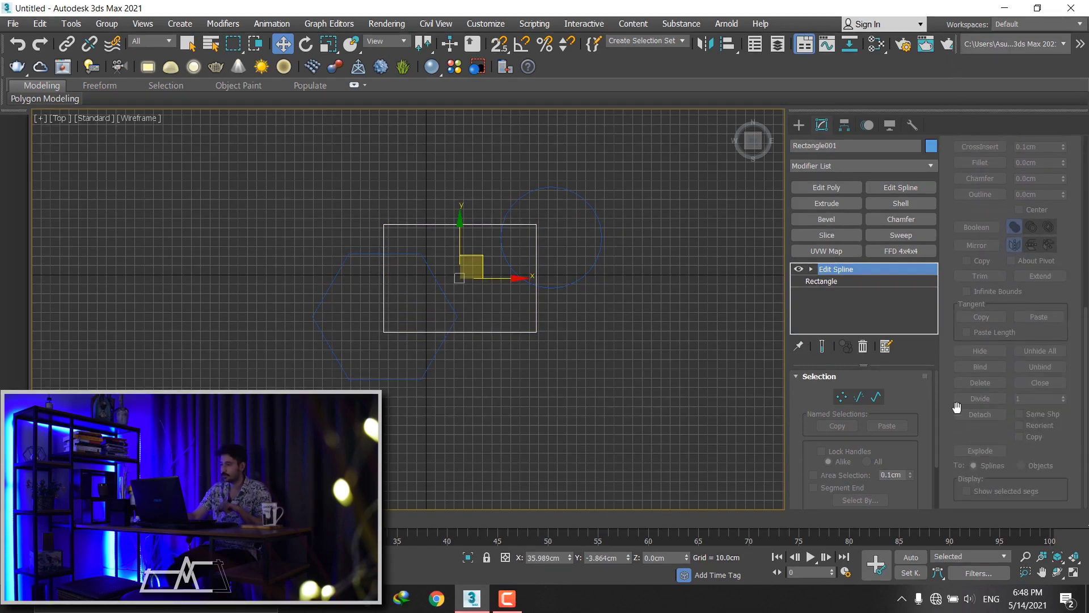
left_click(876, 397)
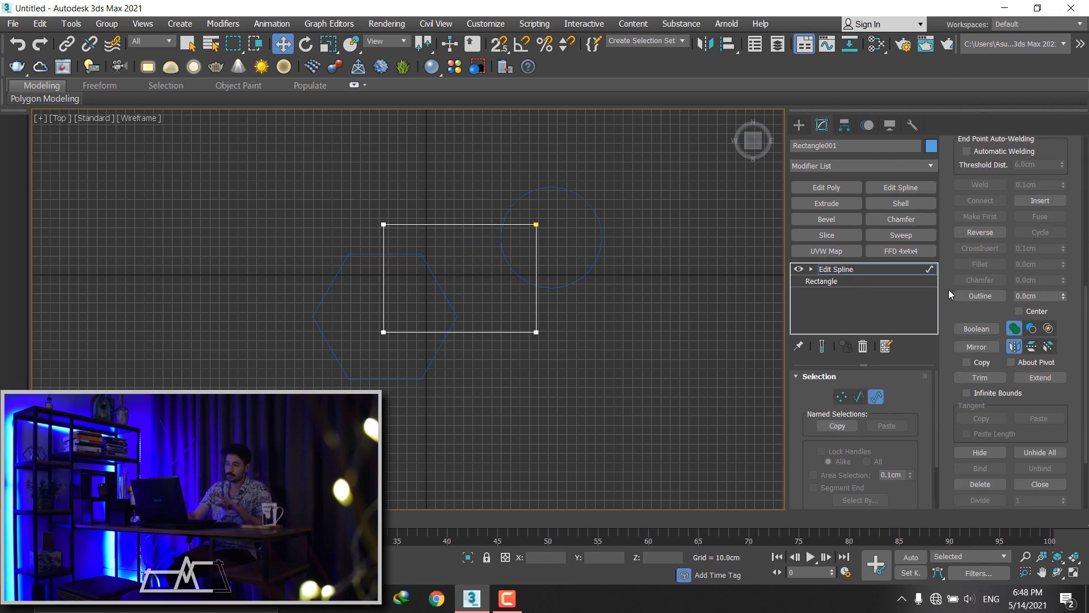
scroll(953, 278, "up", 5)
scroll(959, 261, "down", 2)
scroll(959, 249, "down", 2)
scroll(962, 241, "down", 2)
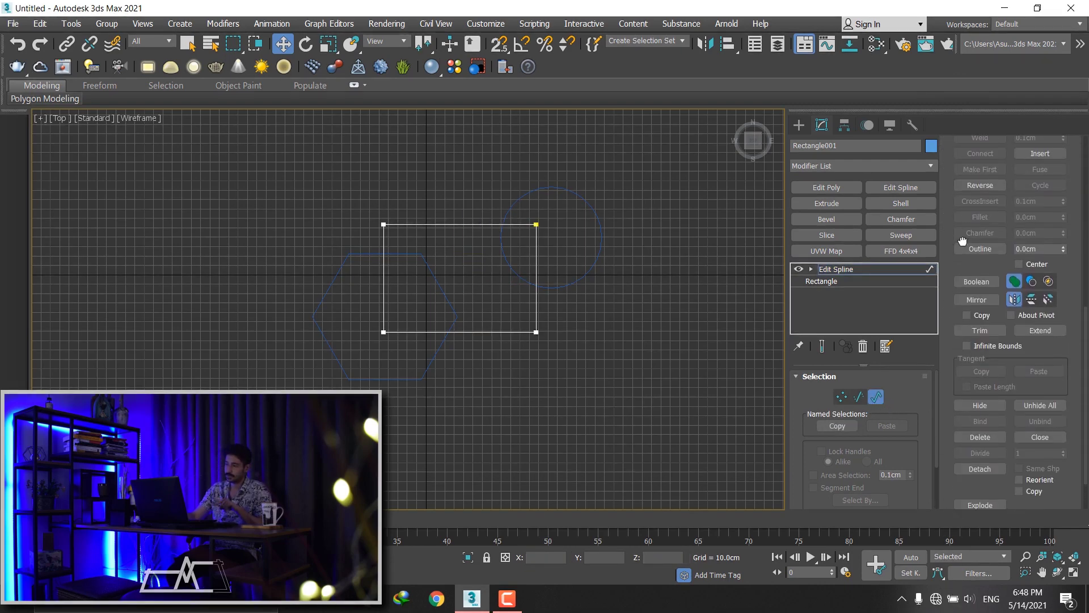
left_click(980, 278)
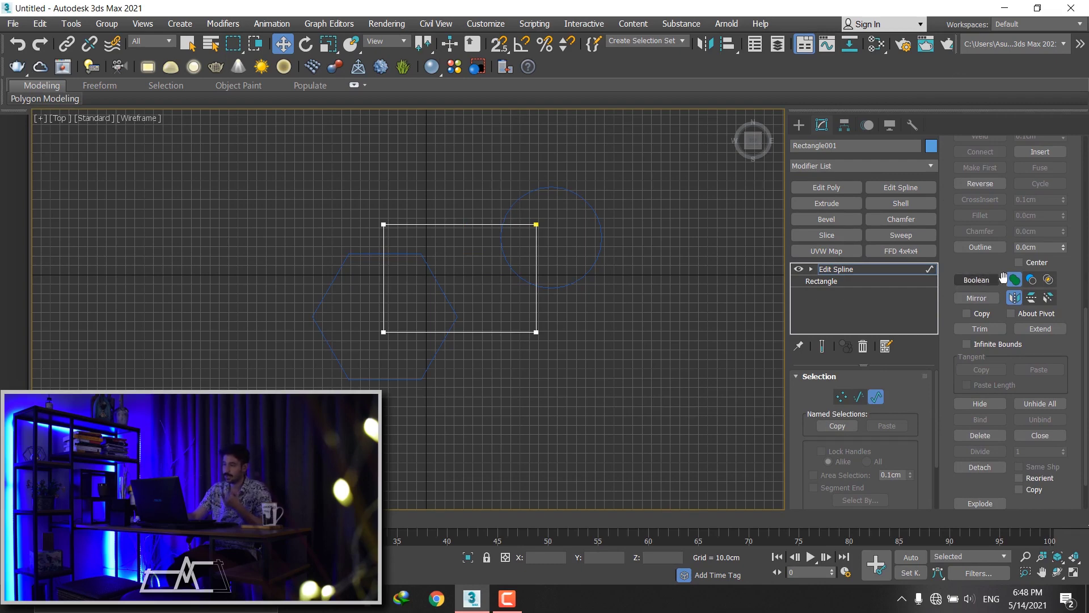
left_click(1033, 280)
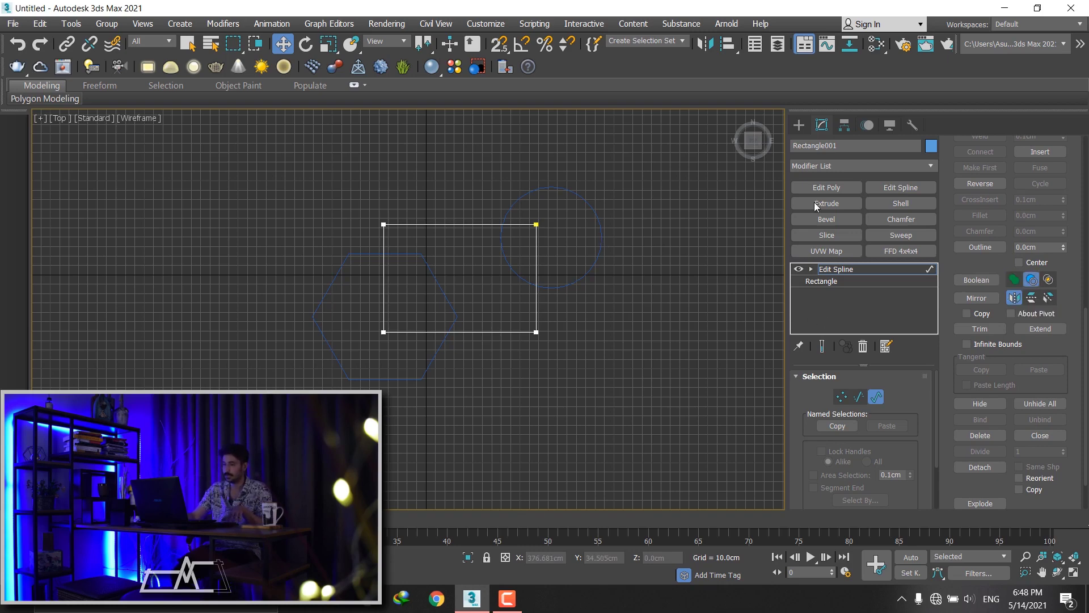
left_click(799, 125)
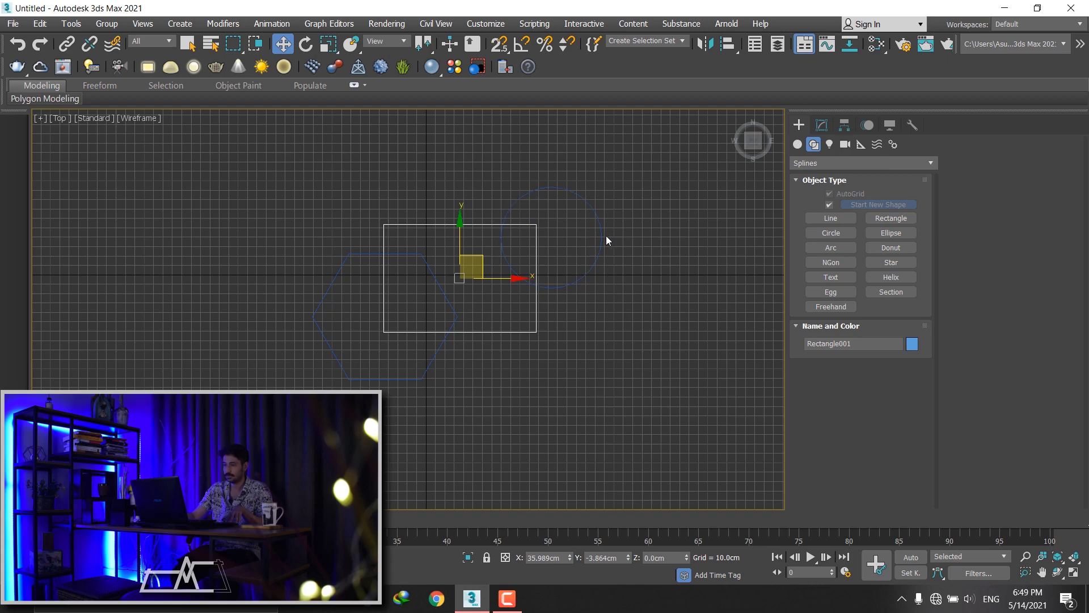
left_click(822, 129)
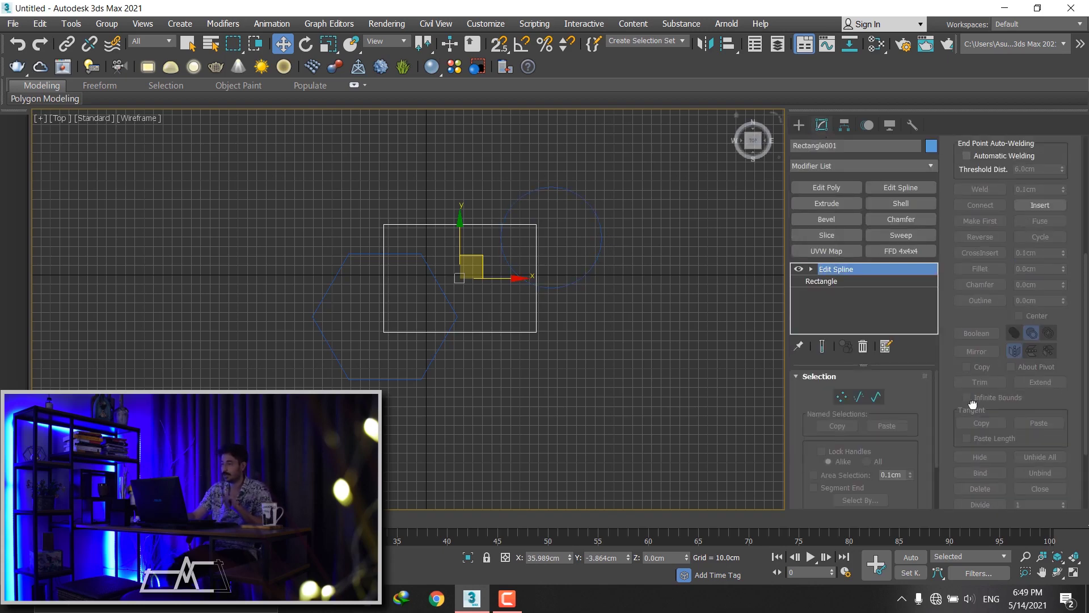
- Attach the circle and hexagon to Rectangle001 at Spline sub-object level
left_click(879, 395)
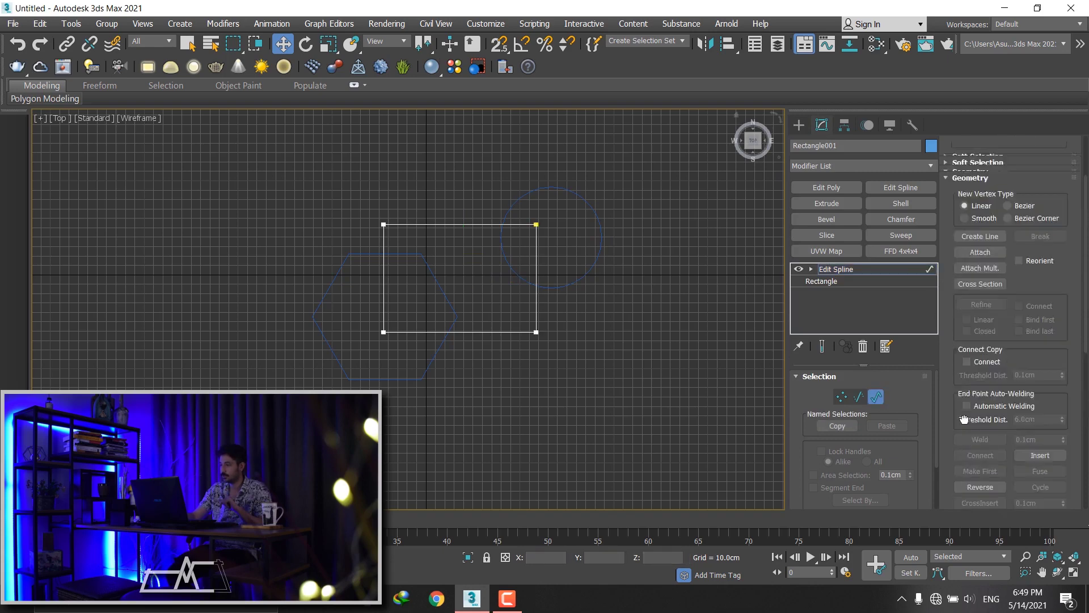
left_click(998, 333)
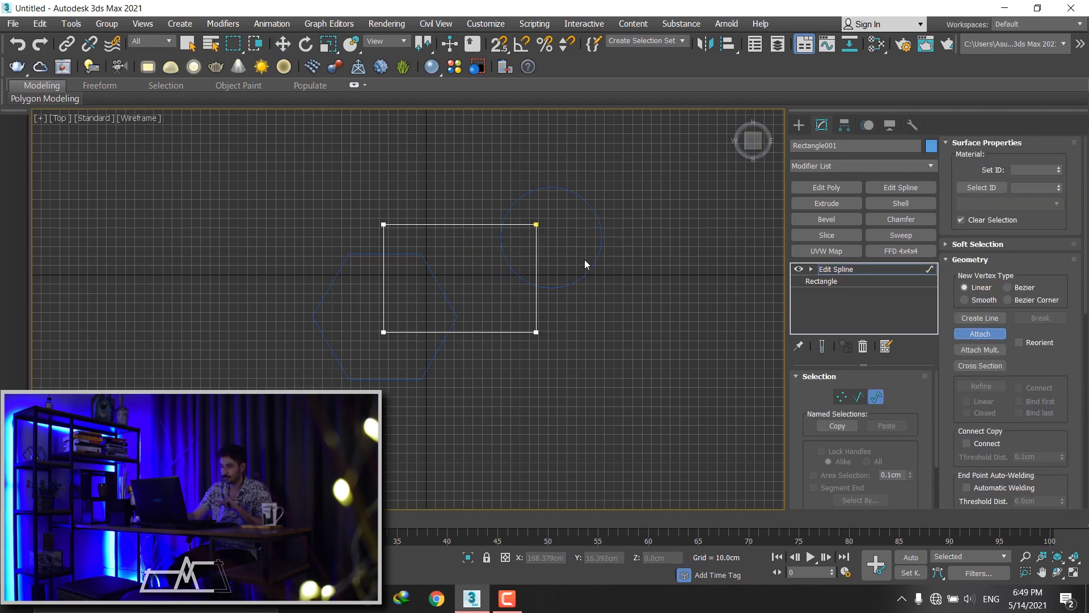
left_click(599, 260)
left_click(437, 349)
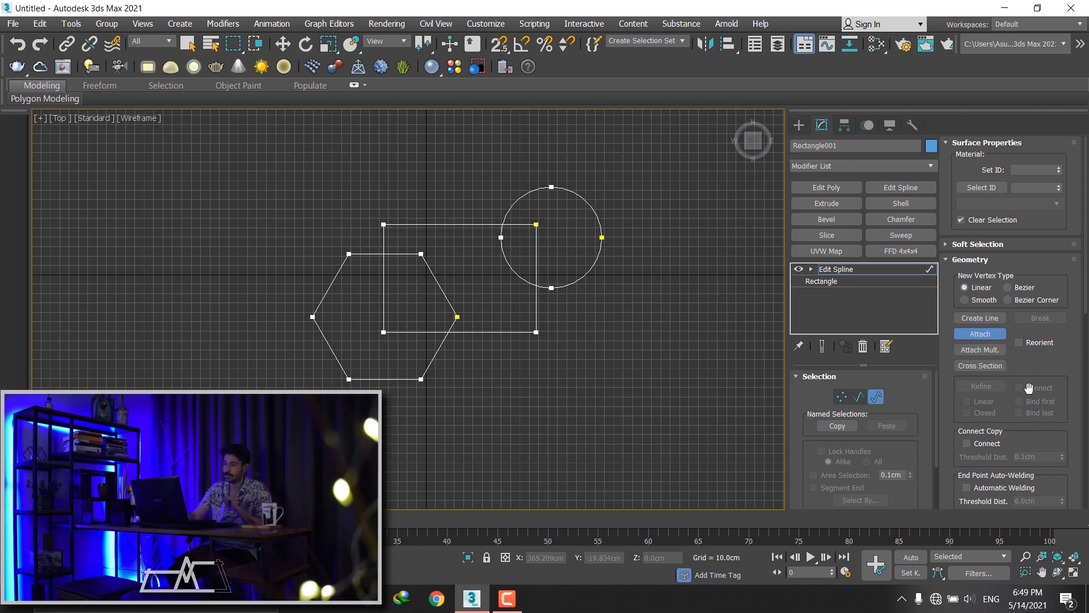
scroll(1022, 397, "down", 2)
scroll(1021, 397, "down", 3)
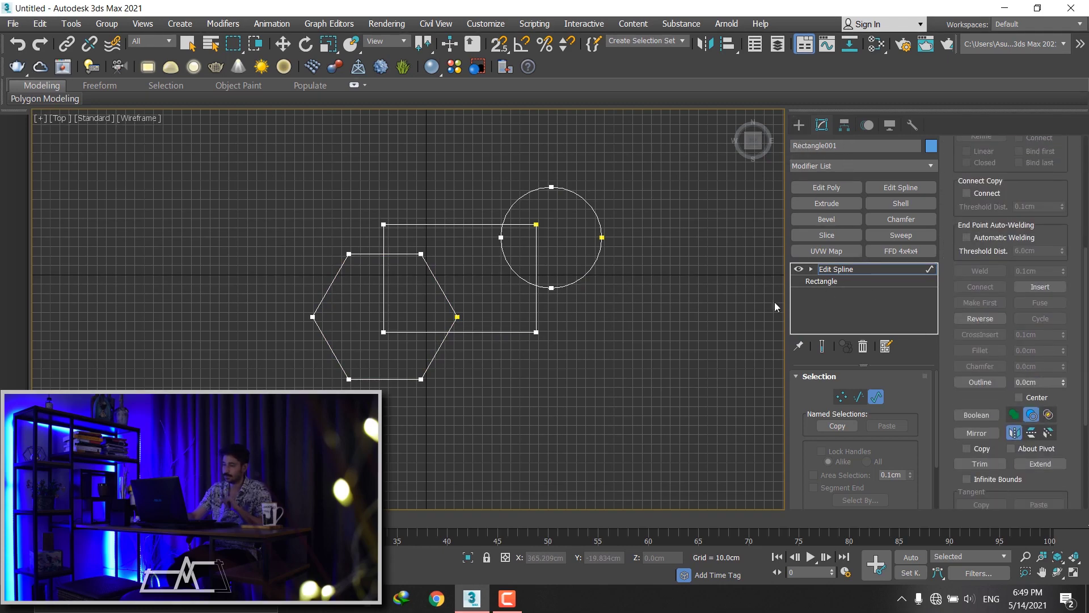
- Return to Spline level and box-select the rectangle spline
left_click(876, 397)
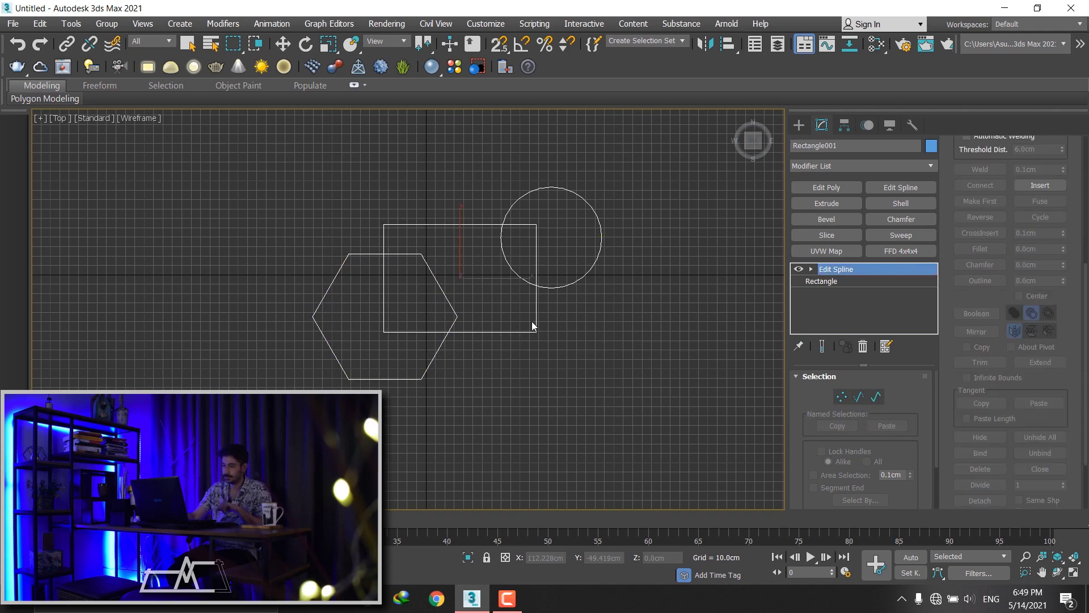
key("w")
left_click(881, 403)
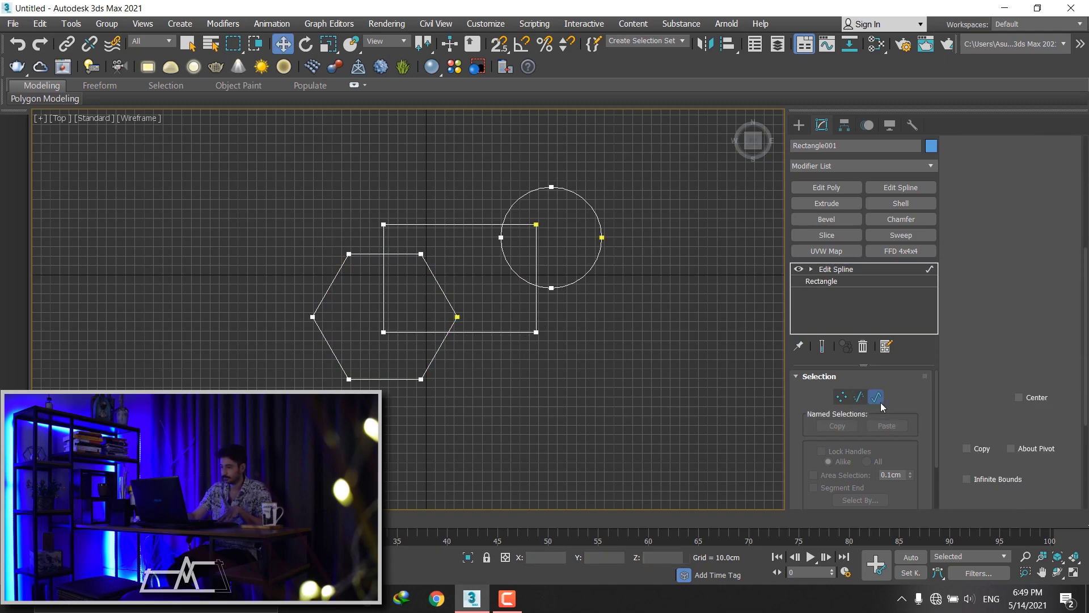
left_click_drag(489, 304, 488, 303)
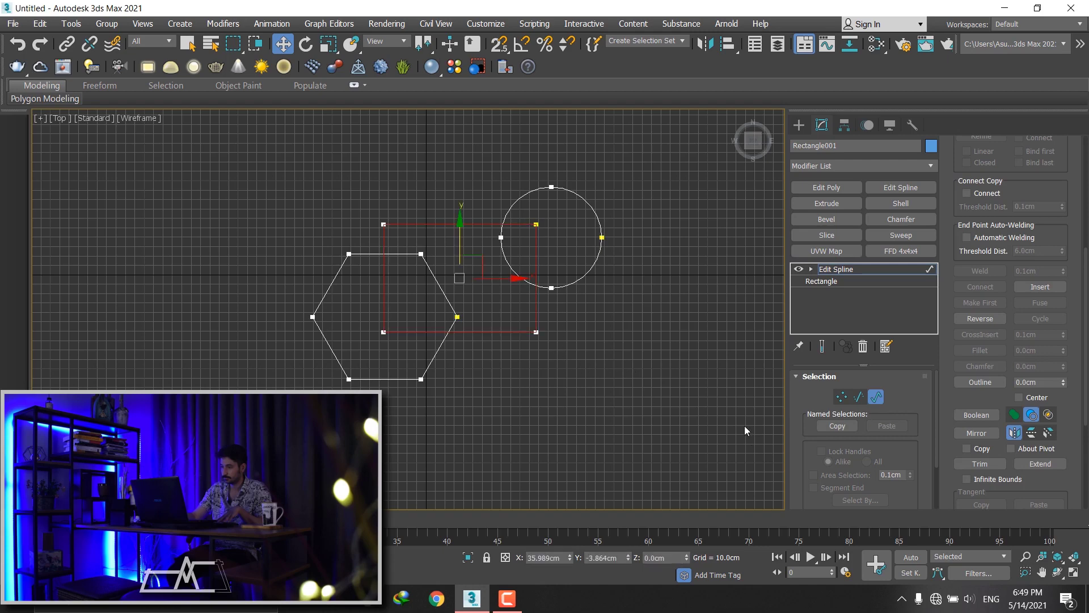
left_click(708, 396)
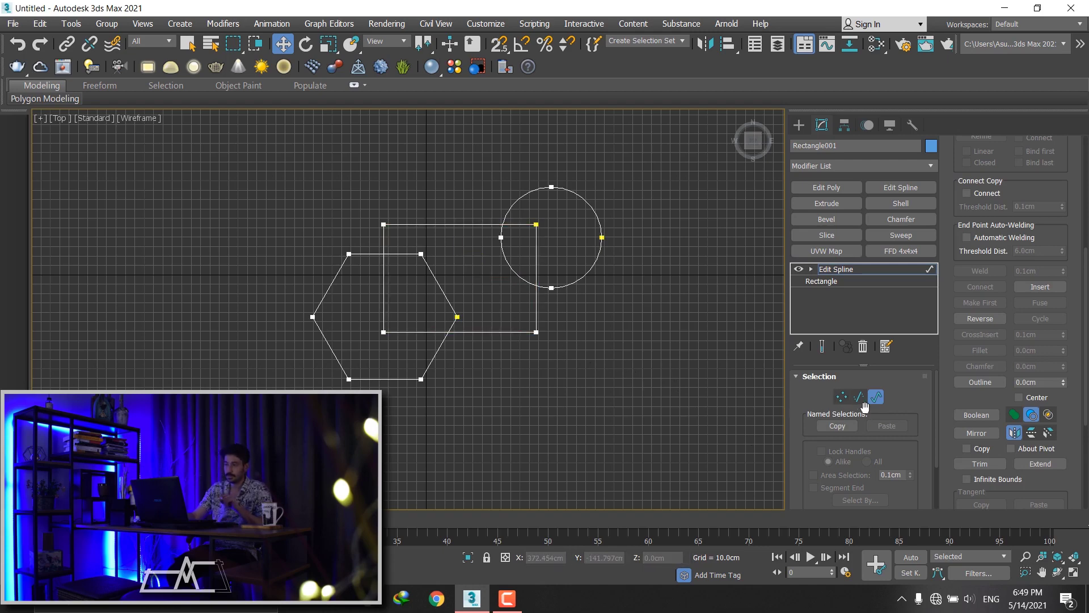
left_click_drag(669, 369, 498, 309)
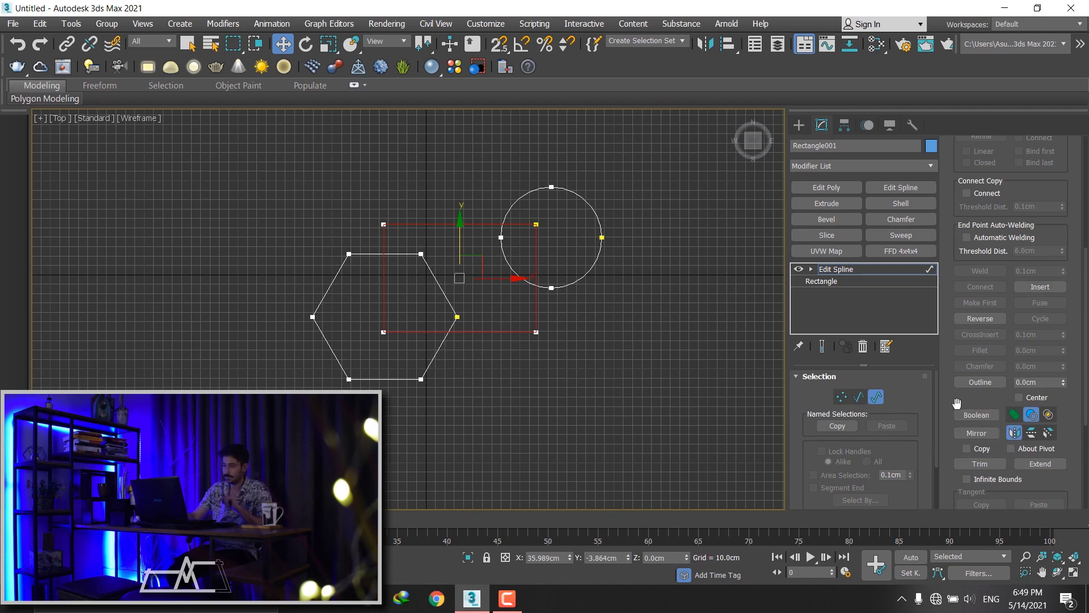
- Boolean-subtract the circle and hexagon from the rectangle spline, then set the mode to Union
scroll(957, 403, "down", 1)
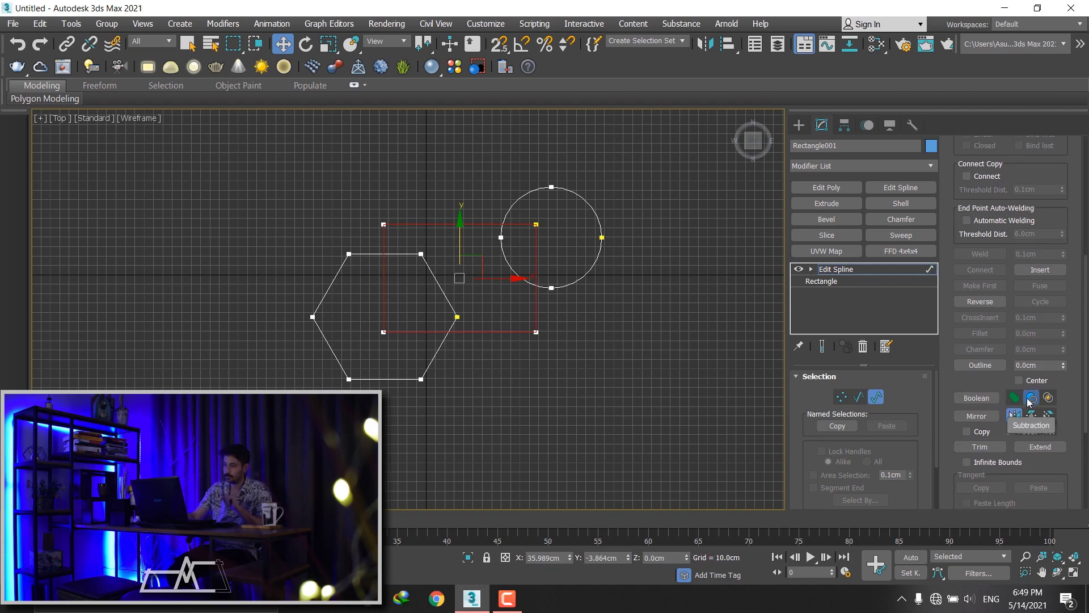
left_click(593, 264)
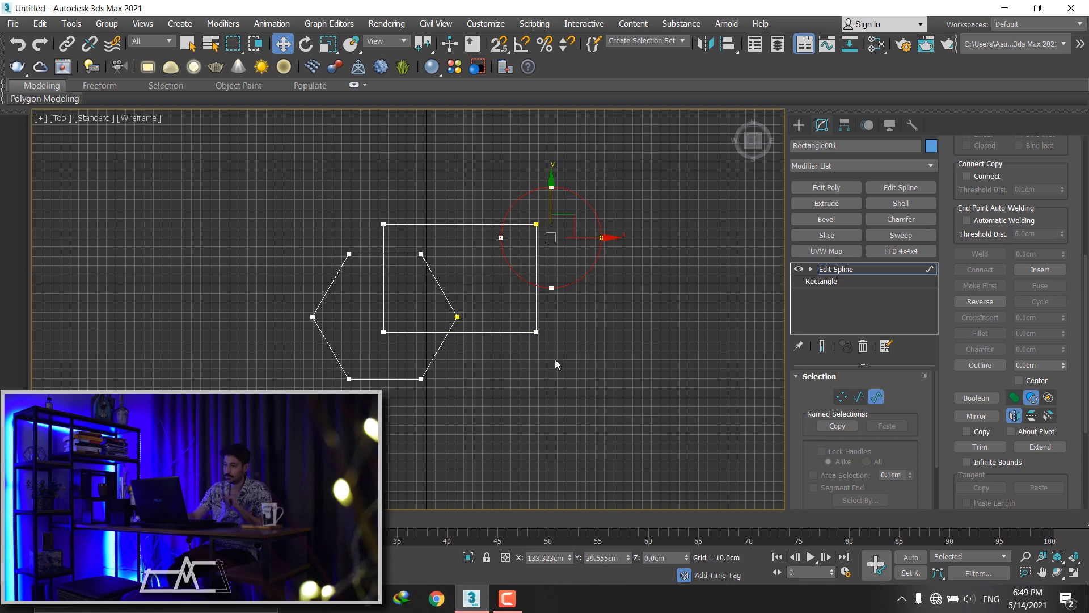
left_click(491, 331)
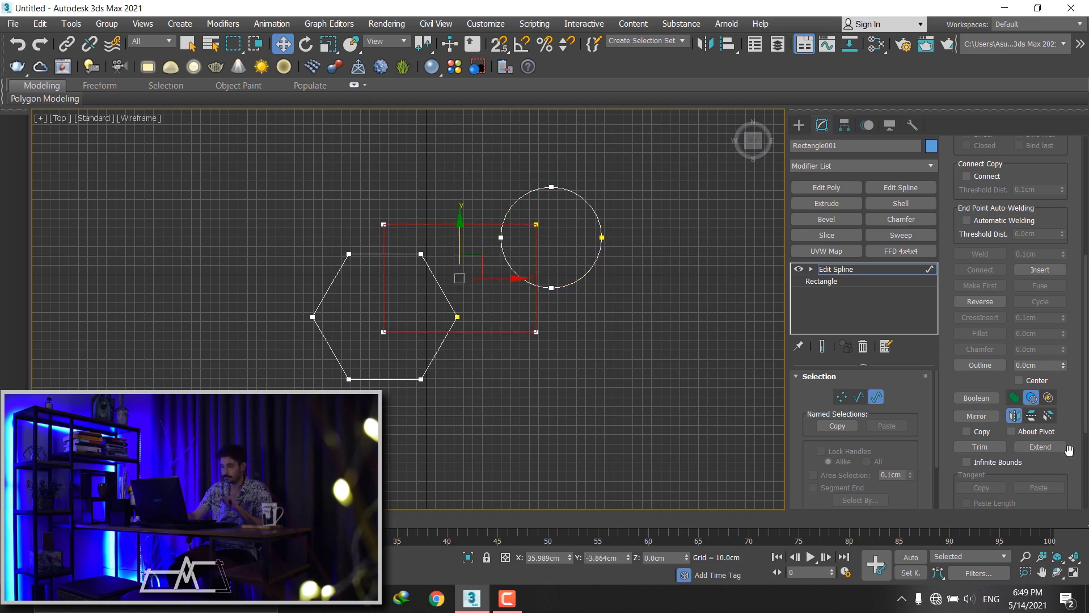
left_click(976, 398)
left_click(588, 270)
scroll(529, 240, "up", 2)
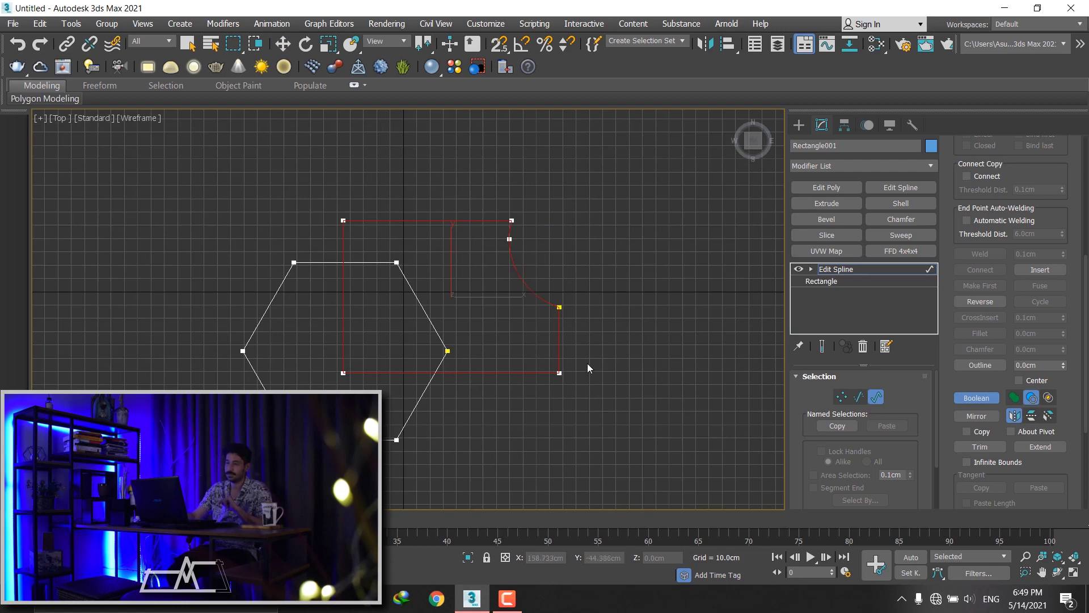
left_click(417, 404)
scroll(393, 301, "up", 2)
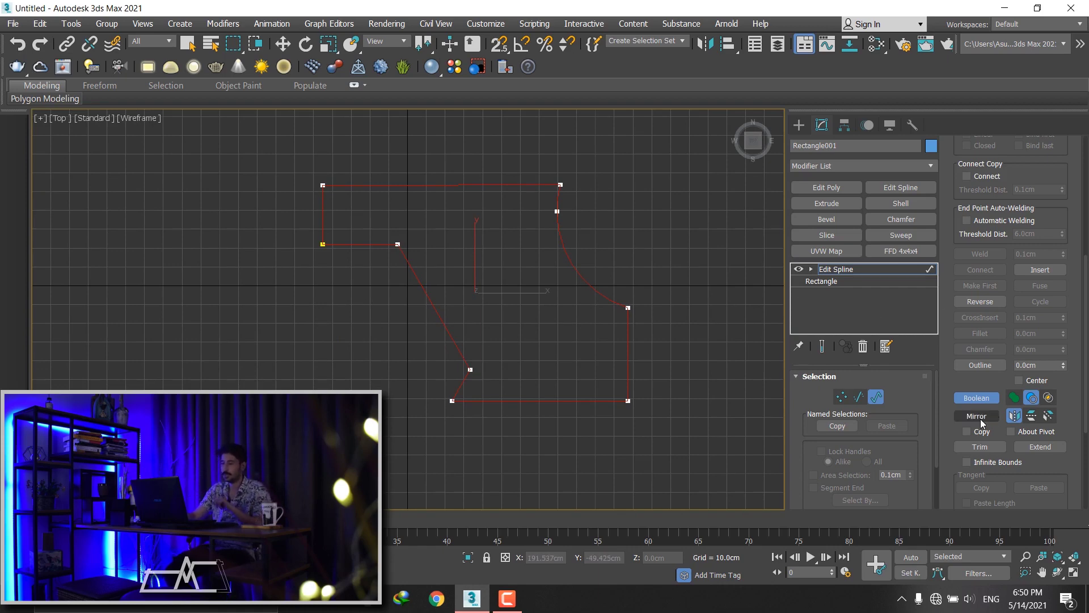
left_click(1049, 397)
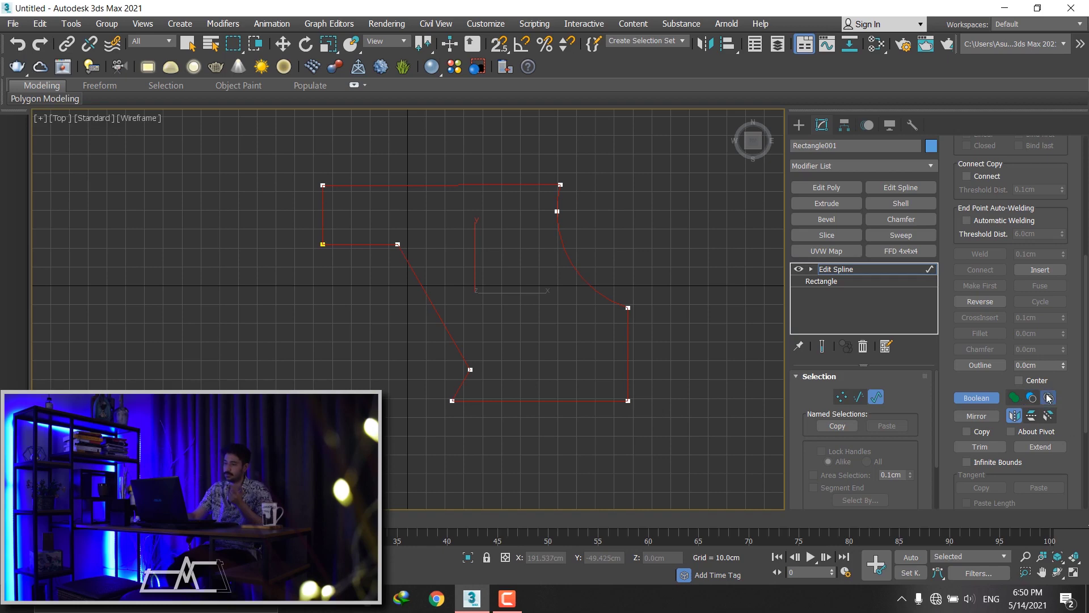
left_click(1014, 398)
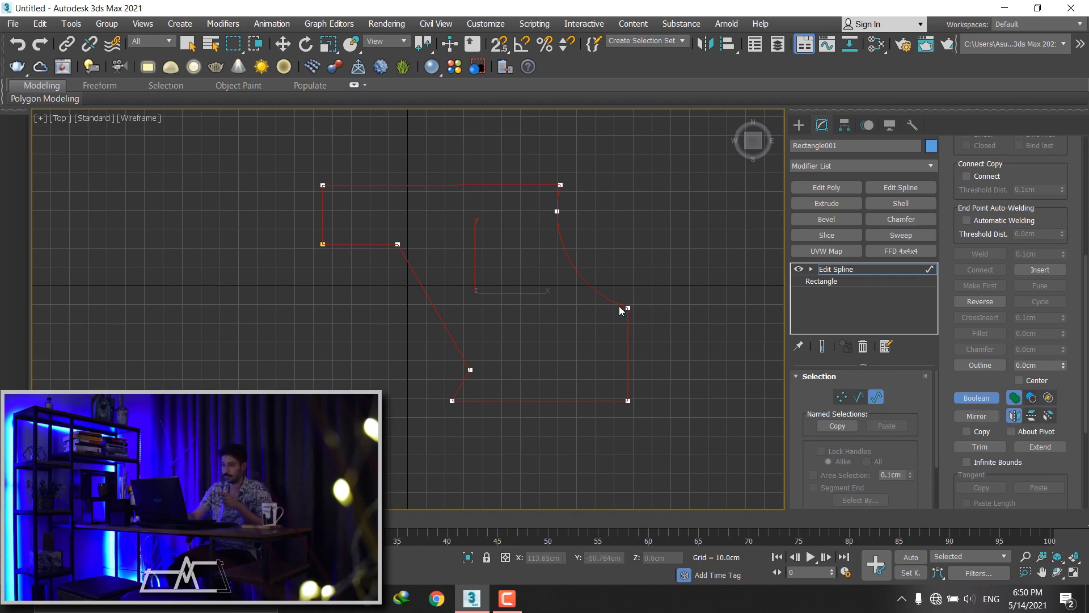
- Undo the cut-outs and Boolean-union the circle and hexagon into the rectangle outline
key("ctrl+z")
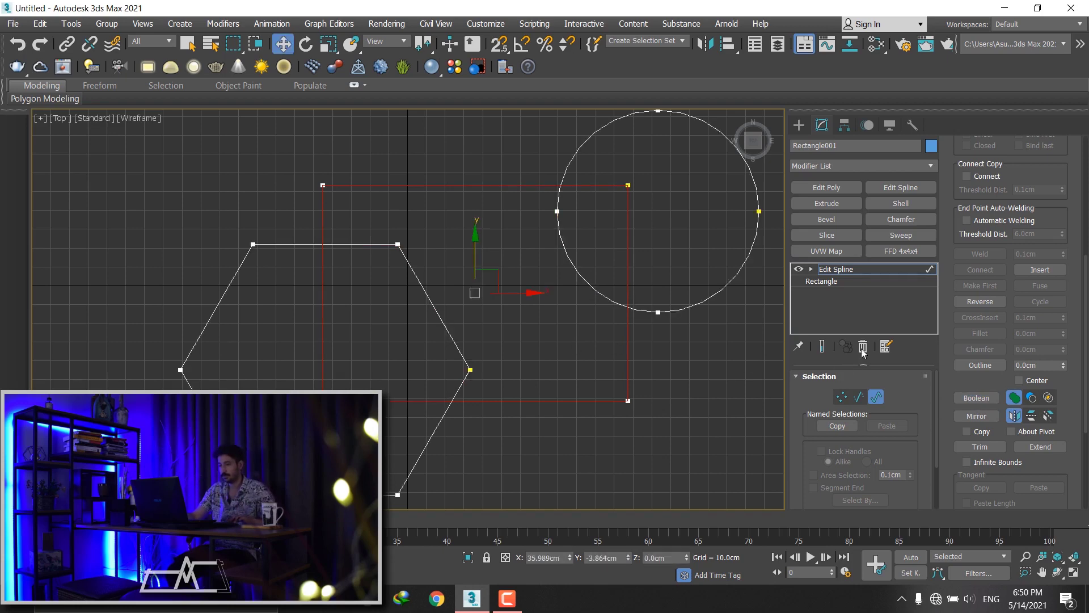
left_click(976, 398)
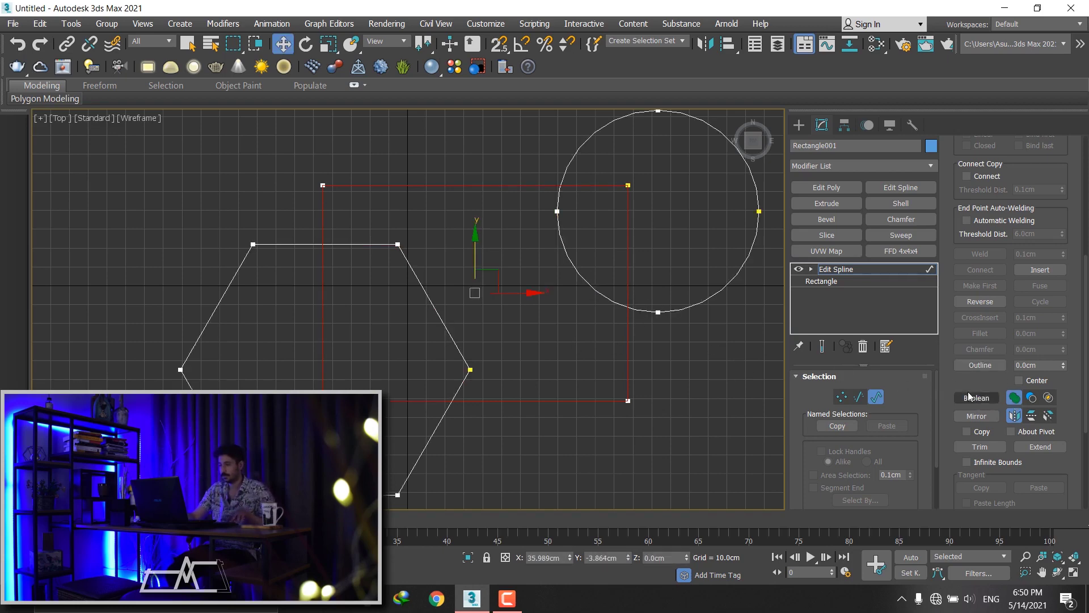
left_click(713, 302)
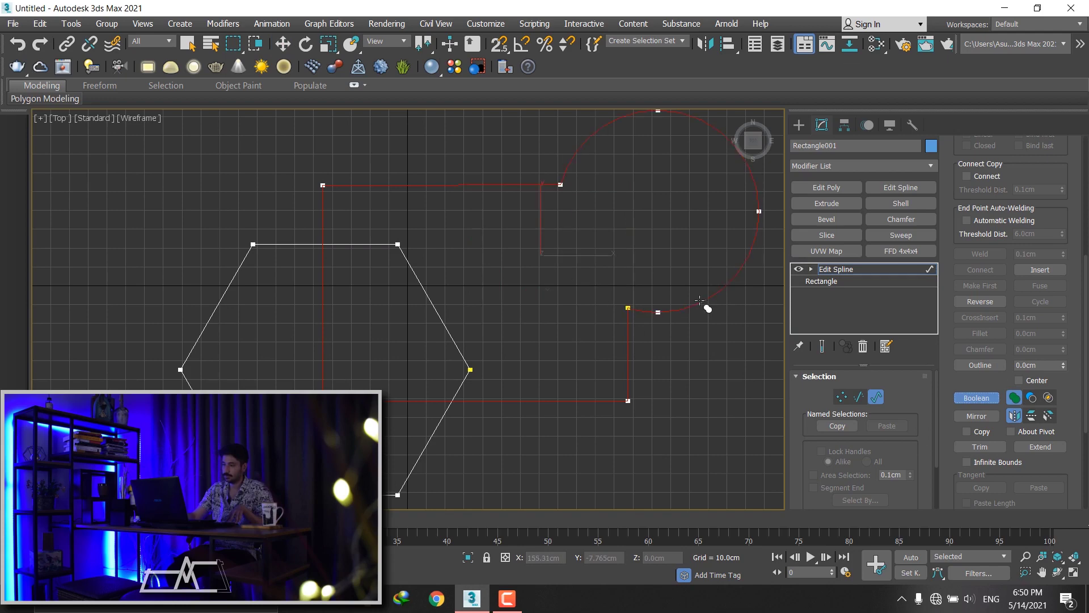
left_click(453, 342)
scroll(300, 261, "down", 3)
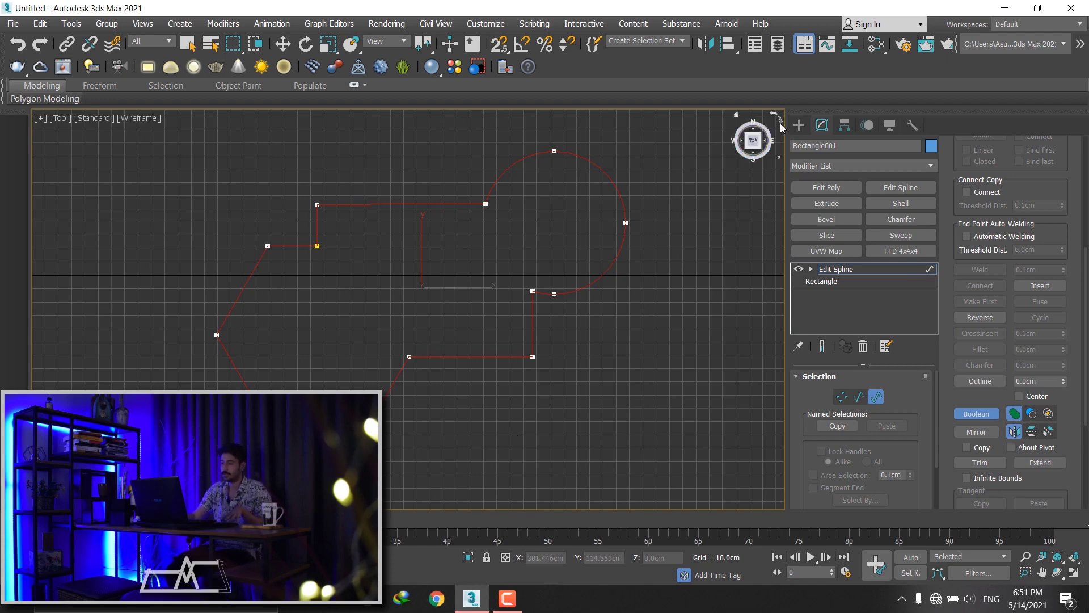
- Undo the union, reselect Rectangle001 and switch shape creation to Compound Shapes
key("ctrl+z")
key("ctrl+z")
key("ctrl+z")
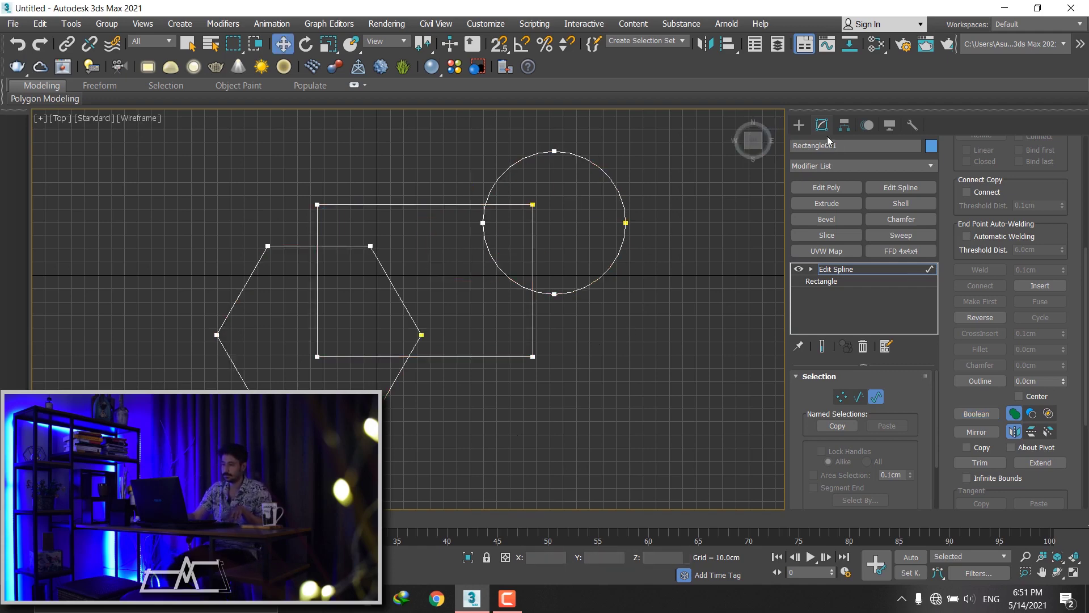
left_click(799, 125)
left_click(570, 333)
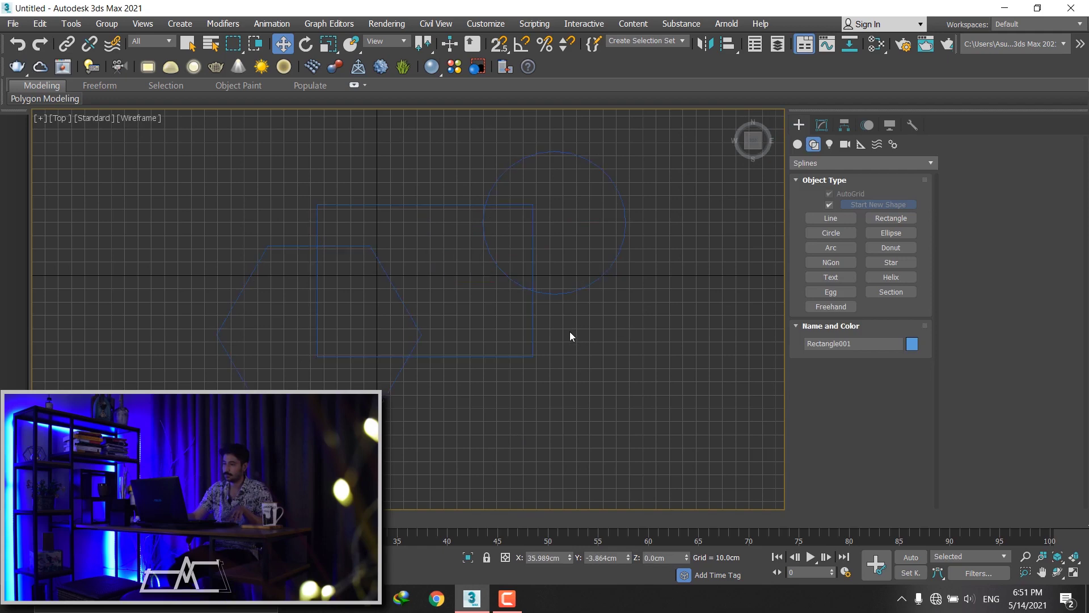
left_click(538, 347)
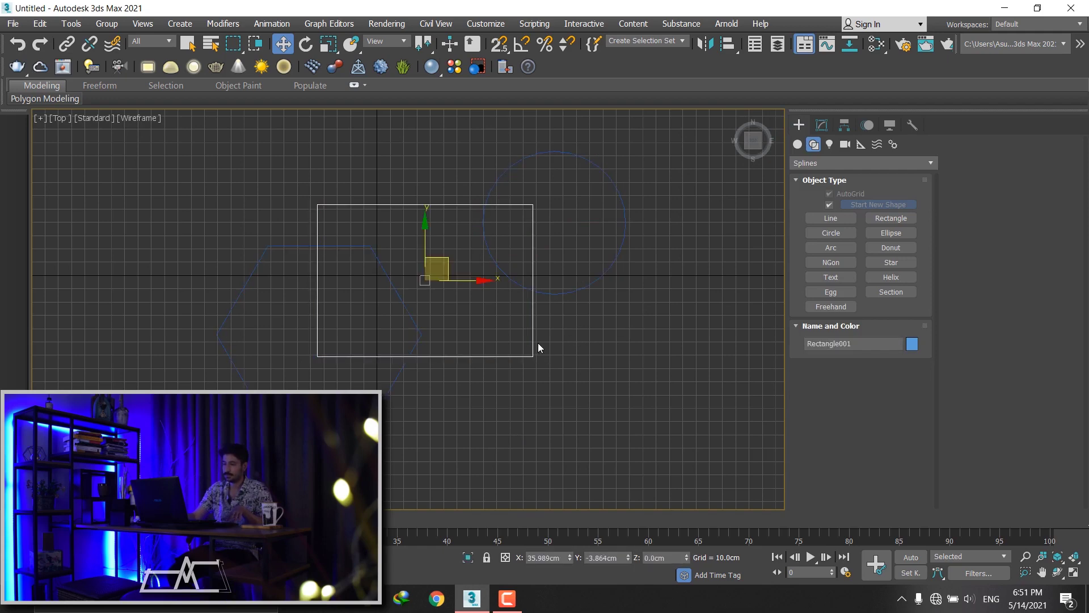
left_click(424, 237)
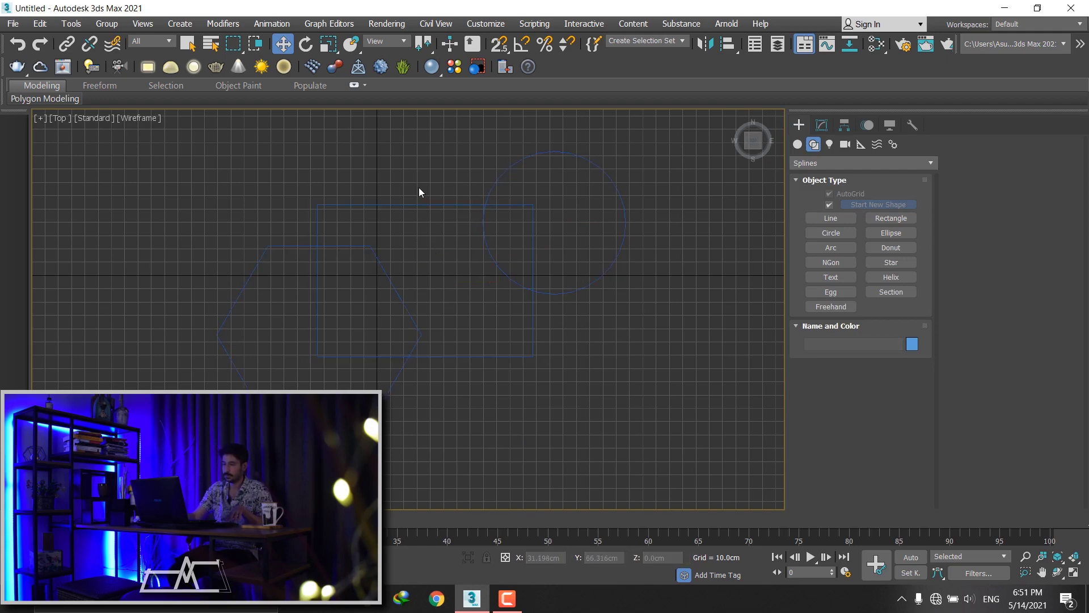
left_click(423, 204)
left_click_drag(425, 243, 433, 287)
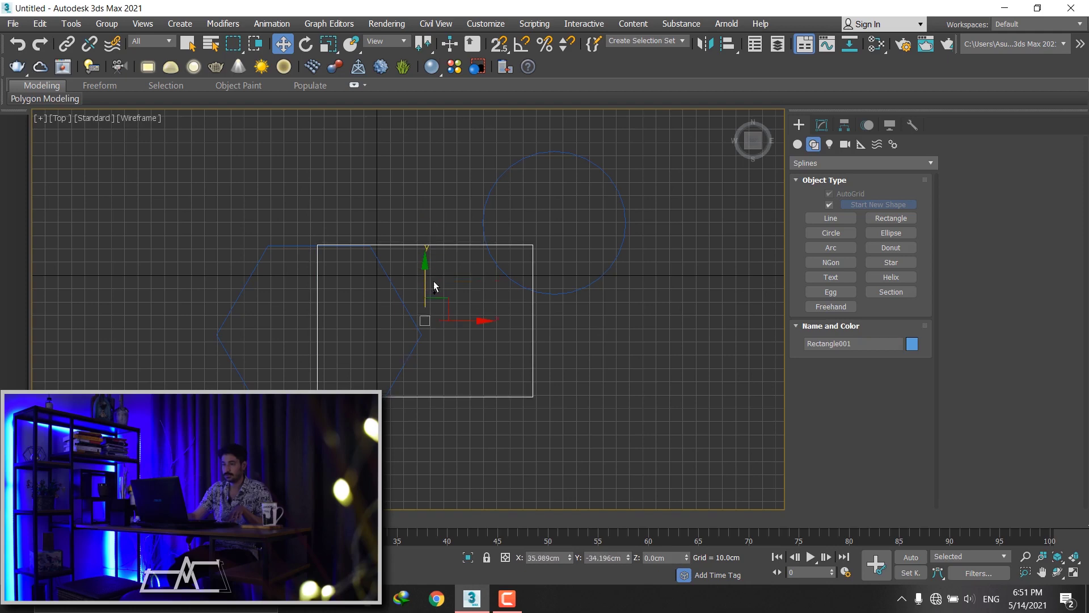
right_click(433, 287)
left_click(832, 166)
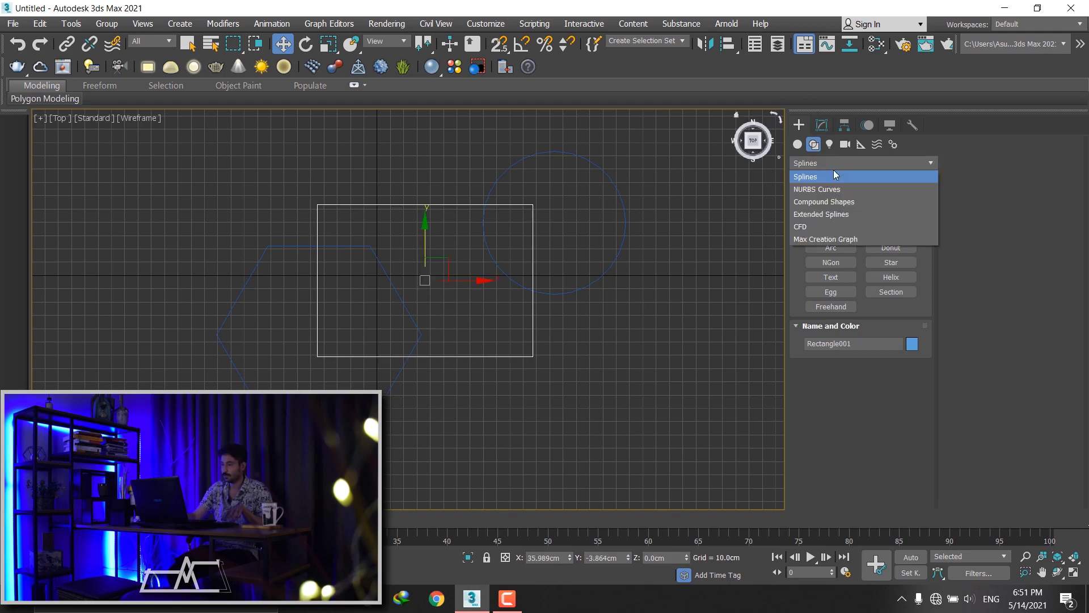
left_click(833, 203)
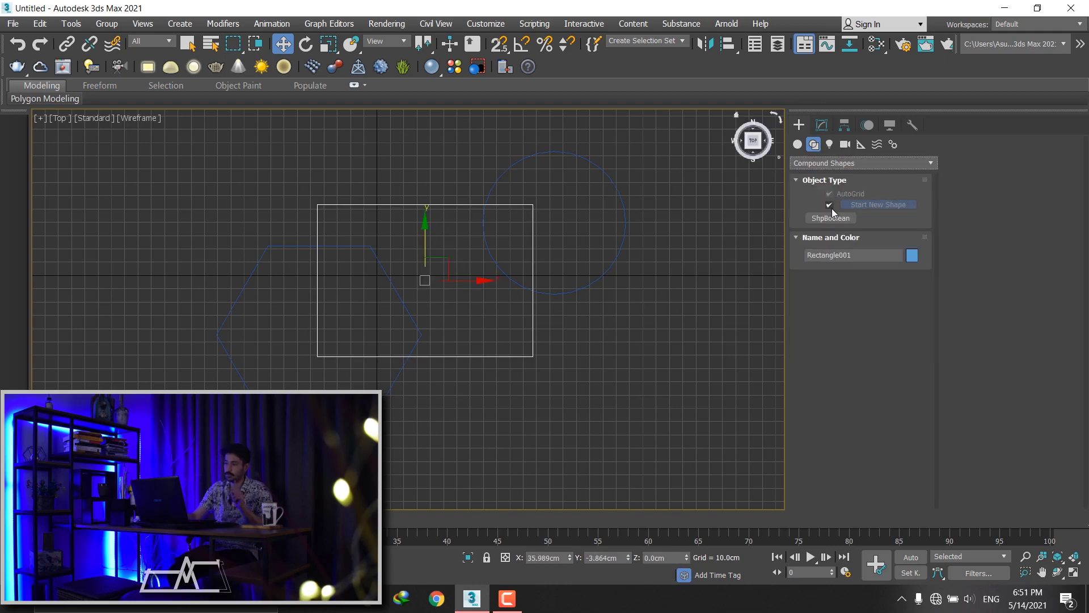
- Create a ShapeBoolean on the rectangle subtracting Circle001 and NGon001
left_click(831, 217)
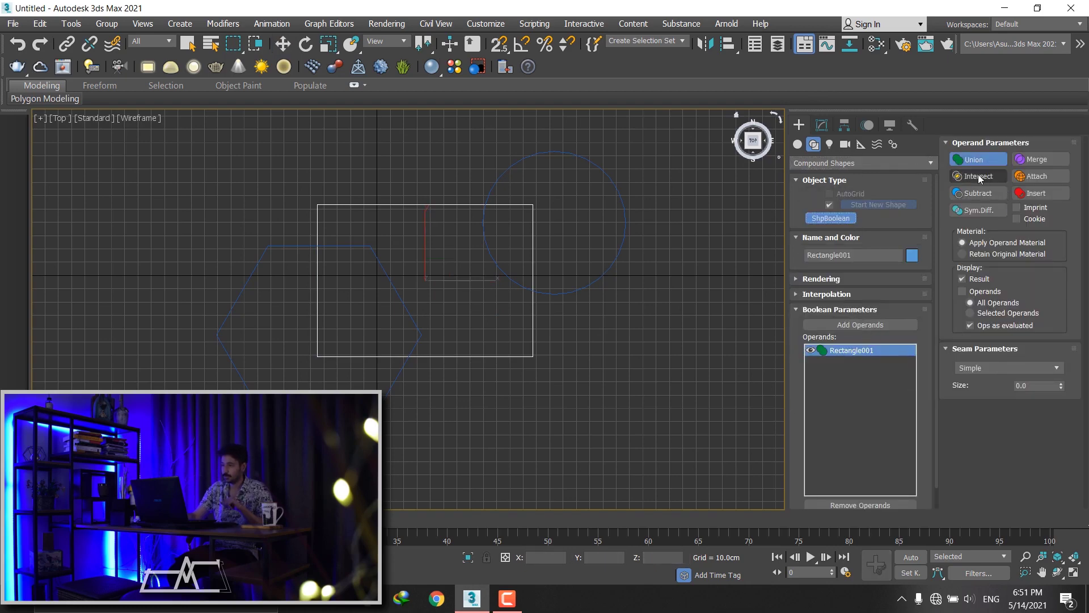
left_click(978, 178)
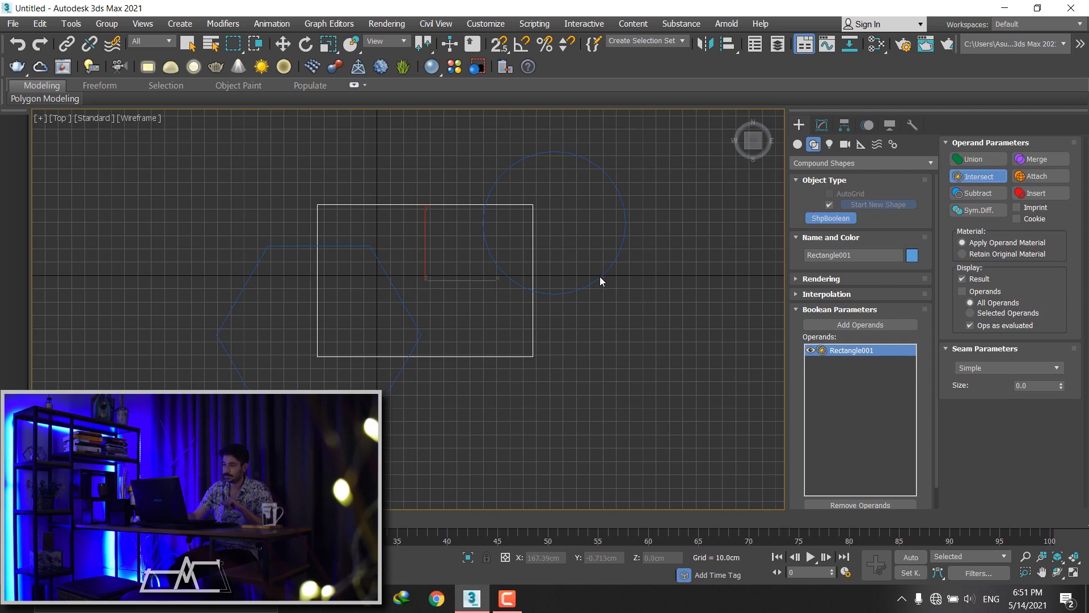
left_click(860, 324)
left_click(611, 266)
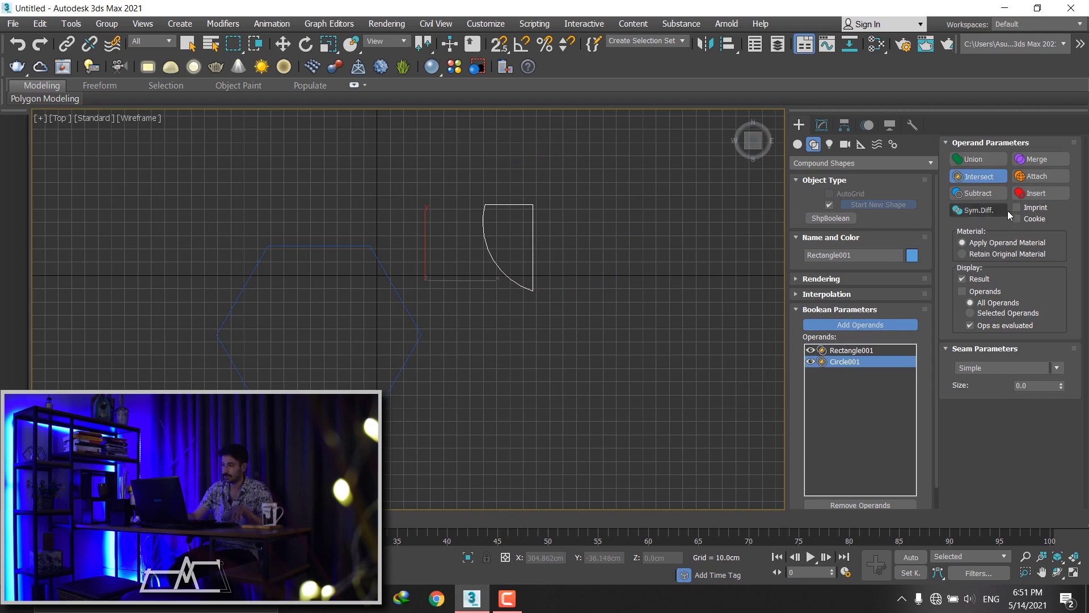
left_click(980, 193)
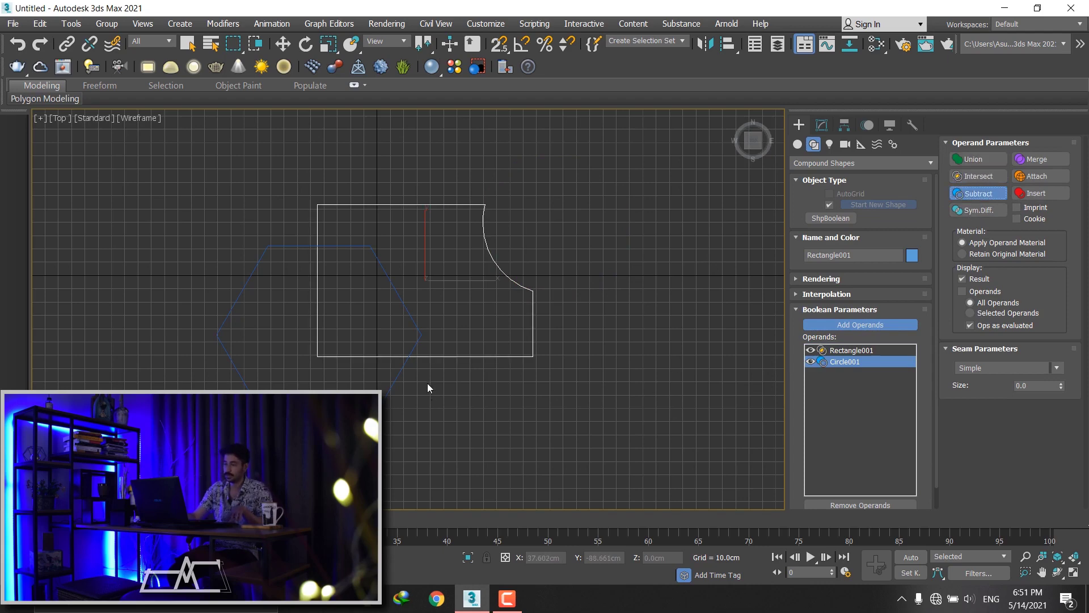
left_click(385, 394)
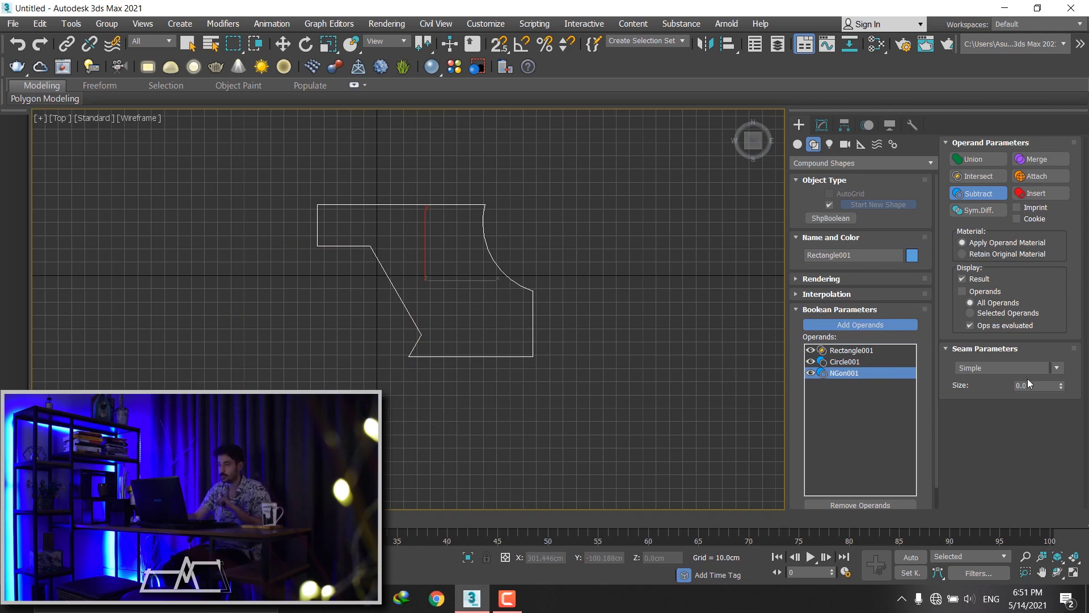
left_click(982, 370)
- Set the hexagon operand's seams to Fillet and enlarge the fillet size
left_click(983, 388)
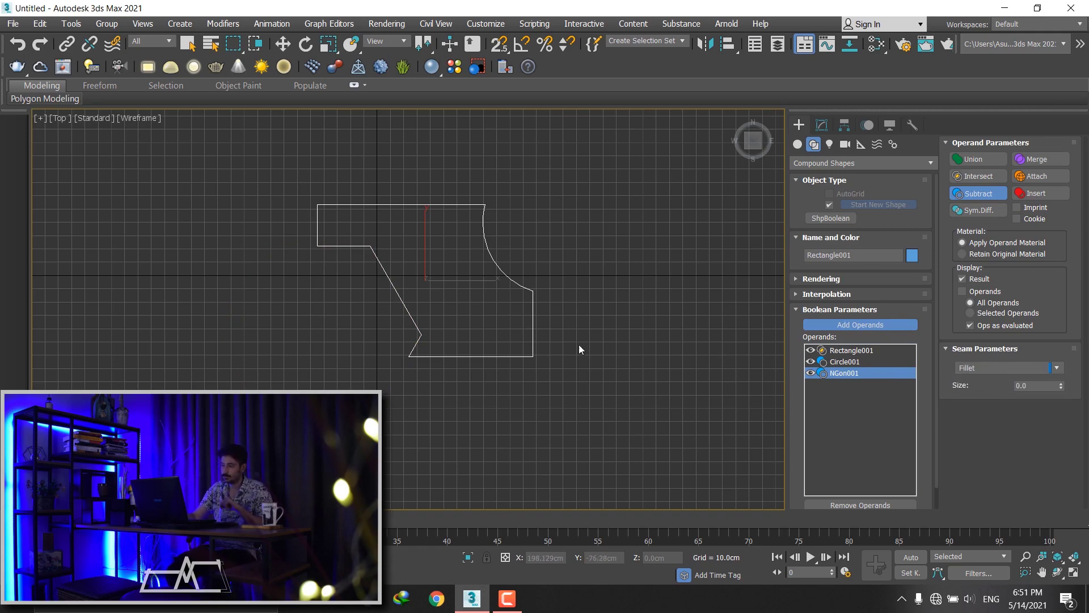
scroll(523, 287, "up", 2)
scroll(510, 285, "up", 2)
scroll(516, 301, "down", 2)
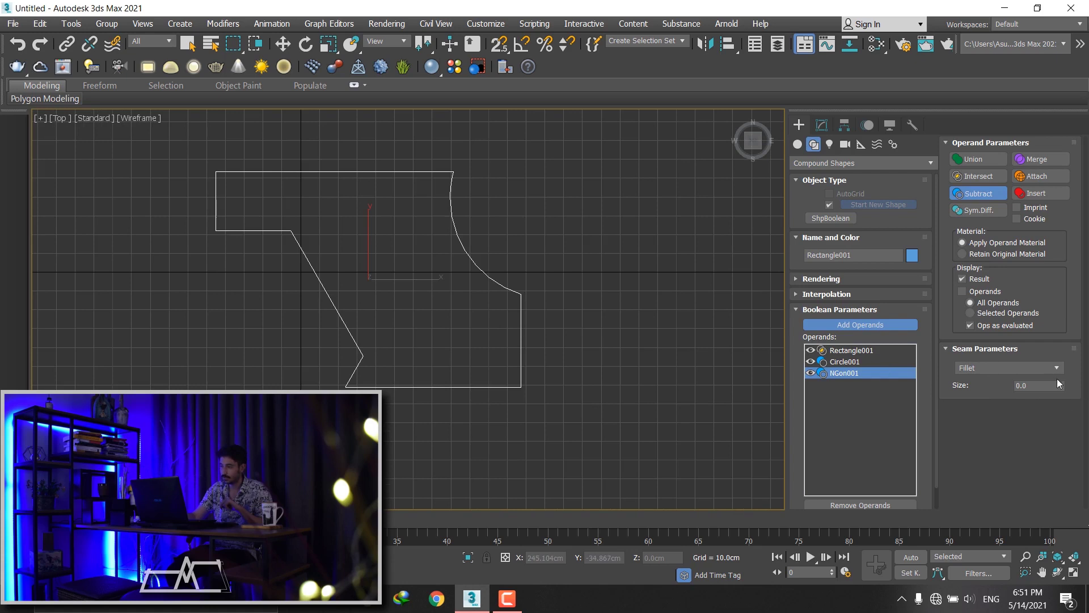
mouse_move(1059, 387)
left_mouse_down()
mouse_move(1059, 363)
mouse_move(1055, 406)
left_mouse_up()
- Set the circle operand's seams to Fillet with size 9.4
left_click(838, 363)
left_click(1047, 367)
left_click(1013, 389)
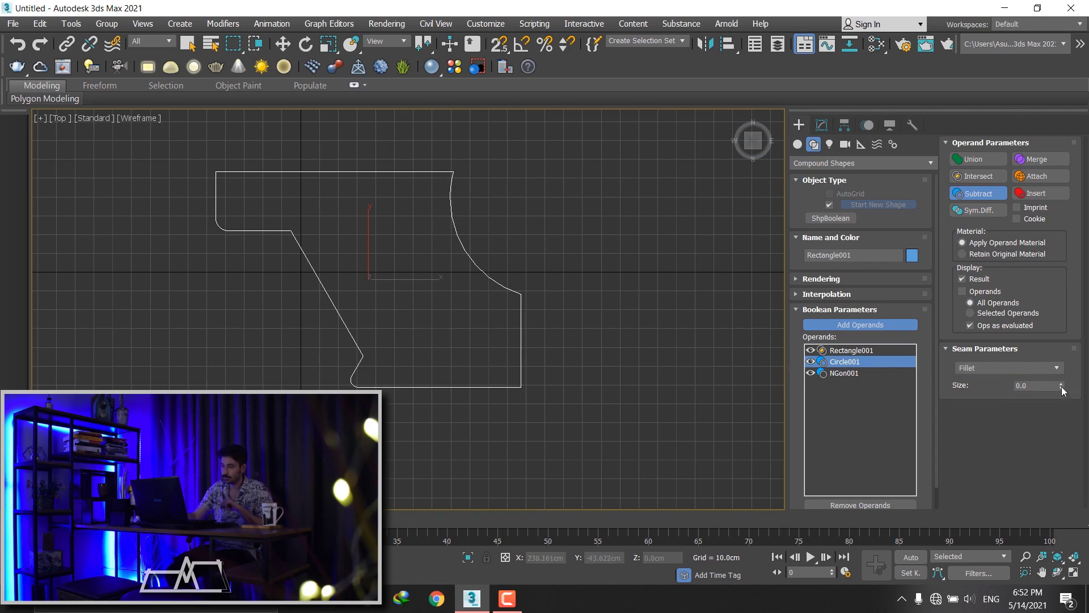
left_click_drag(1063, 391, 1062, 371)
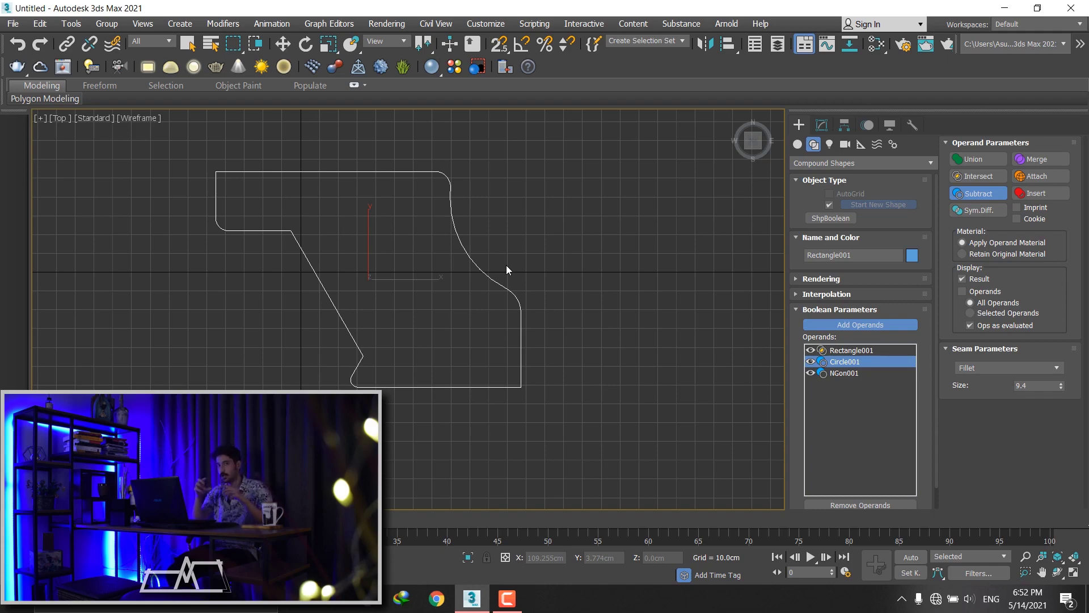
left_click(970, 368)
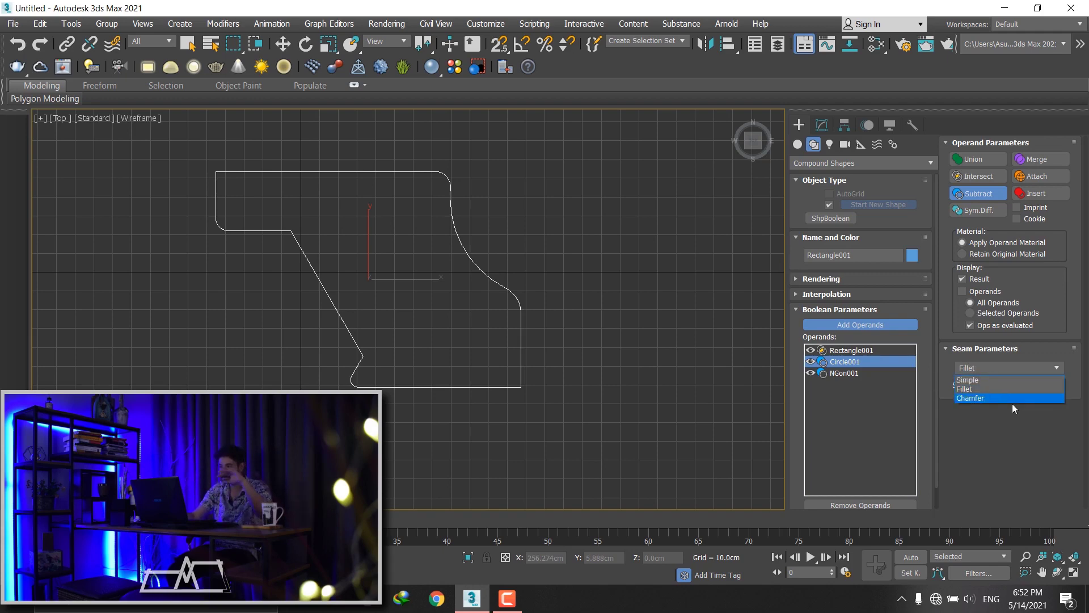
- Change the circle operand's seams to Chamfer
left_click(976, 388)
left_click(987, 368)
left_click(988, 397)
scroll(392, 221, "up", 3)
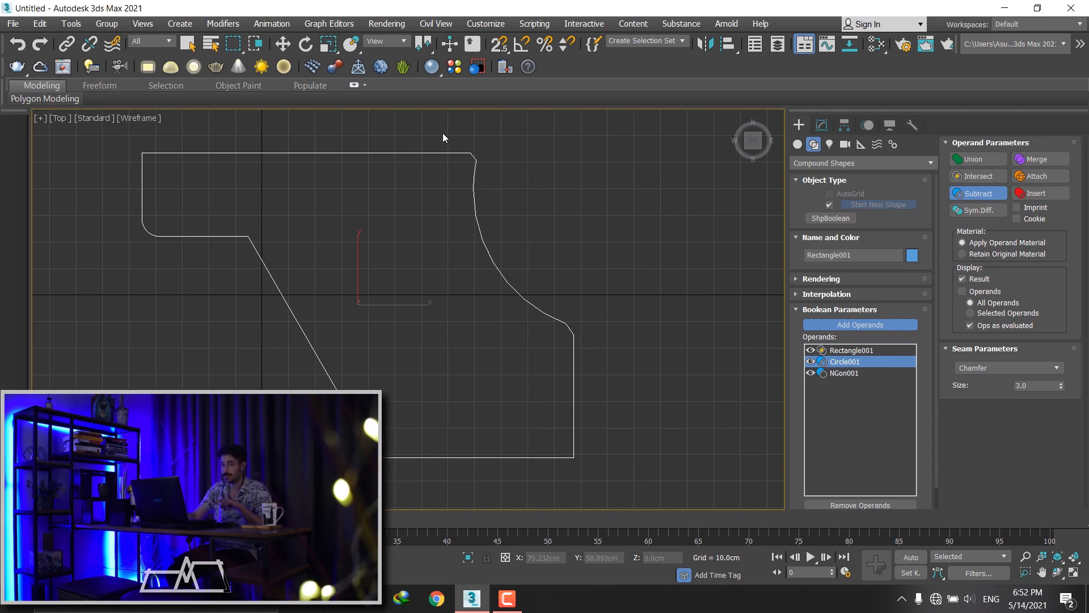
- Change the hexagon operand's seams to Chamfer with size 18.3
left_click(864, 376)
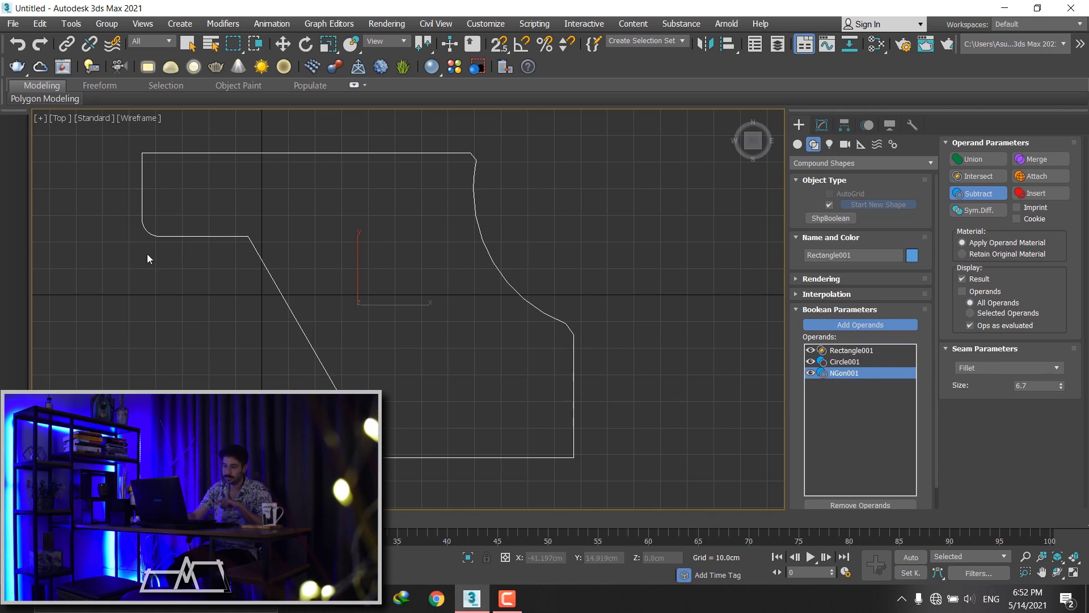
left_click(968, 370)
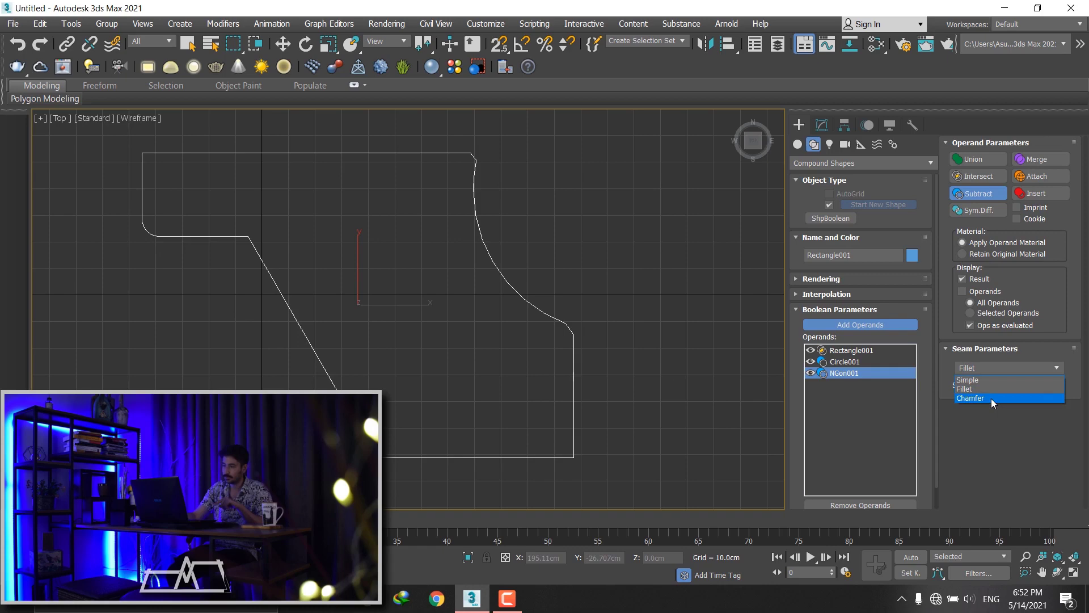
left_click(994, 400)
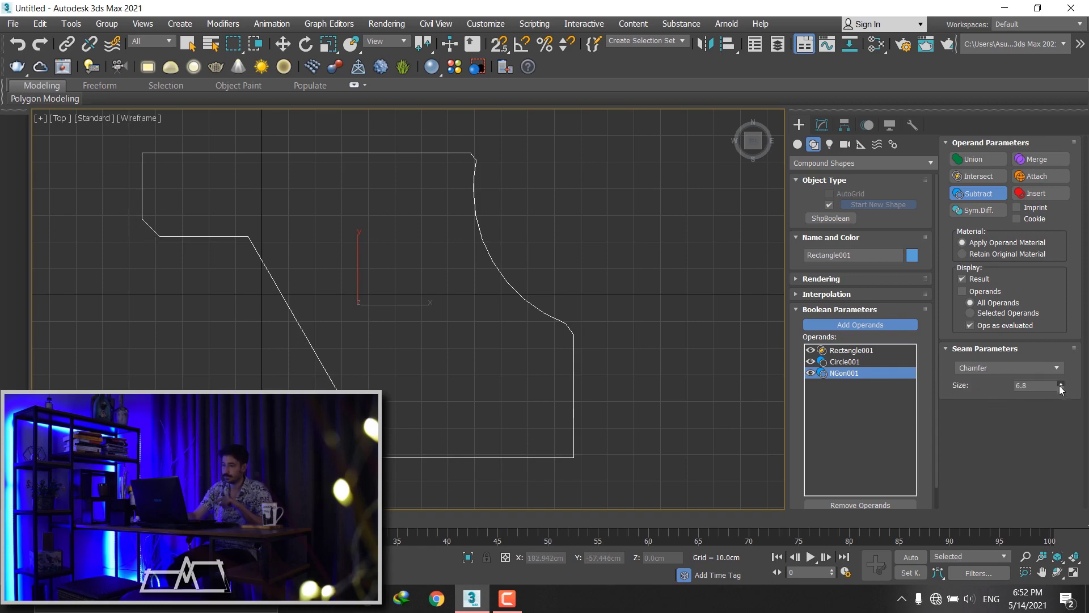
left_click_drag(1063, 381, 1059, 381)
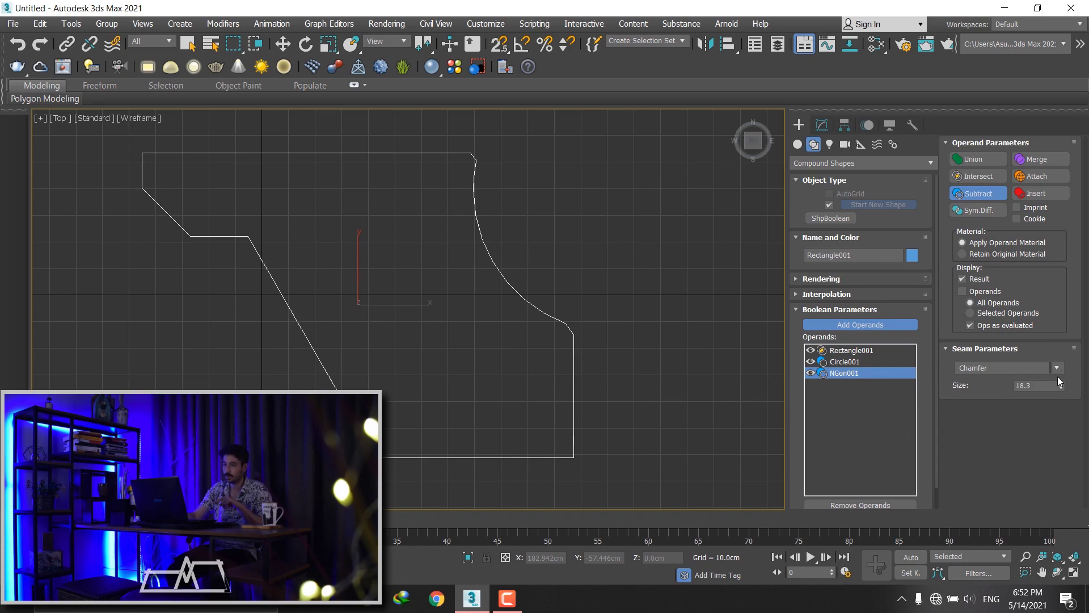